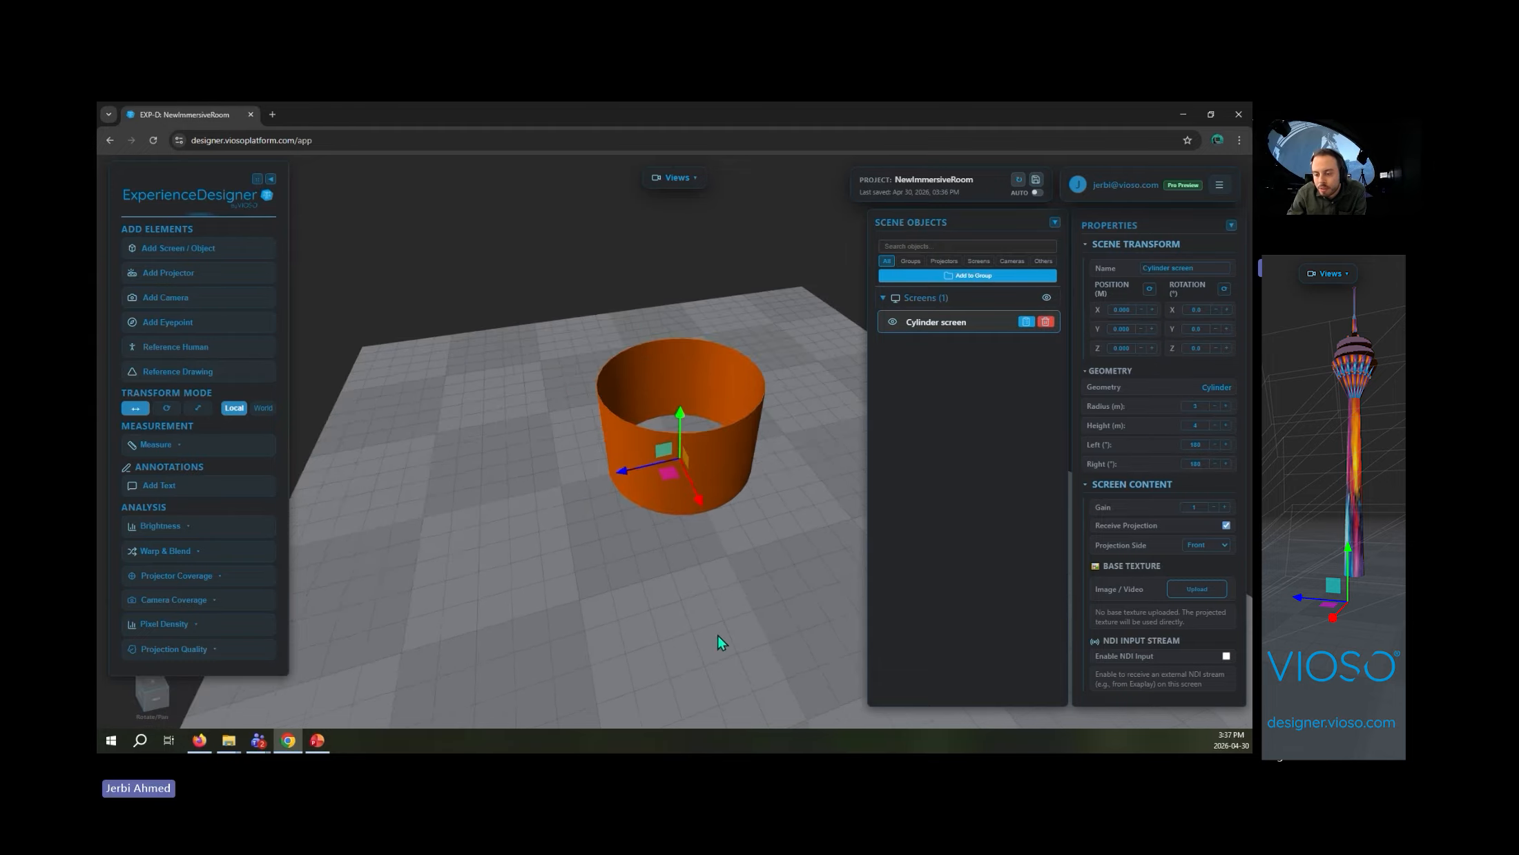
- Set the cylinder screen's radius to 6 m and deselect the screen
{"action": "left_click_drag", "start_coordinate": [788, 387], "coordinate": [791, 431]}
{"action": "scroll", "coordinate": [792, 431], "scroll_direction": "up", "scroll_amount": 5}
{"action": "left_click_drag", "start_coordinate": [737, 369], "coordinate": [729, 528]}
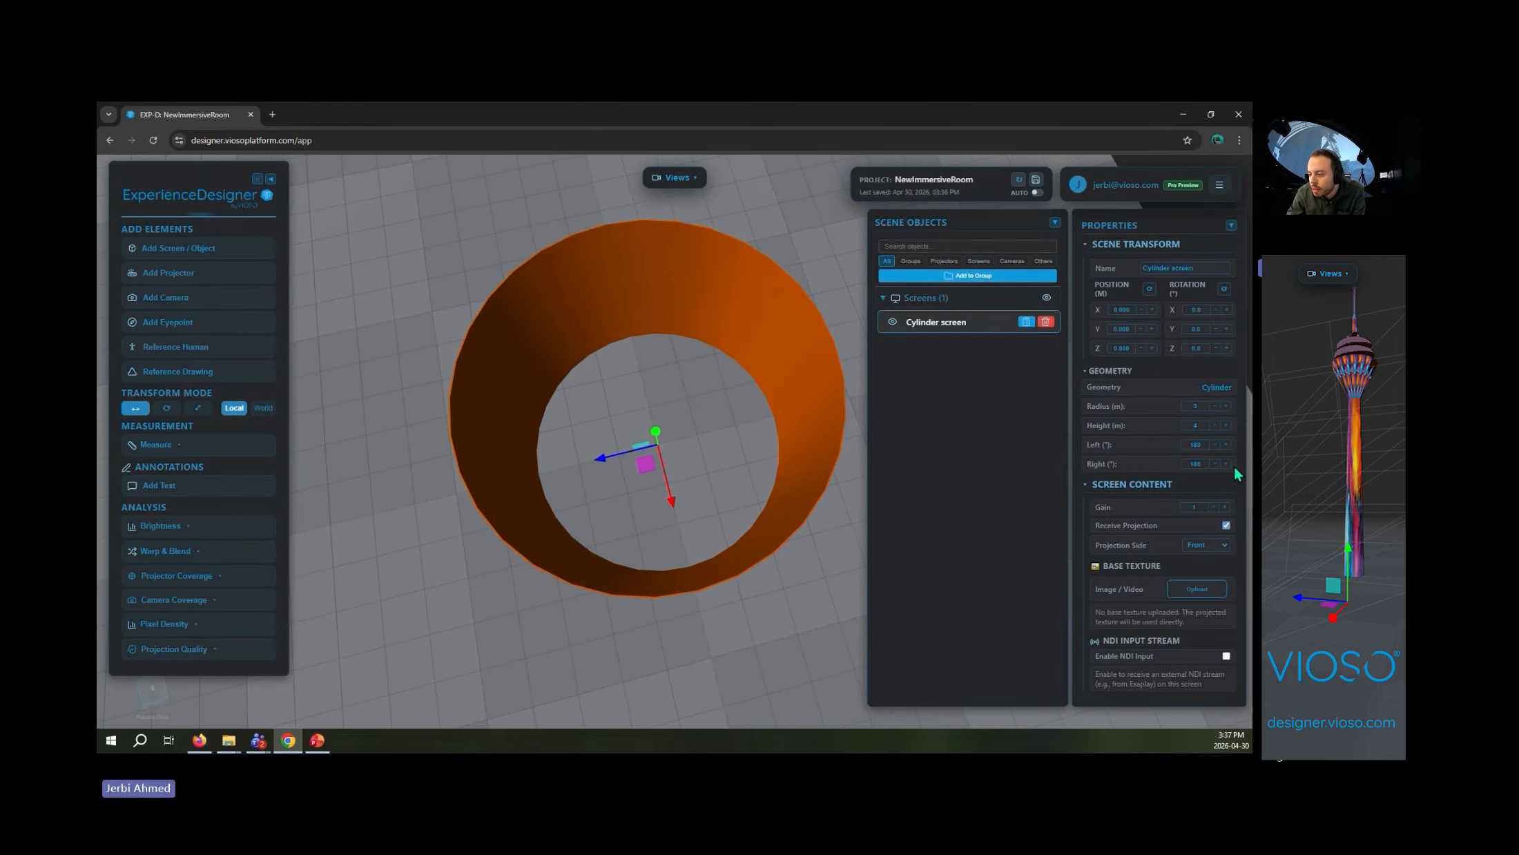
{"action": "type", "text": "6"}
{"action": "scroll", "coordinate": [753, 476], "scroll_direction": "down", "scroll_amount": 5}
{"action": "left_click_drag", "start_coordinate": [753, 476], "coordinate": [694, 346]}
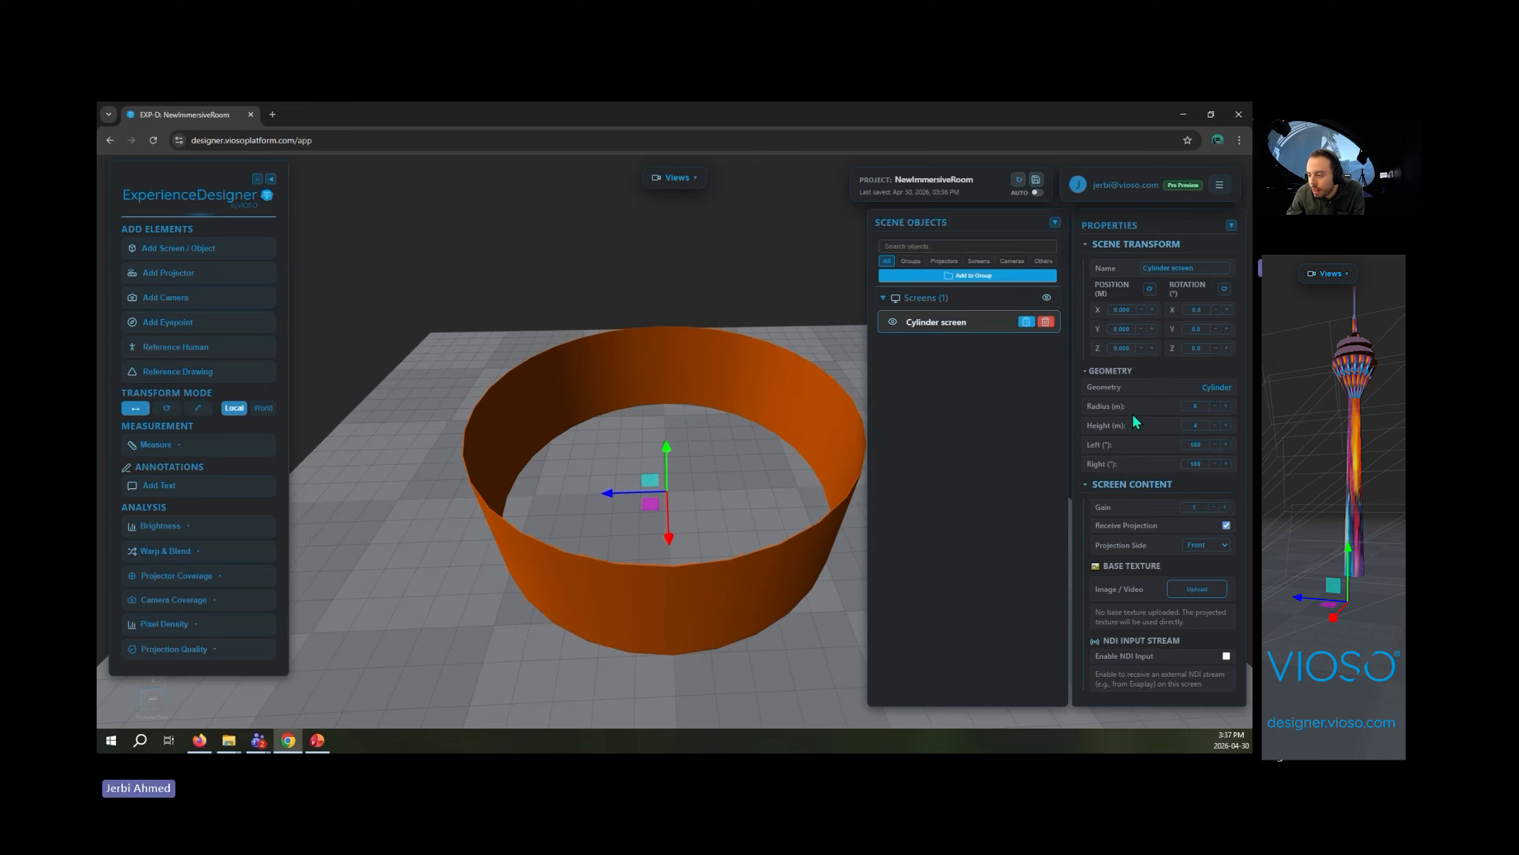
{"action": "left_click", "coordinate": [701, 426]}
{"action": "left_click_drag", "start_coordinate": [702, 426], "coordinate": [664, 528]}
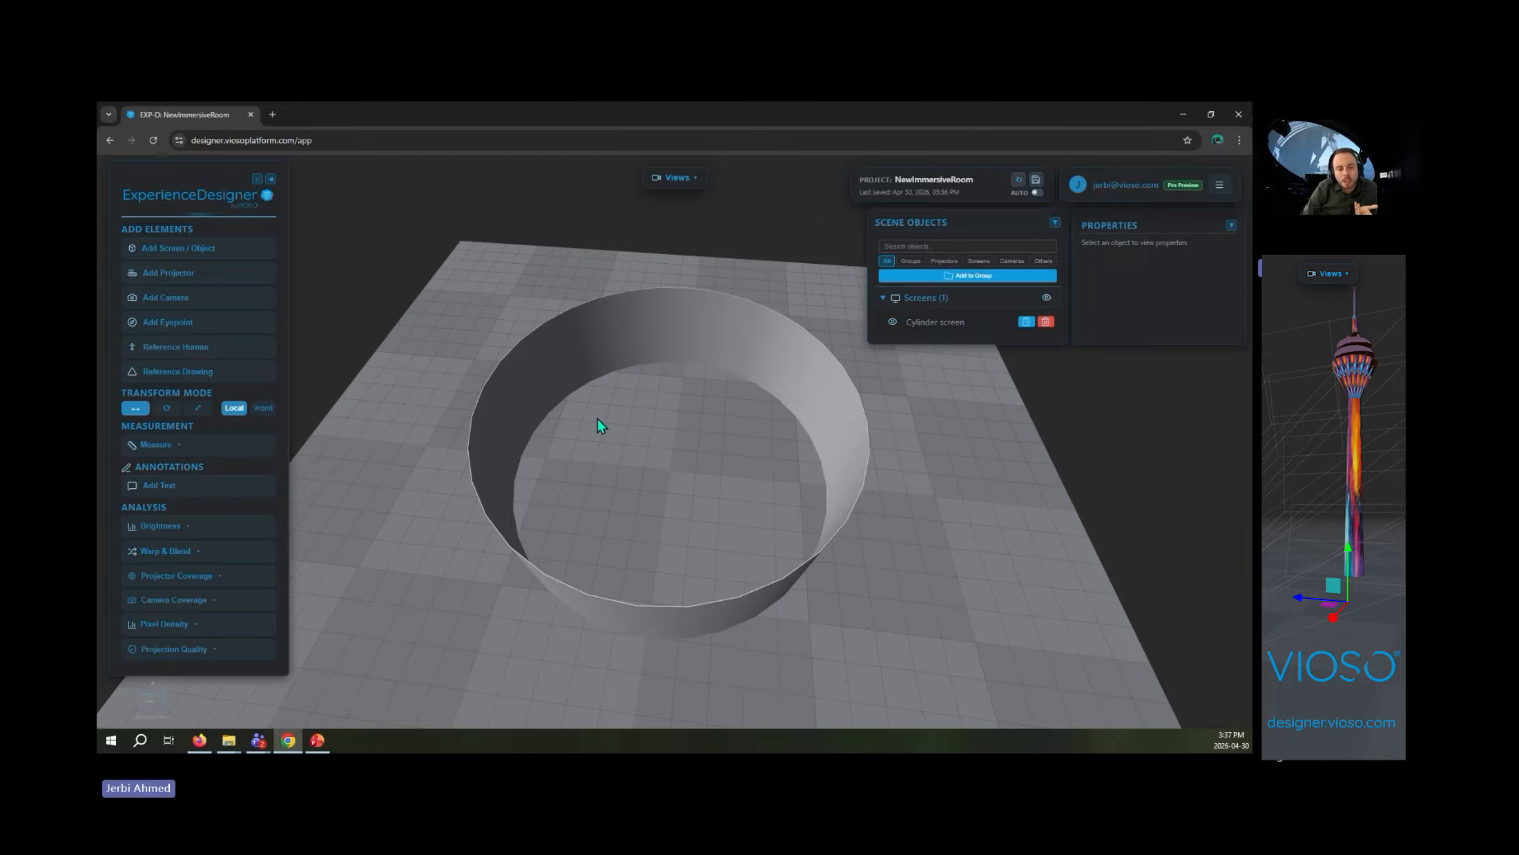
- Start adding projectors with a quantity of 5 in a circular arrangement
{"action": "left_click", "coordinate": [170, 275]}
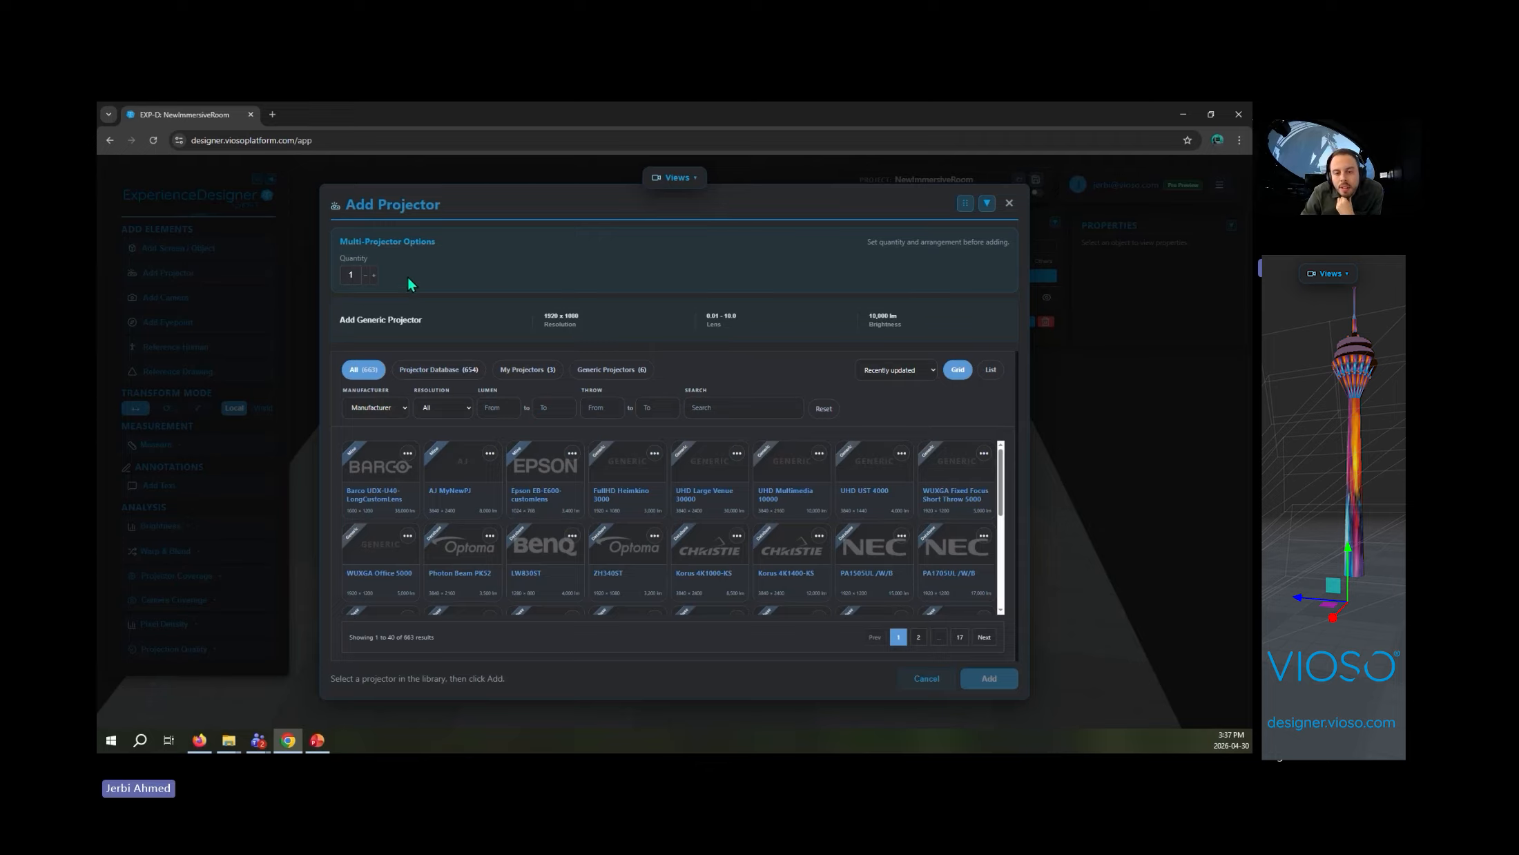
{"action": "left_click", "coordinate": [374, 276]}
{"action": "left_click", "coordinate": [374, 275]}
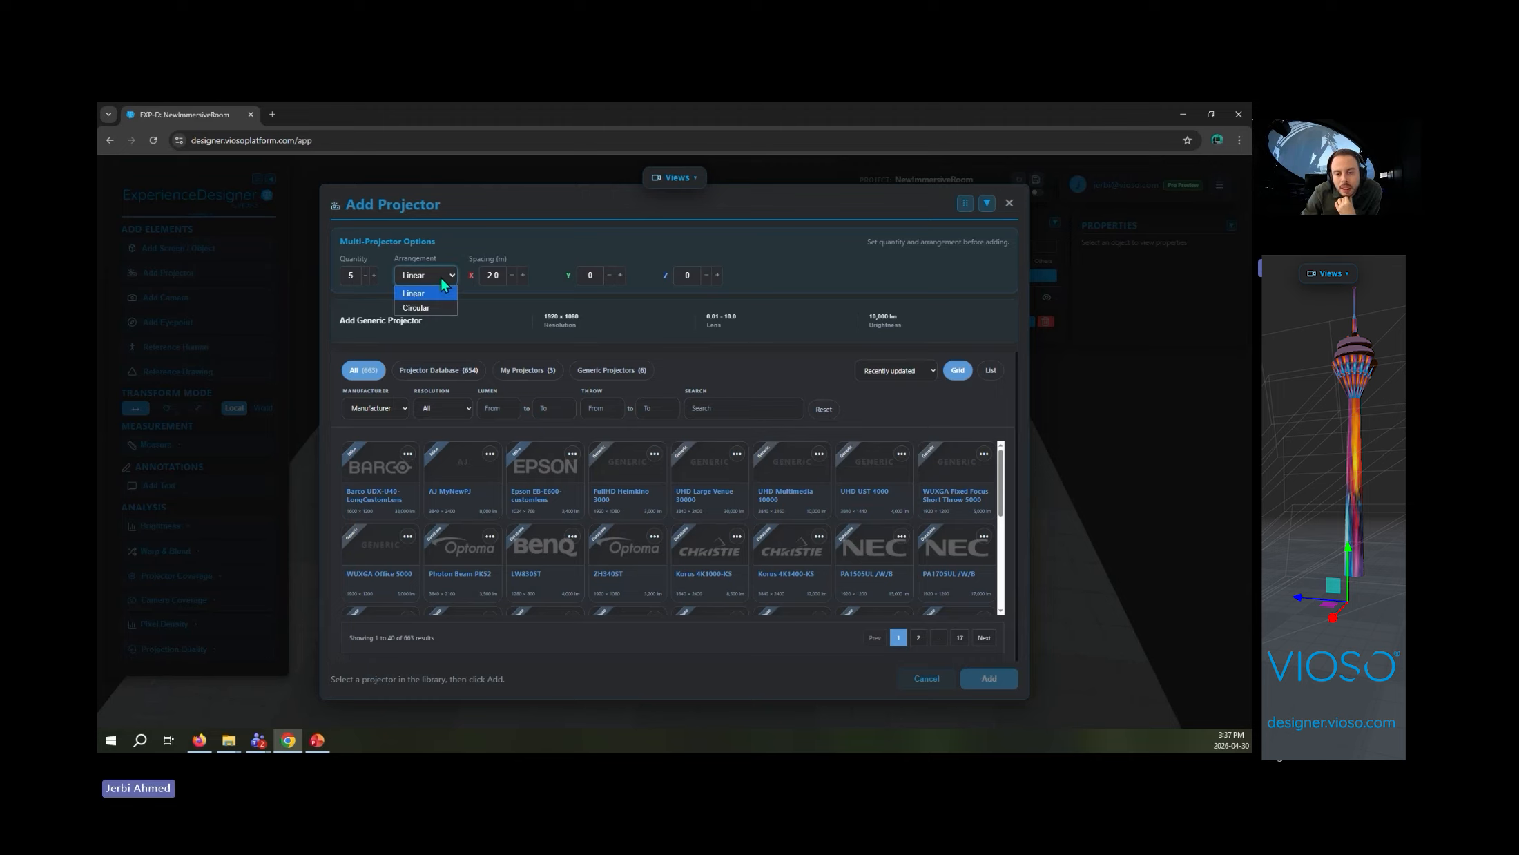
{"action": "left_click", "coordinate": [416, 307]}
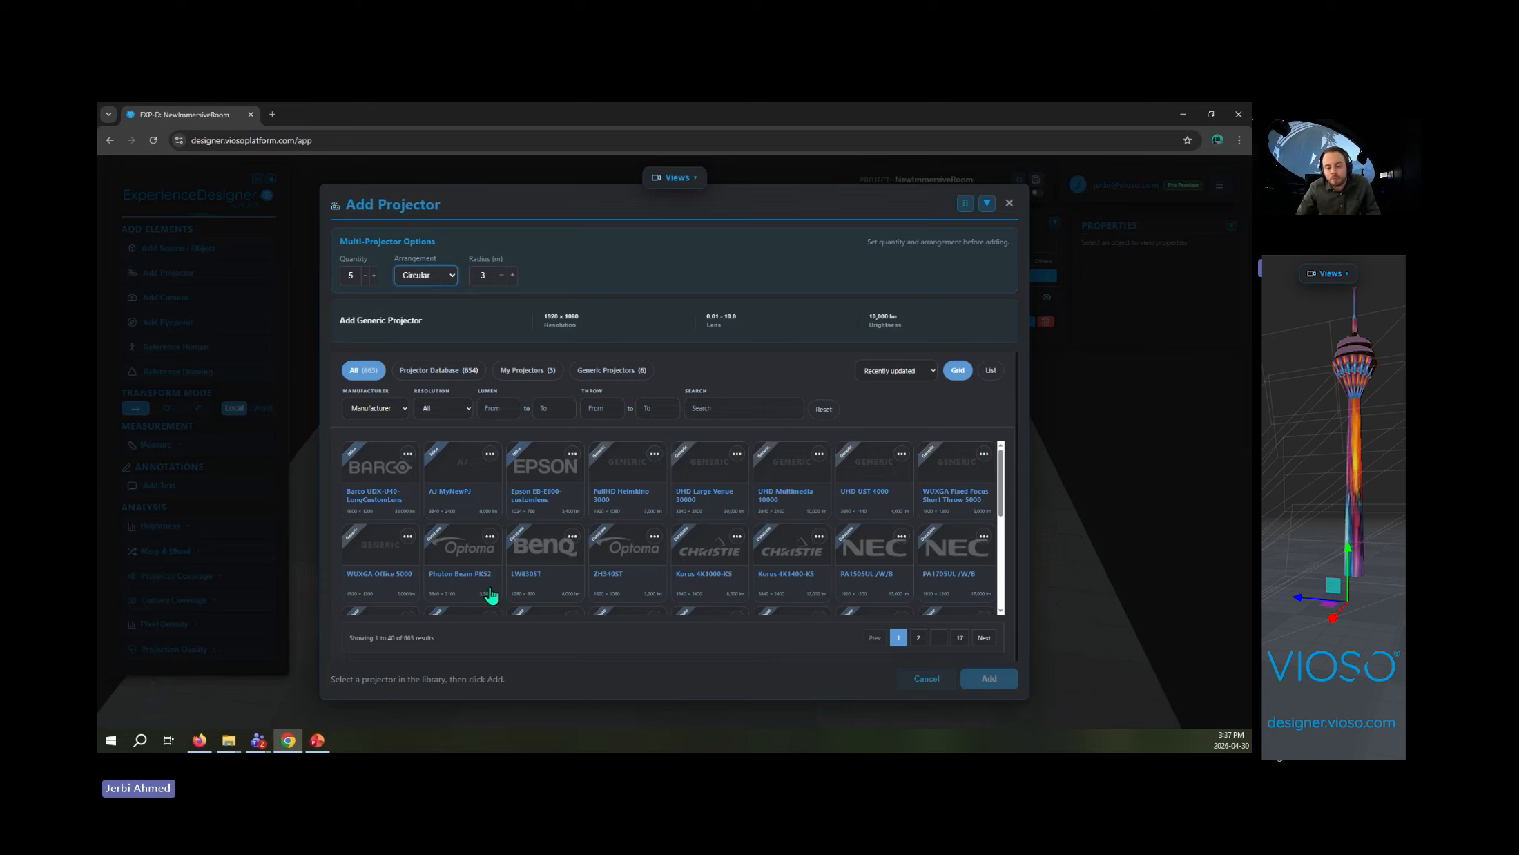
- Search the projector library for "barco g50" and add the G50-W7 model to the scene
{"action": "left_click", "coordinate": [766, 417]}
{"action": "type", "text": "barco g"}
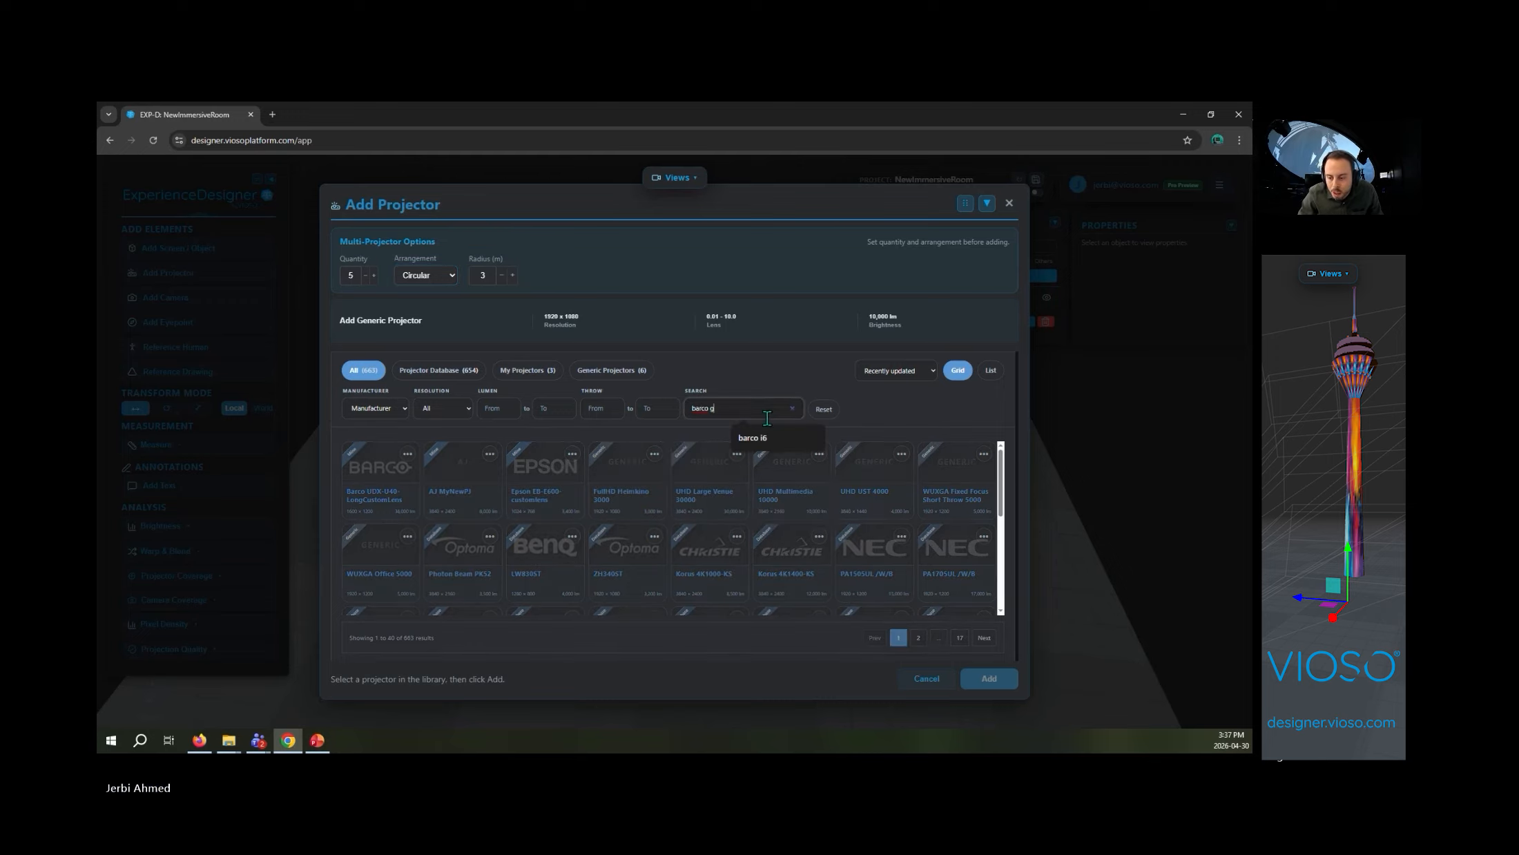
{"action": "type", "text": "50"}
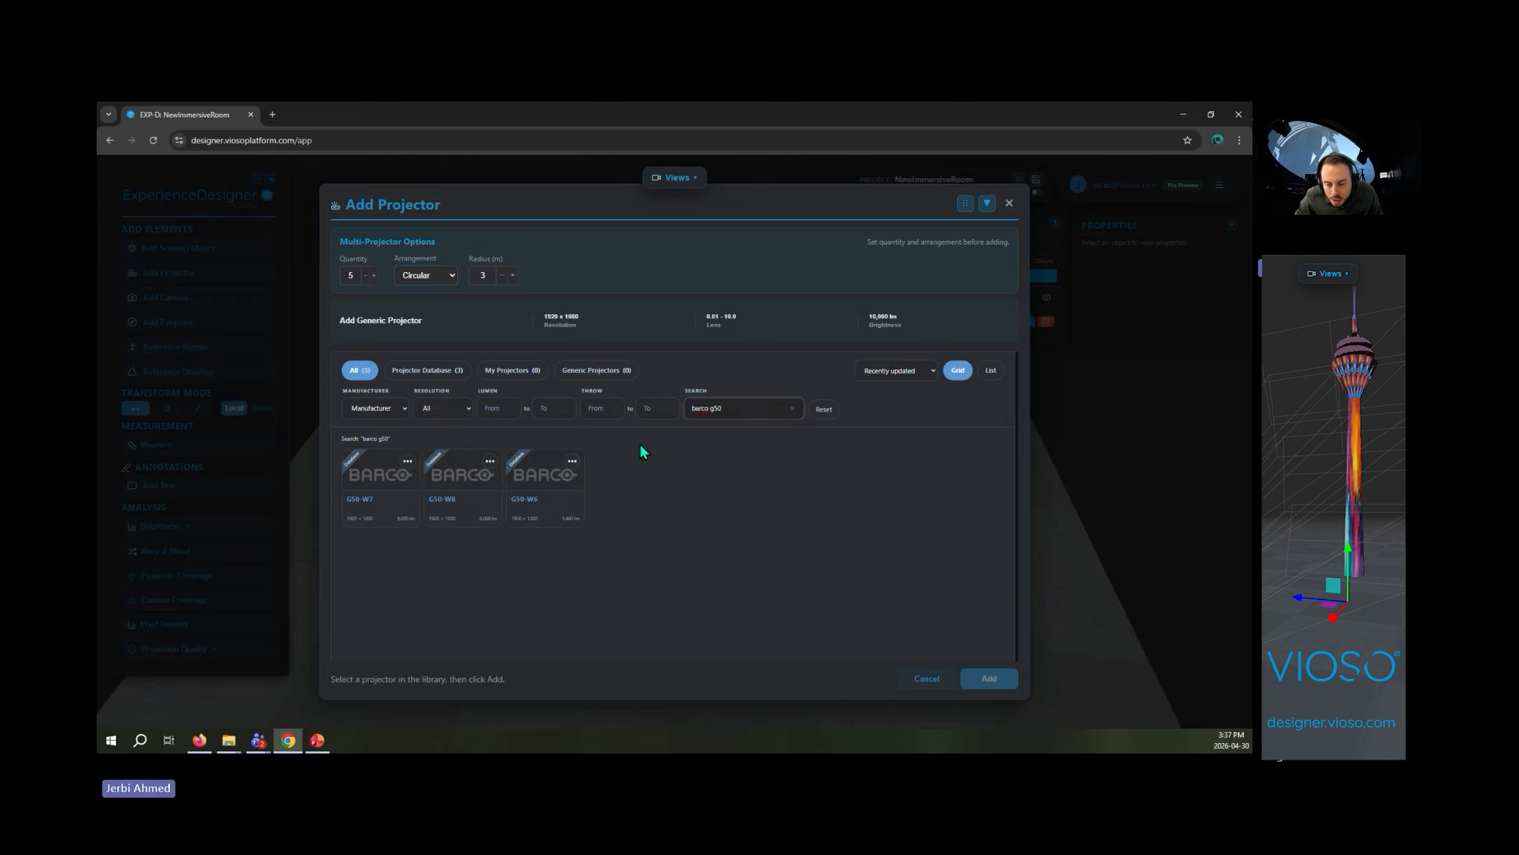
{"action": "double_click", "coordinate": [386, 476]}
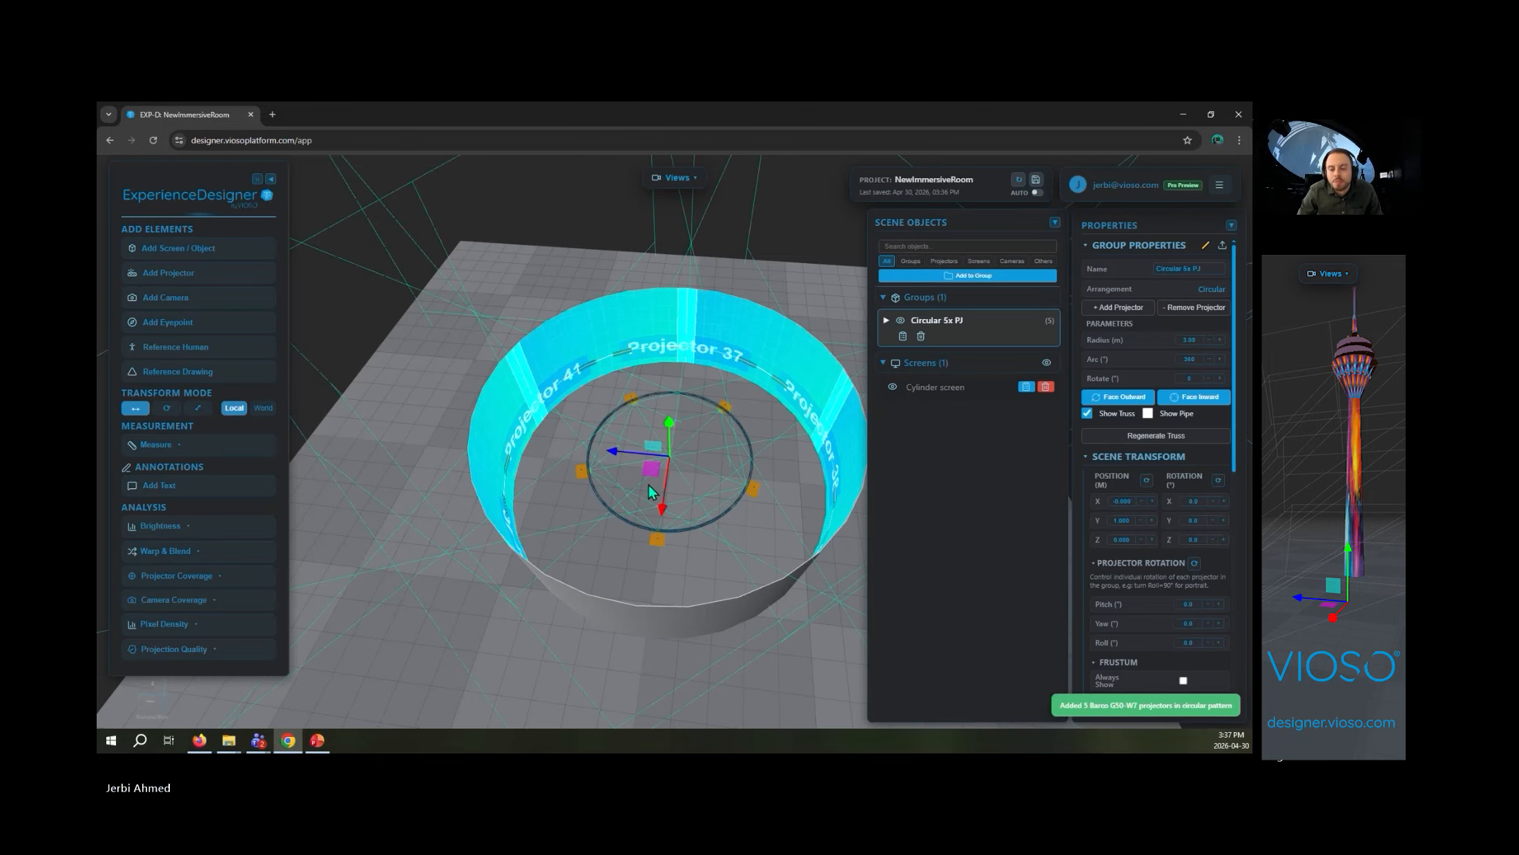
- Raise the circular projector group vertically above its starting height inside the cylinder
{"action": "left_click_drag", "start_coordinate": [753, 603], "coordinate": [580, 504]}
{"action": "scroll", "coordinate": [691, 549], "scroll_direction": "up", "scroll_amount": 3}
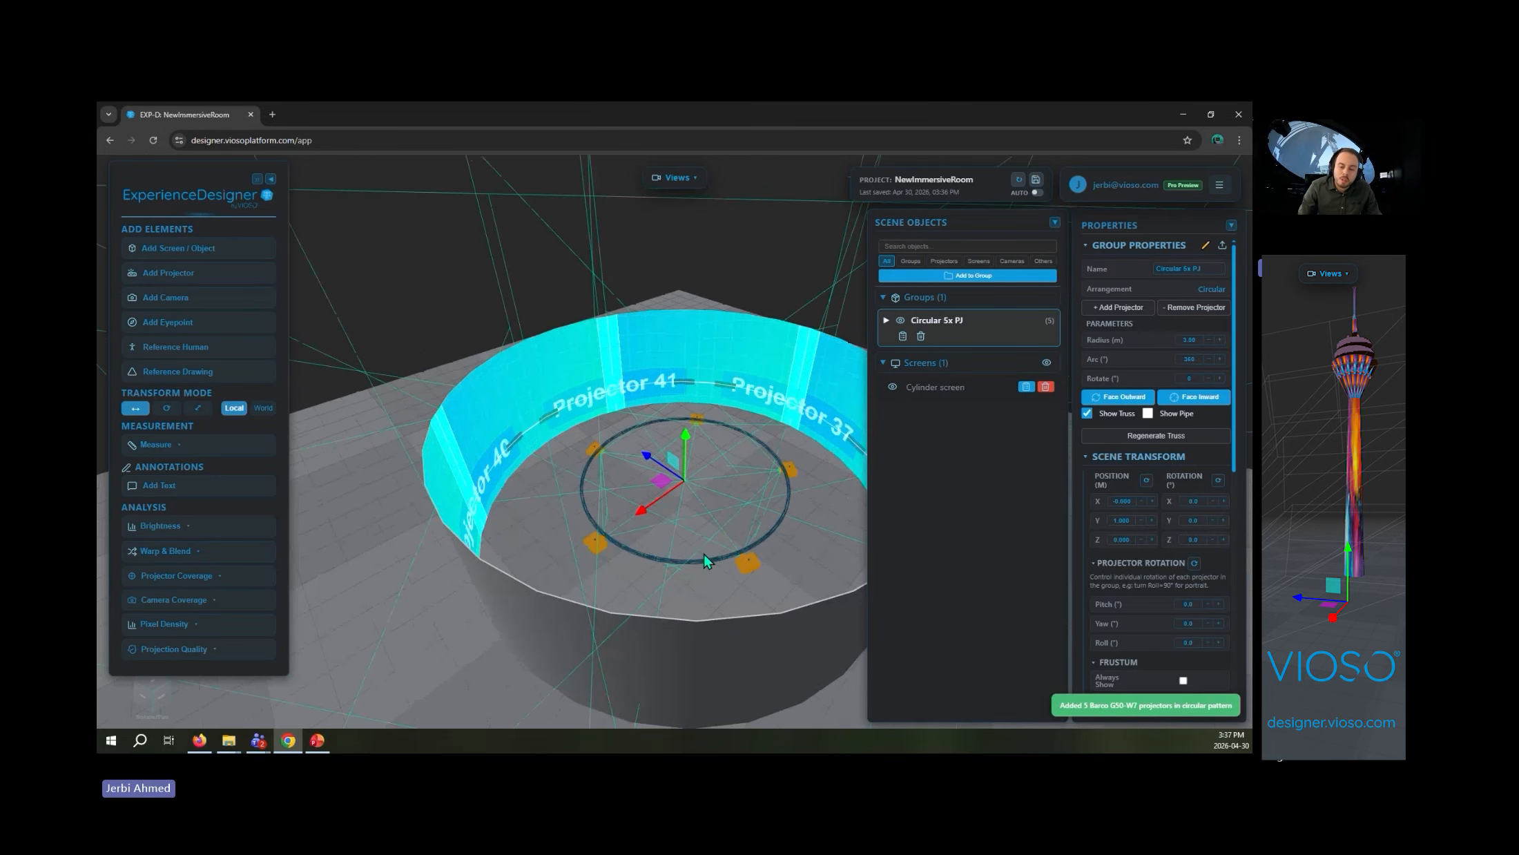
{"action": "scroll", "coordinate": [704, 553], "scroll_direction": "up", "scroll_amount": 5}
{"action": "right_click_drag", "start_coordinate": [696, 550], "coordinate": [602, 424]}
{"action": "left_click_drag", "start_coordinate": [651, 495], "coordinate": [666, 458]}
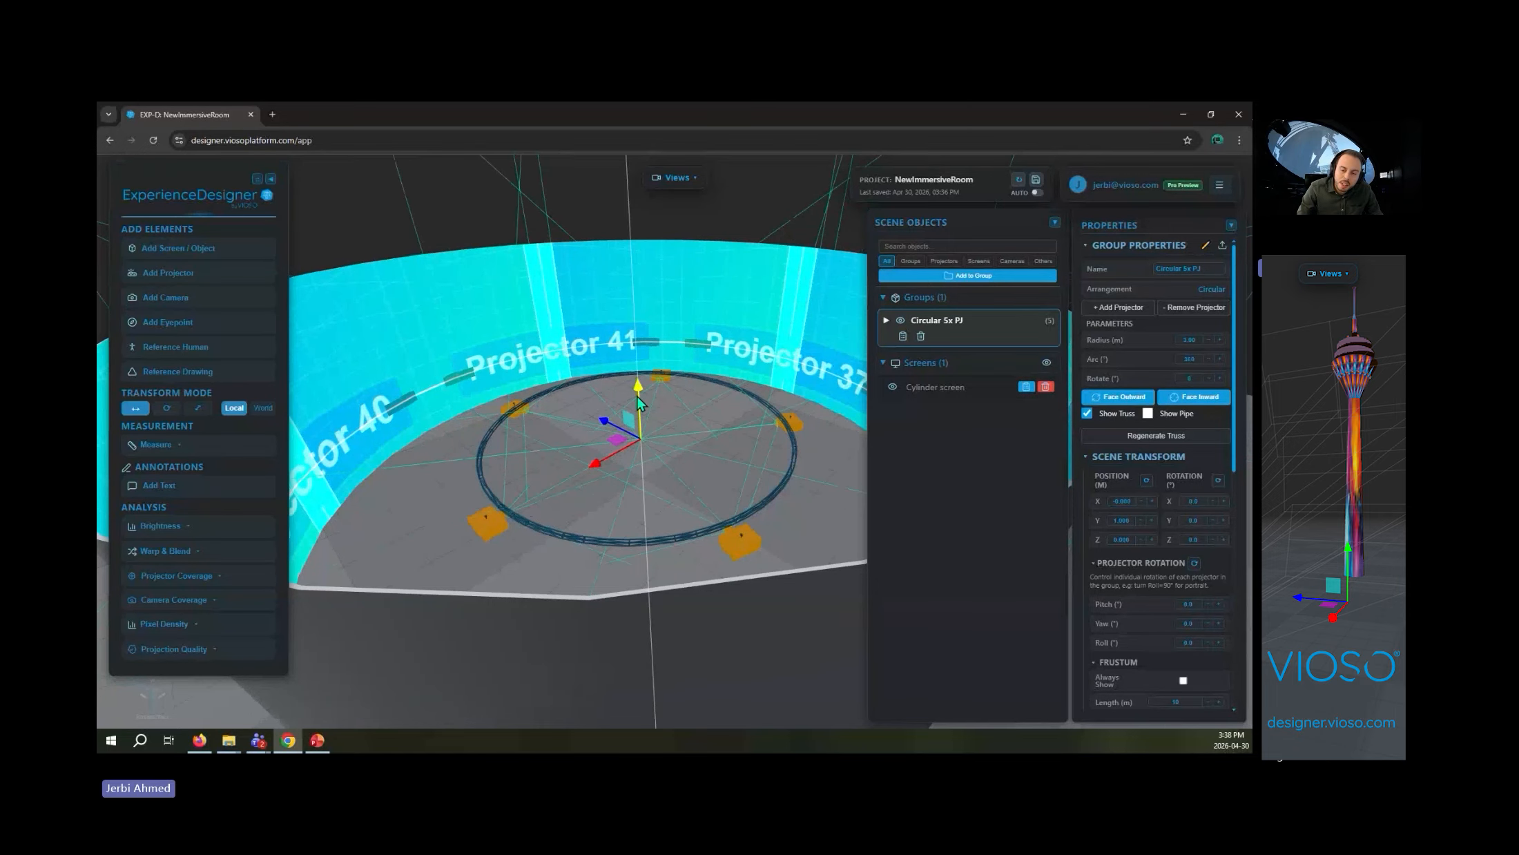
{"action": "left_click_drag", "start_coordinate": [638, 388], "coordinate": [640, 249]}
- Make all projectors in the circular group face outward
{"action": "left_click_drag", "start_coordinate": [624, 491], "coordinate": [660, 676]}
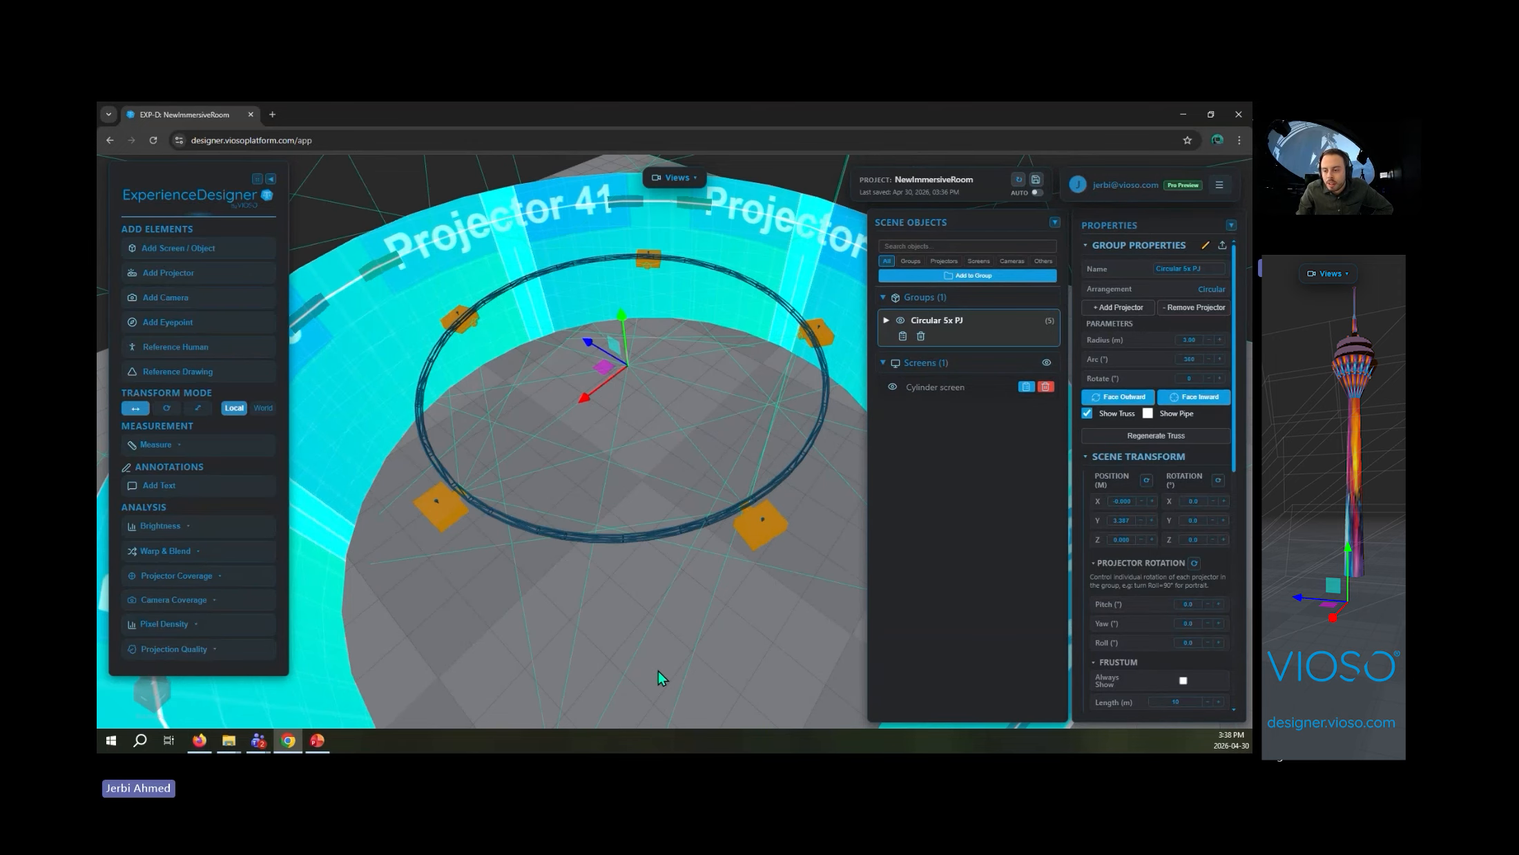
{"action": "scroll", "coordinate": [664, 614], "scroll_direction": "down", "scroll_amount": 5}
{"action": "left_click", "coordinate": [1161, 399]}
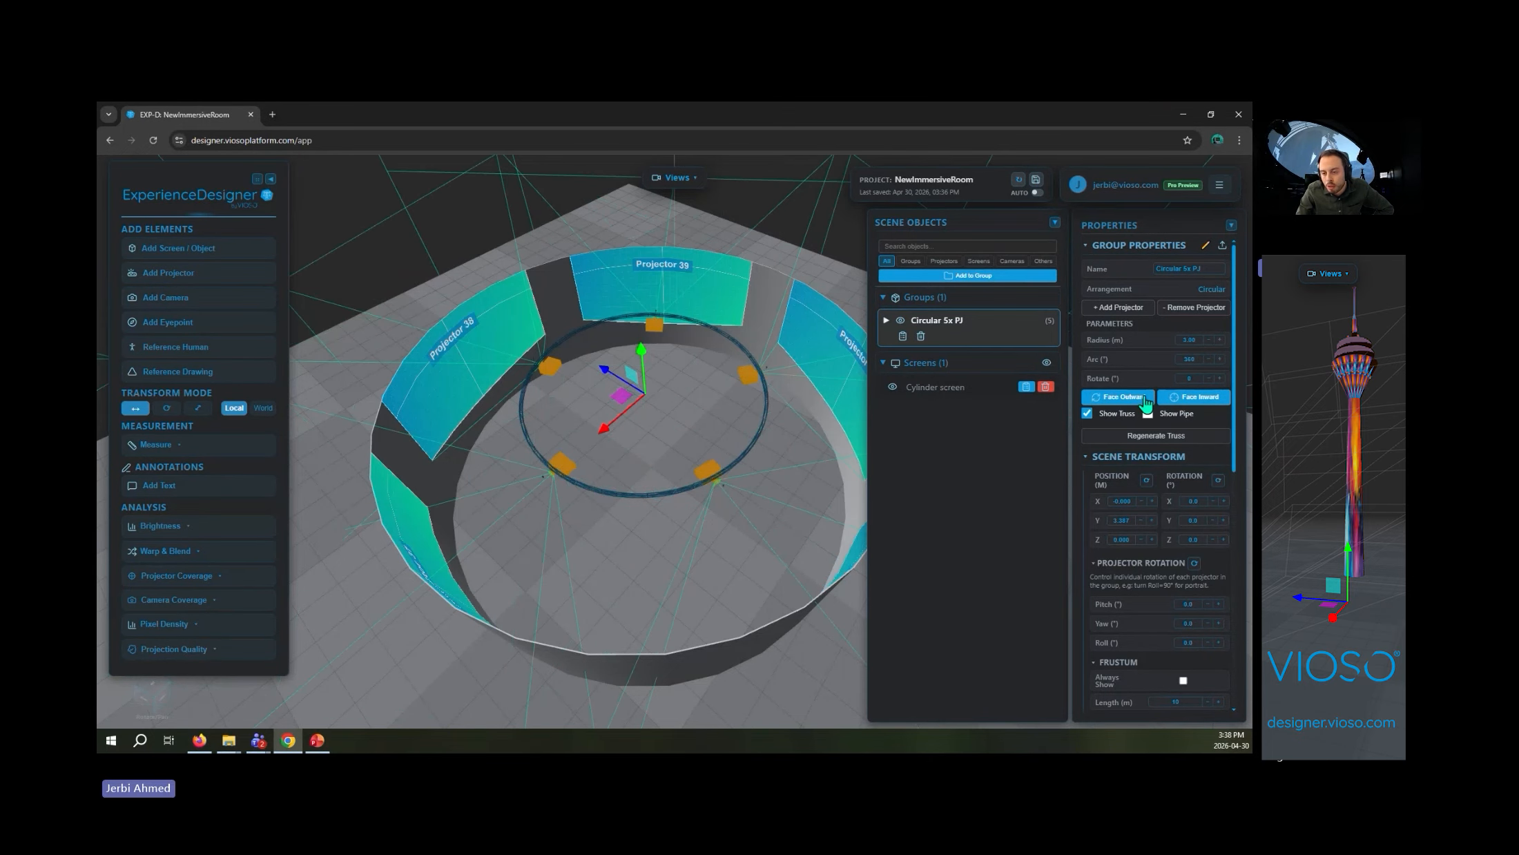
- Set the circular projector group's radius to 2 m
{"action": "scroll", "coordinate": [677, 515], "scroll_direction": "up", "scroll_amount": 3}
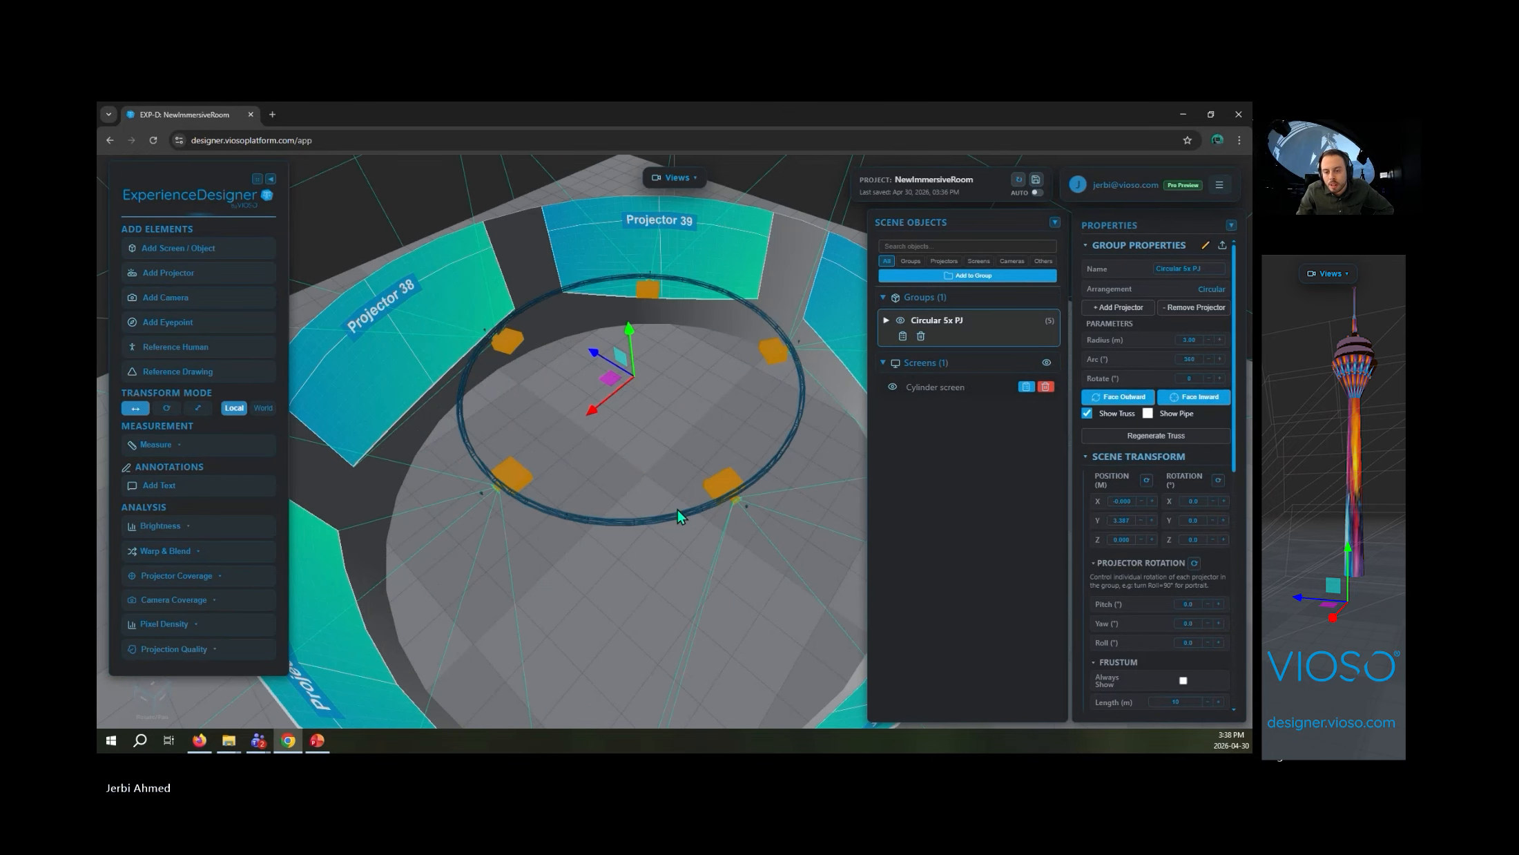
{"action": "scroll", "coordinate": [676, 515], "scroll_direction": "up", "scroll_amount": 4}
{"action": "left_click_drag", "start_coordinate": [677, 515], "coordinate": [639, 539]}
{"action": "scroll", "coordinate": [580, 568], "scroll_direction": "down", "scroll_amount": 5}
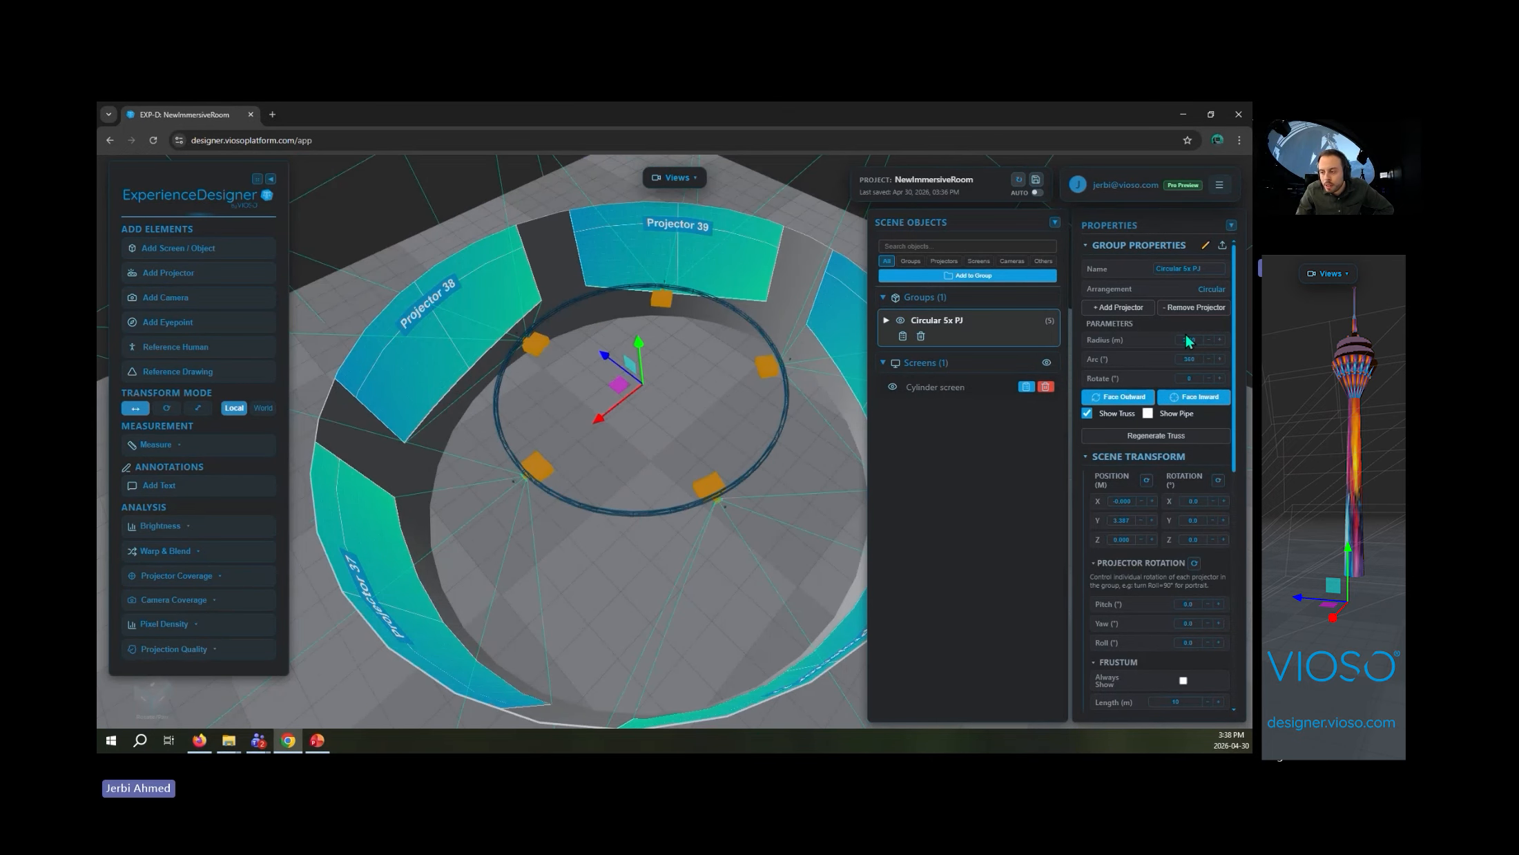
{"action": "type", "text": "2"}
{"action": "key", "text": "Return"}
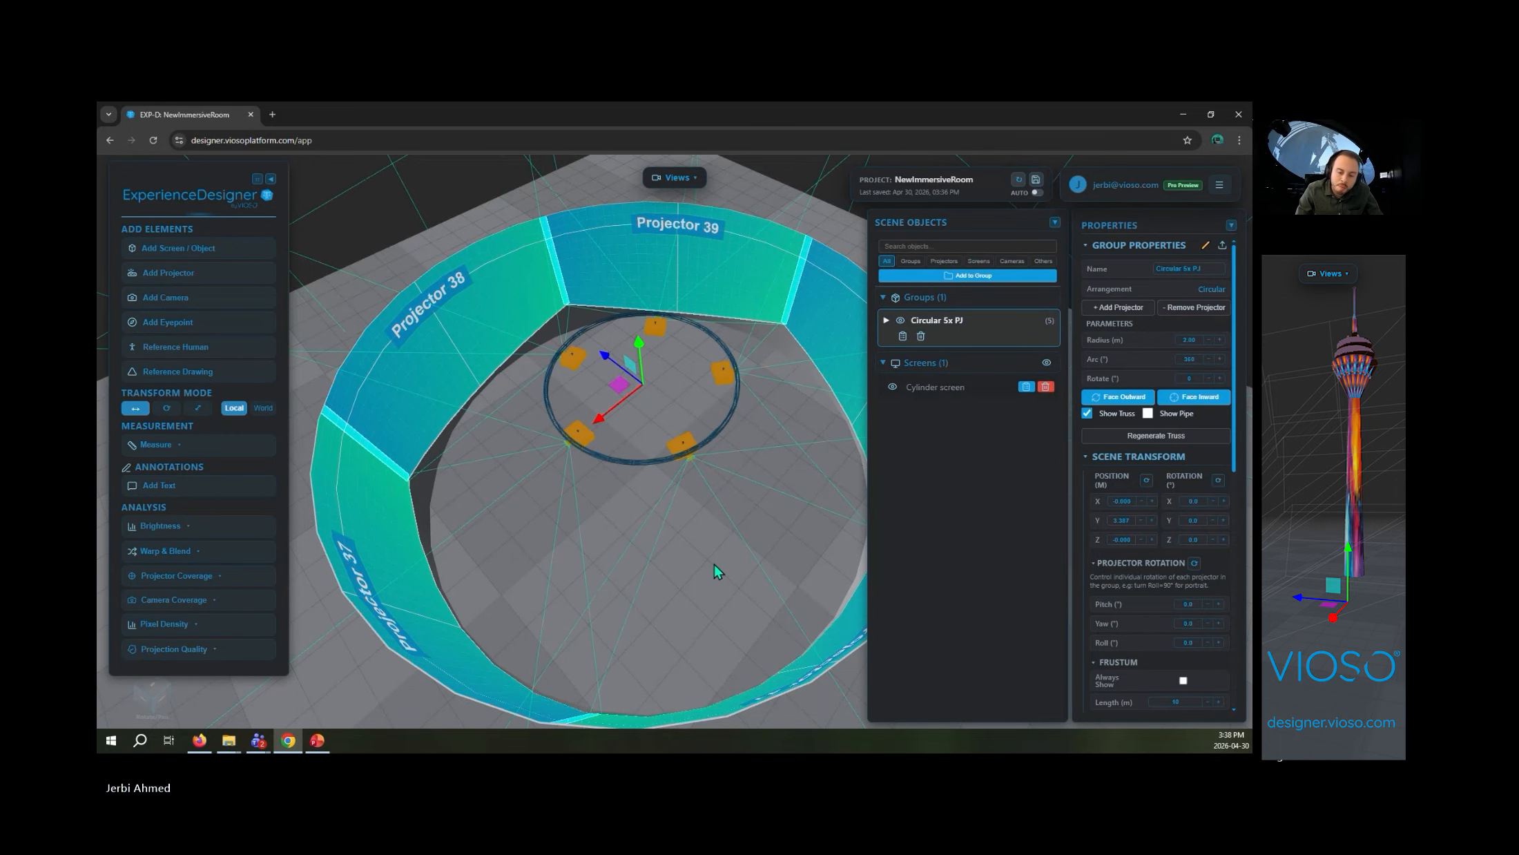
- Add a sixth projector to the circular group
{"action": "left_click_drag", "start_coordinate": [718, 570], "coordinate": [492, 487]}
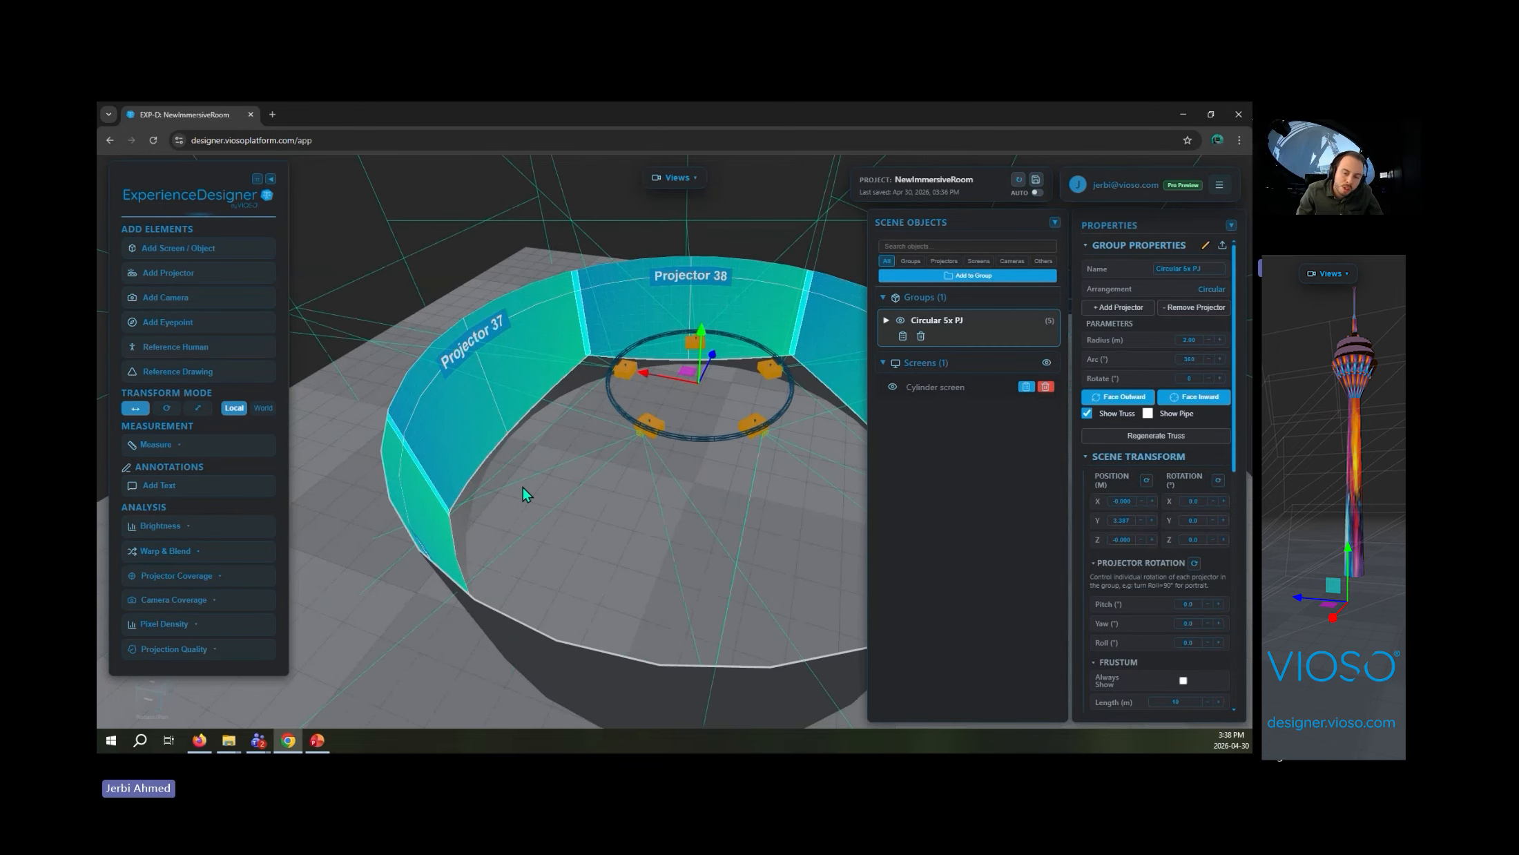
{"action": "left_click_drag", "start_coordinate": [611, 469], "coordinate": [616, 508]}
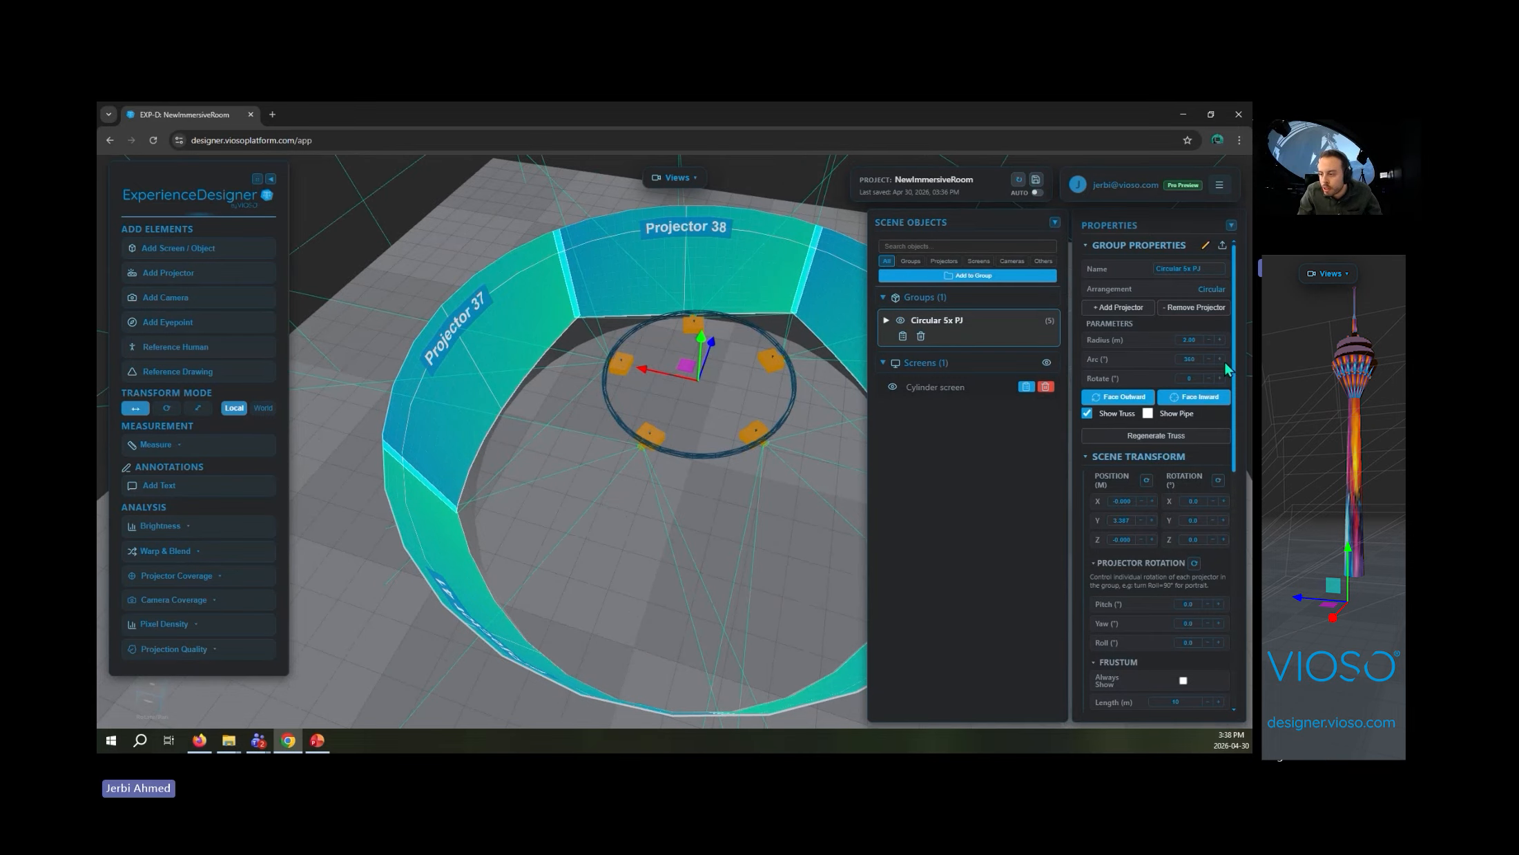
{"action": "left_click", "coordinate": [1148, 315]}
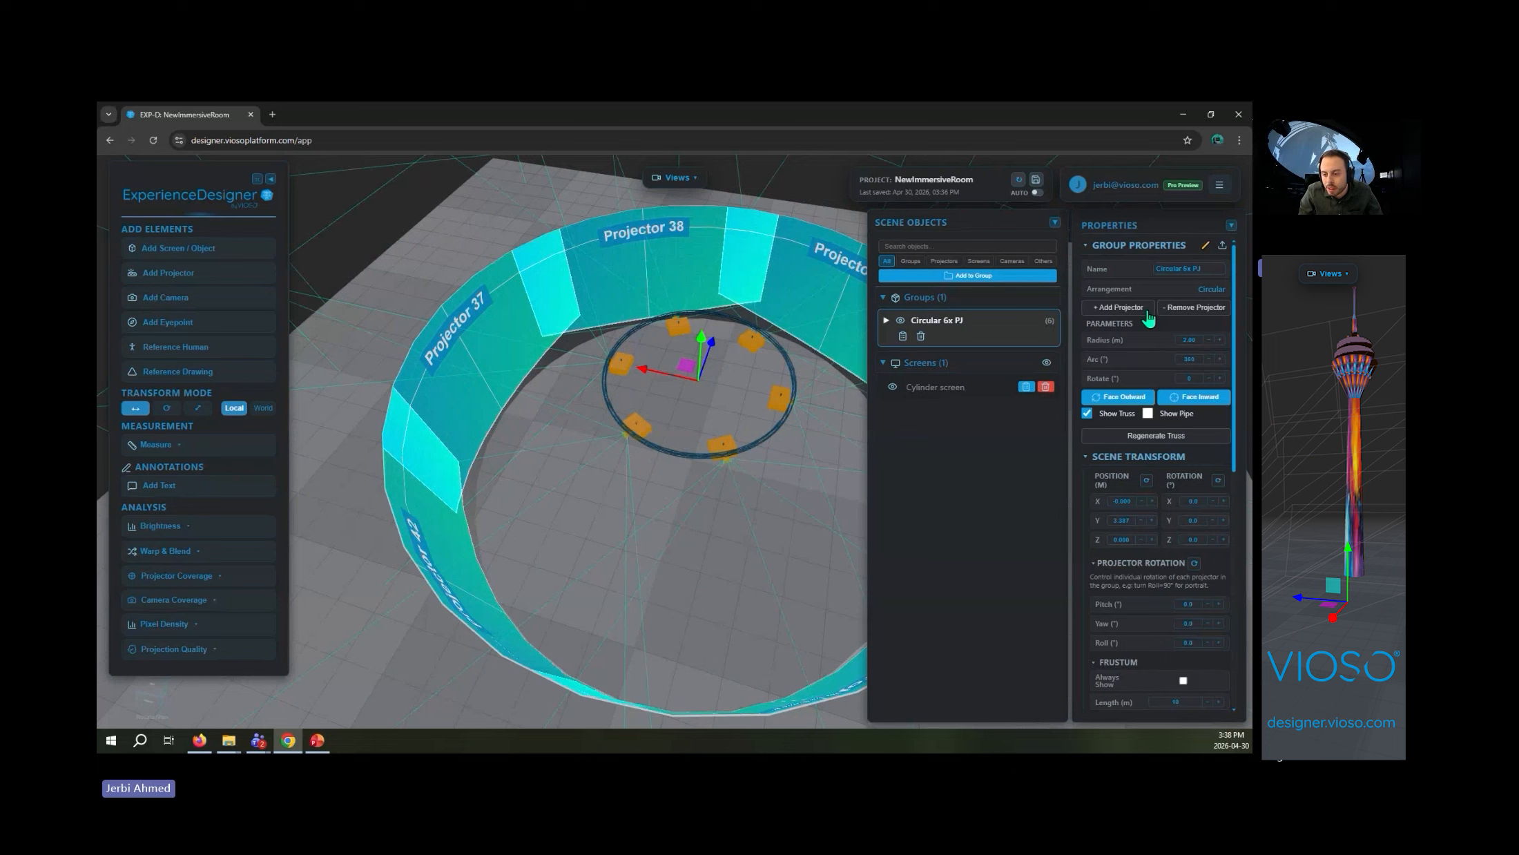
- Try a seventh projector in the circular group and remove it again
{"action": "left_click_drag", "start_coordinate": [805, 276], "coordinate": [863, 314]}
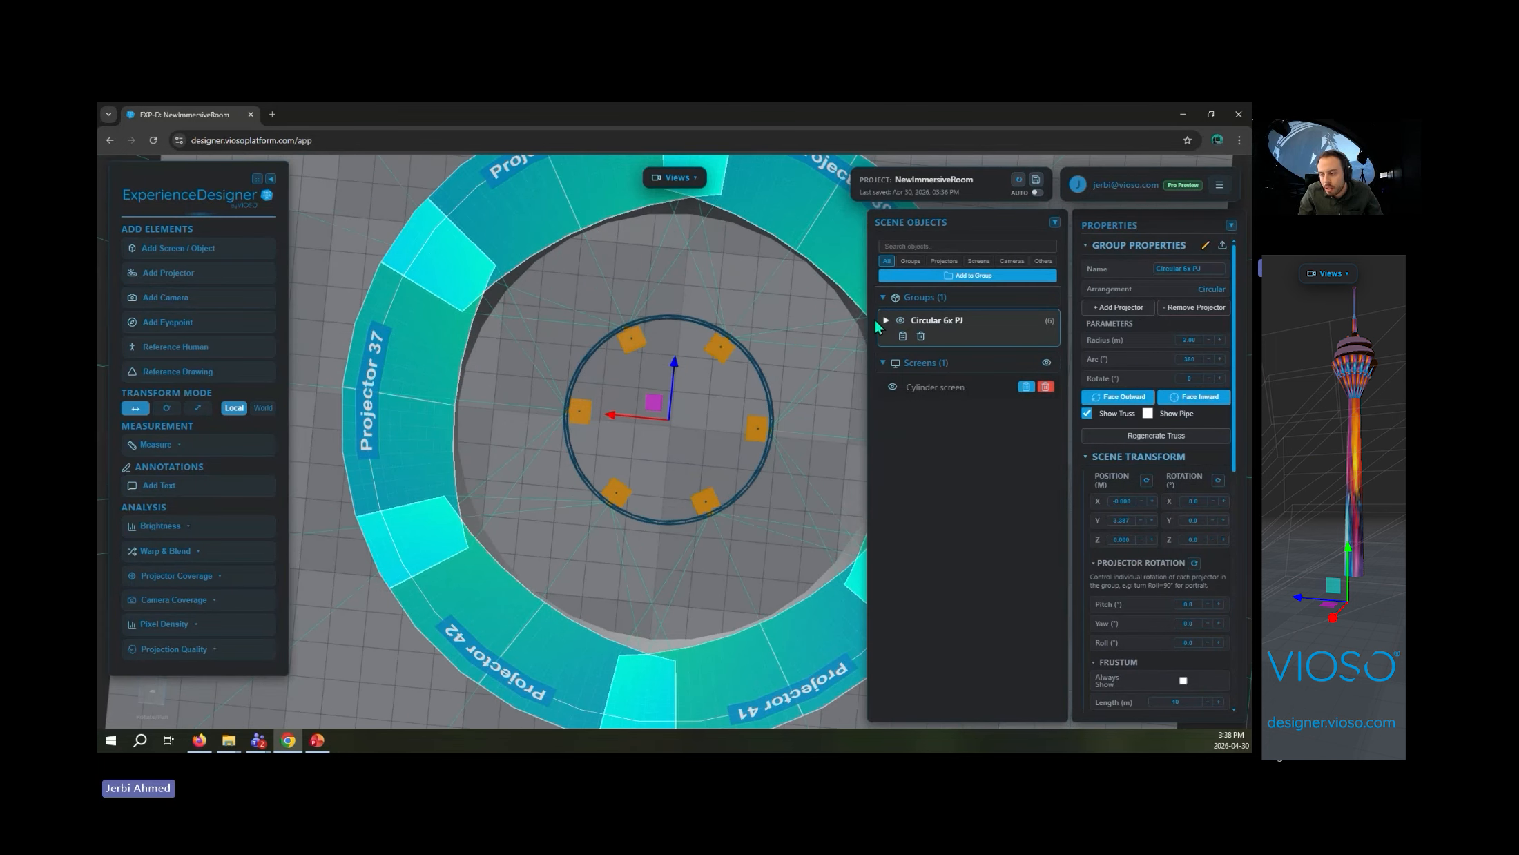
{"action": "left_click", "coordinate": [1115, 312]}
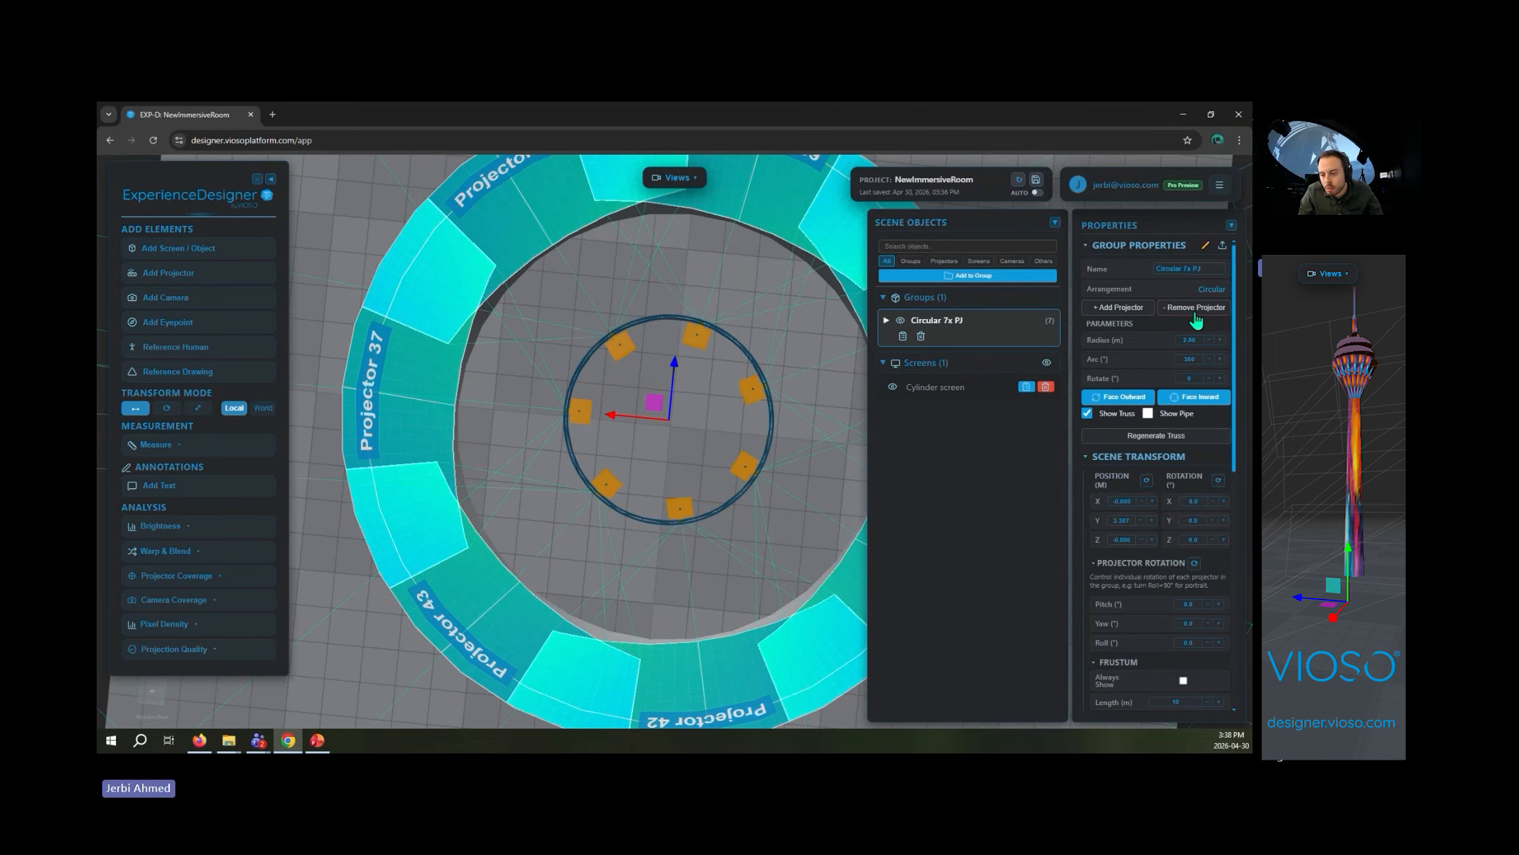
{"action": "left_click", "coordinate": [1195, 313]}
- Move the projector group off centre along its X and Z axes and regenerate the truss there
{"action": "right_click_drag", "start_coordinate": [693, 322], "coordinate": [595, 321]}
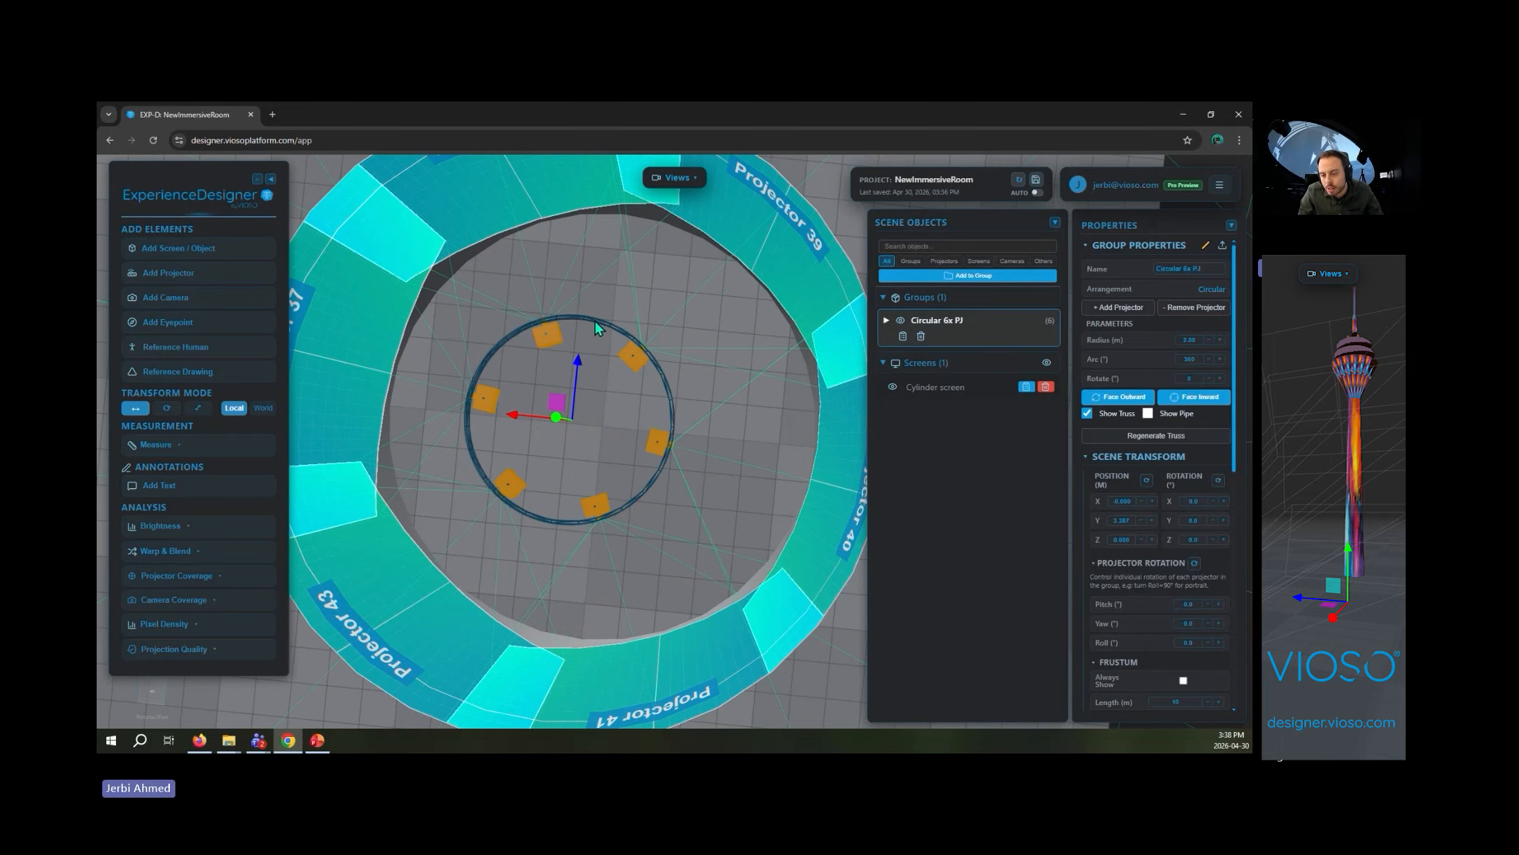
{"action": "left_click_drag", "start_coordinate": [602, 377], "coordinate": [723, 210]}
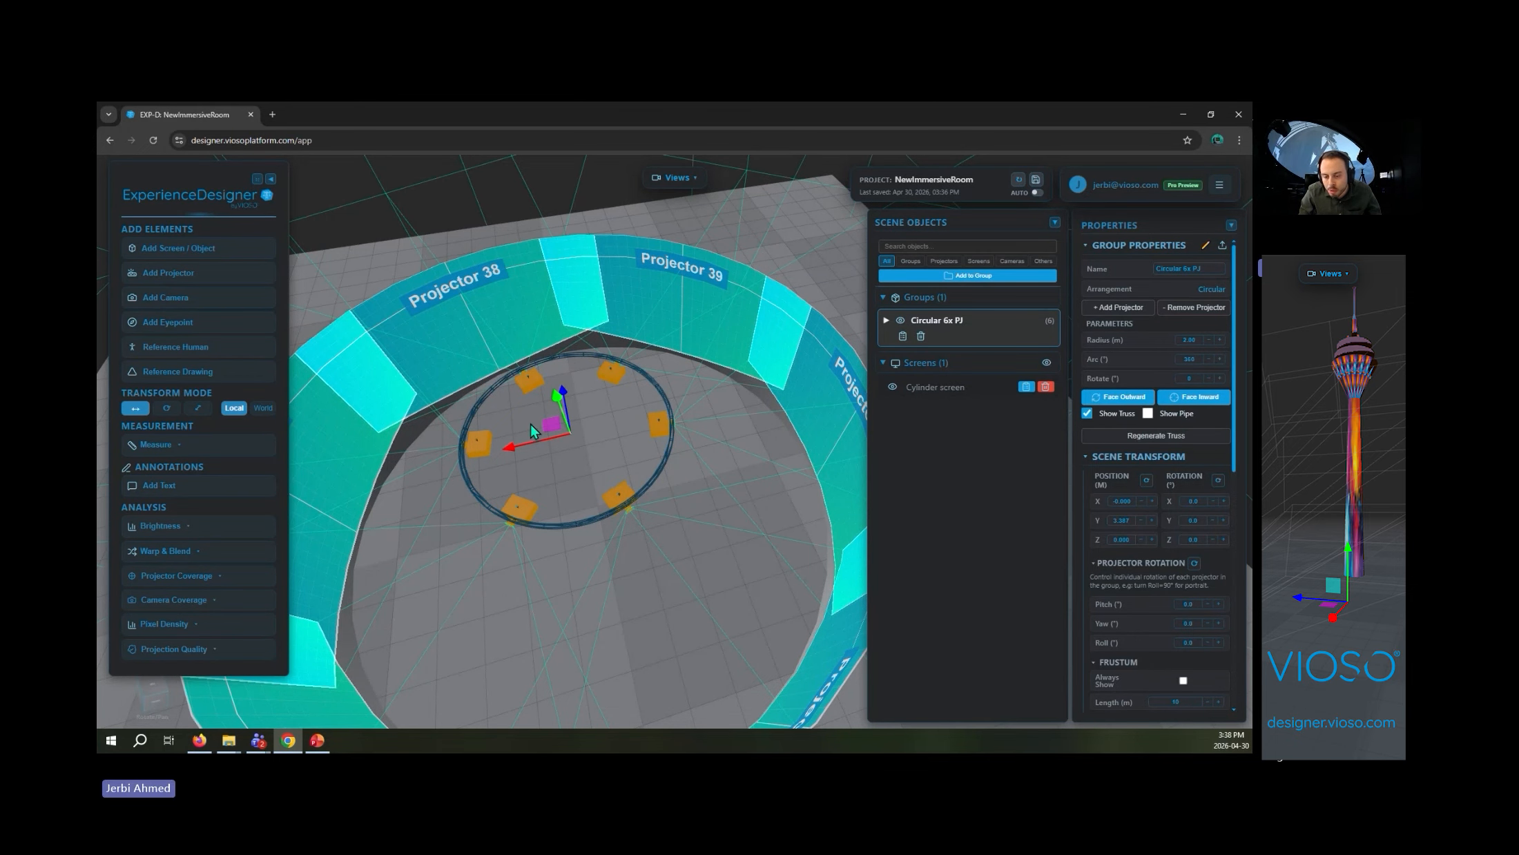
{"action": "left_click_drag", "start_coordinate": [509, 448], "coordinate": [505, 450]}
{"action": "left_click_drag", "start_coordinate": [590, 488], "coordinate": [619, 513]}
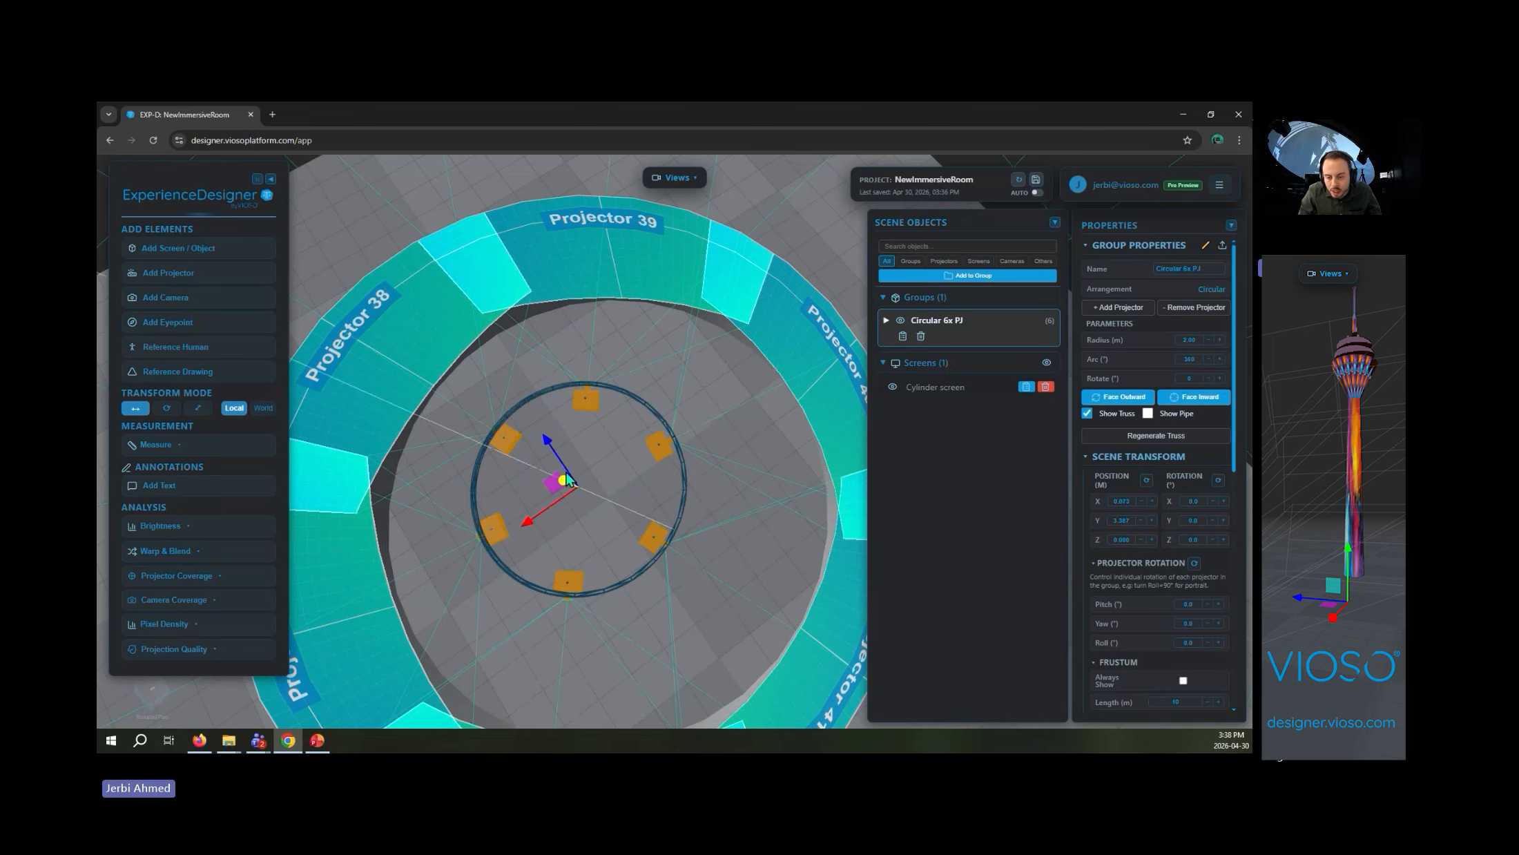
{"action": "left_click_drag", "start_coordinate": [546, 445], "coordinate": [596, 557]}
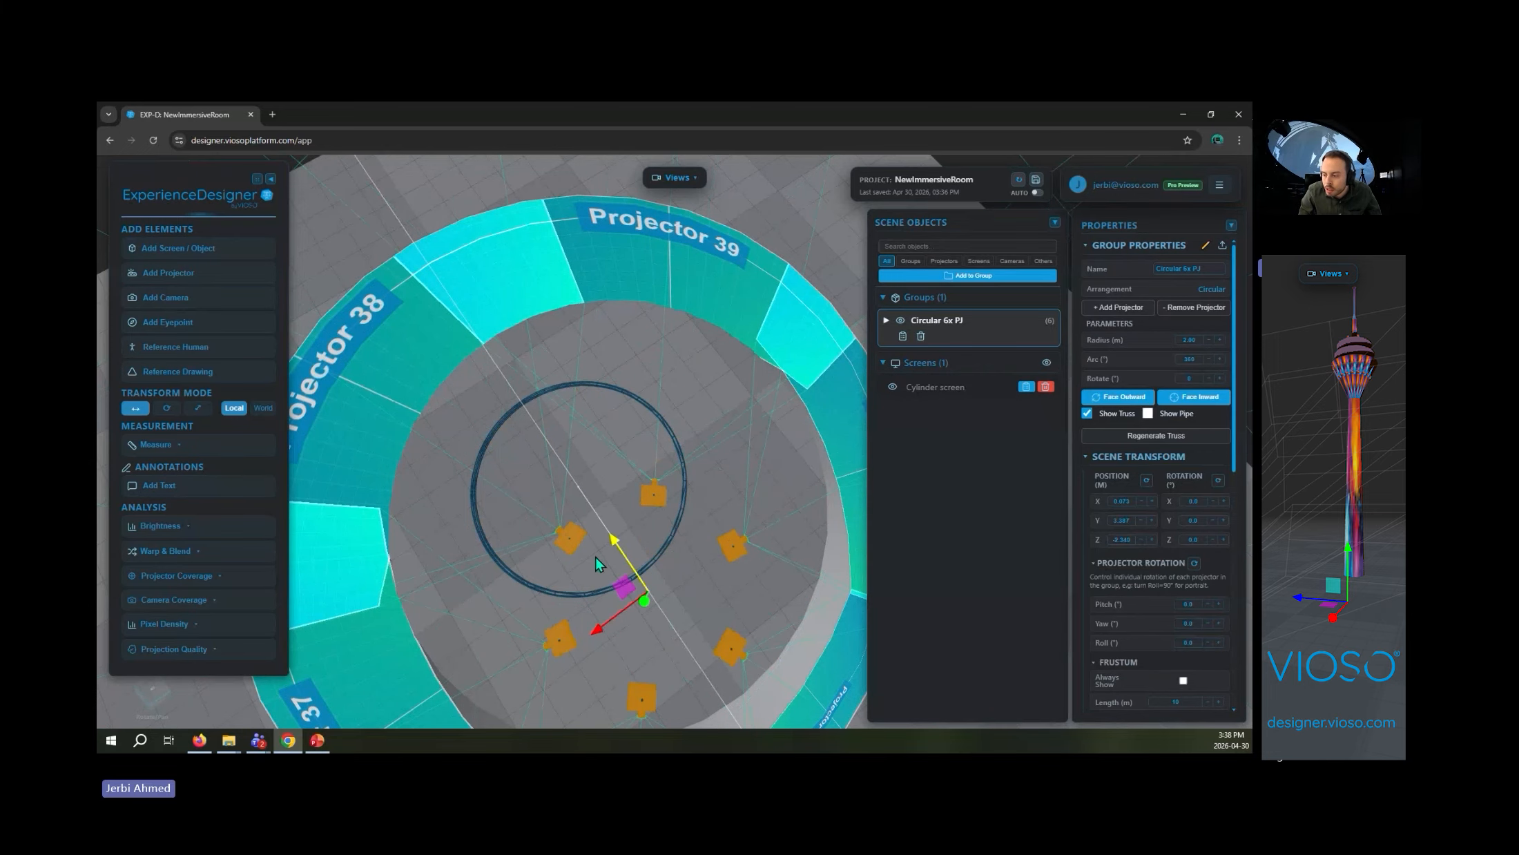
{"action": "left_click", "coordinate": [1164, 438]}
- Position the projector group at X 0, Y 3 and Z 0 m
{"action": "left_click_drag", "start_coordinate": [619, 626], "coordinate": [710, 373]}
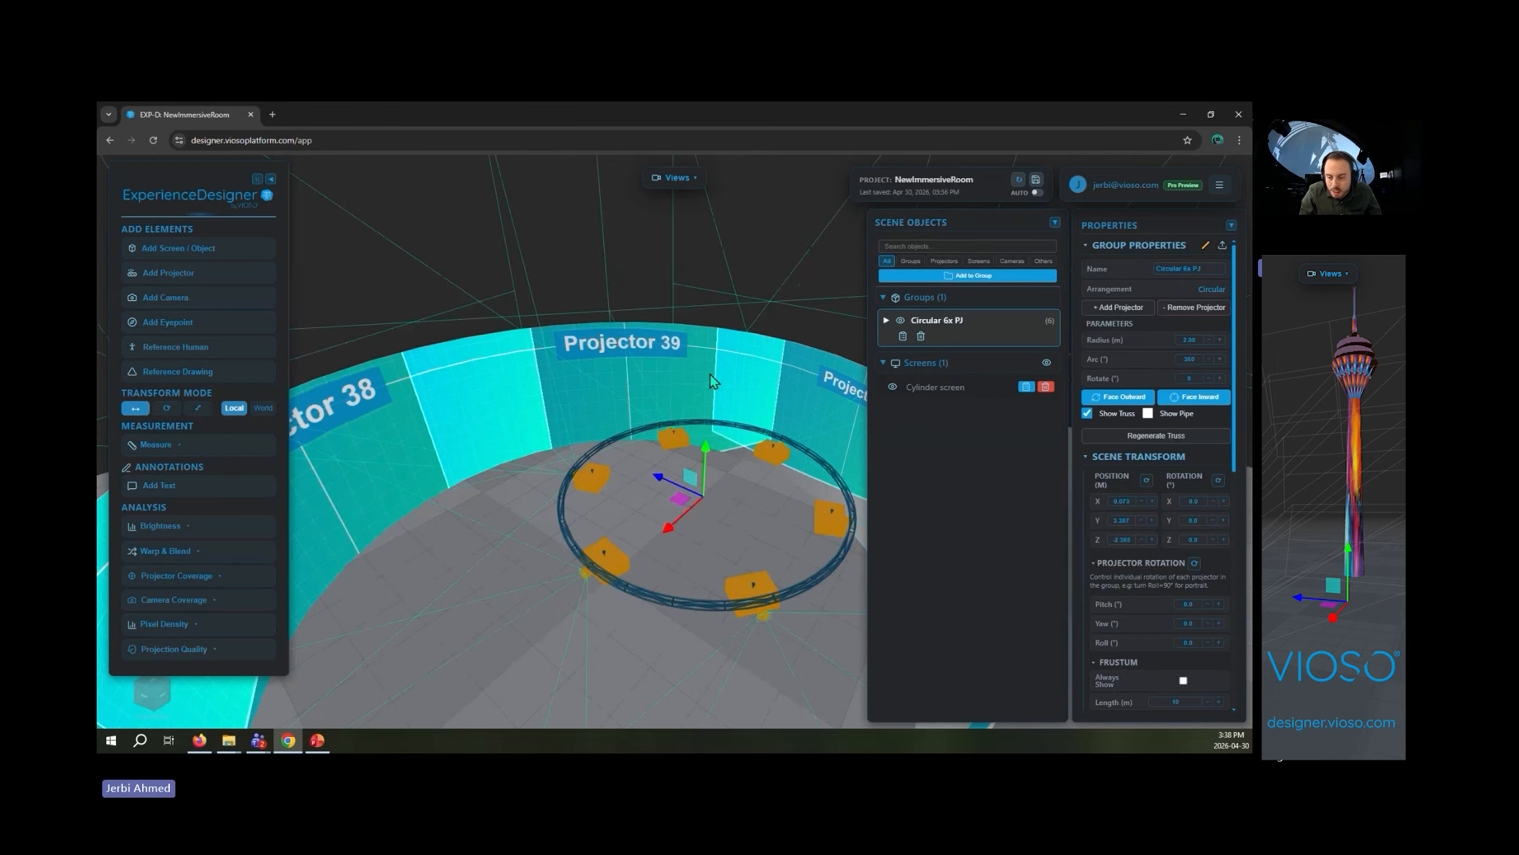
{"action": "scroll", "coordinate": [710, 373], "scroll_direction": "down", "scroll_amount": 5}
{"action": "left_click_drag", "start_coordinate": [678, 584], "coordinate": [707, 636]}
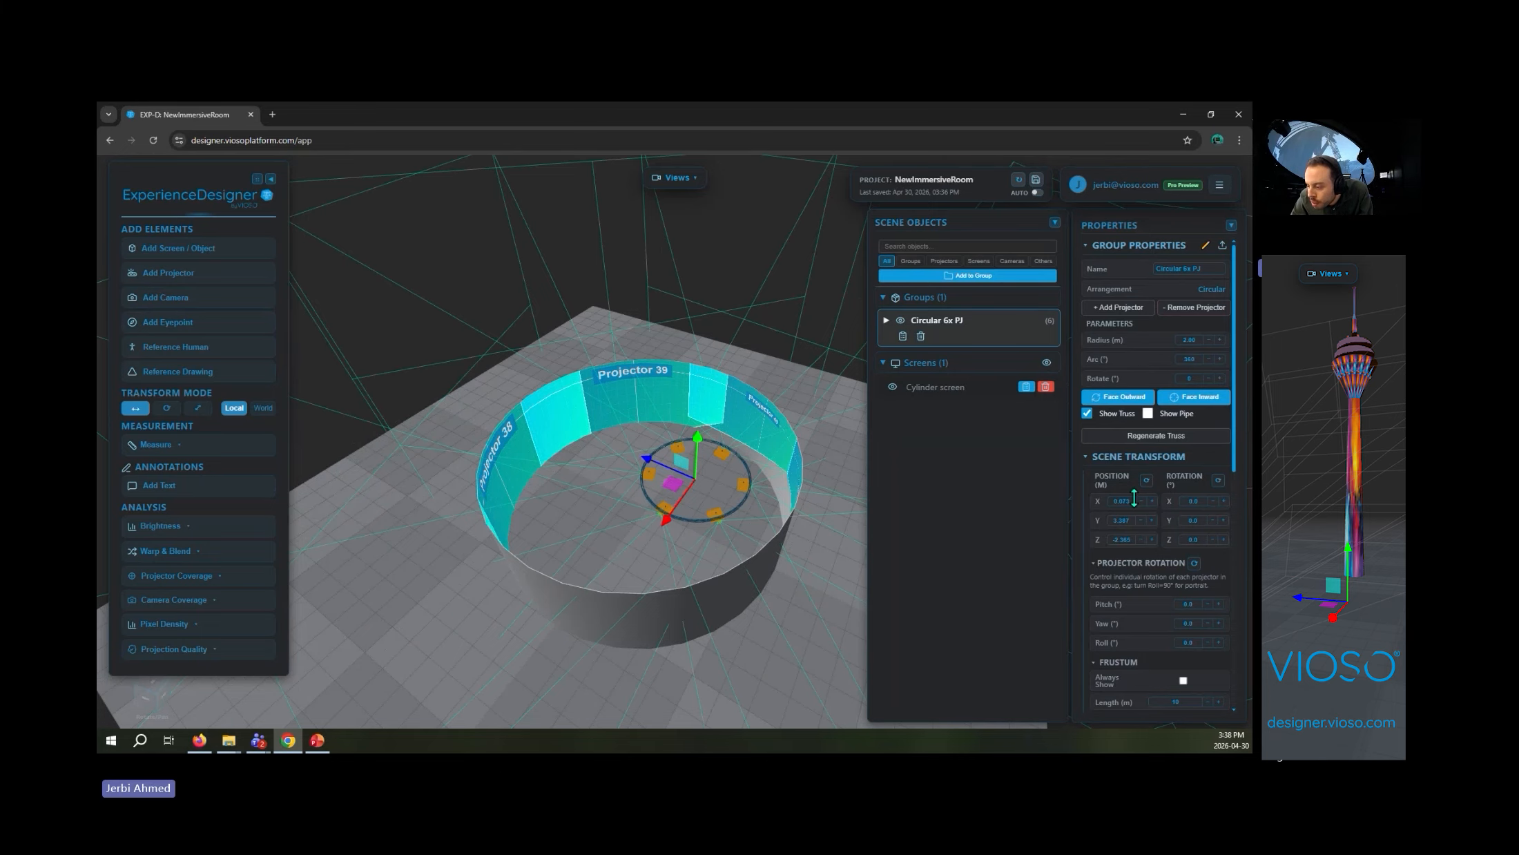
{"action": "left_click", "coordinate": [1131, 520]}
{"action": "type", "text": "0"}
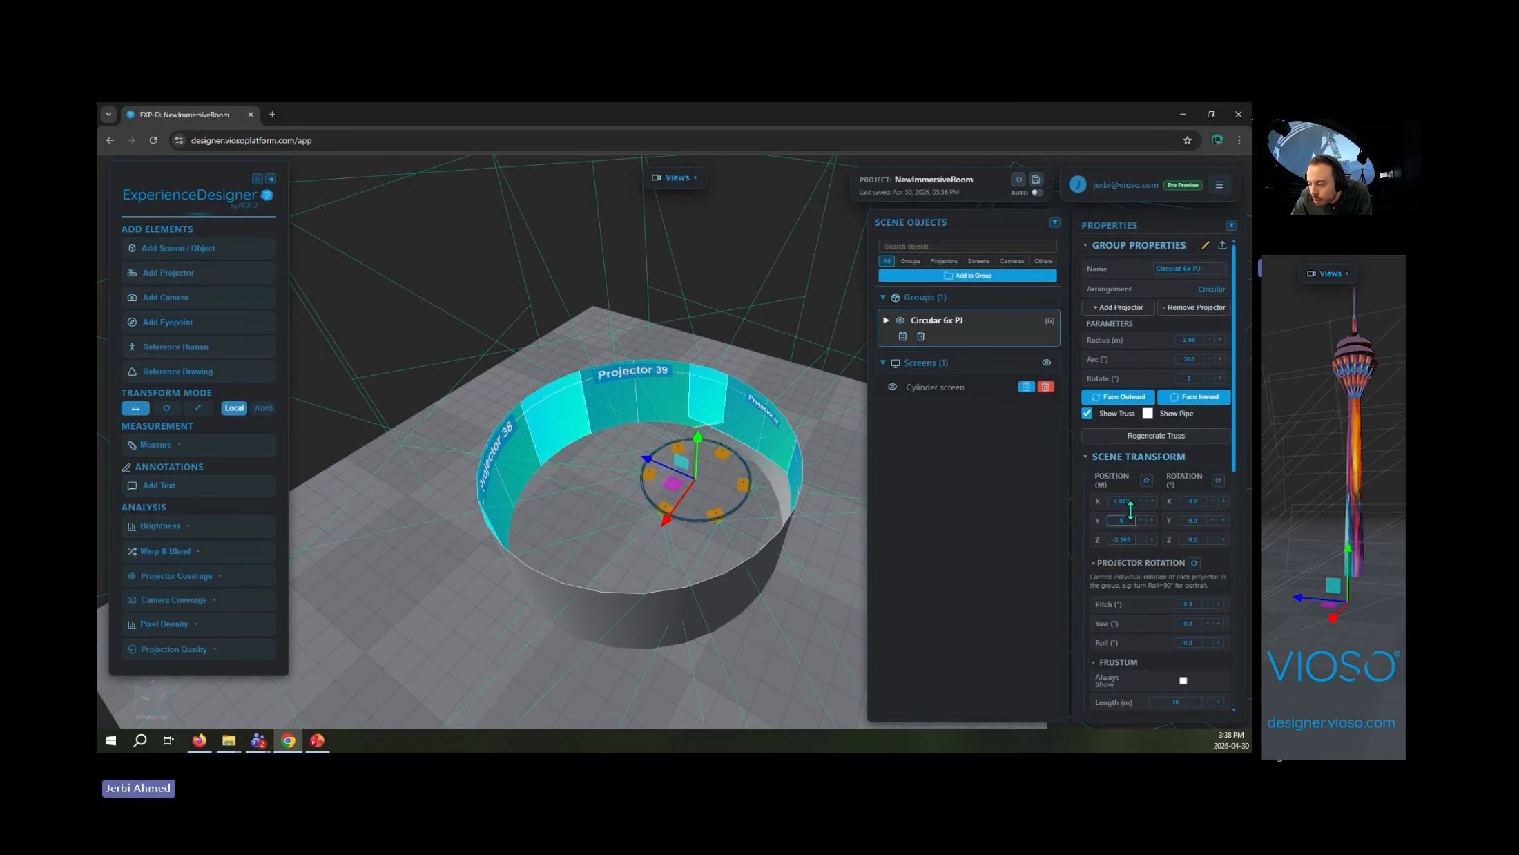
{"action": "left_click", "coordinate": [1123, 519]}
{"action": "type", "text": "3"}
{"action": "left_click", "coordinate": [1124, 502]}
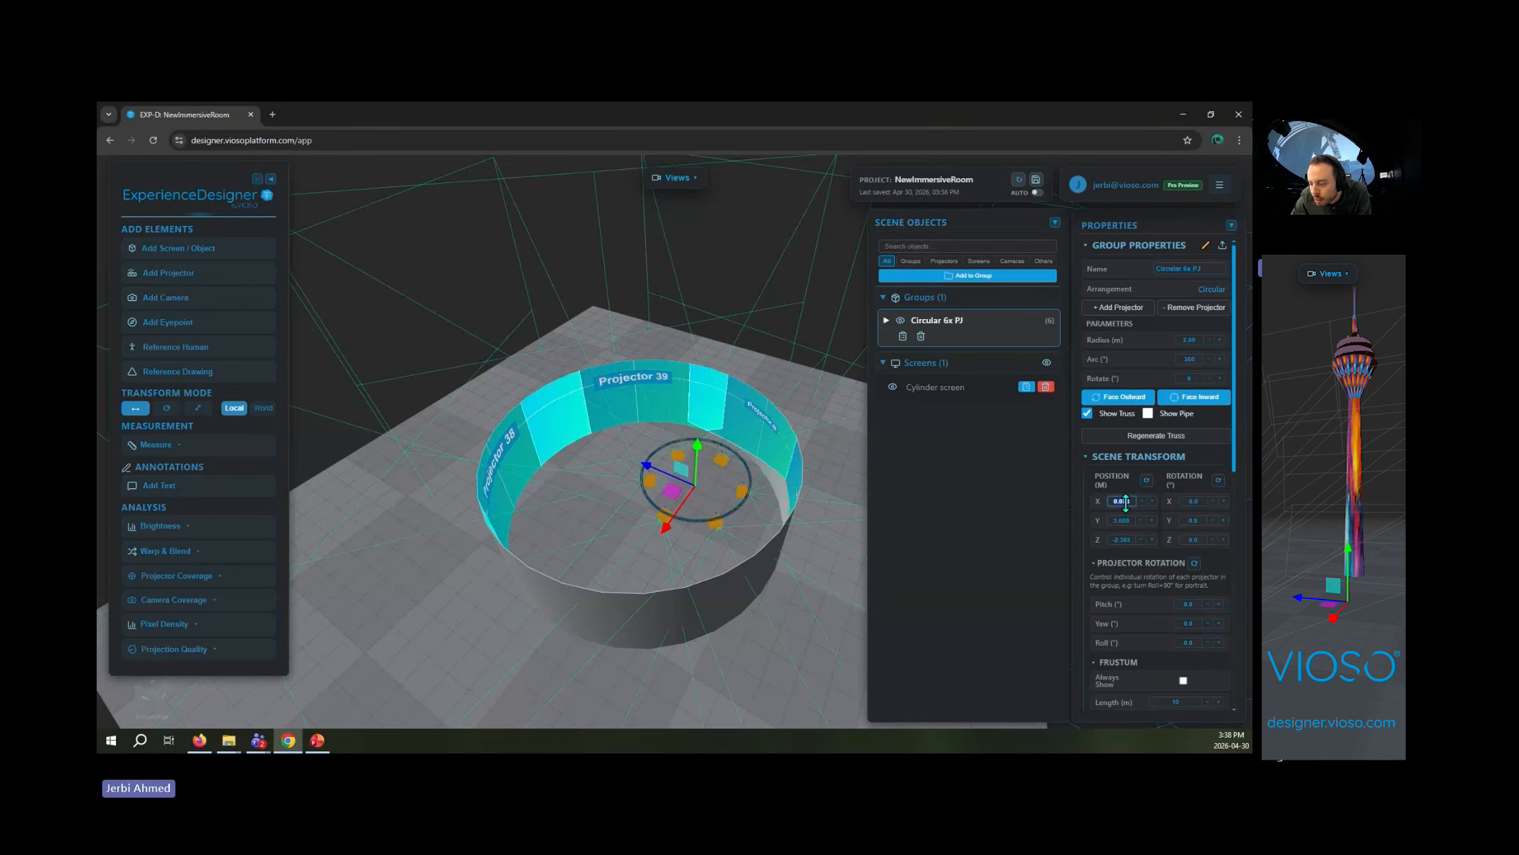
{"action": "type", "text": "0"}
{"action": "left_click", "coordinate": [1122, 540]}
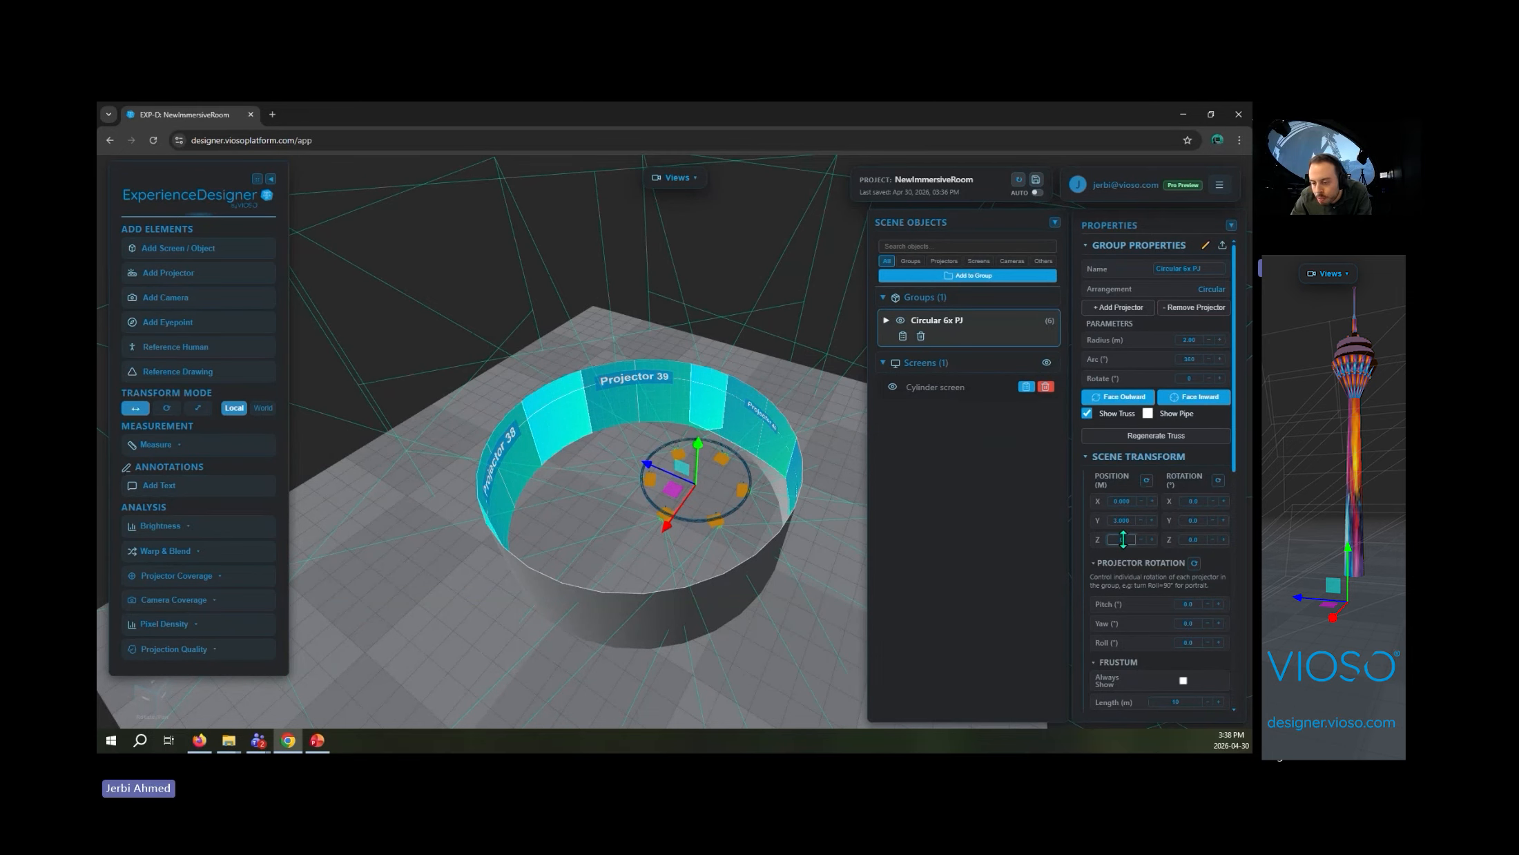
{"action": "left_click", "coordinate": [832, 475]}
- Regenerate the truss to match the projector group's centred position
{"action": "left_click_drag", "start_coordinate": [728, 248], "coordinate": [820, 396]}
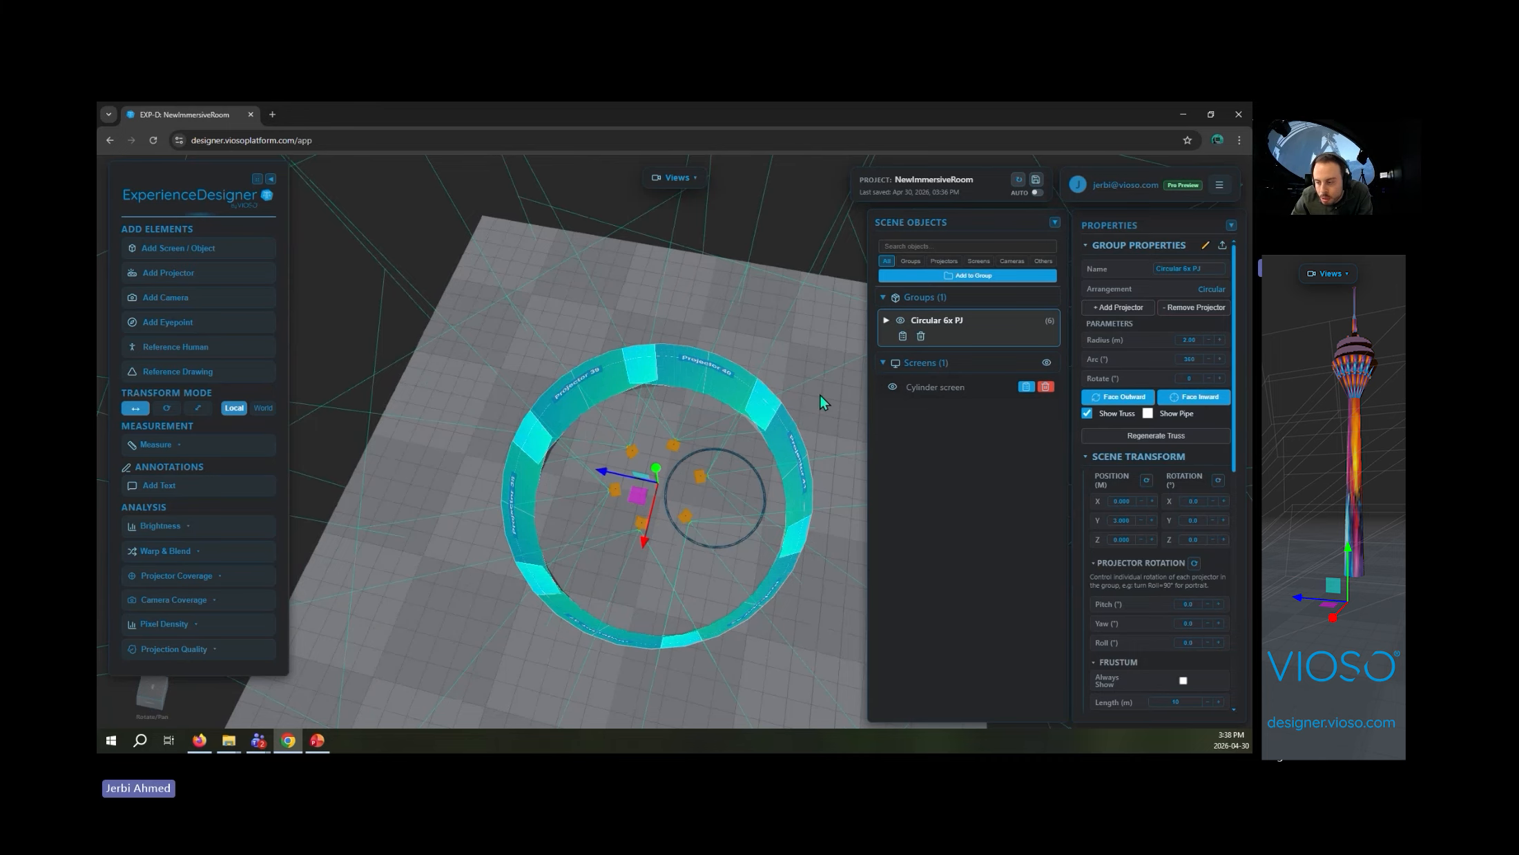
{"action": "left_click", "coordinate": [1180, 438]}
{"action": "scroll", "coordinate": [778, 495], "scroll_direction": "up", "scroll_amount": 5}
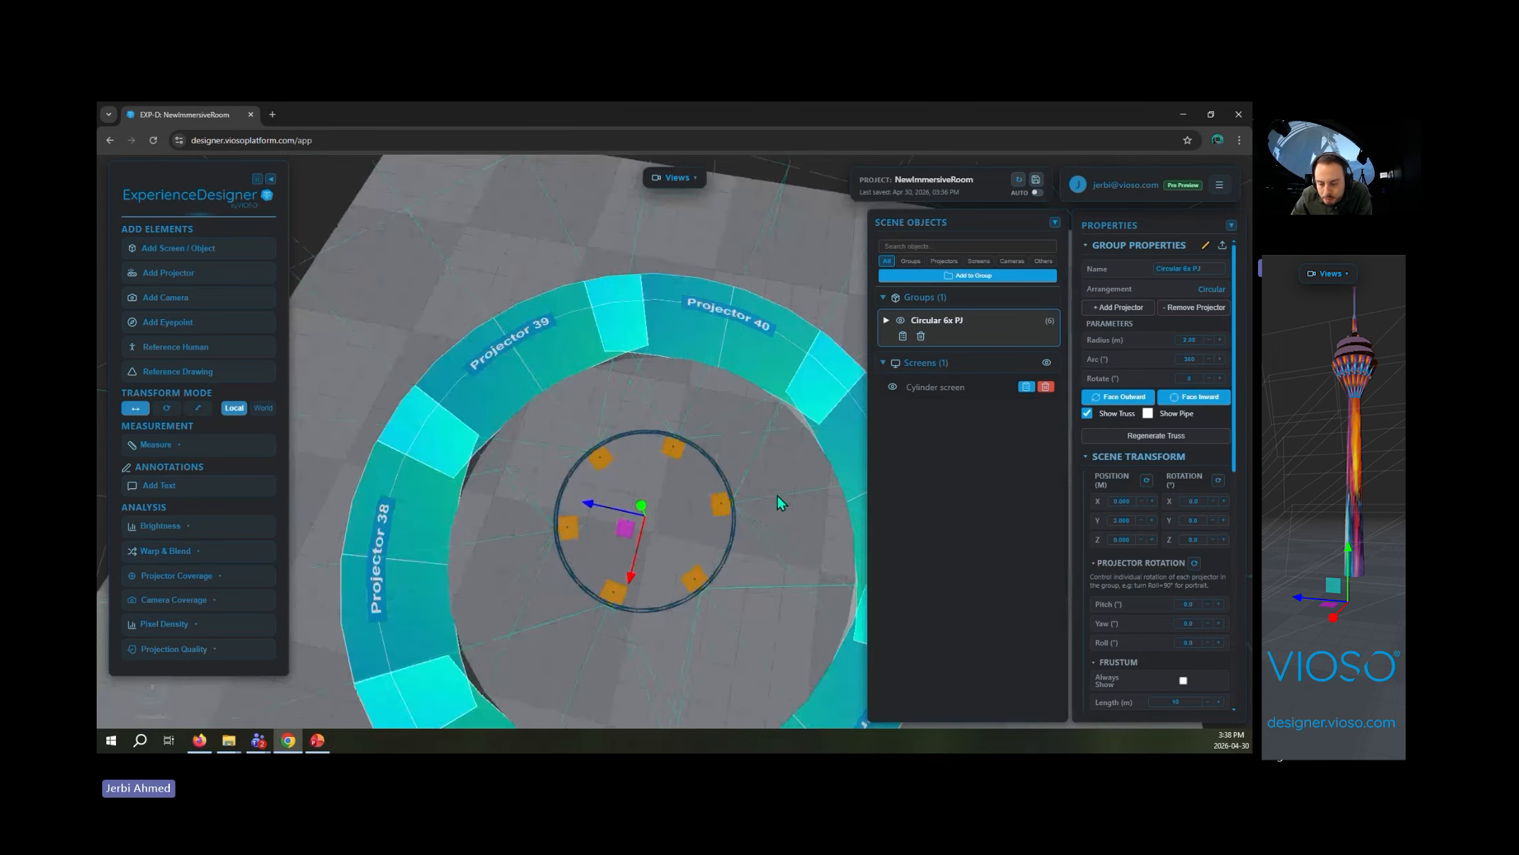
- Change the group's projector lens to R9802300 - TR (0.65-0.75:1)
{"action": "left_click_drag", "start_coordinate": [778, 495], "coordinate": [686, 364]}
{"action": "scroll", "coordinate": [753, 391], "scroll_direction": "down", "scroll_amount": 5}
{"action": "scroll", "coordinate": [772, 441], "scroll_direction": "up", "scroll_amount": 5}
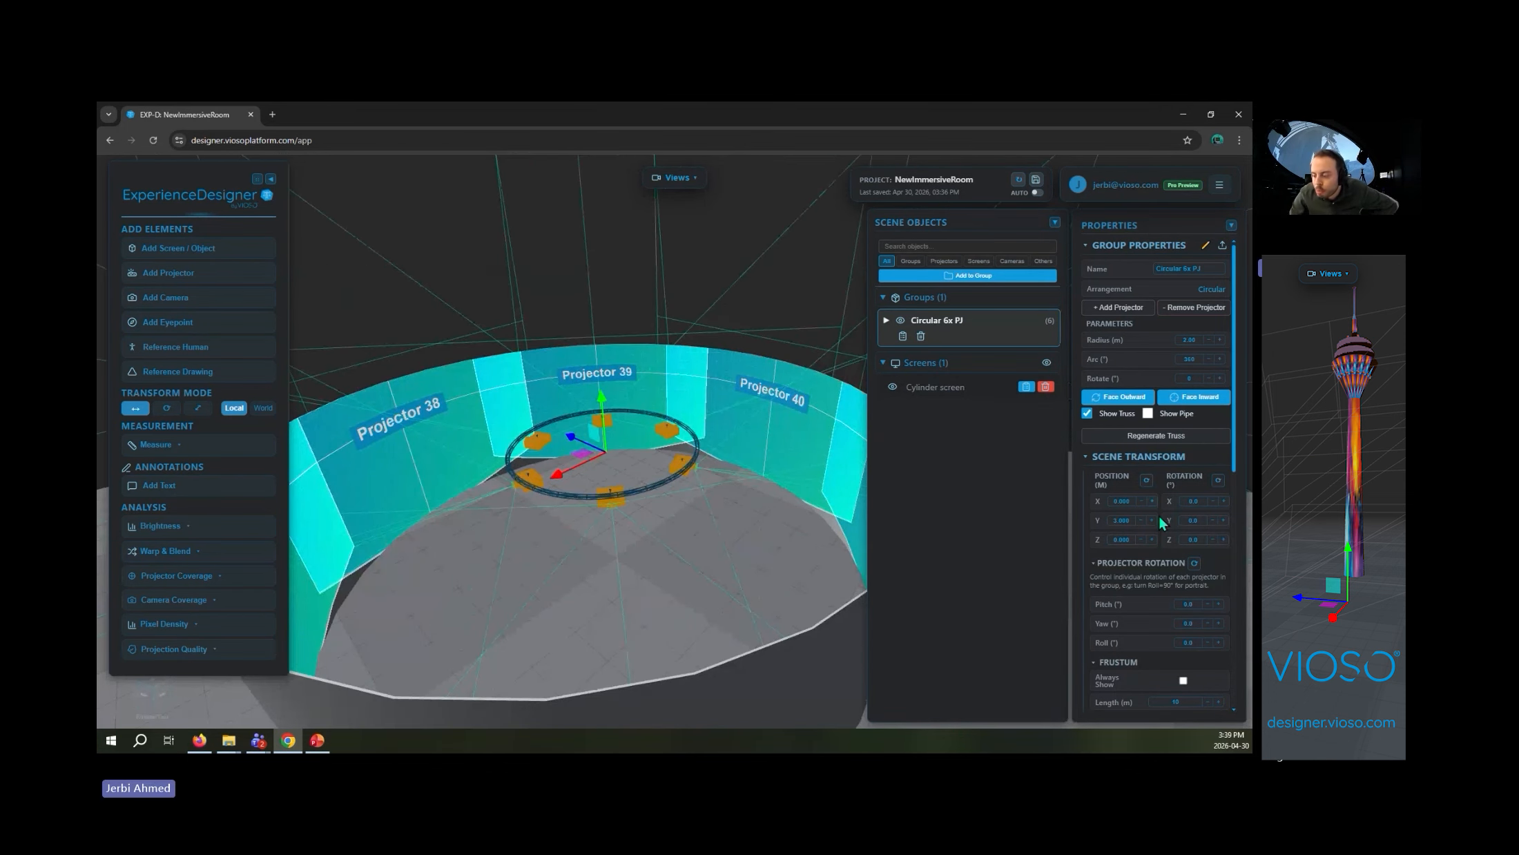
{"action": "scroll", "coordinate": [1160, 525], "scroll_direction": "down", "scroll_amount": 5}
{"action": "scroll", "coordinate": [1188, 538], "scroll_direction": "down", "scroll_amount": 2}
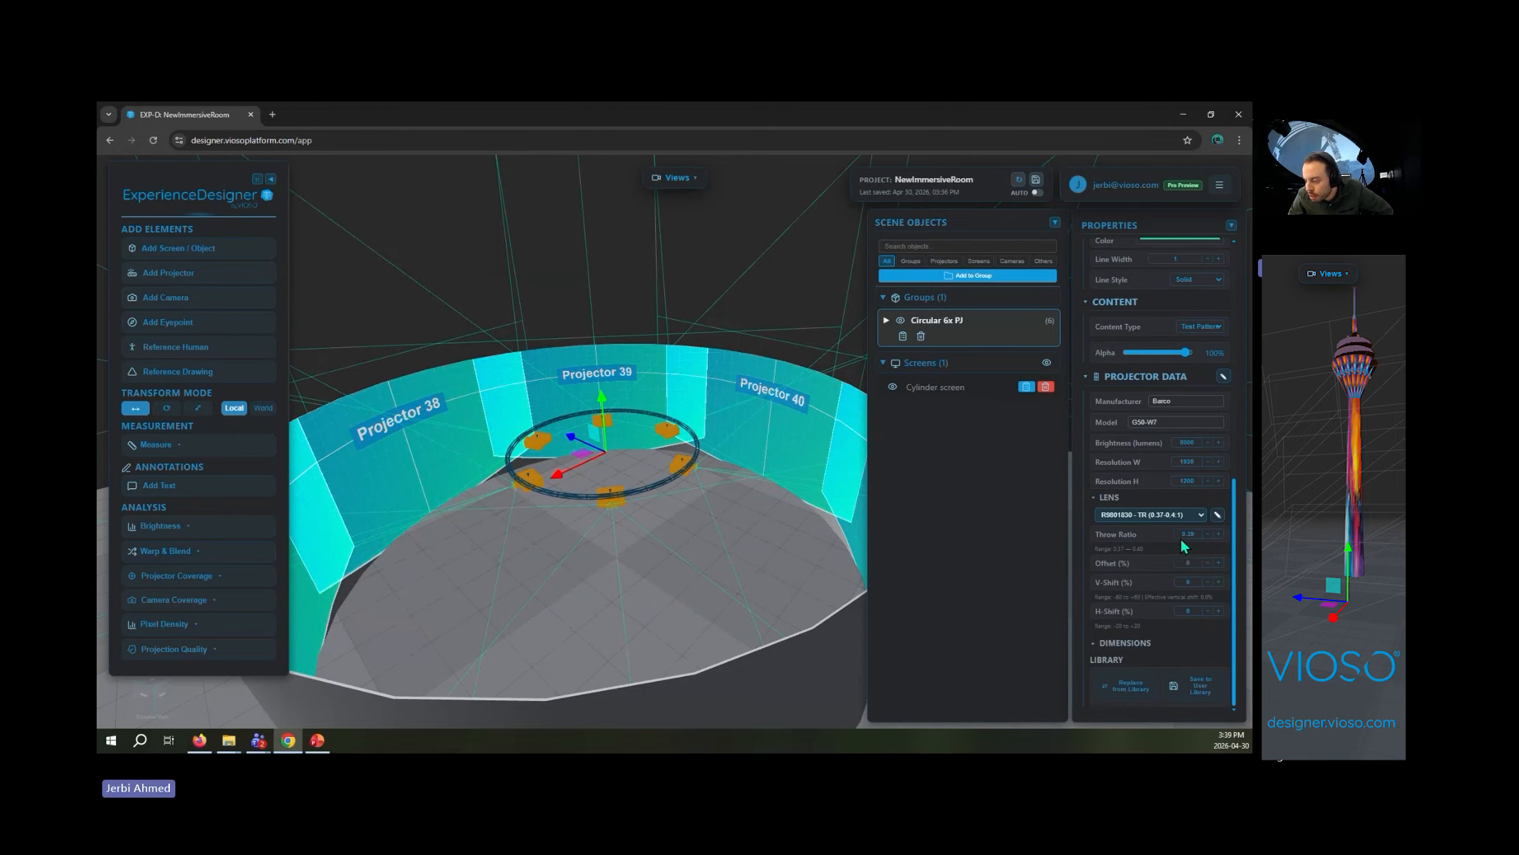
{"action": "left_click", "coordinate": [1174, 514]}
{"action": "left_click", "coordinate": [1179, 550]}
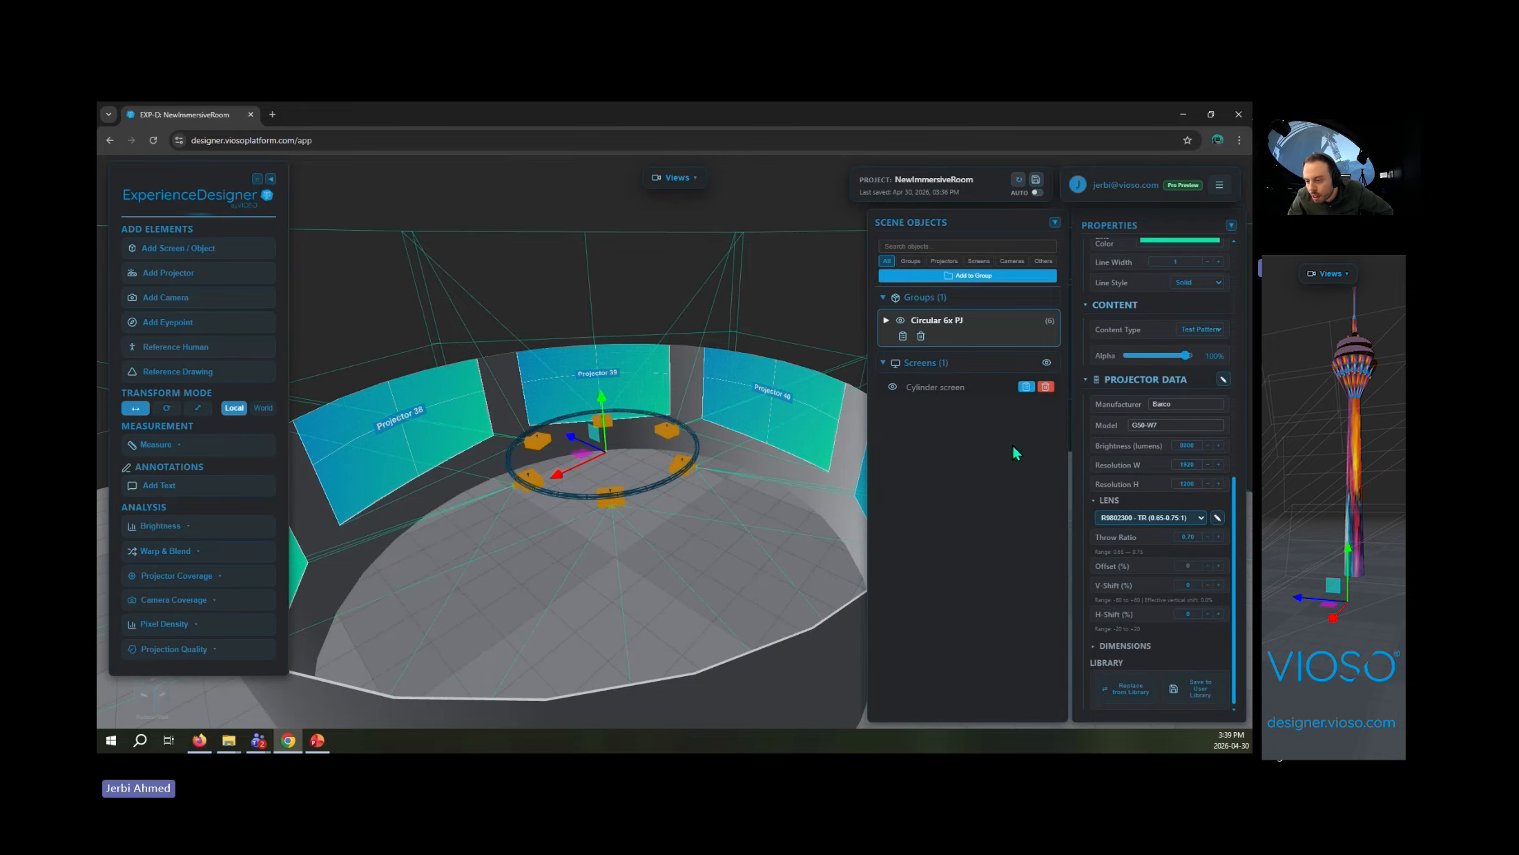
- Add two more projectors to the circular group, making it an eight-projector ring
{"action": "left_click_drag", "start_coordinate": [815, 381], "coordinate": [764, 584]}
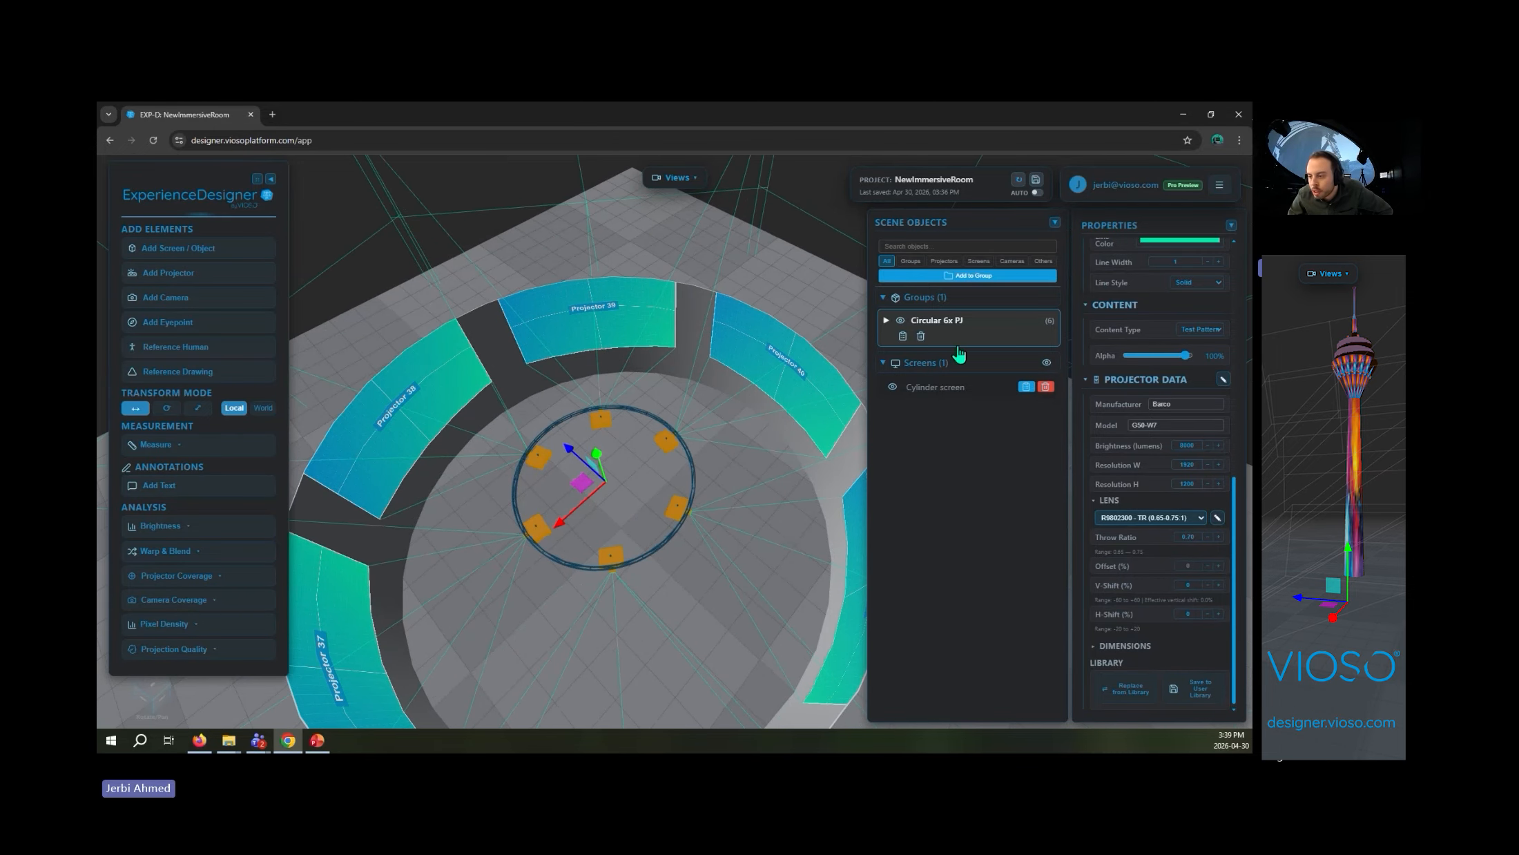
{"action": "left_click", "coordinate": [1017, 325]}
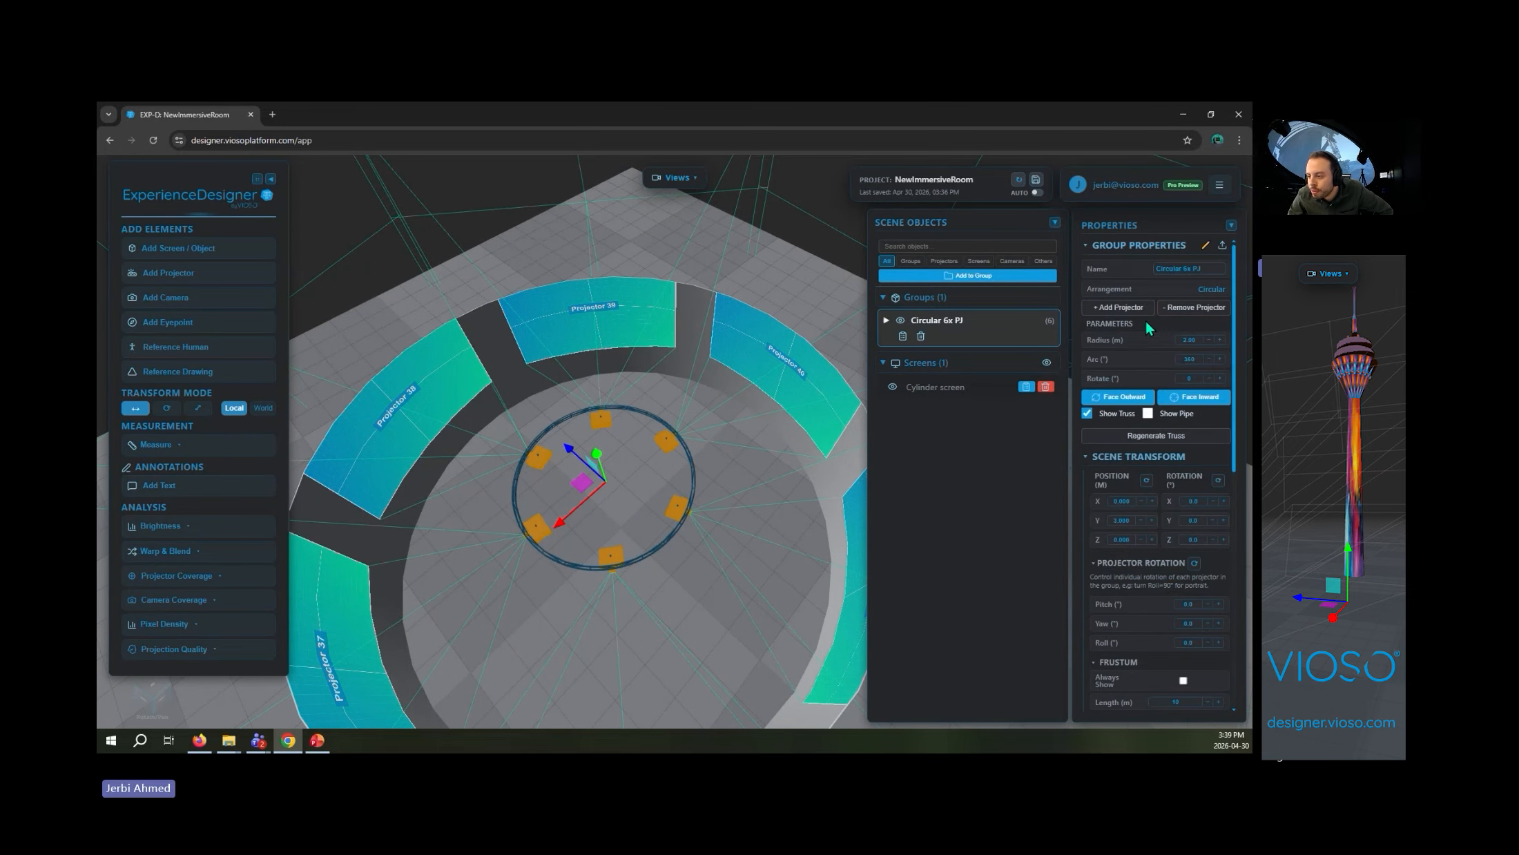
{"action": "left_click", "coordinate": [1144, 308]}
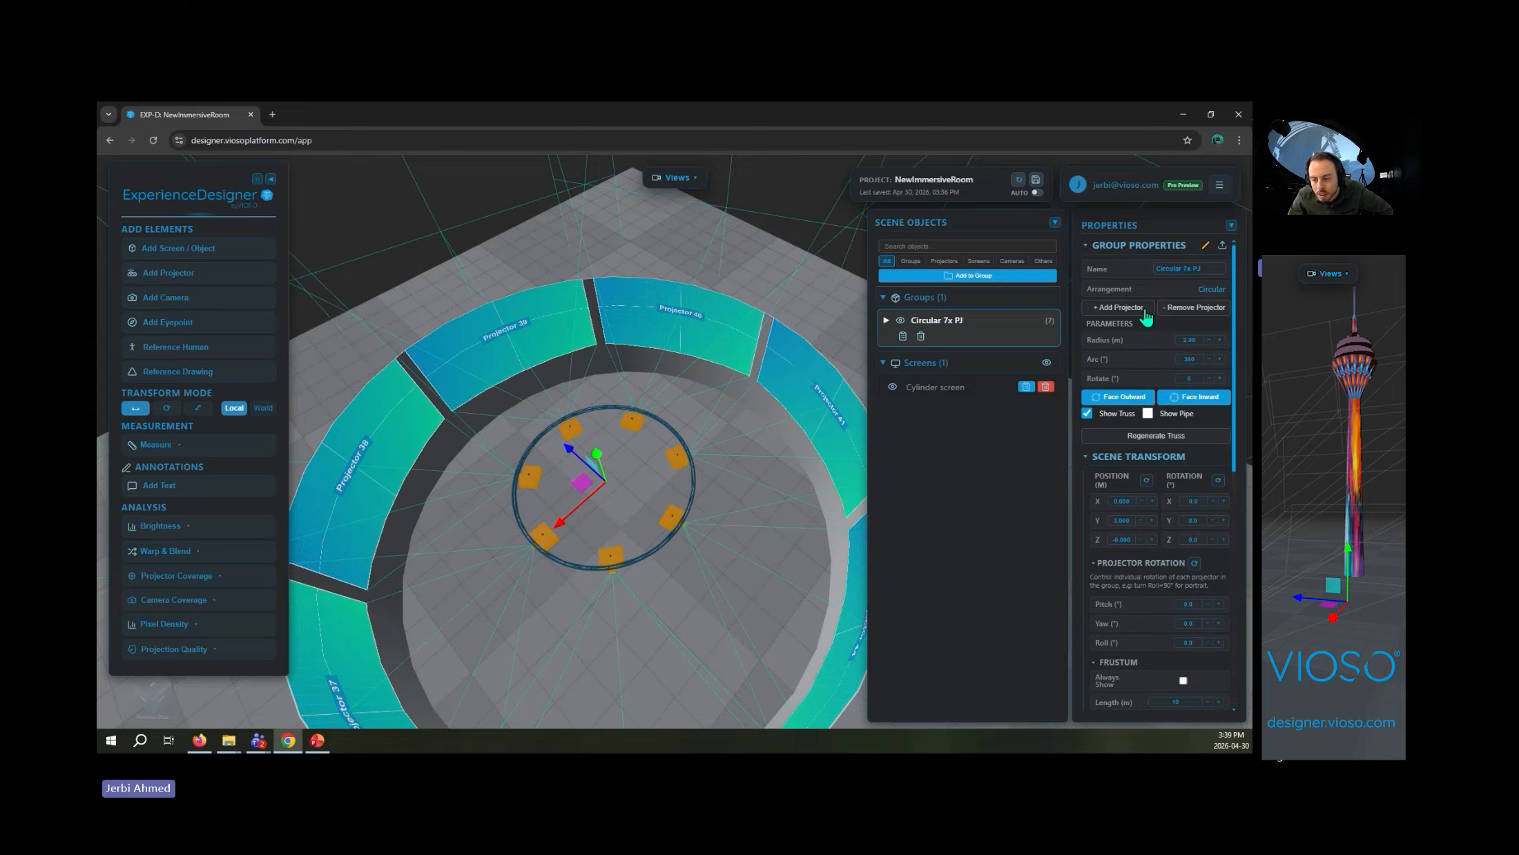
{"action": "left_click", "coordinate": [1143, 309]}
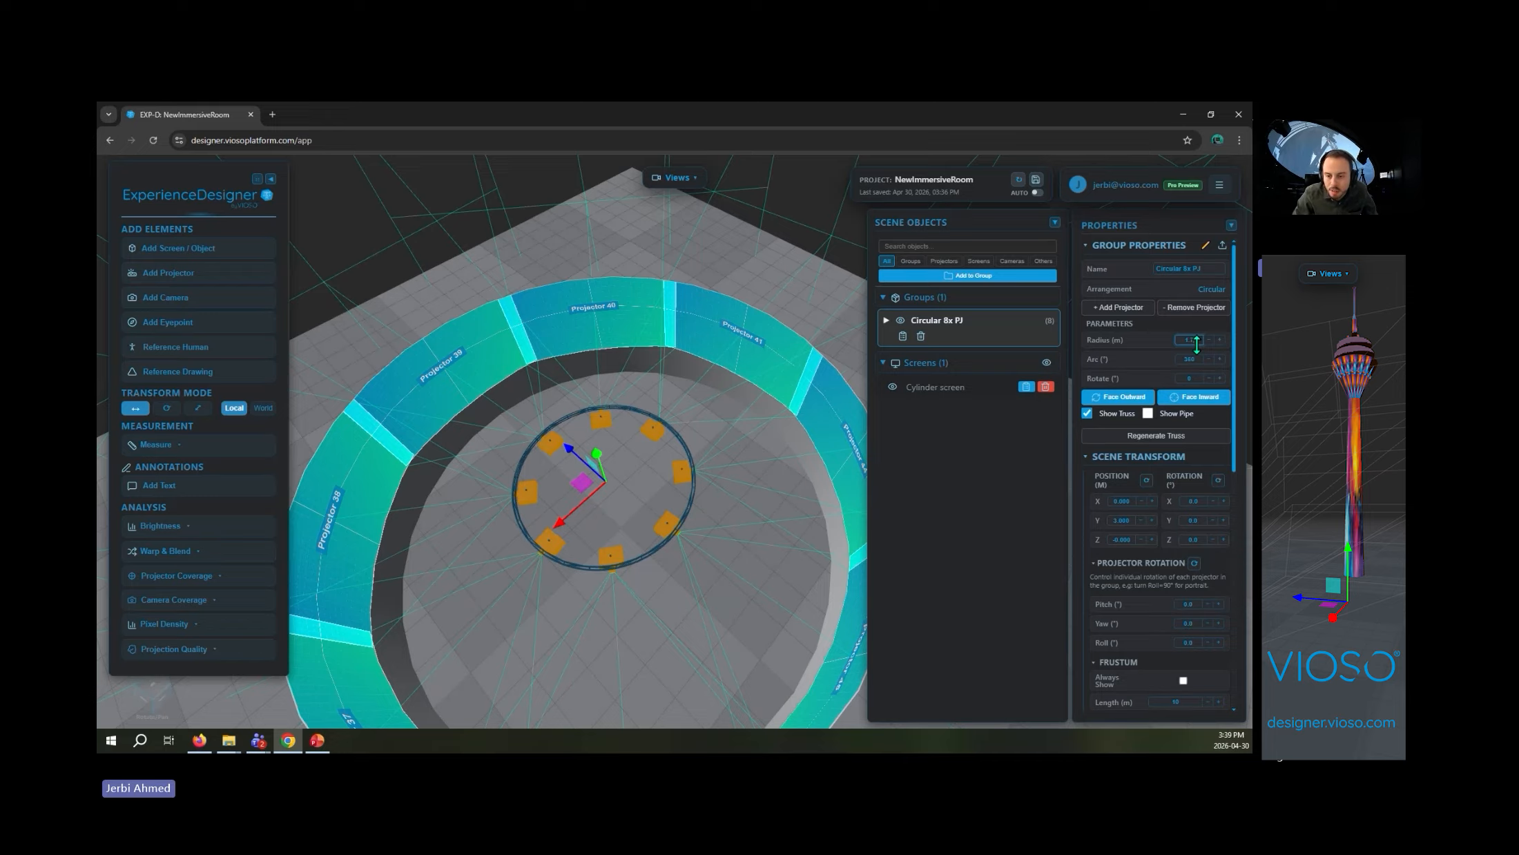
- Reduce the projector group's radius to about 1.7 m and raise the group slightly along its vertical axis
{"action": "left_click_drag", "start_coordinate": [1196, 343], "coordinate": [1197, 344]}
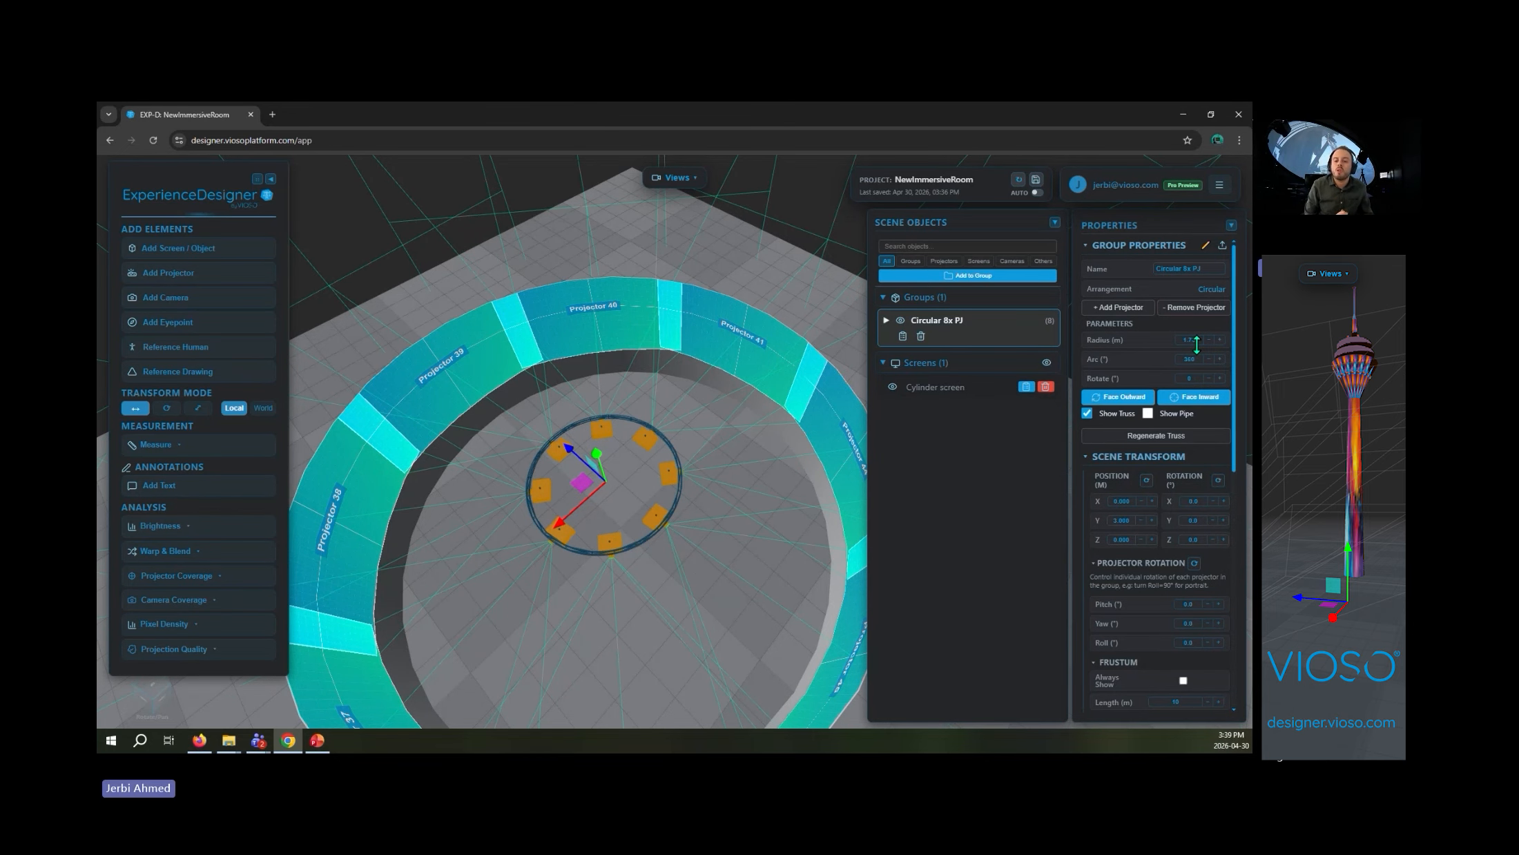
{"action": "left_click_drag", "start_coordinate": [781, 373], "coordinate": [774, 303]}
{"action": "left_click_drag", "start_coordinate": [614, 390], "coordinate": [620, 367]}
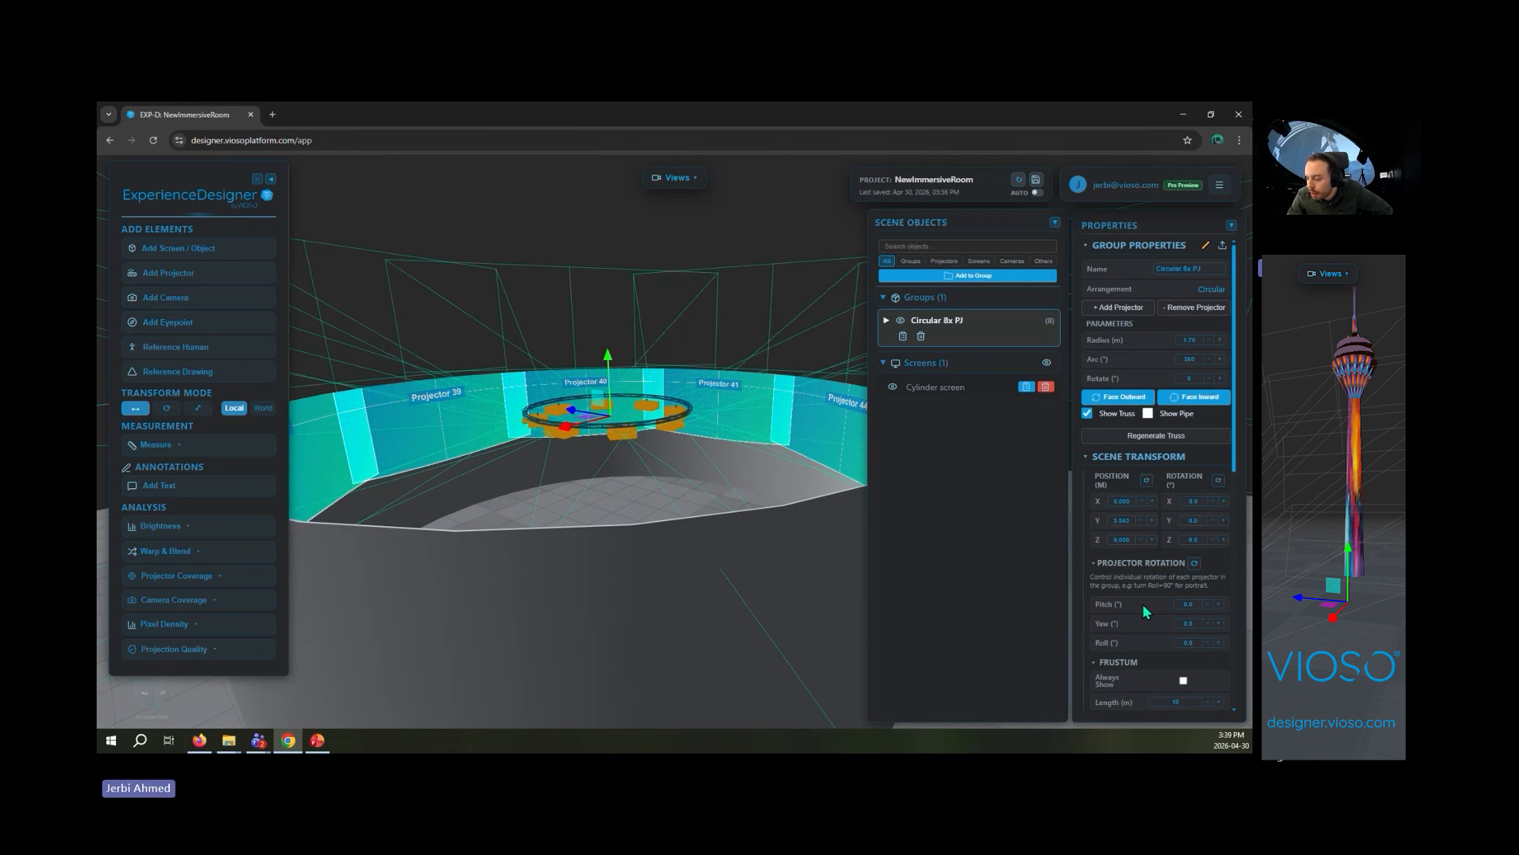
- Give the group's lens a negative V-Shift so the projected images move down the cylinder screen
{"action": "scroll", "coordinate": [1146, 593], "scroll_direction": "down", "scroll_amount": 3}
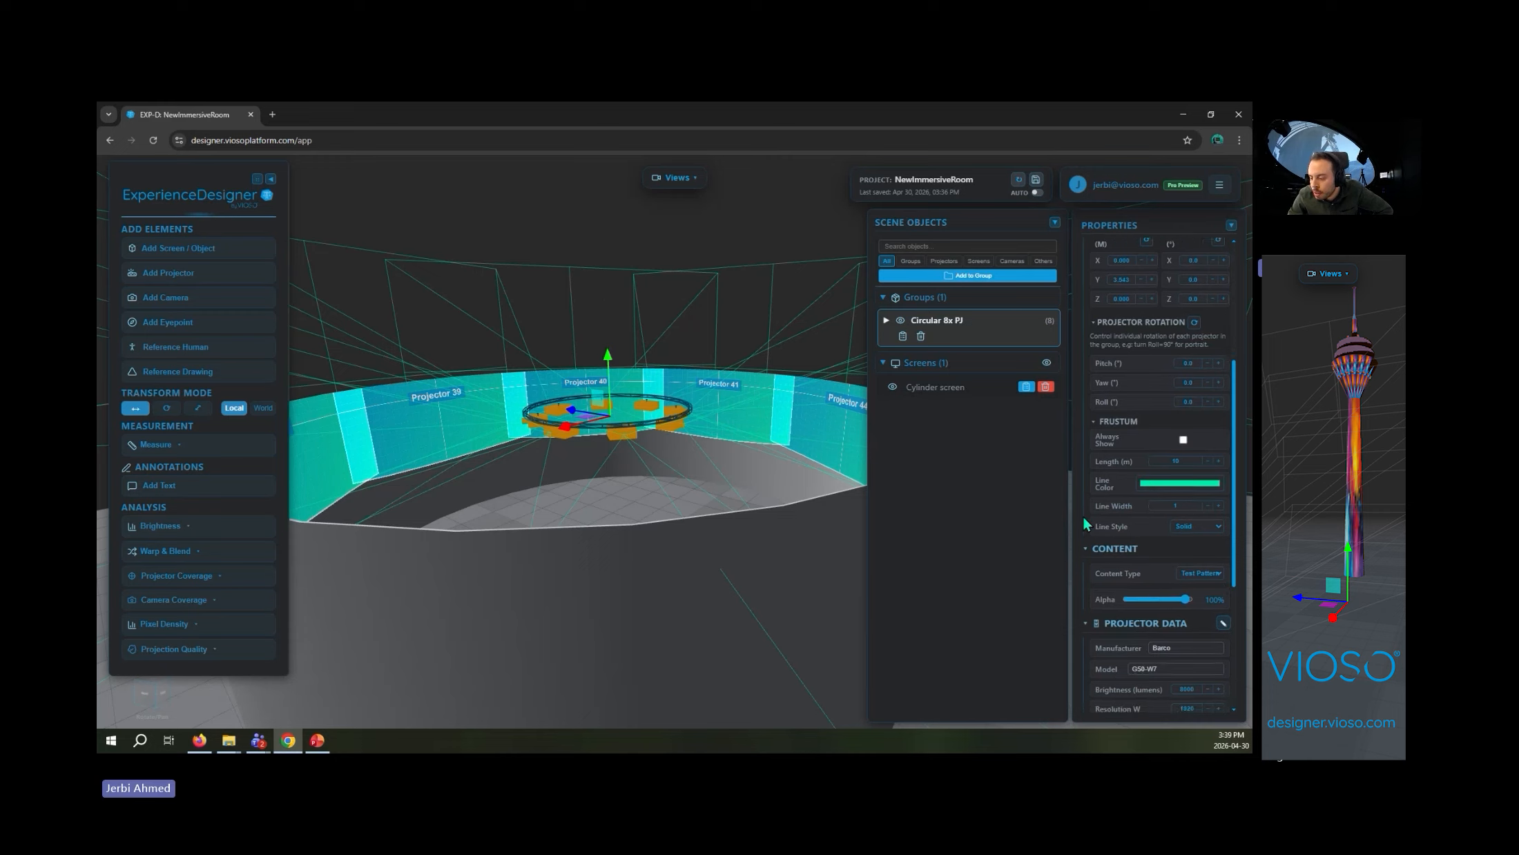
{"action": "scroll", "coordinate": [1124, 486], "scroll_direction": "down", "scroll_amount": 4}
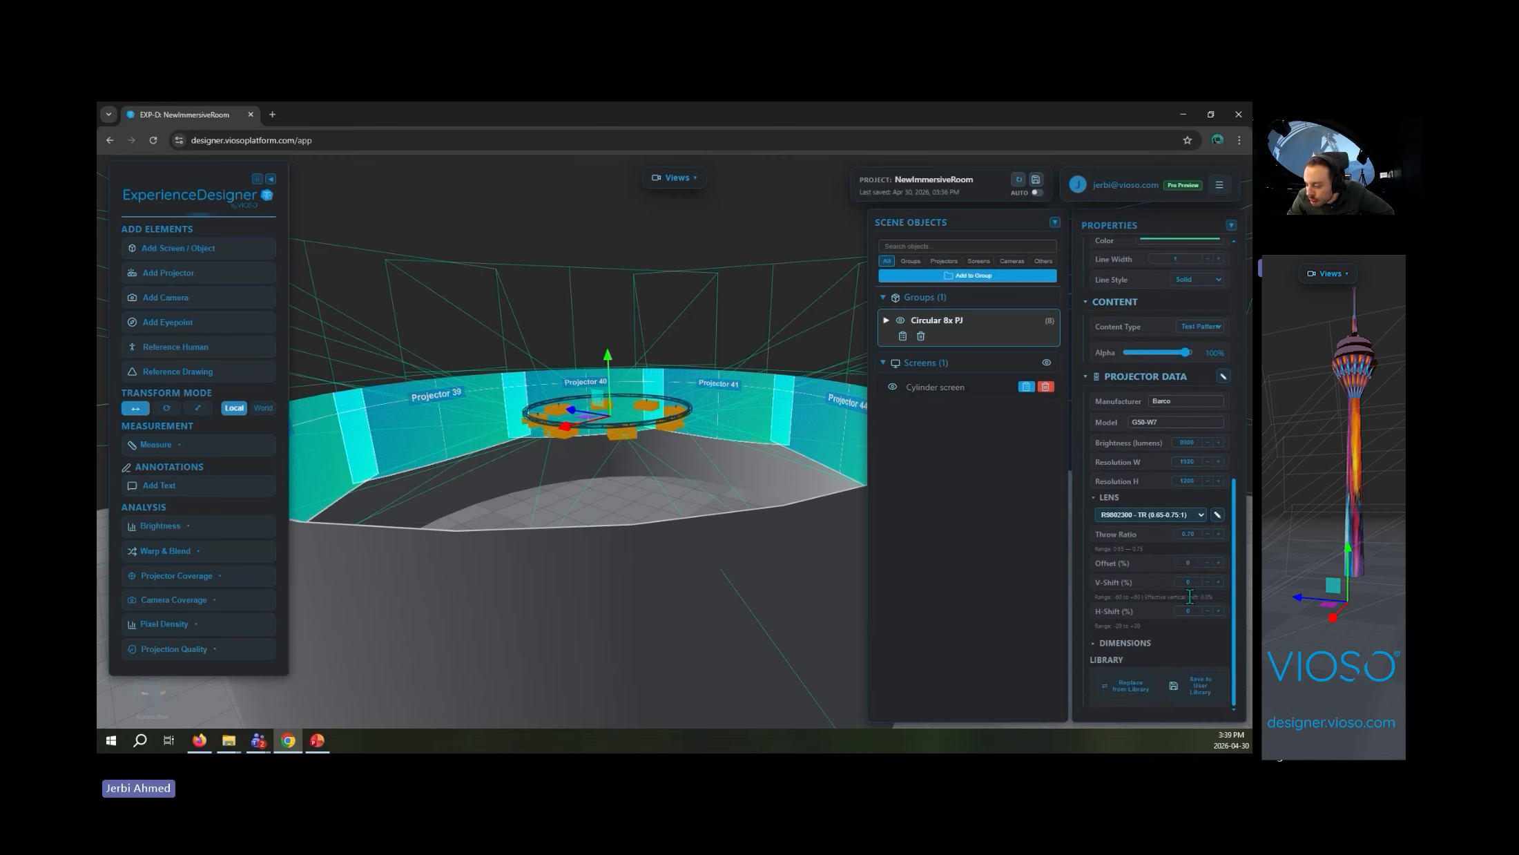
{"action": "left_click_drag", "start_coordinate": [1198, 584], "coordinate": [1204, 602]}
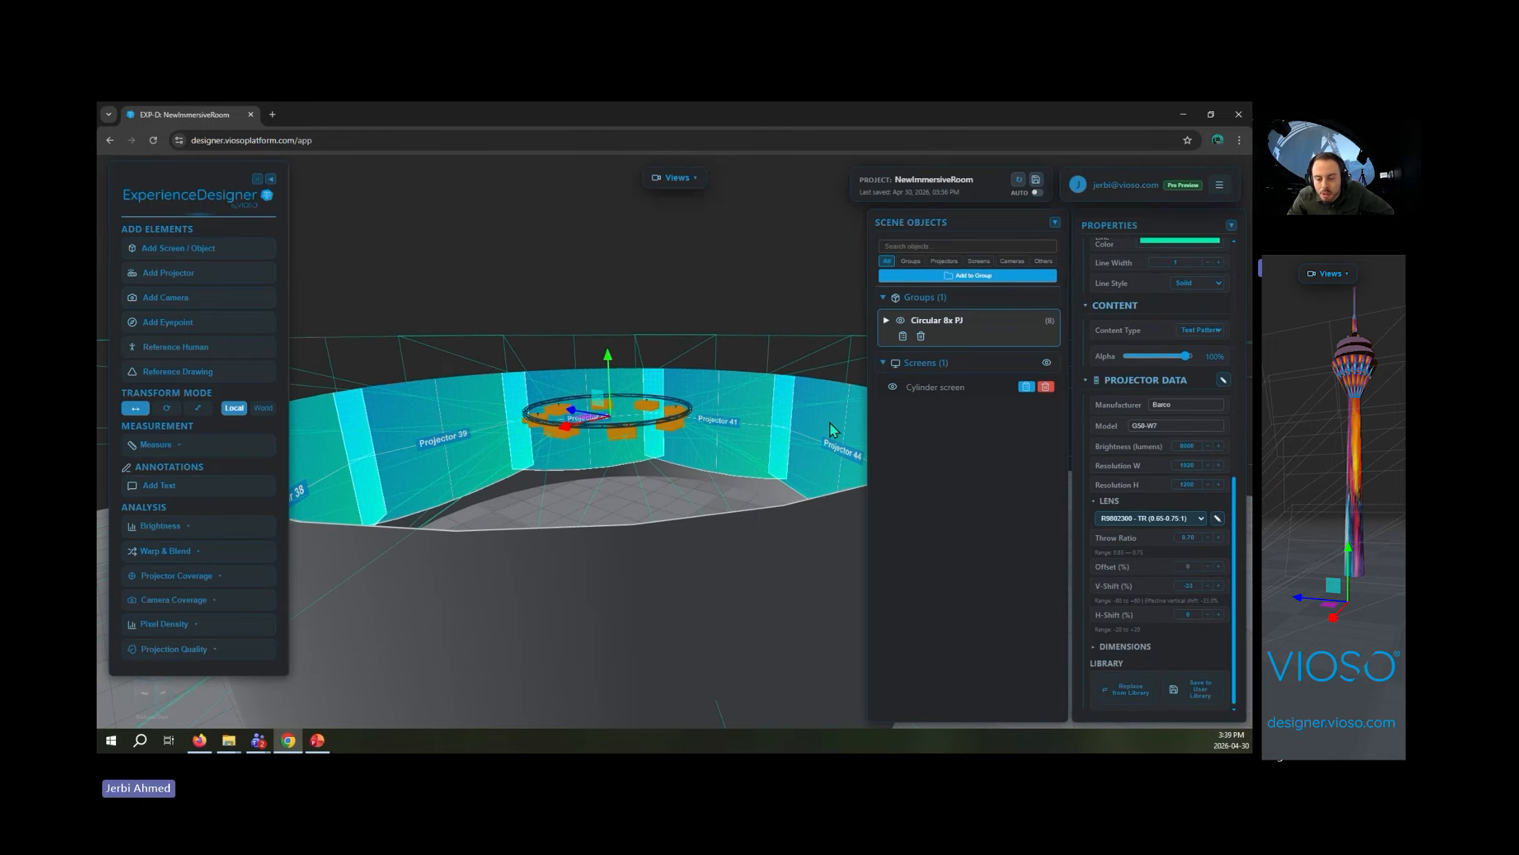
- Select the cylinder screen and raise it along its vertical axis by about 0.8 m
{"action": "left_click_drag", "start_coordinate": [725, 431], "coordinate": [462, 533]}
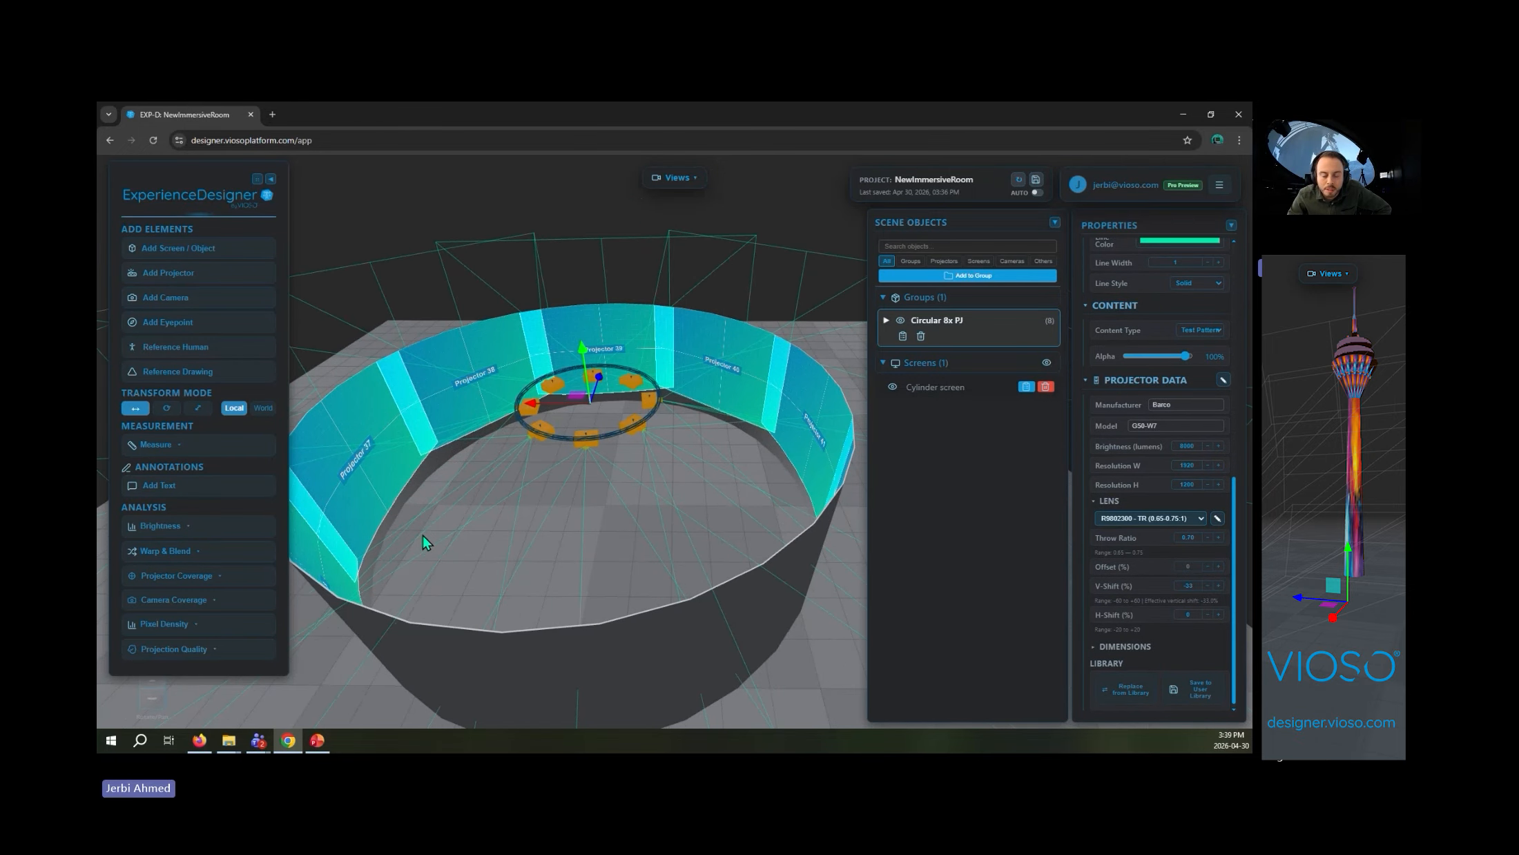
{"action": "left_click", "coordinate": [421, 473]}
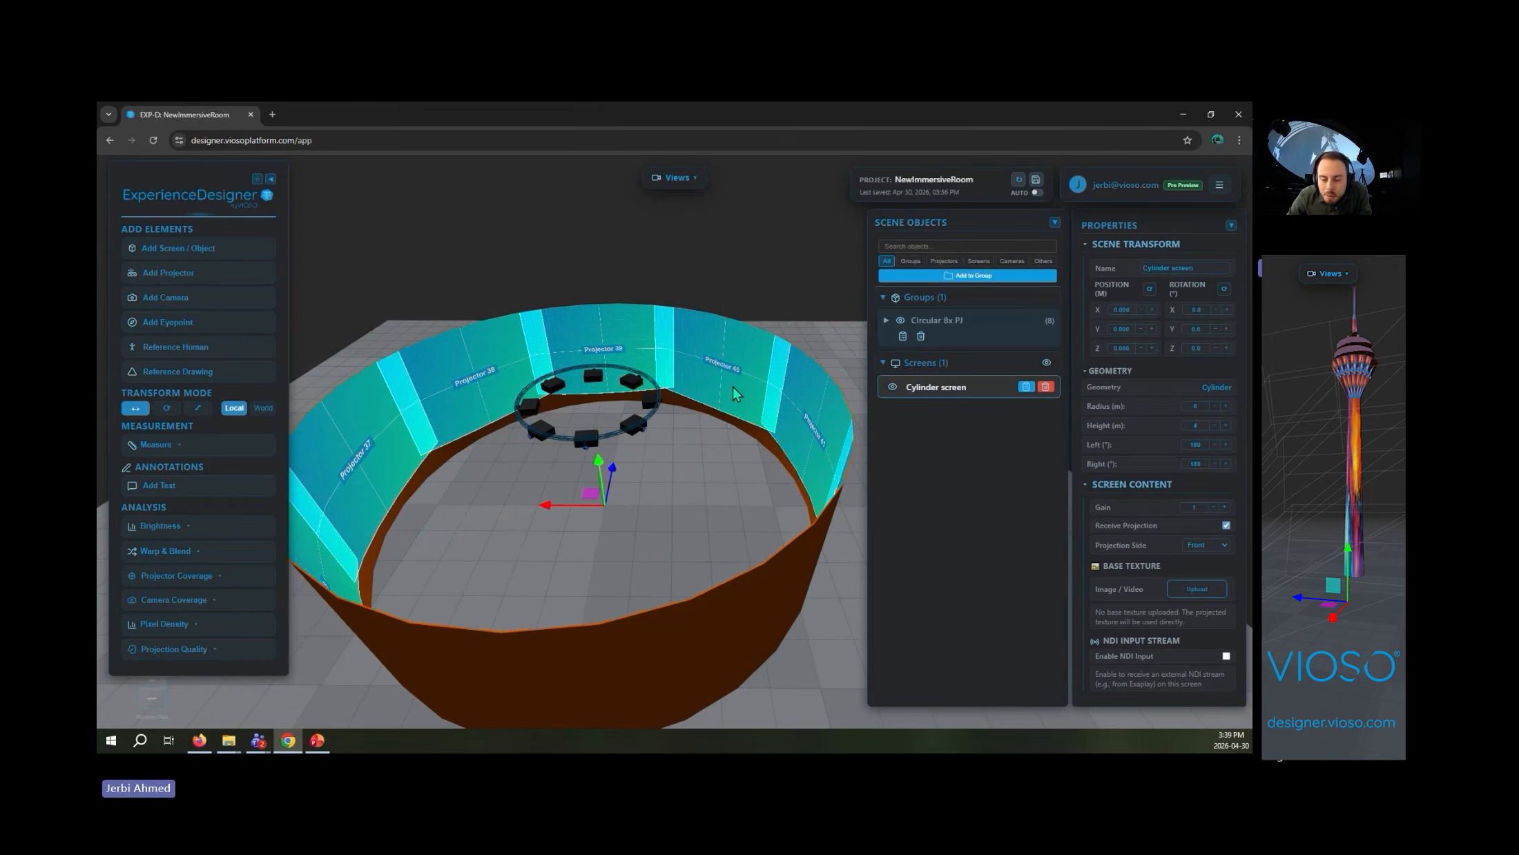
{"action": "right_click_drag", "start_coordinate": [600, 467], "coordinate": [602, 504]}
{"action": "left_click_drag", "start_coordinate": [603, 510], "coordinate": [609, 487]}
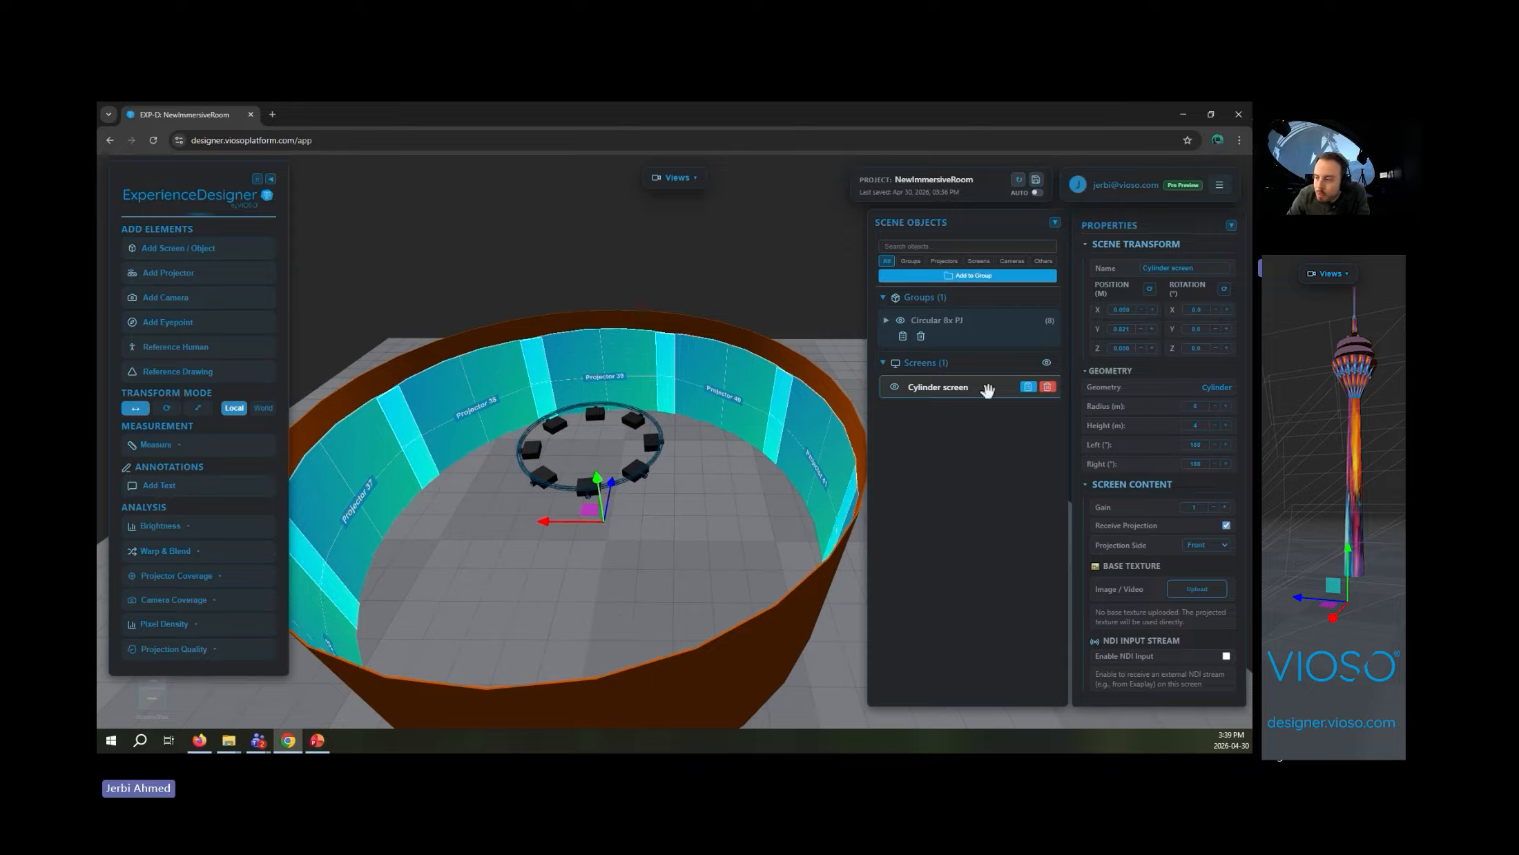
- Reduce the cylinder screen's height to about 3.3 m to fit the projected images
{"action": "left_click", "coordinate": [1215, 426]}
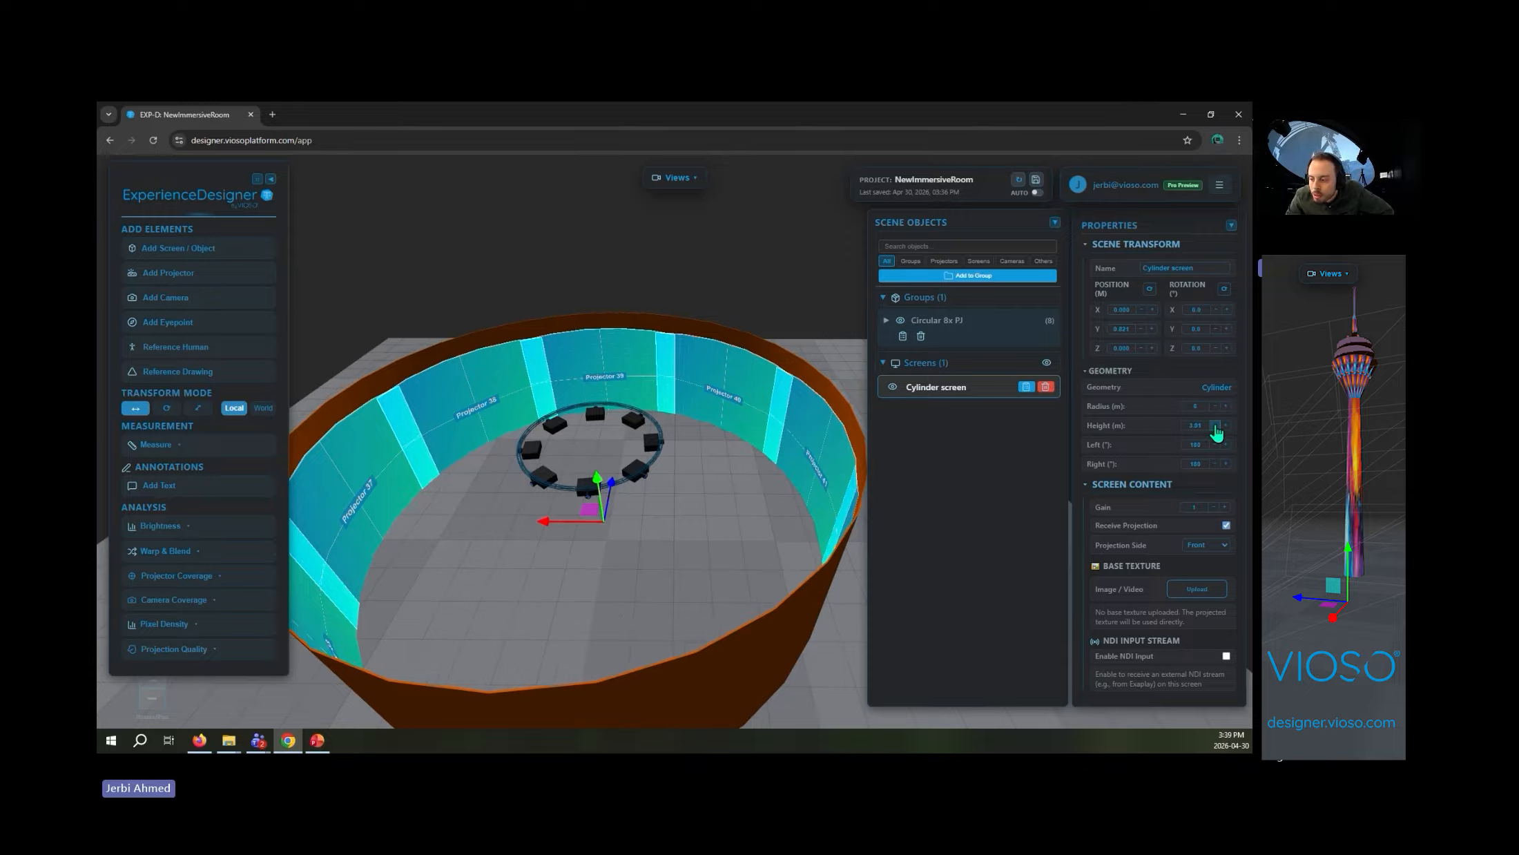
{"action": "left_click", "coordinate": [1203, 426]}
{"action": "left_click_drag", "start_coordinate": [1203, 435], "coordinate": [1201, 462]}
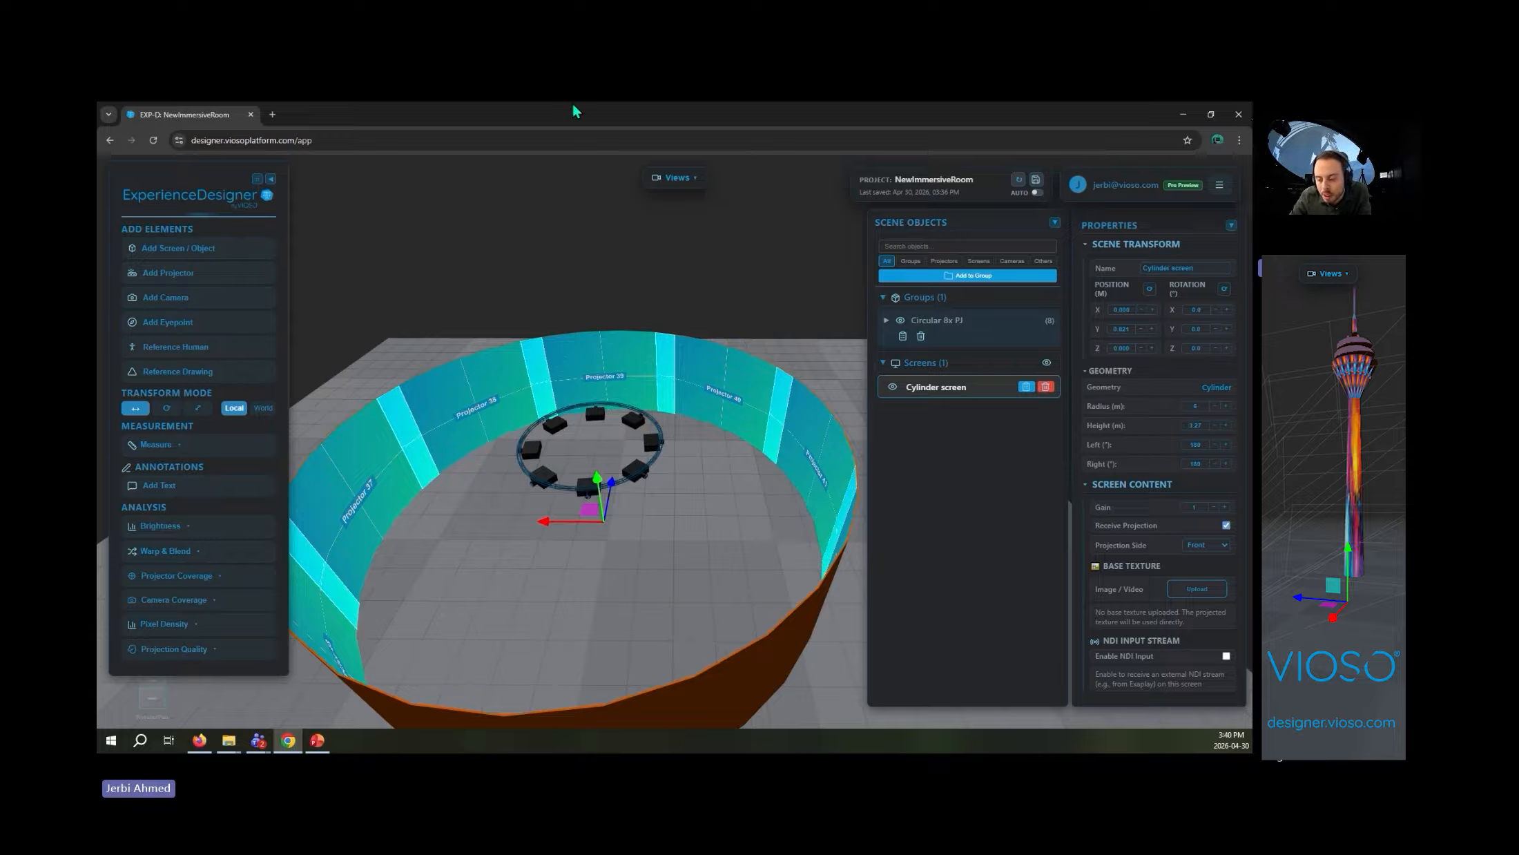
- Add a reference human at the centre of the cylindrical room for scale
{"action": "scroll", "coordinate": [760, 493], "scroll_direction": "up", "scroll_amount": 5}
{"action": "scroll", "coordinate": [669, 451], "scroll_direction": "down", "scroll_amount": 5}
{"action": "left_click_drag", "start_coordinate": [695, 474], "coordinate": [704, 515]}
{"action": "scroll", "coordinate": [703, 515], "scroll_direction": "up", "scroll_amount": 5}
{"action": "scroll", "coordinate": [704, 546], "scroll_direction": "down", "scroll_amount": 5}
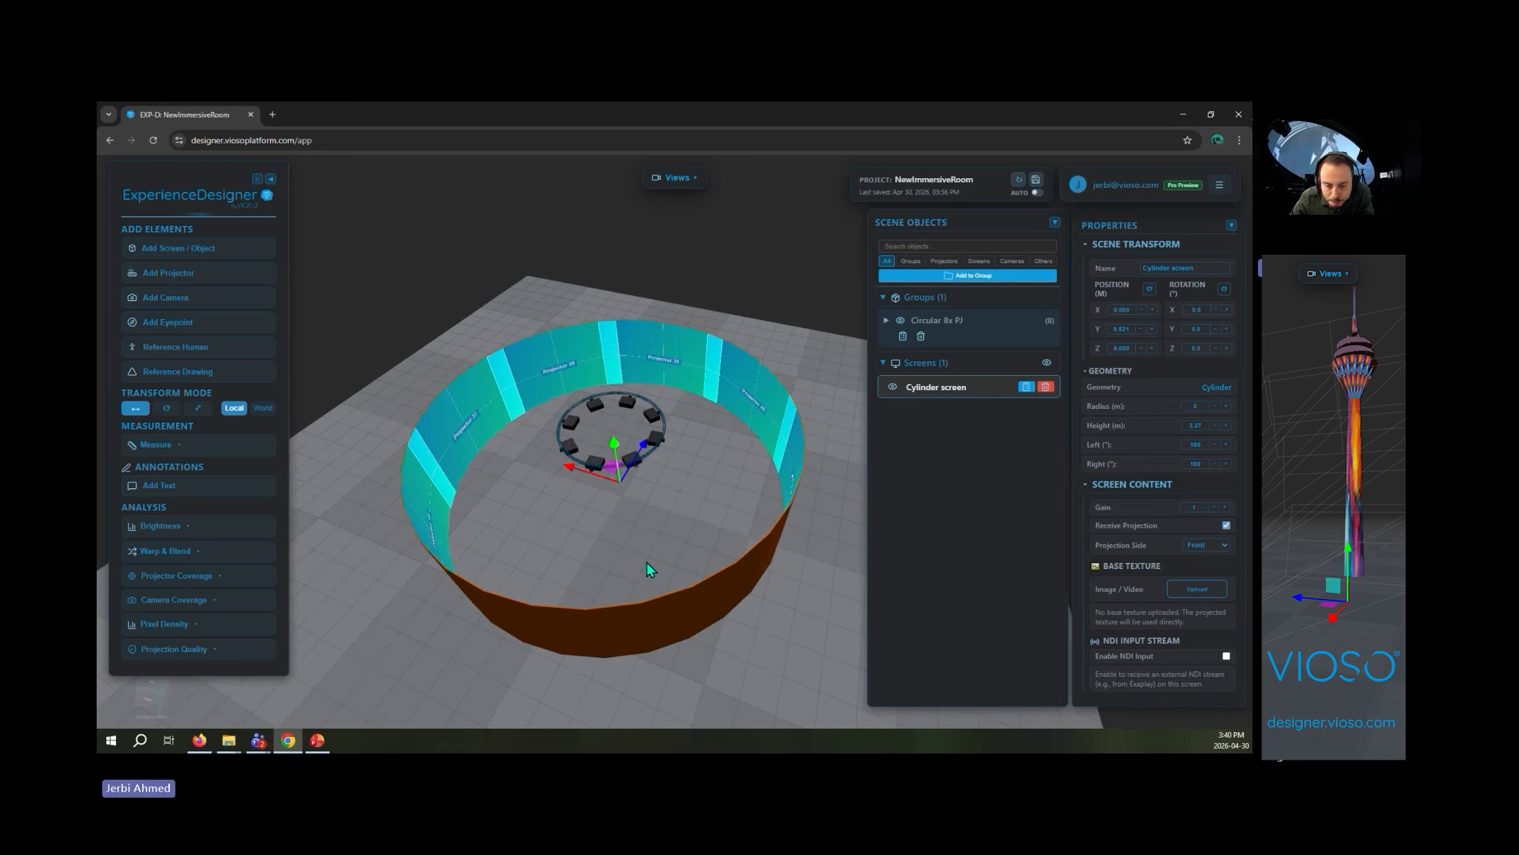
{"action": "left_click", "coordinate": [173, 353]}
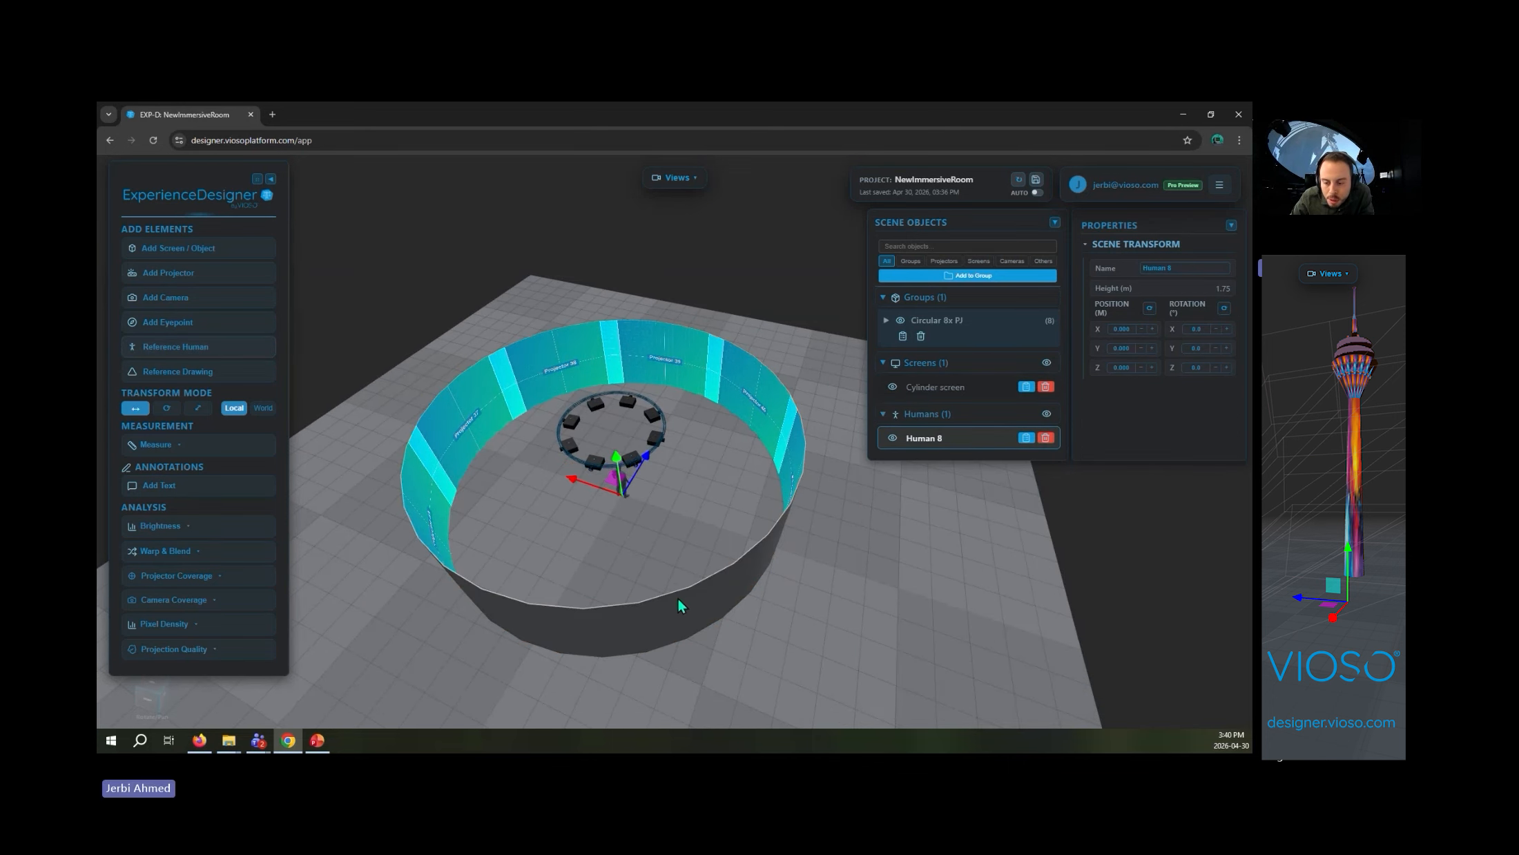
- Examine the human's position inside the projector ring in an orthographic top view
{"action": "scroll", "coordinate": [690, 592], "scroll_direction": "up", "scroll_amount": 3}
{"action": "left_click_drag", "start_coordinate": [698, 590], "coordinate": [733, 298]}
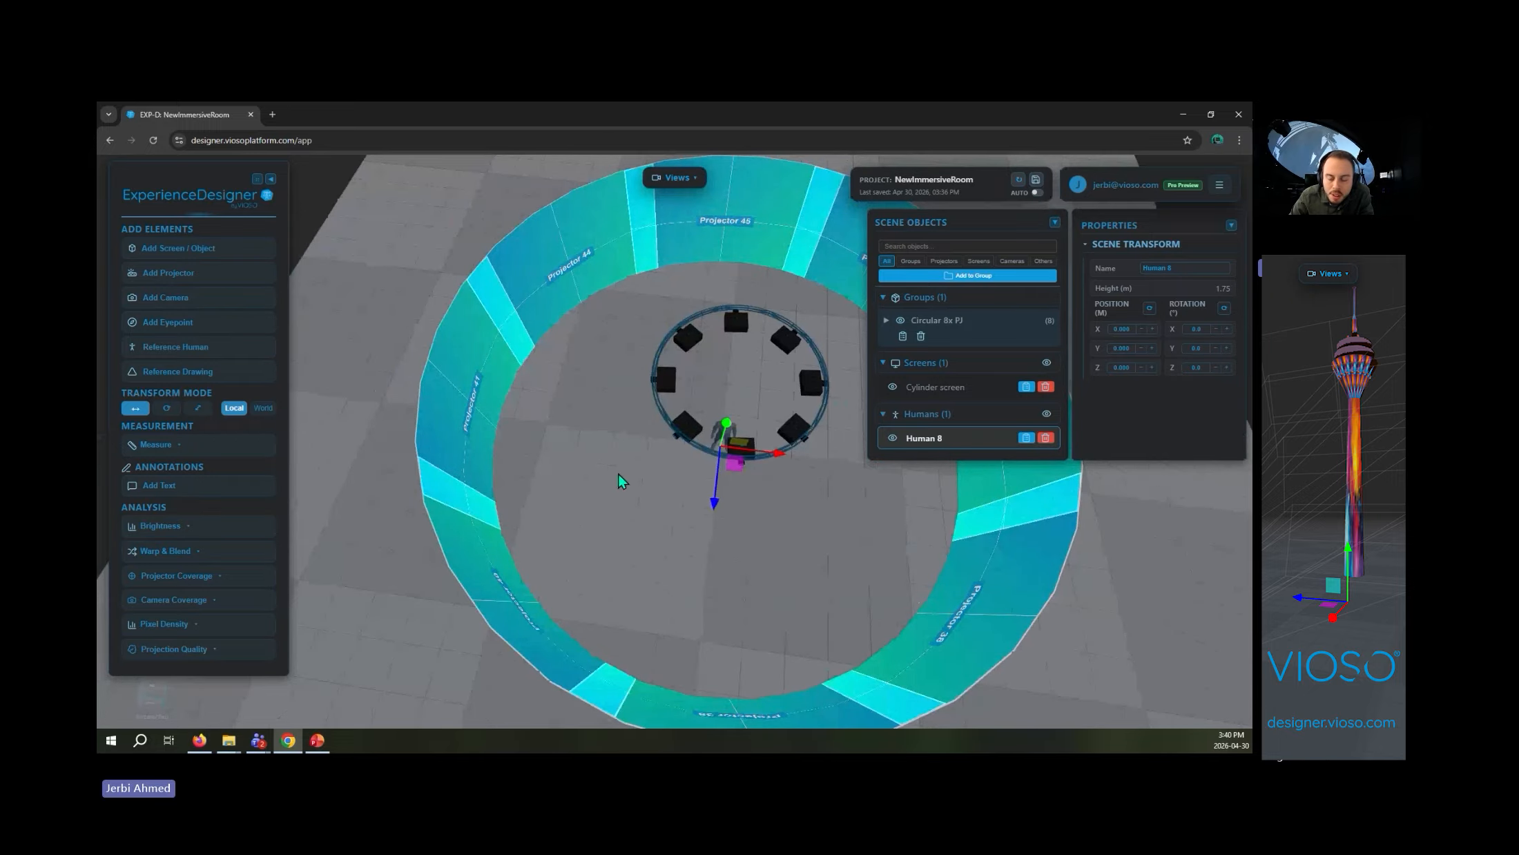
{"action": "scroll", "coordinate": [731, 318], "scroll_direction": "up", "scroll_amount": 3}
{"action": "left_click", "coordinate": [673, 177]}
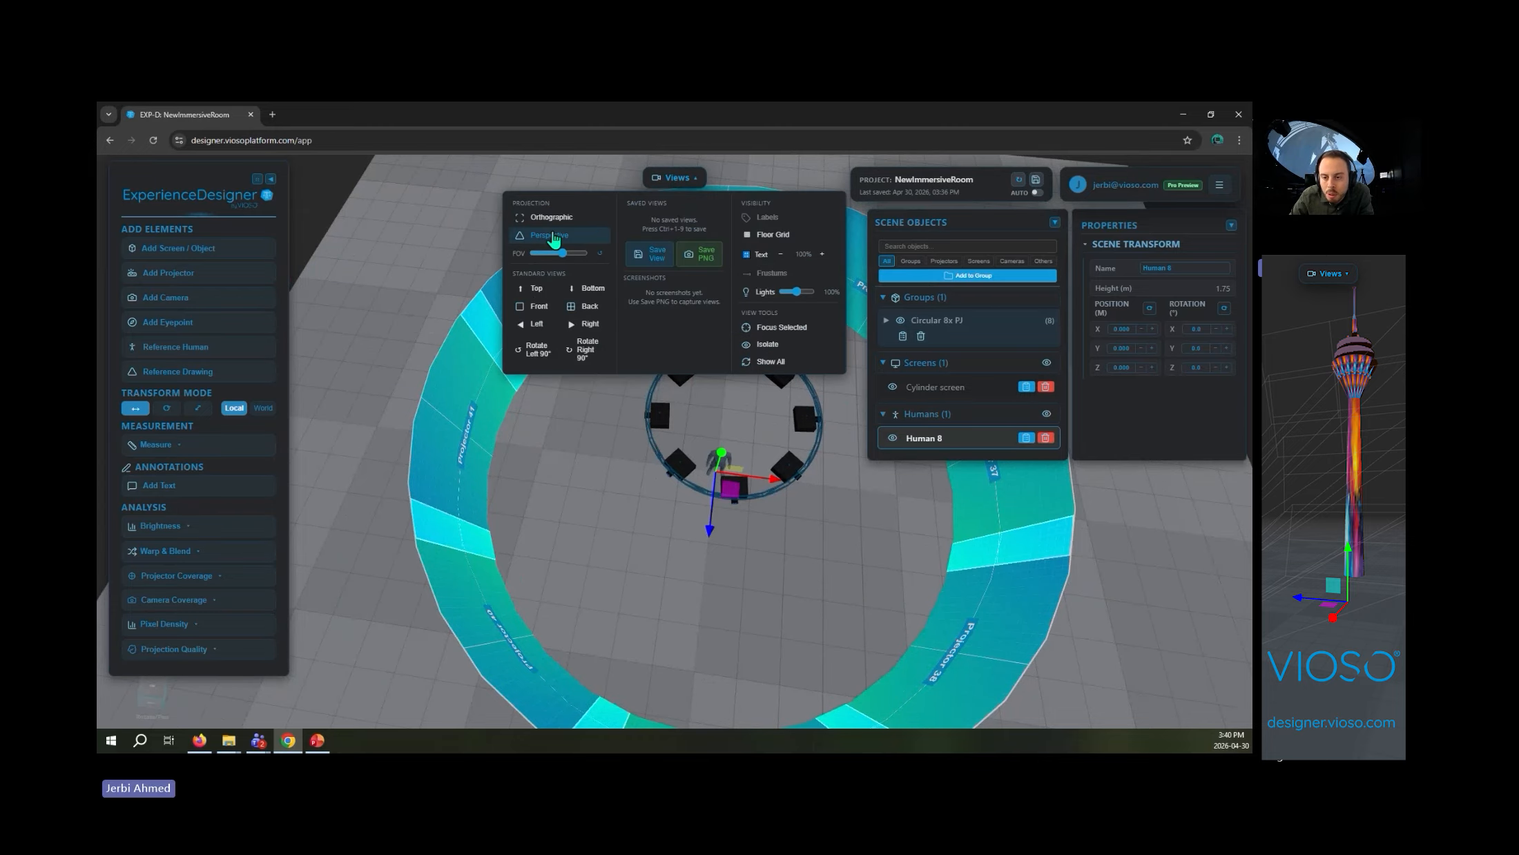
{"action": "left_click", "coordinate": [551, 217]}
{"action": "left_click", "coordinate": [673, 177]}
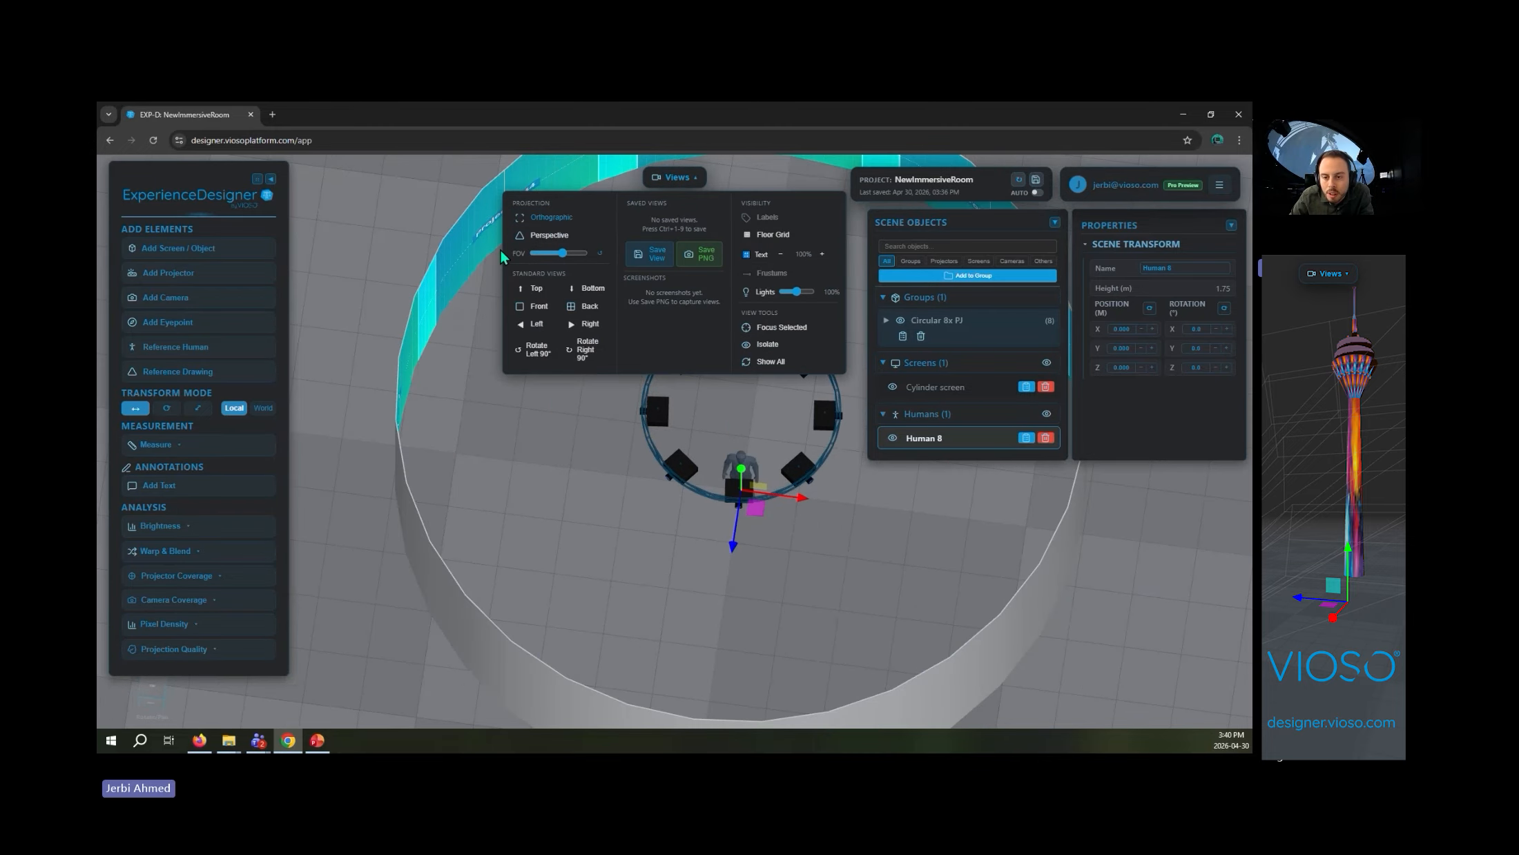
{"action": "left_click", "coordinate": [550, 288]}
{"action": "right_click_drag", "start_coordinate": [794, 337], "coordinate": [696, 352]}
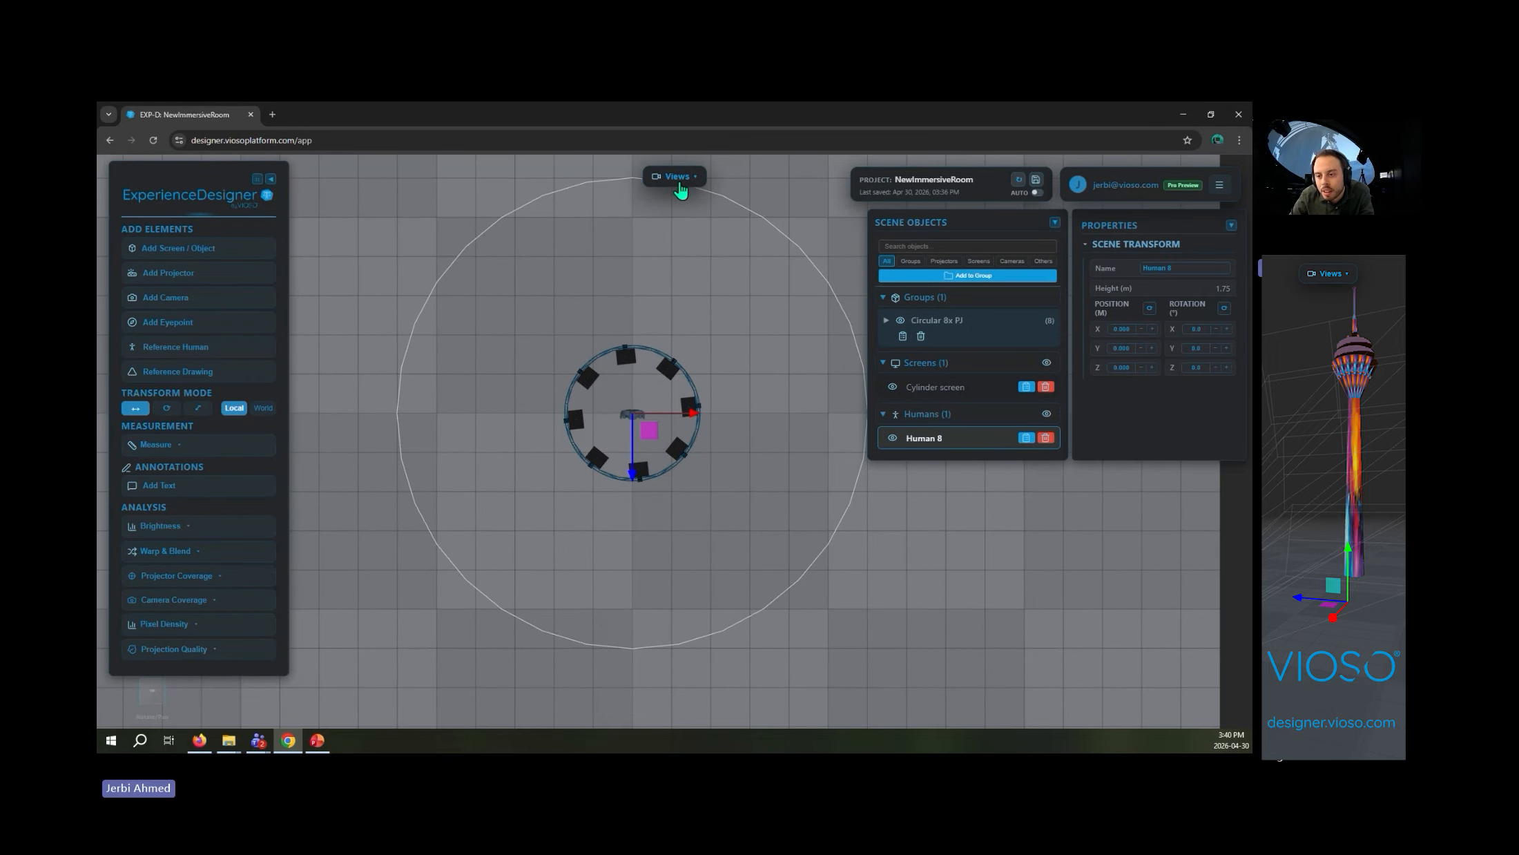
- Return to the perspective projection and inspect the projector ring and truss above the human up close
{"action": "left_click", "coordinate": [674, 177]}
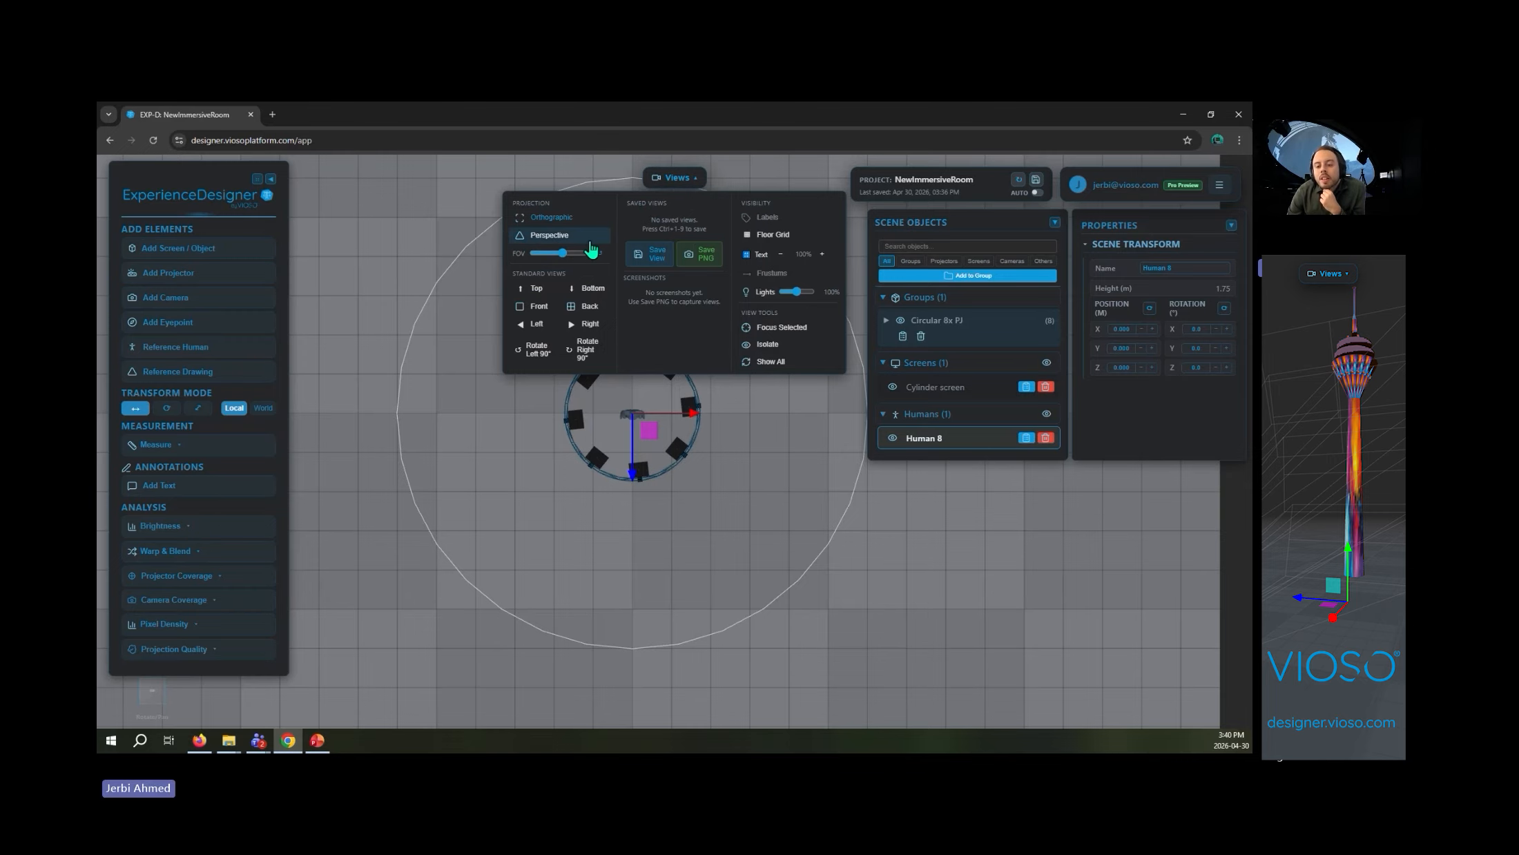
{"action": "left_click", "coordinate": [591, 249]}
{"action": "left_click_drag", "start_coordinate": [560, 378], "coordinate": [609, 480]}
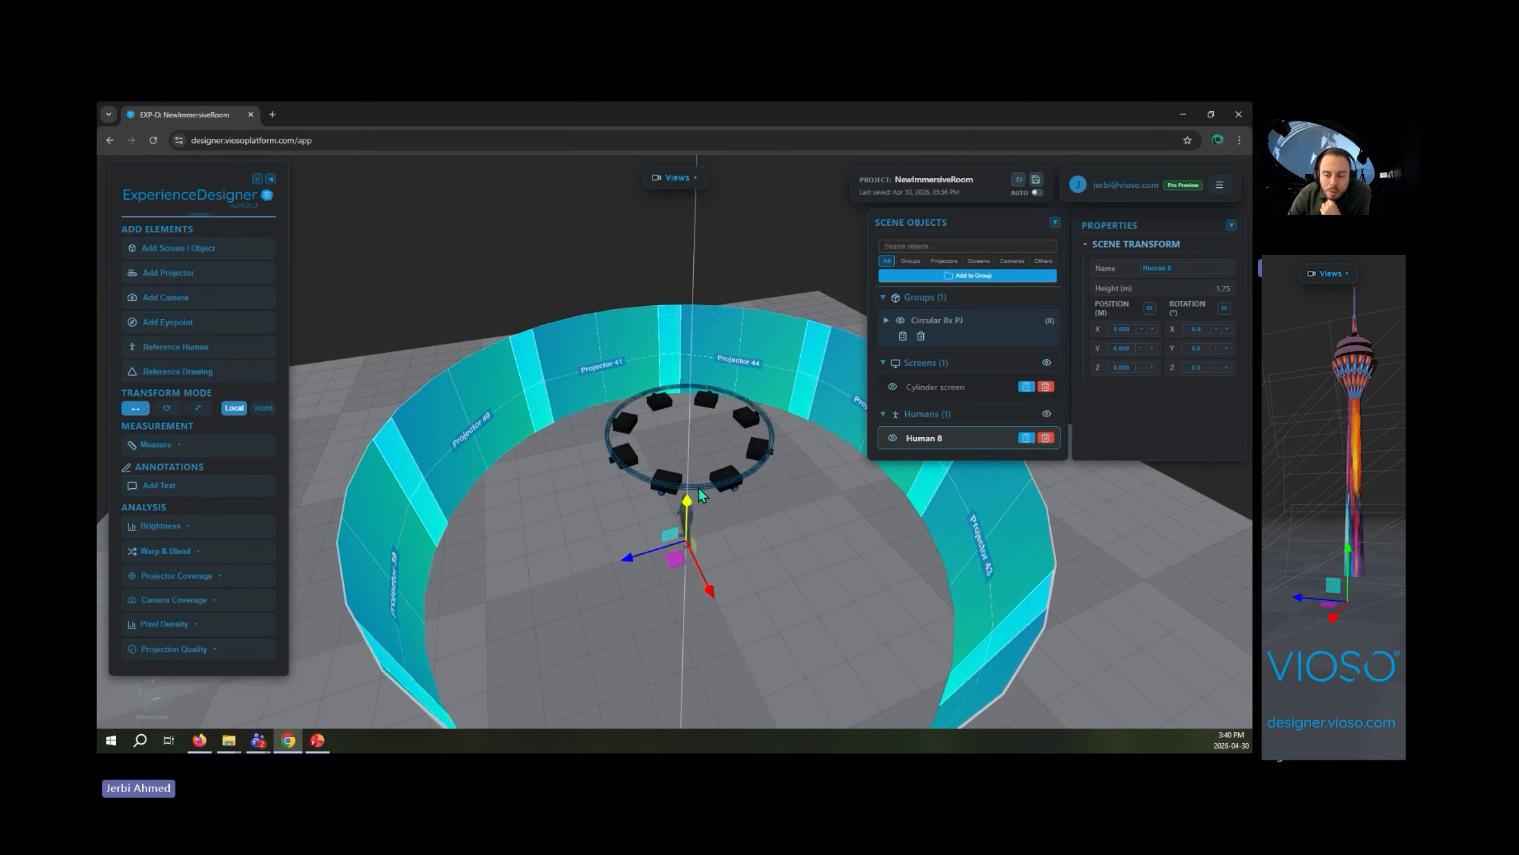
{"action": "left_click", "coordinate": [712, 464]}
{"action": "scroll", "coordinate": [744, 536], "scroll_direction": "up", "scroll_amount": 5}
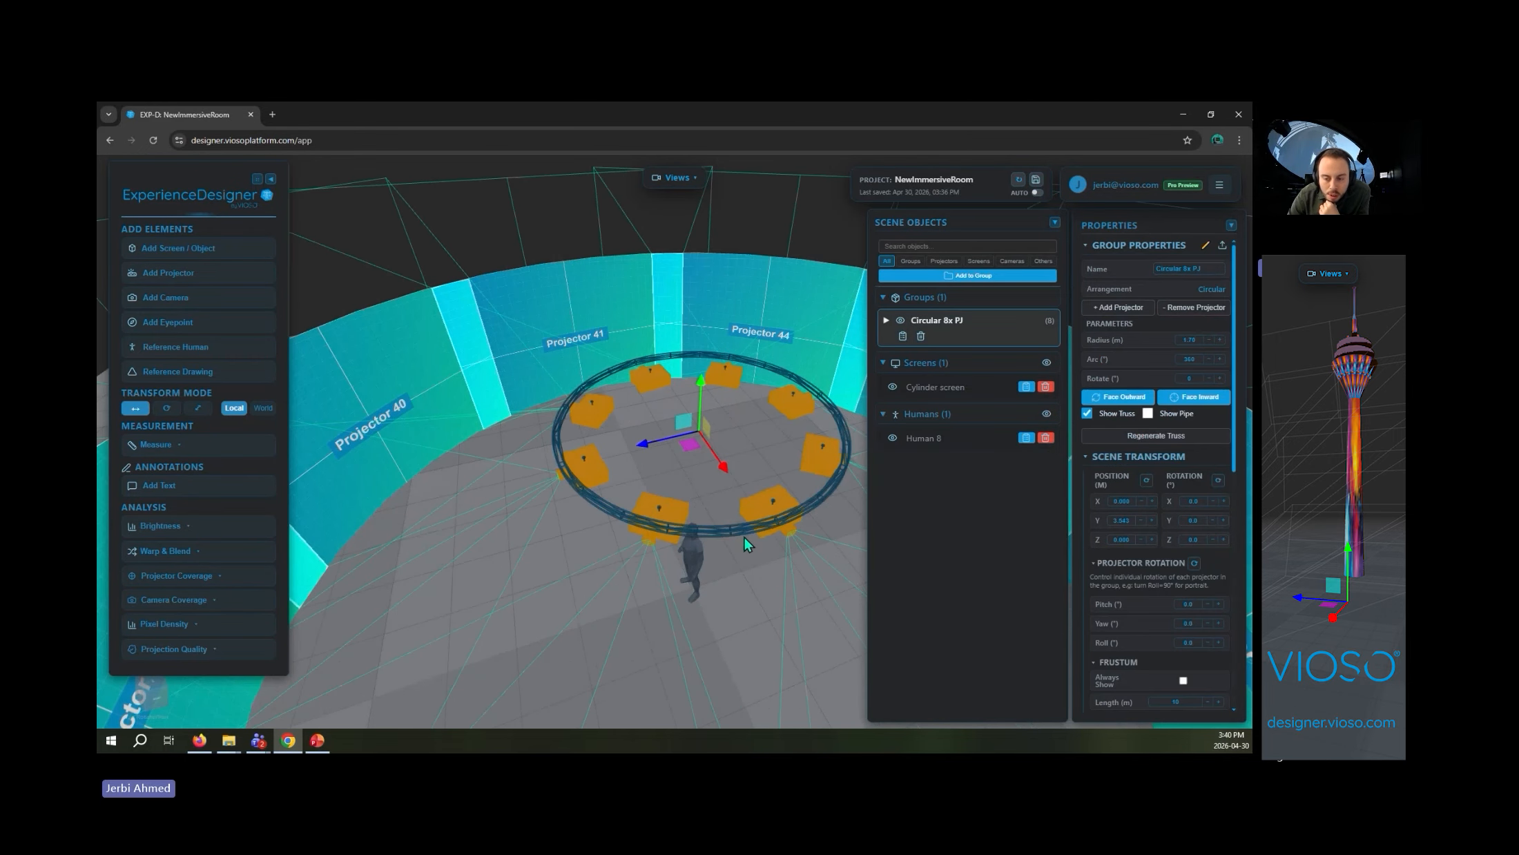
{"action": "scroll", "coordinate": [686, 492], "scroll_direction": "down", "scroll_amount": 3}
{"action": "left_click_drag", "start_coordinate": [694, 495], "coordinate": [306, 608]}
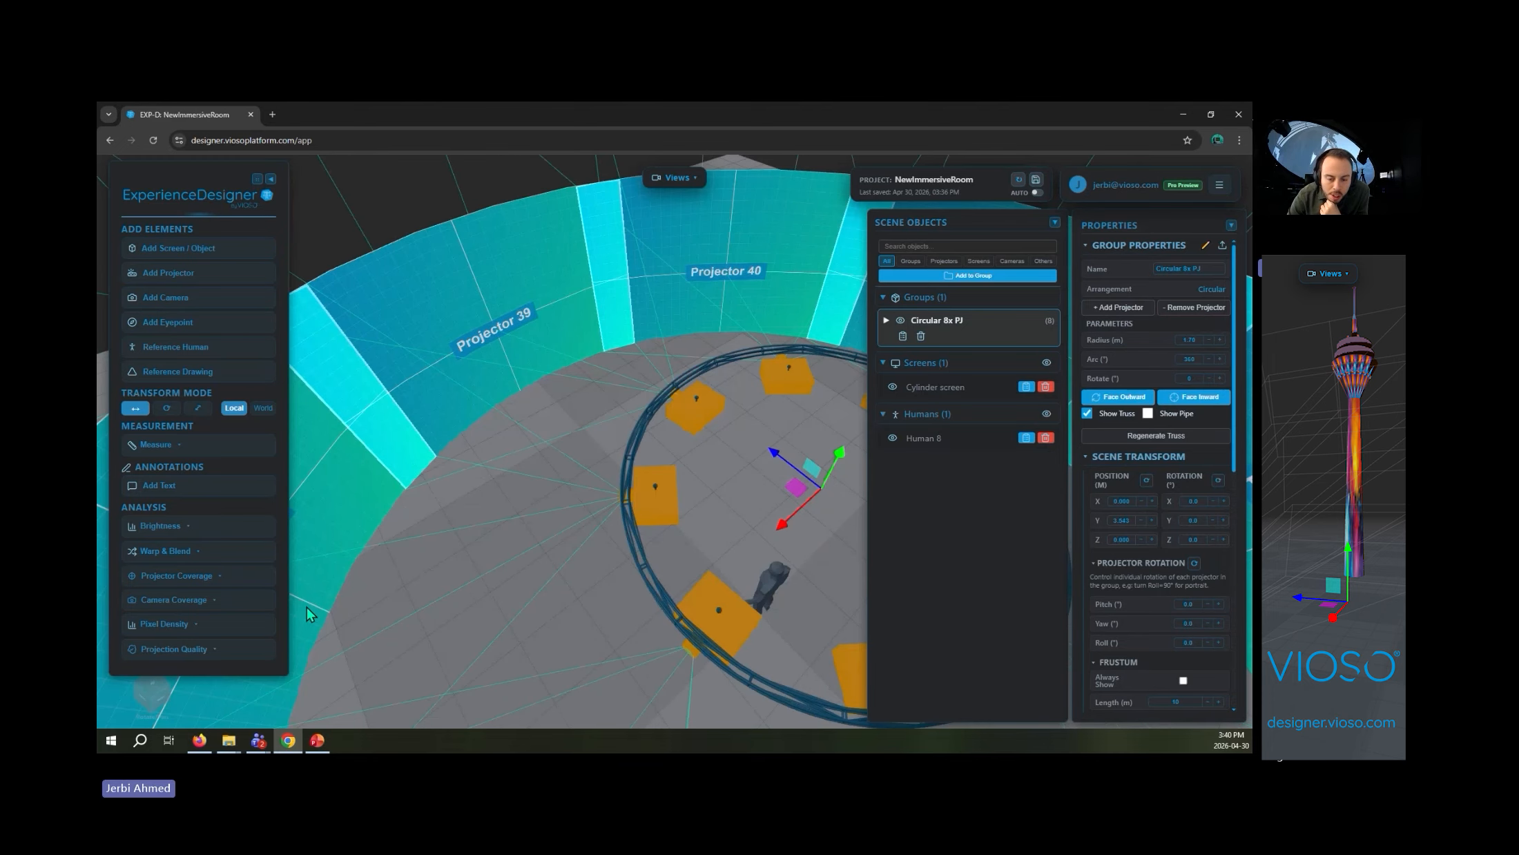
{"action": "right_click_drag", "start_coordinate": [306, 608], "coordinate": [265, 581]}
{"action": "right_click_drag", "start_coordinate": [487, 522], "coordinate": [617, 403]}
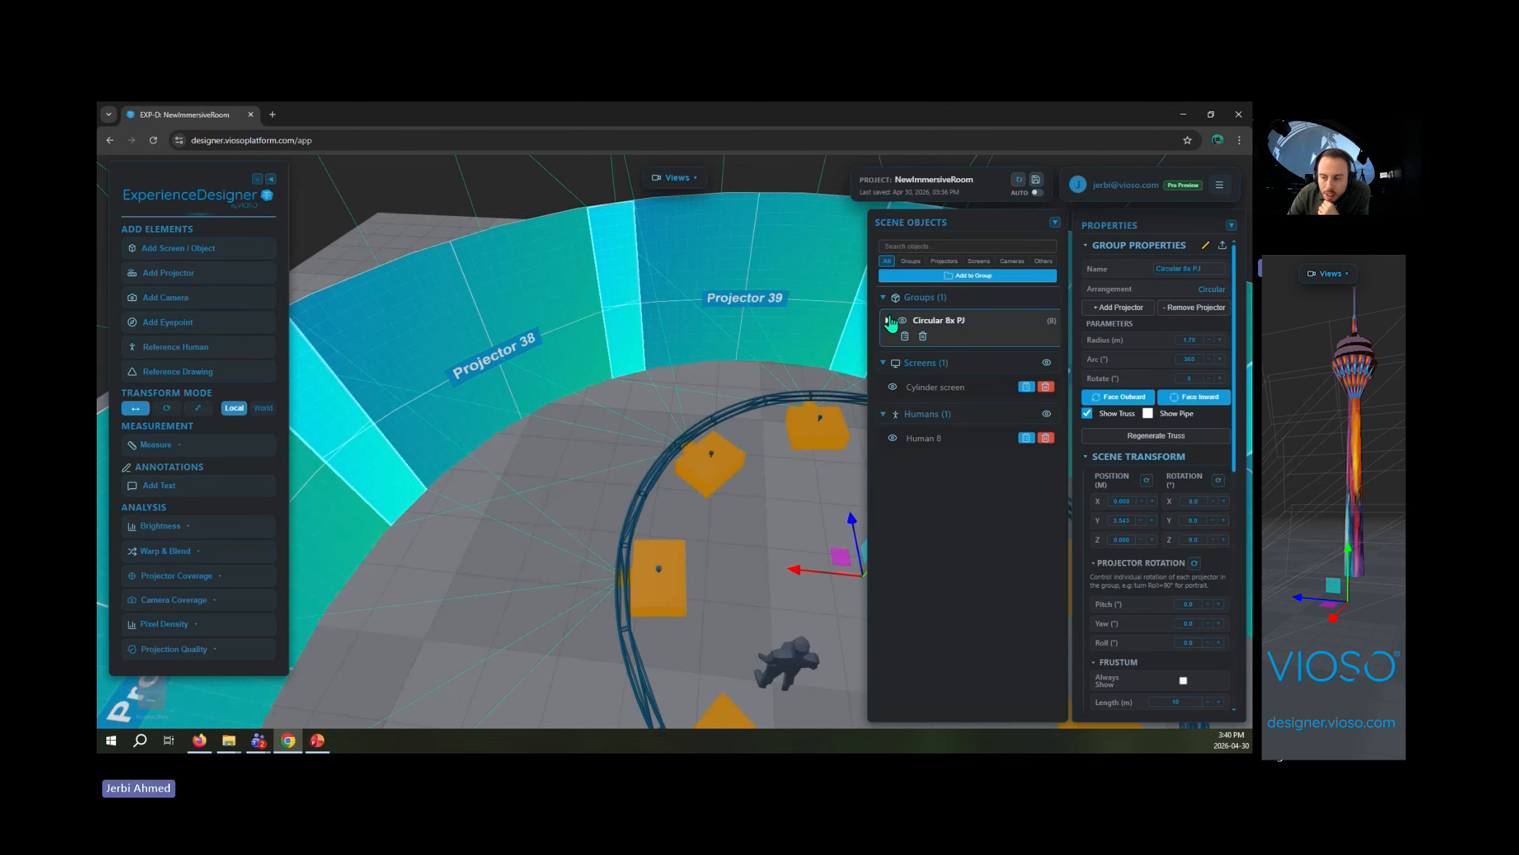
- Expand the projector group and move only projector Barco G50-W7 2 along its local X and Z axes, off its ring position
{"action": "left_click", "coordinate": [890, 325]}
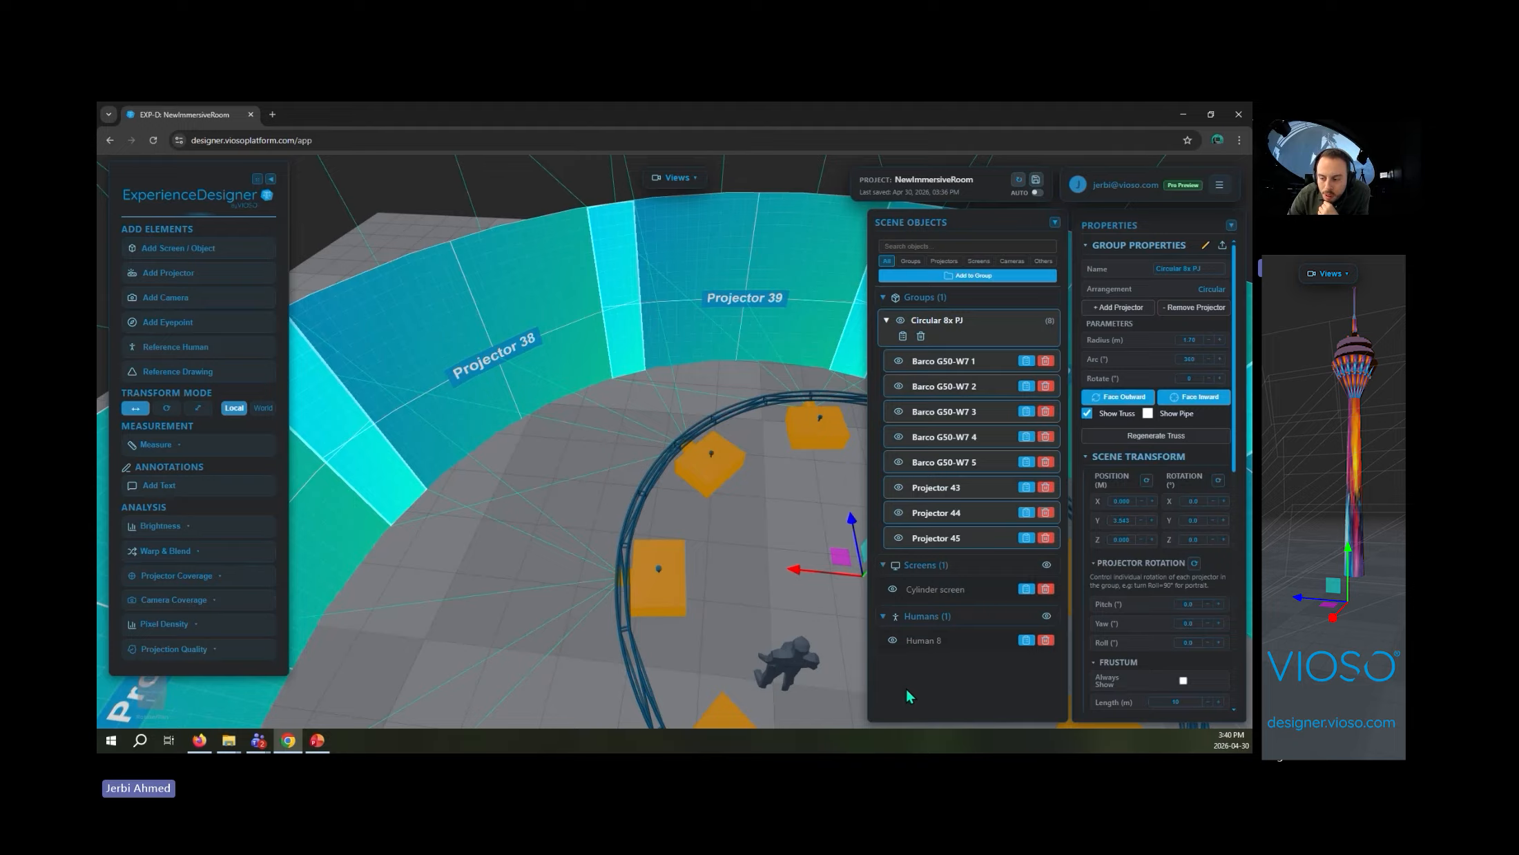
{"action": "left_click", "coordinate": [944, 462]}
{"action": "scroll", "coordinate": [770, 558], "scroll_direction": "down", "scroll_amount": 3}
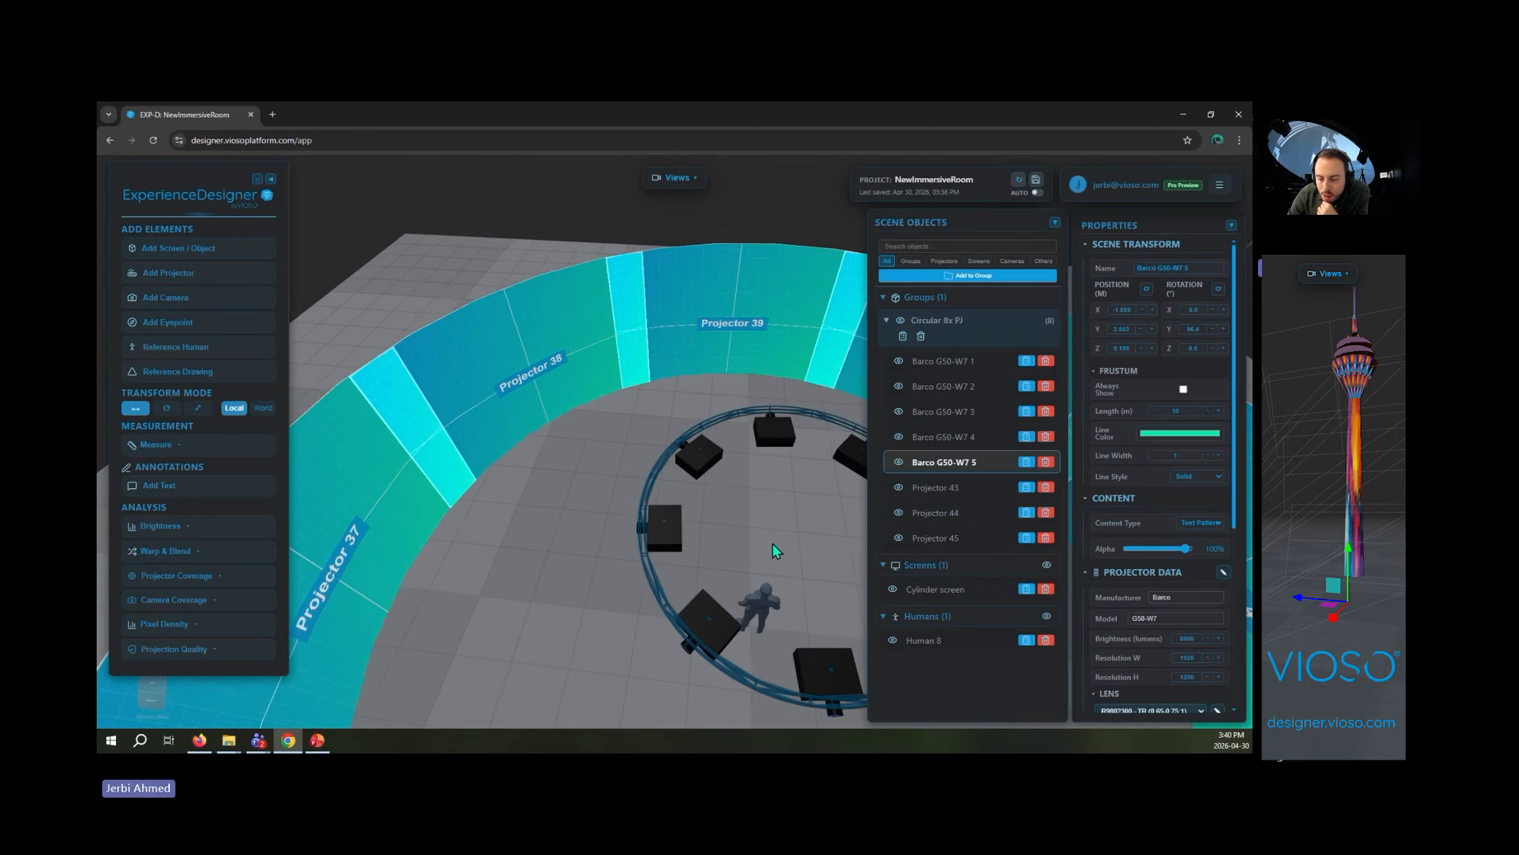
{"action": "left_click", "coordinate": [687, 457]}
{"action": "left_click", "coordinate": [684, 457]}
{"action": "scroll", "coordinate": [682, 458], "scroll_direction": "up", "scroll_amount": 3}
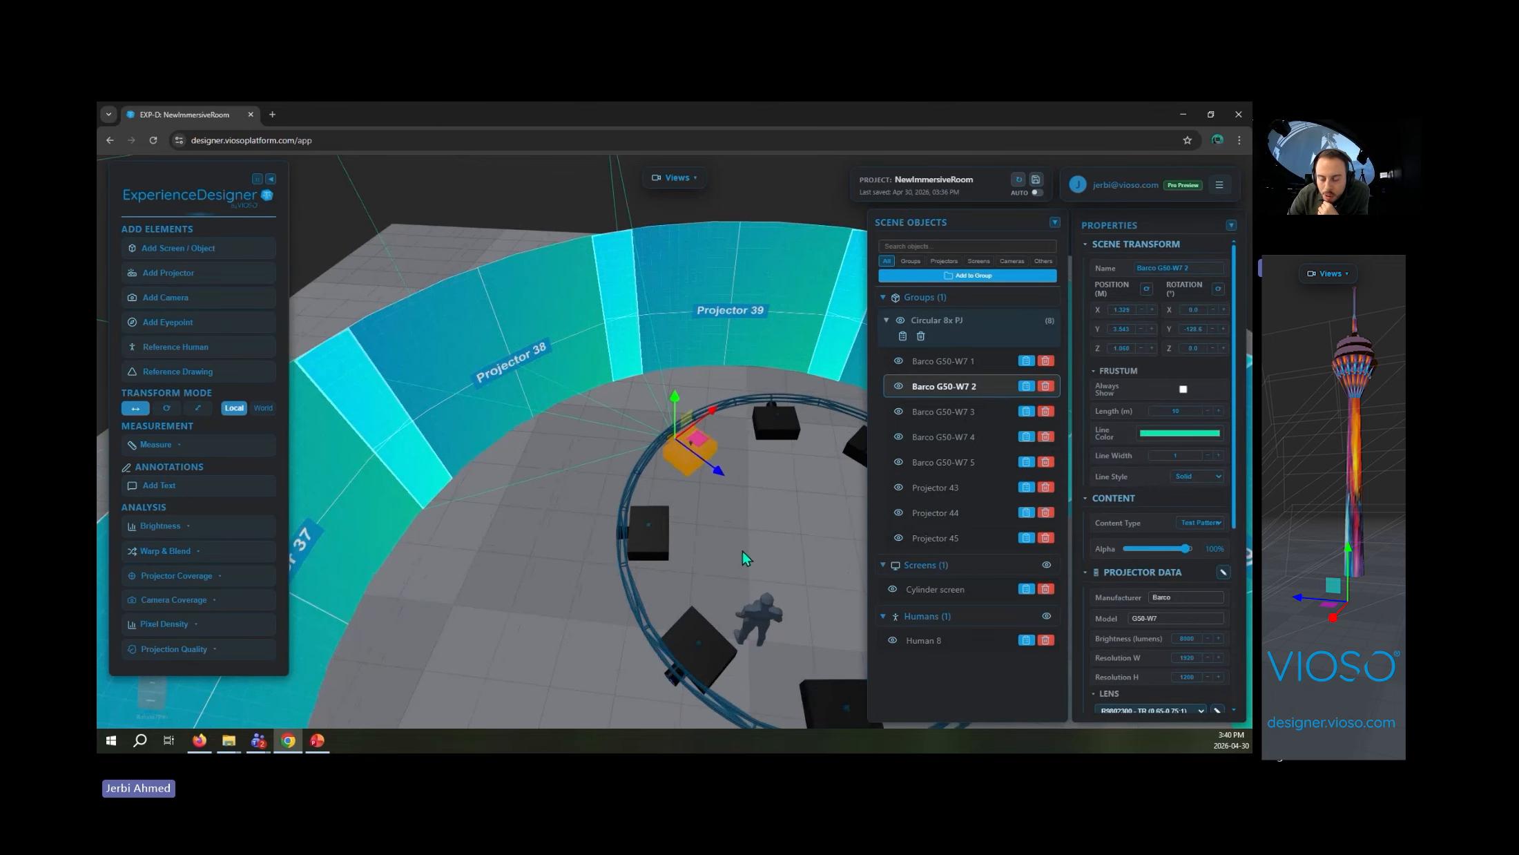
{"action": "left_click_drag", "start_coordinate": [717, 419], "coordinate": [688, 441]}
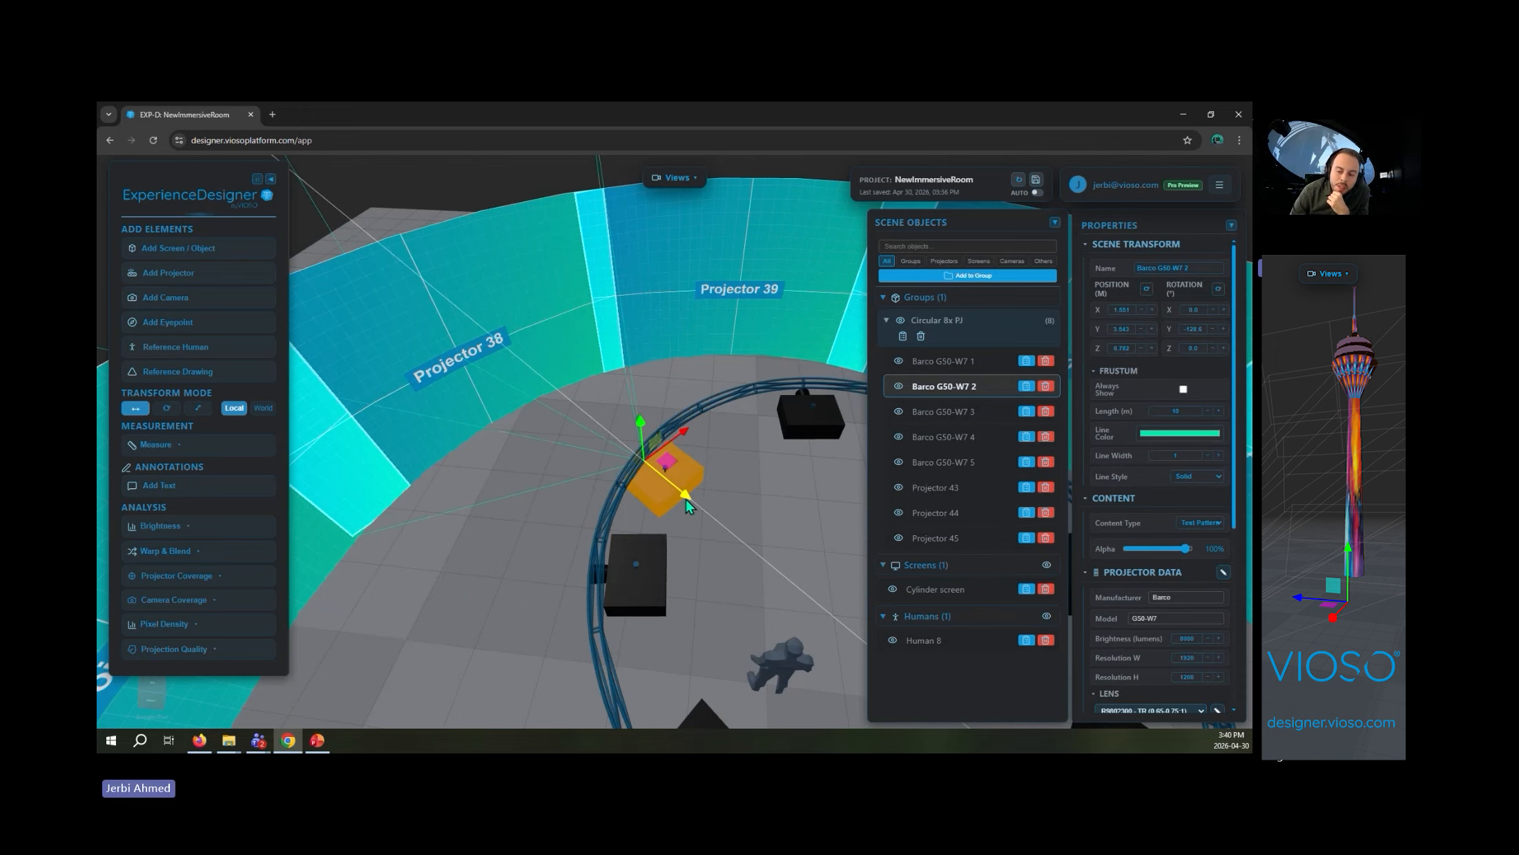
{"action": "left_click_drag", "start_coordinate": [690, 504], "coordinate": [703, 516]}
{"action": "left_click_drag", "start_coordinate": [716, 549], "coordinate": [561, 551]}
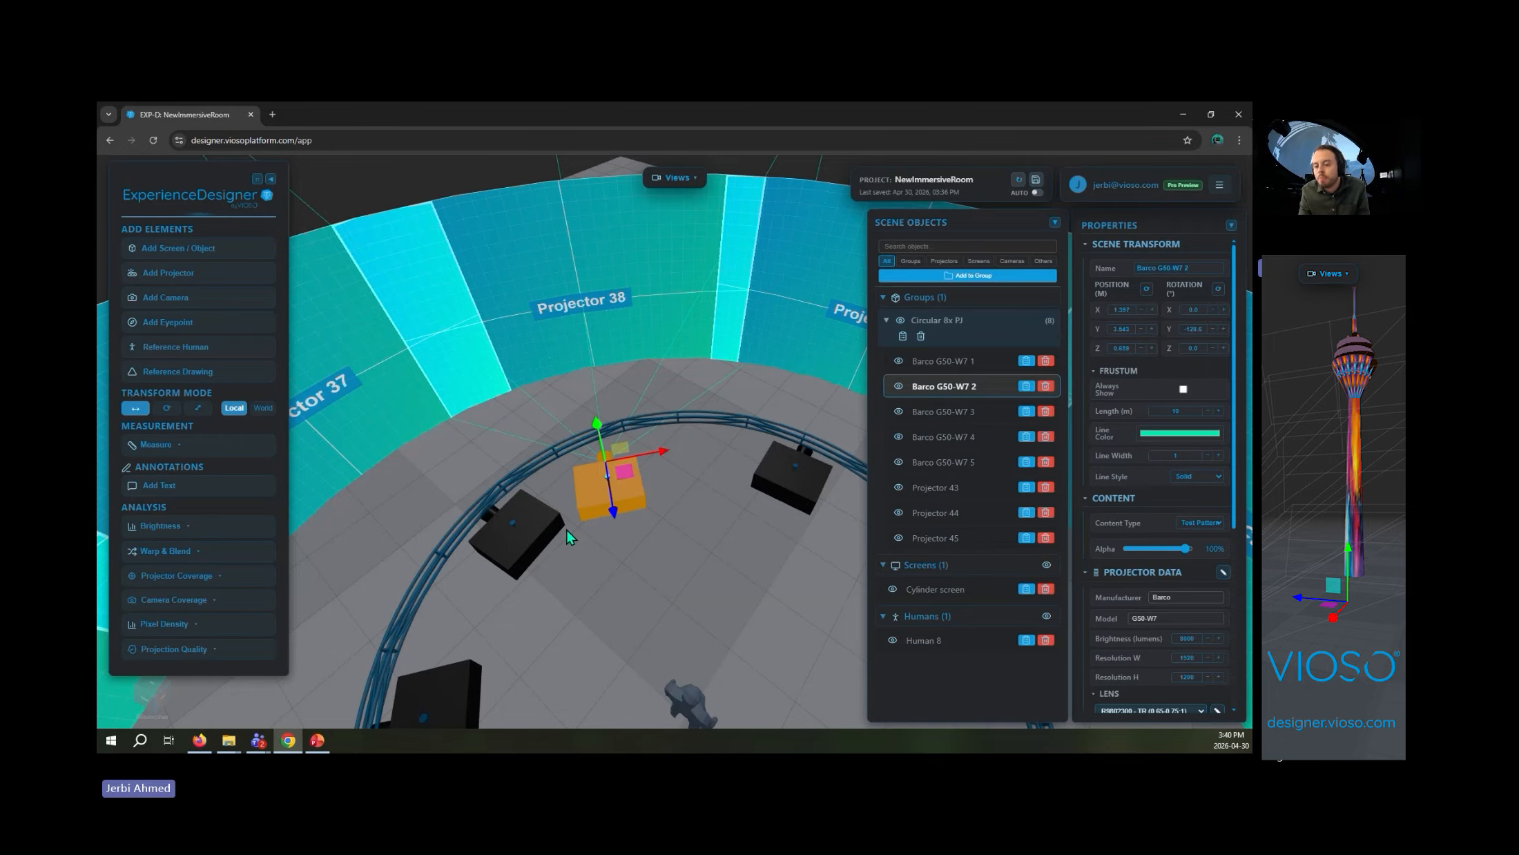
- Deselect the projector and run the brightness analysis in foot-lamberts, accounting for overlap blending
{"action": "scroll", "coordinate": [621, 623], "scroll_direction": "down", "scroll_amount": 10}
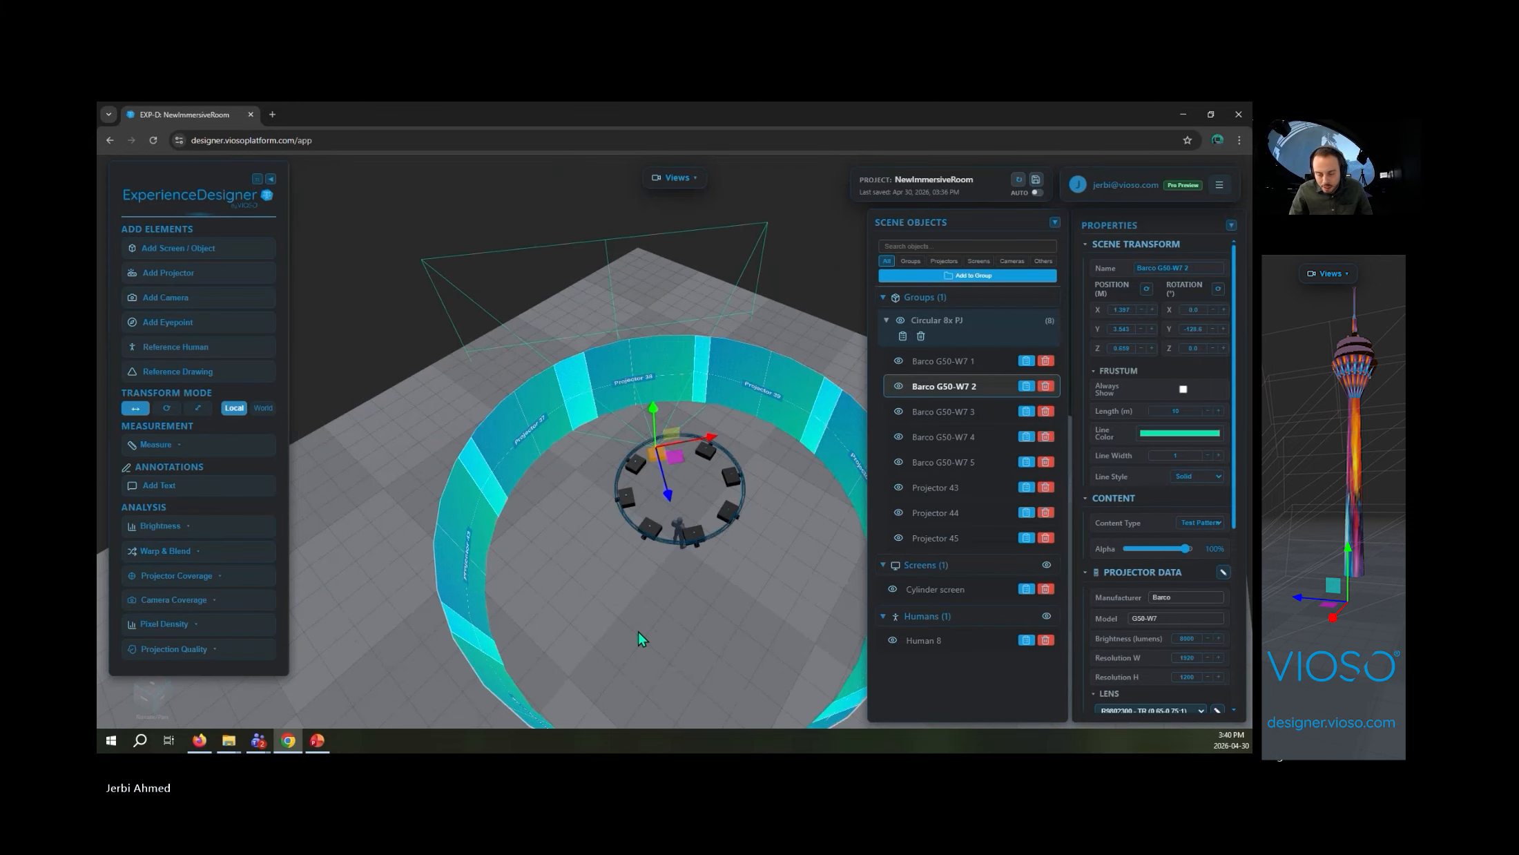
{"action": "left_click", "coordinate": [639, 631]}
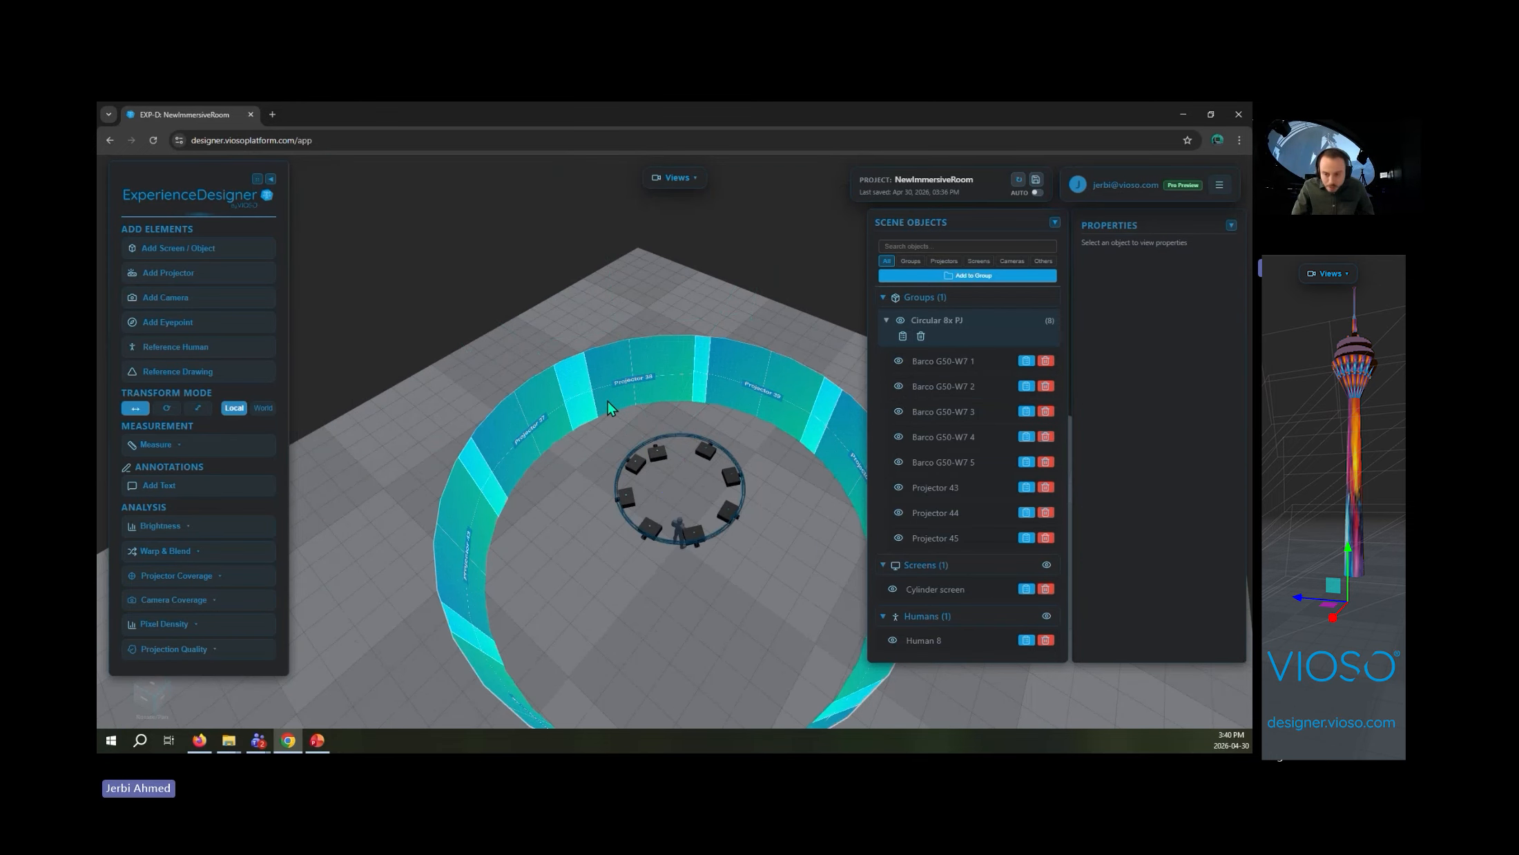
{"action": "left_click_drag", "start_coordinate": [608, 407], "coordinate": [278, 530]}
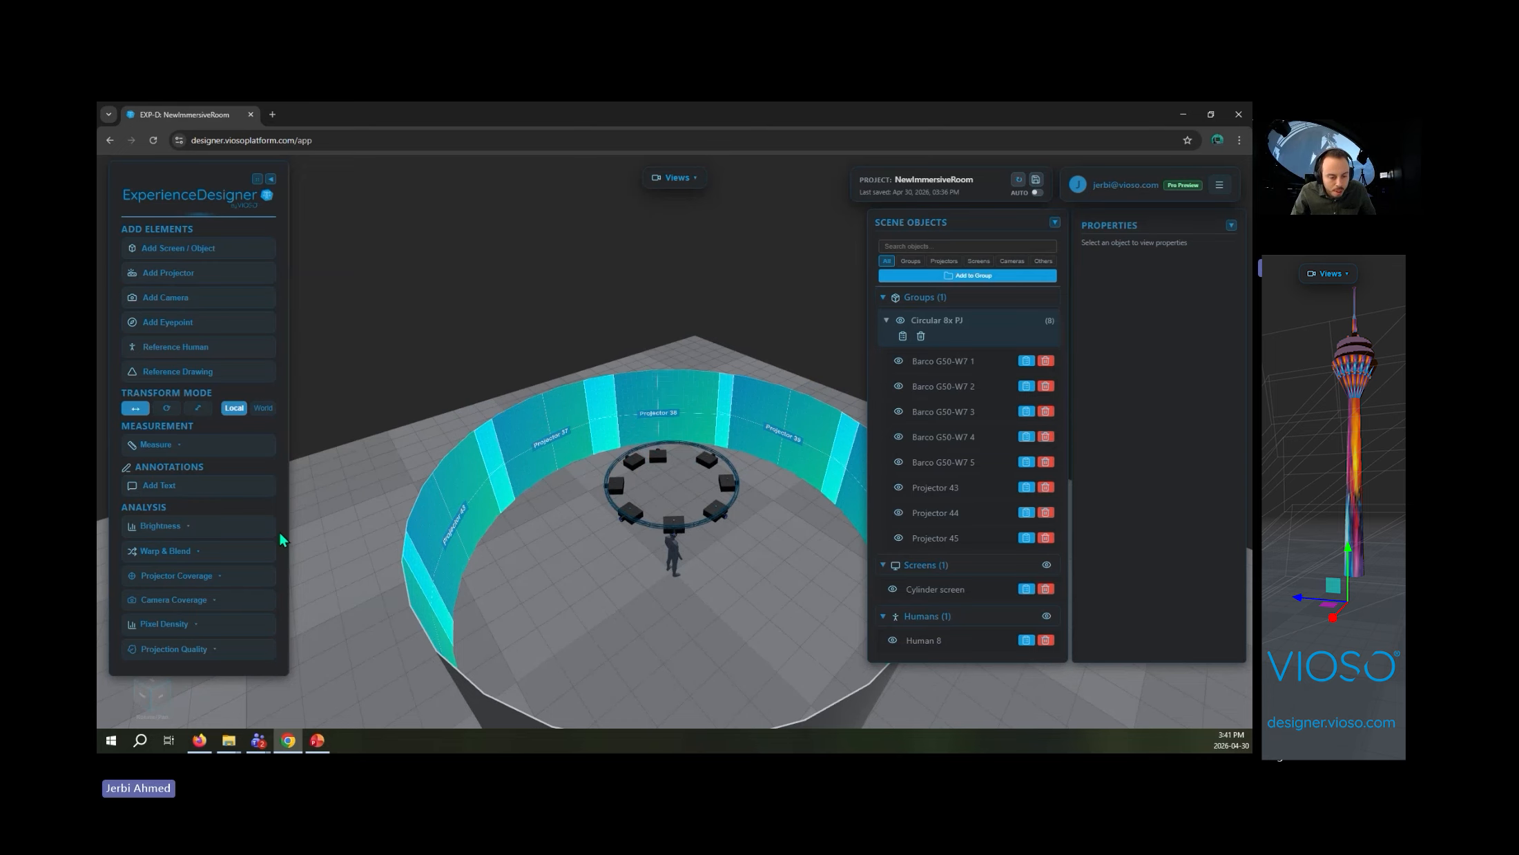
{"action": "left_click", "coordinate": [221, 529]}
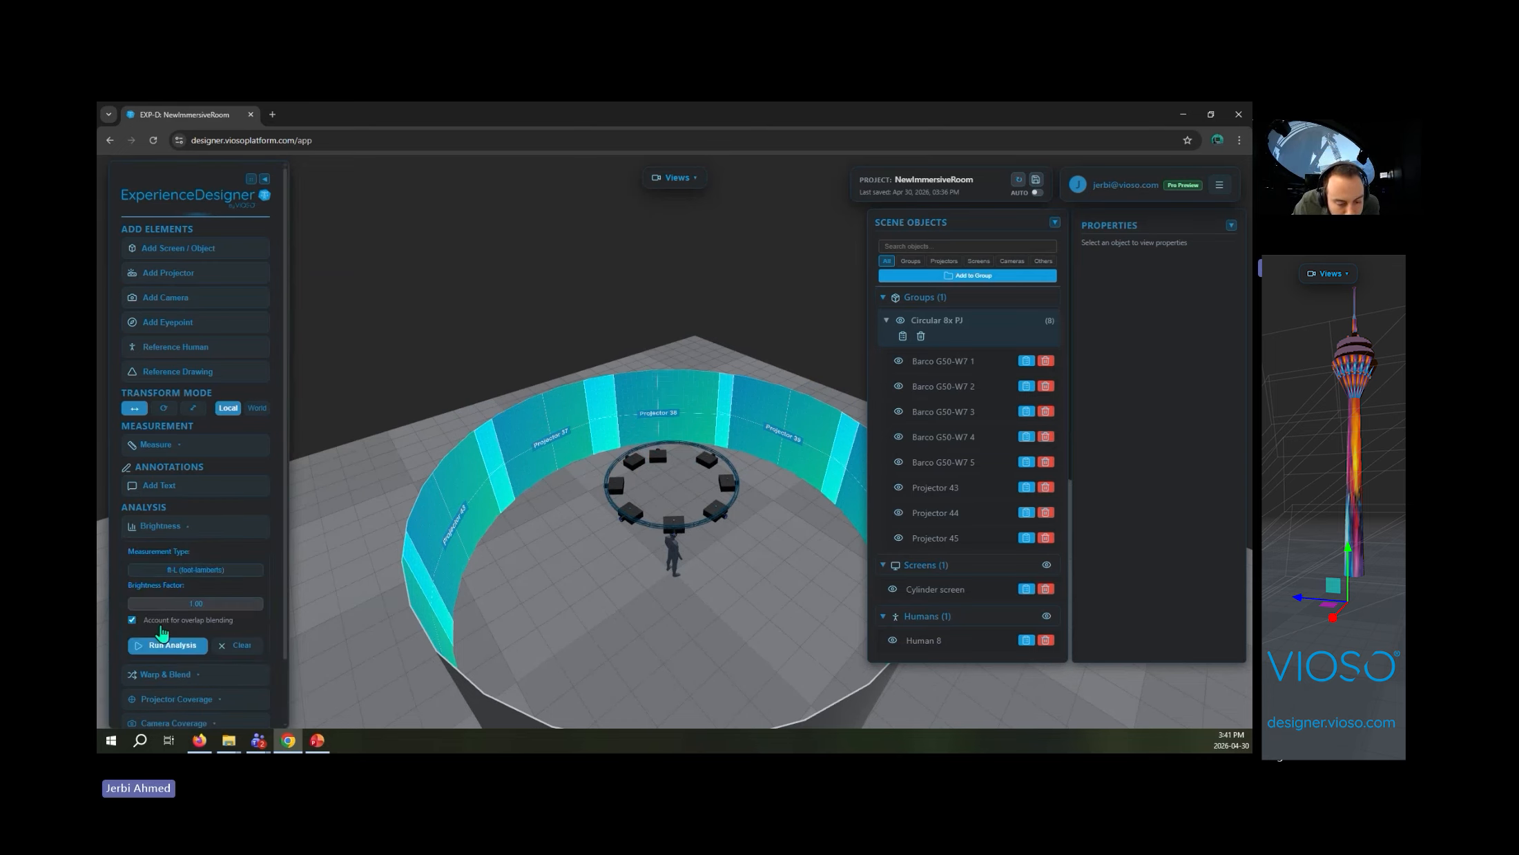
{"action": "left_click", "coordinate": [165, 642]}
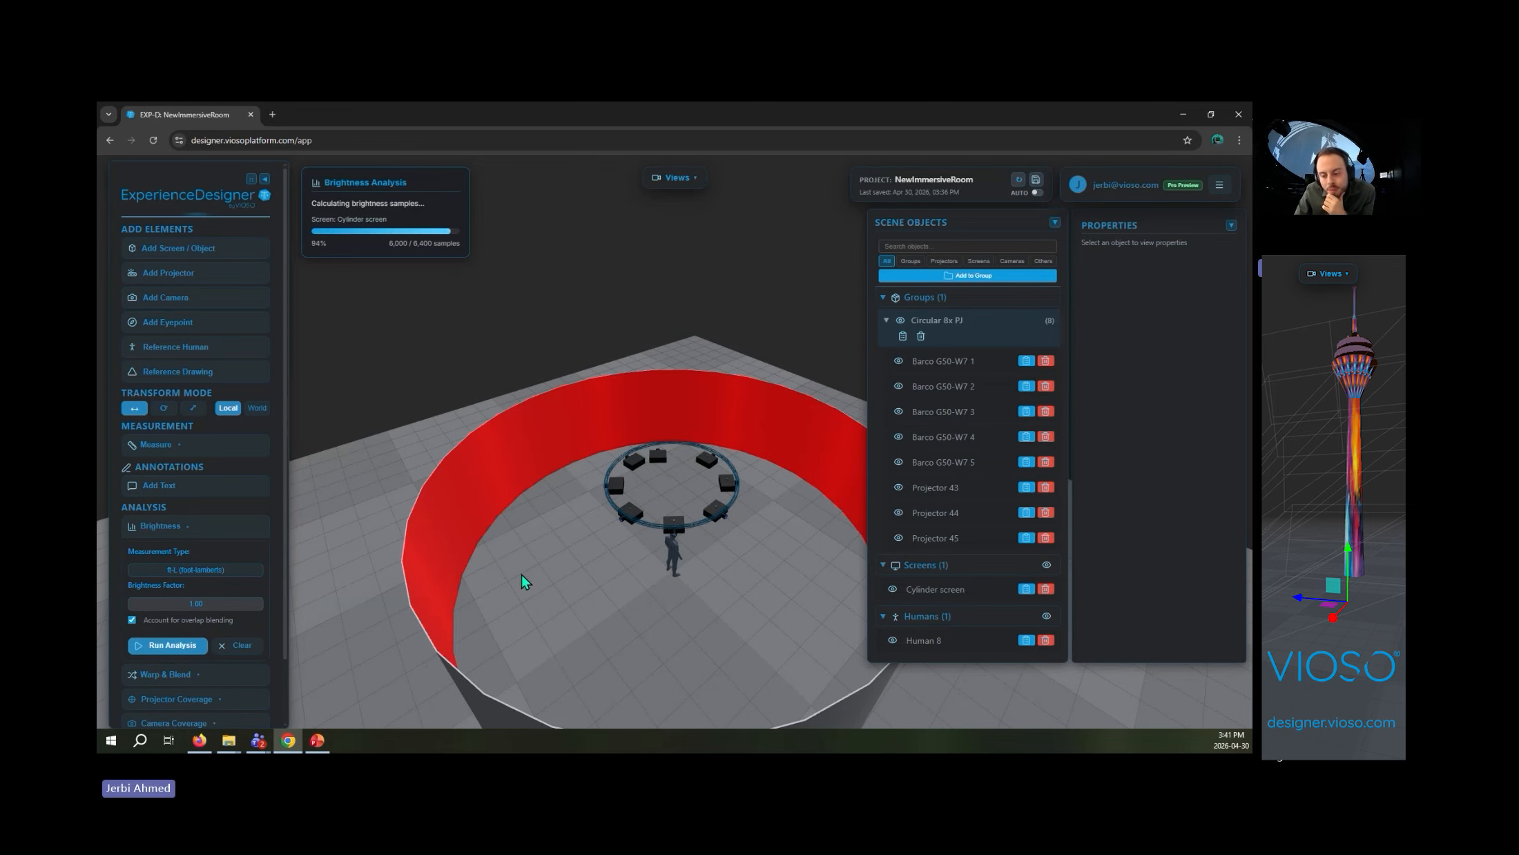
- Move the Circular 8x PJ group off-centre along its X axis by about 0.8 m and regenerate the truss around it
{"action": "left_click_drag", "start_coordinate": [620, 604], "coordinate": [799, 698]}
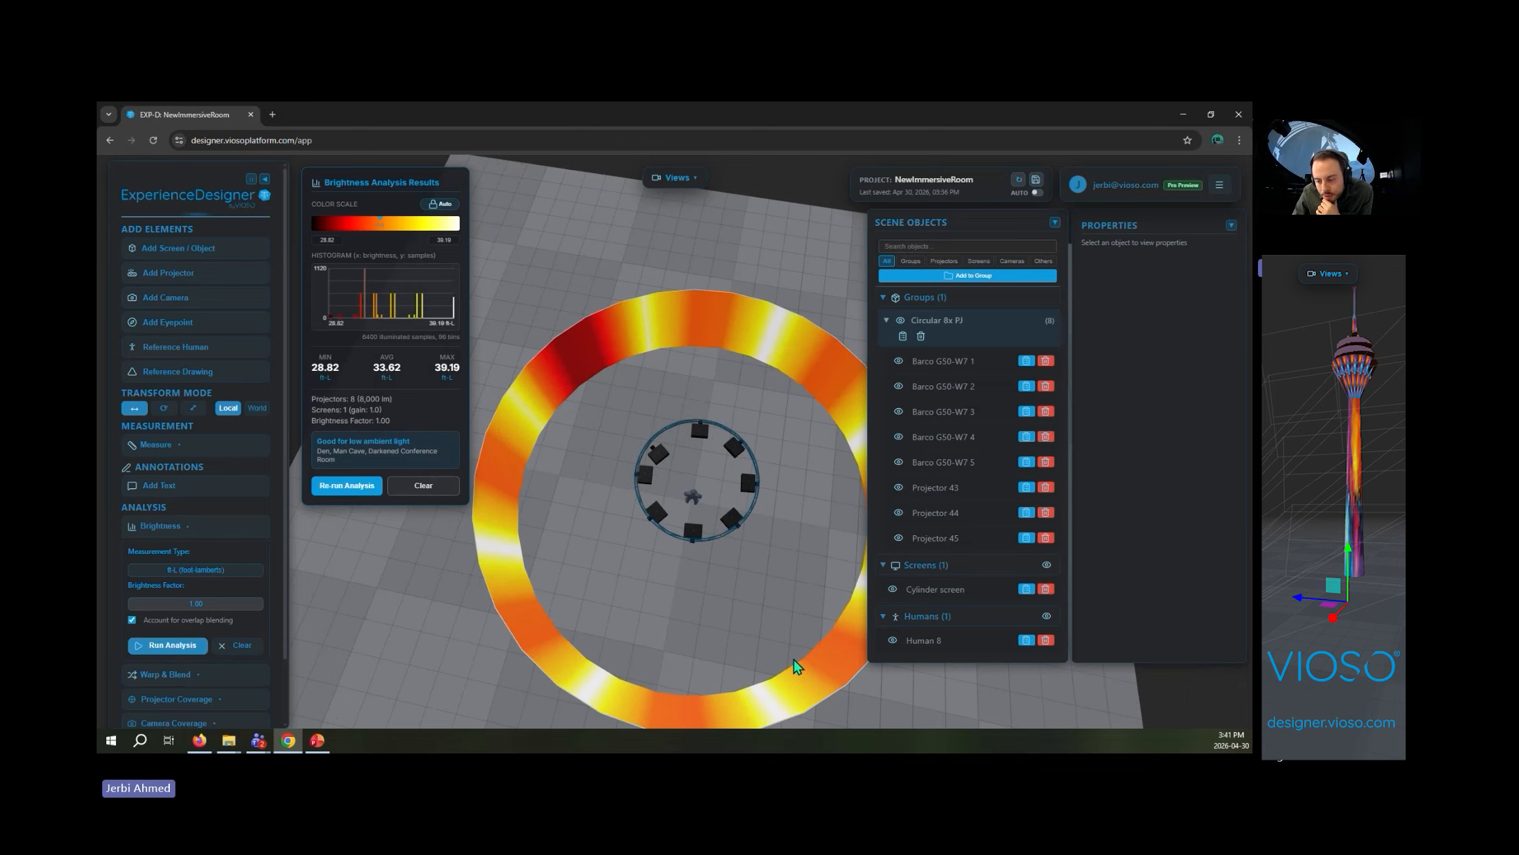
{"action": "left_click_drag", "start_coordinate": [804, 600], "coordinate": [849, 538]}
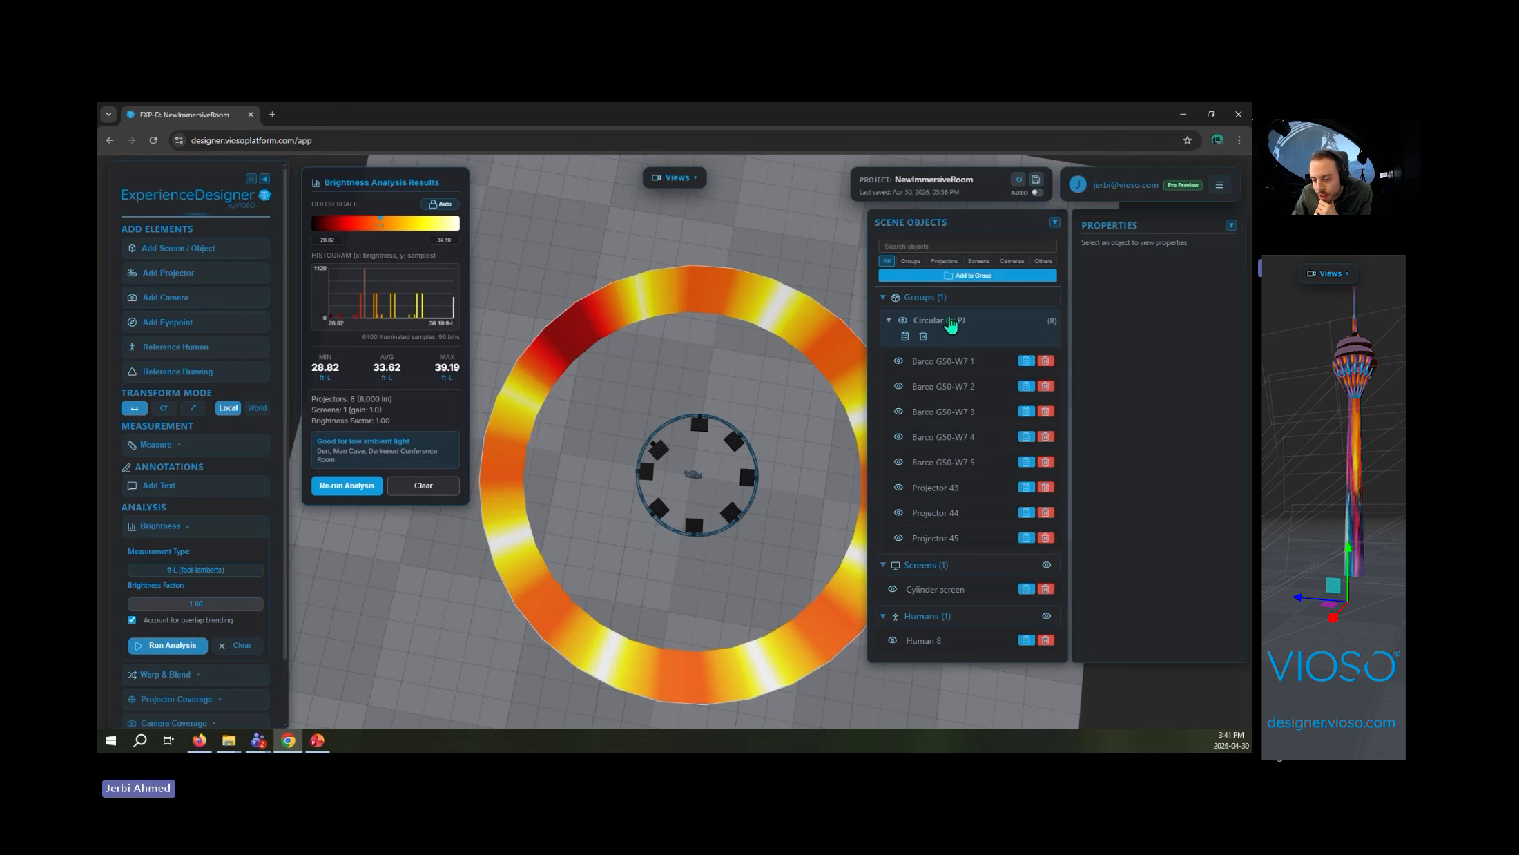
{"action": "left_click", "coordinate": [951, 321]}
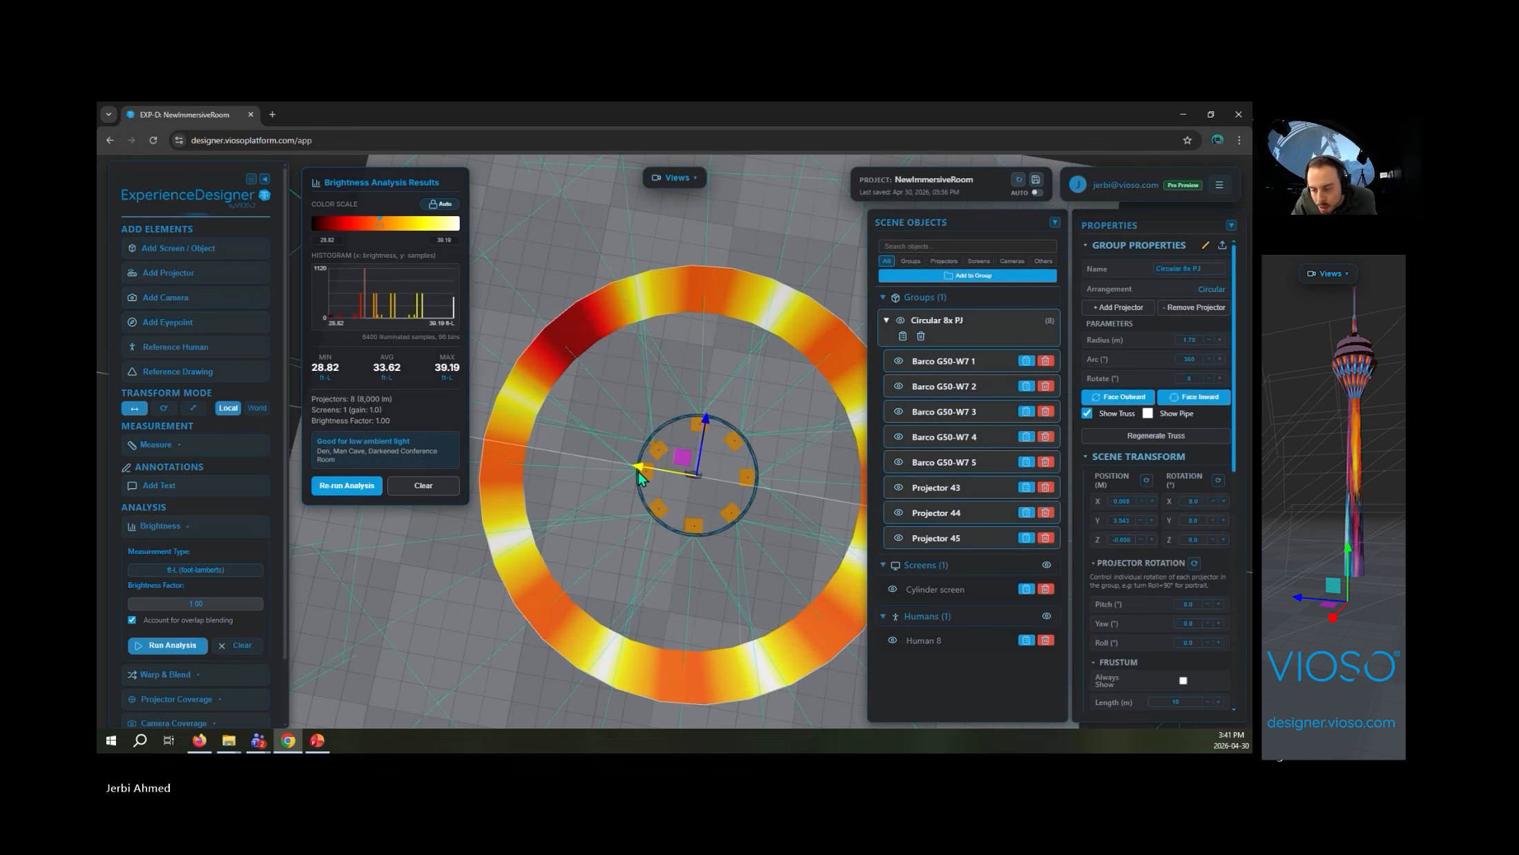
{"action": "left_click_drag", "start_coordinate": [646, 477], "coordinate": [620, 479]}
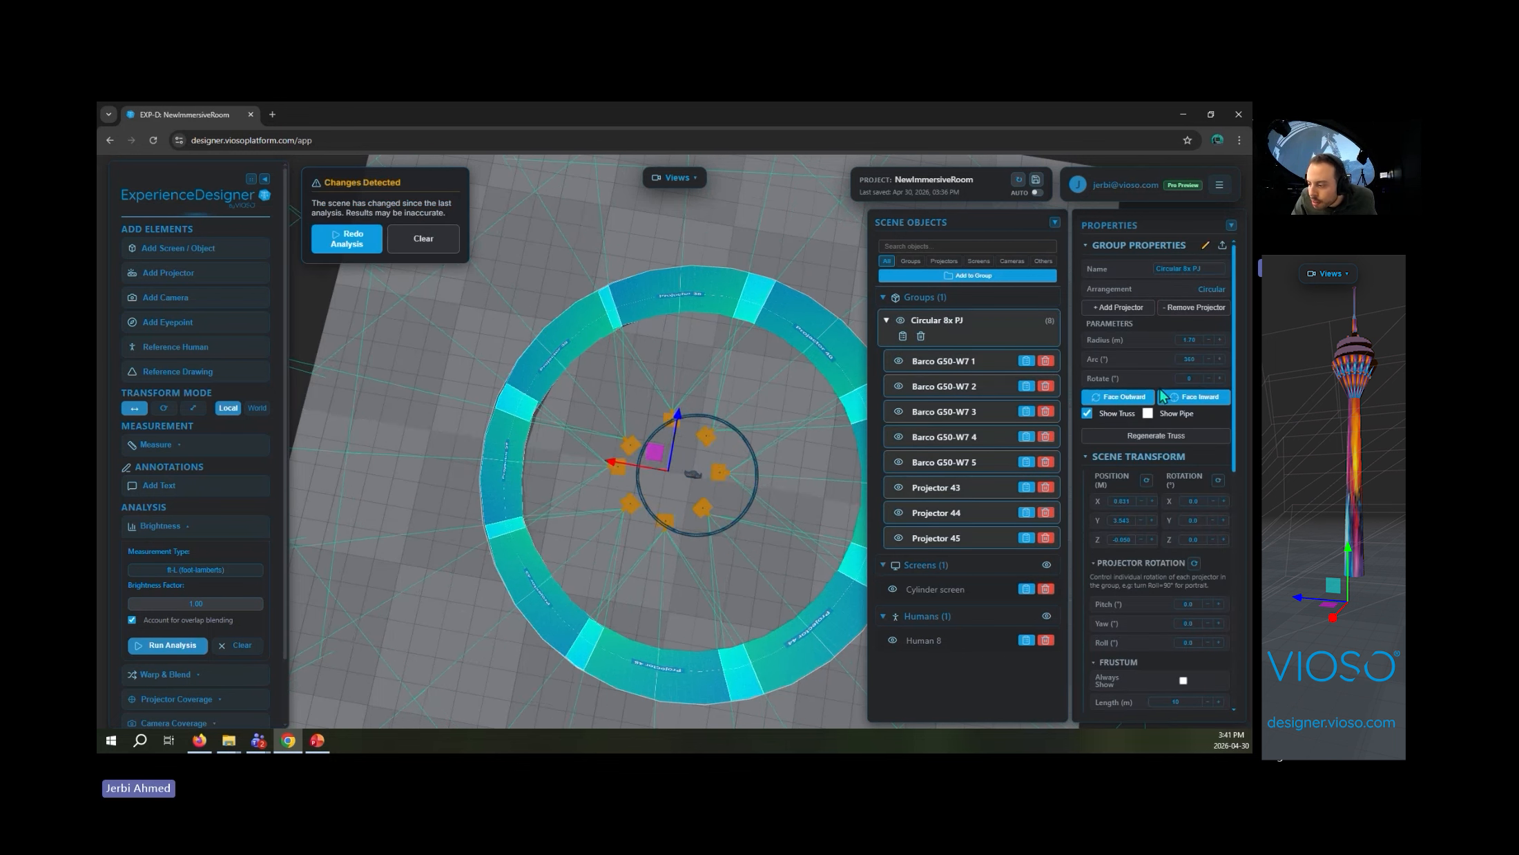
{"action": "left_click", "coordinate": [1167, 436]}
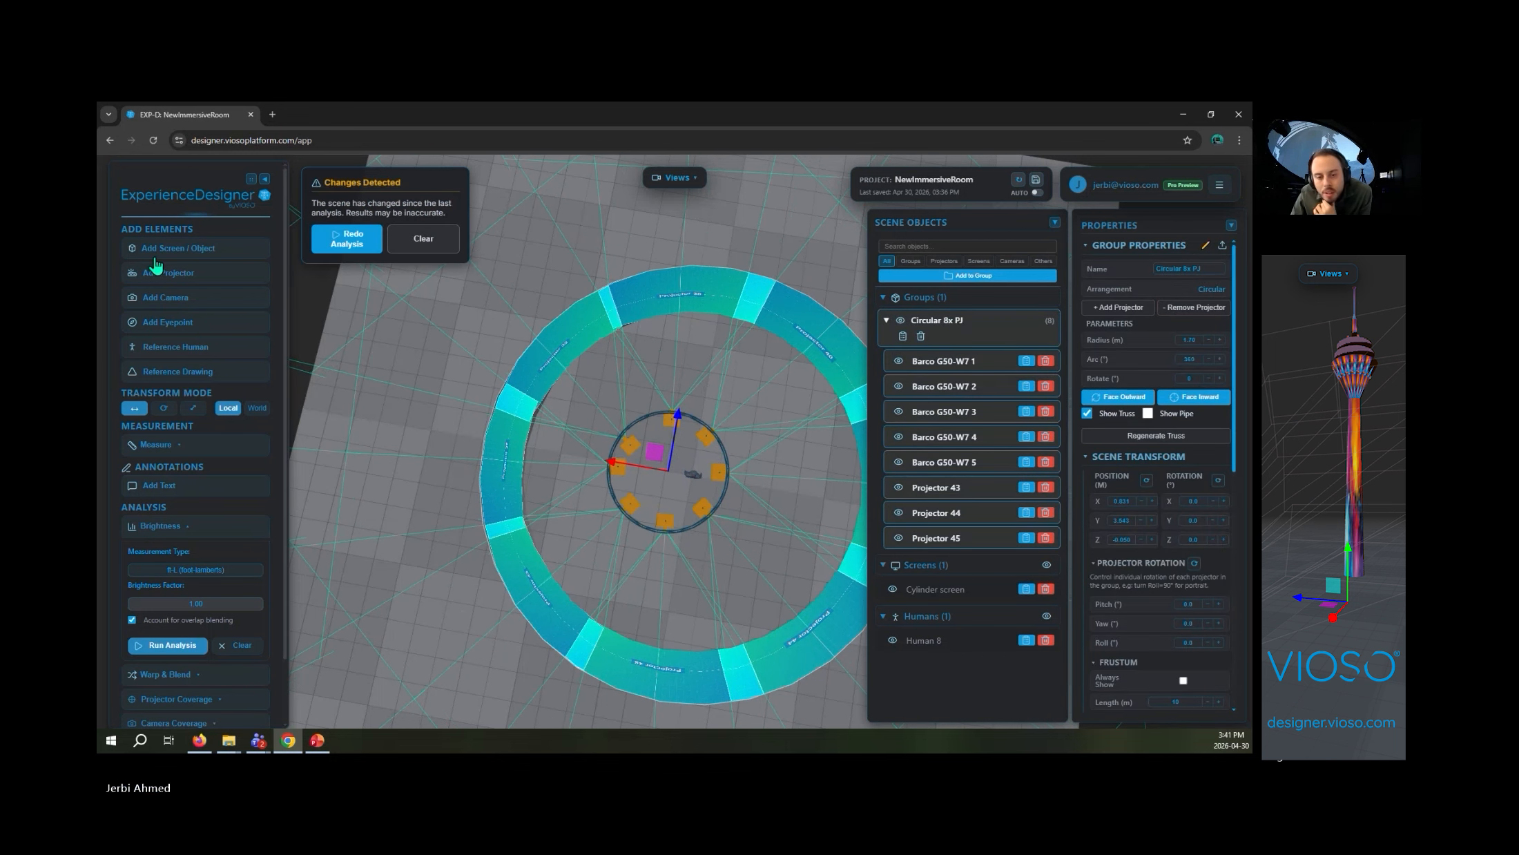
- Redo the brightness analysis for the shifted projector group and examine the heat map around the cylinder screen
{"action": "left_click", "coordinate": [349, 243]}
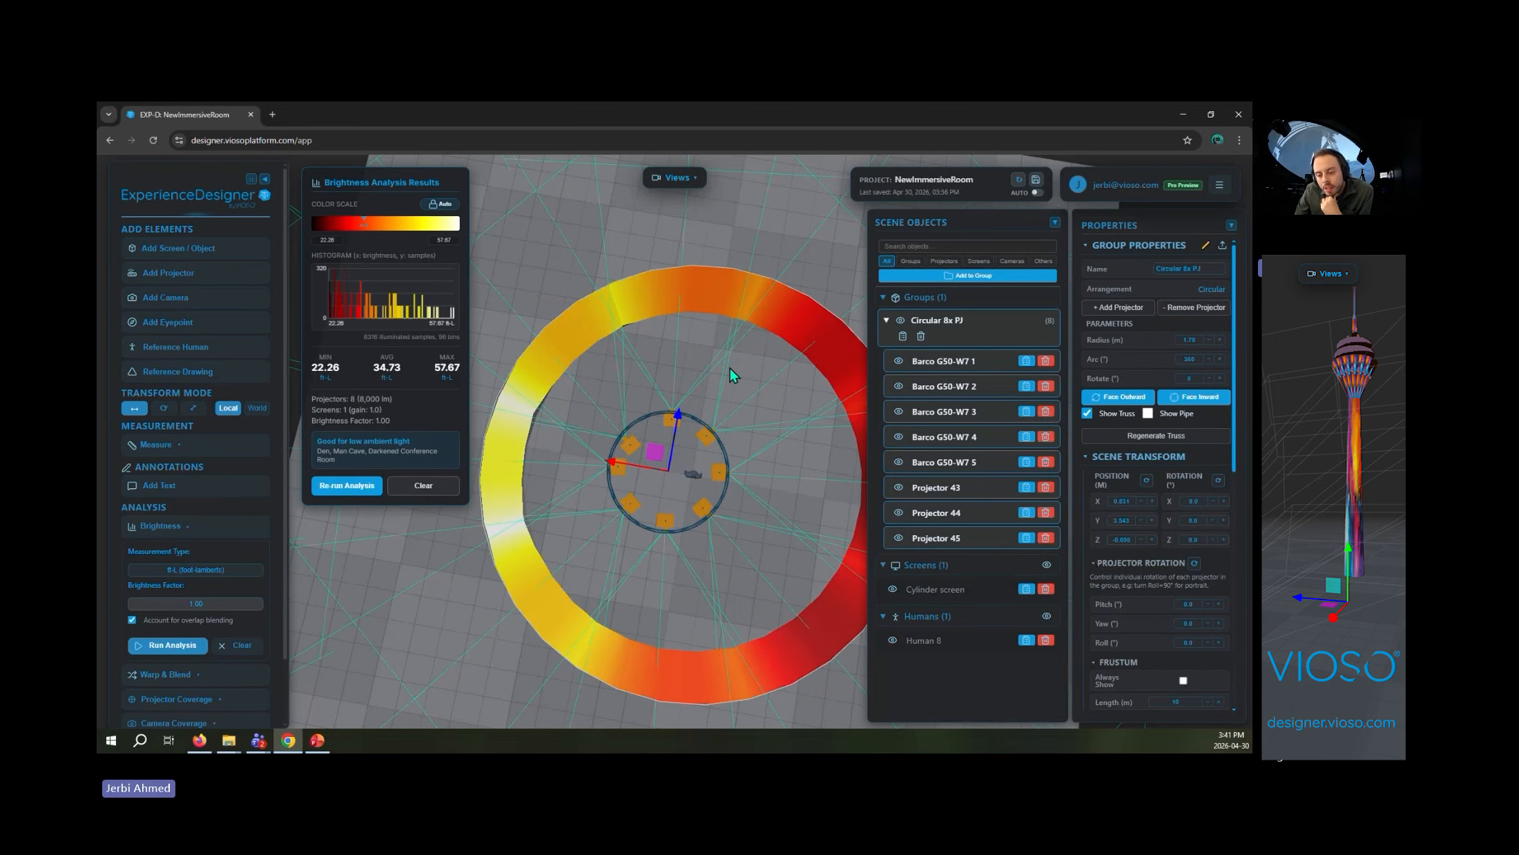
{"action": "left_click_drag", "start_coordinate": [729, 373], "coordinate": [591, 295]}
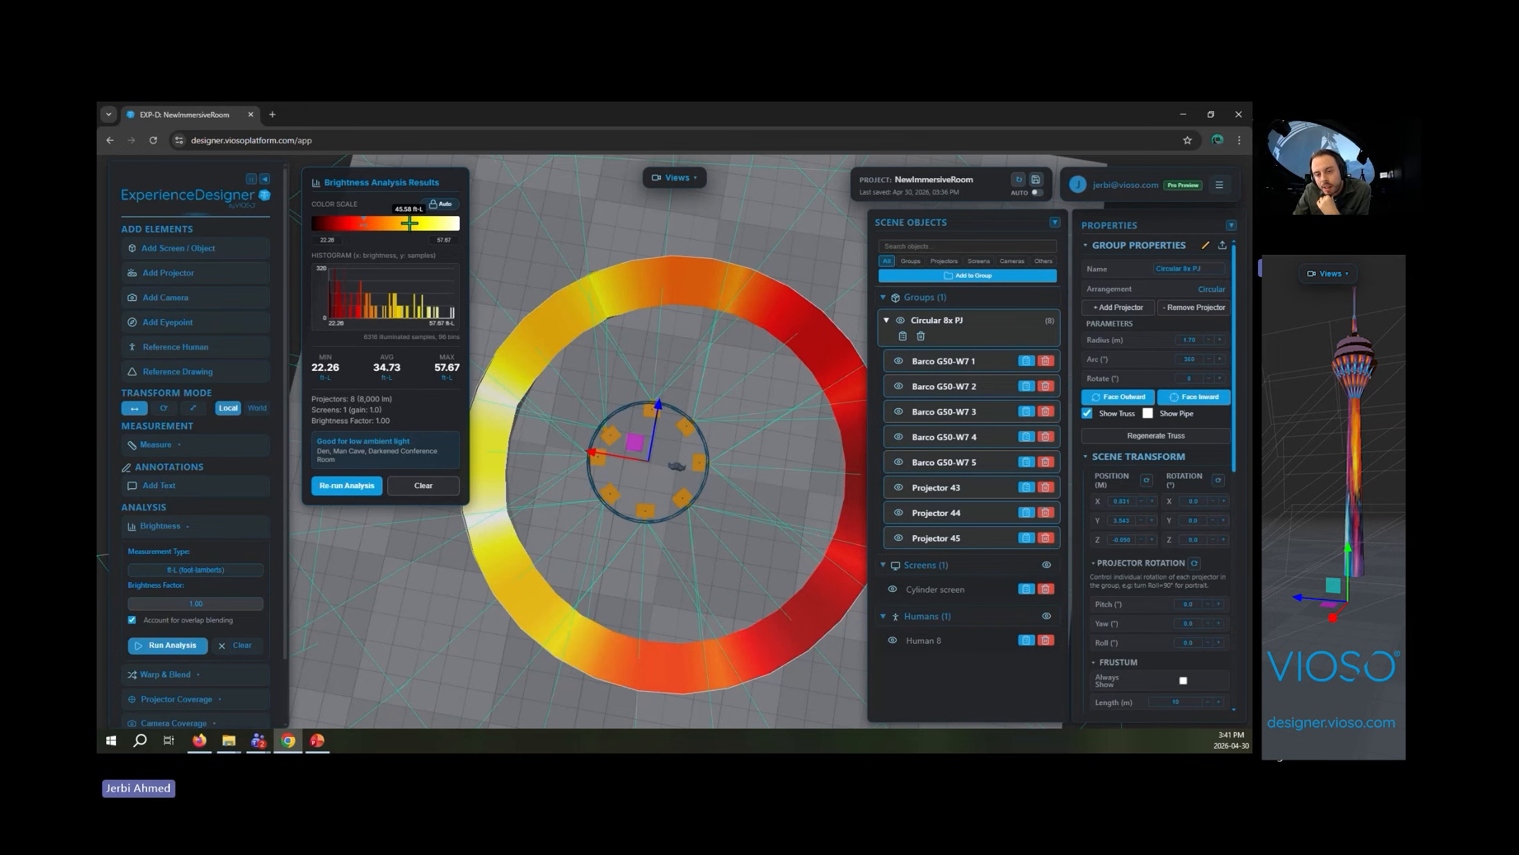
{"action": "left_click_drag", "start_coordinate": [498, 329], "coordinate": [670, 332]}
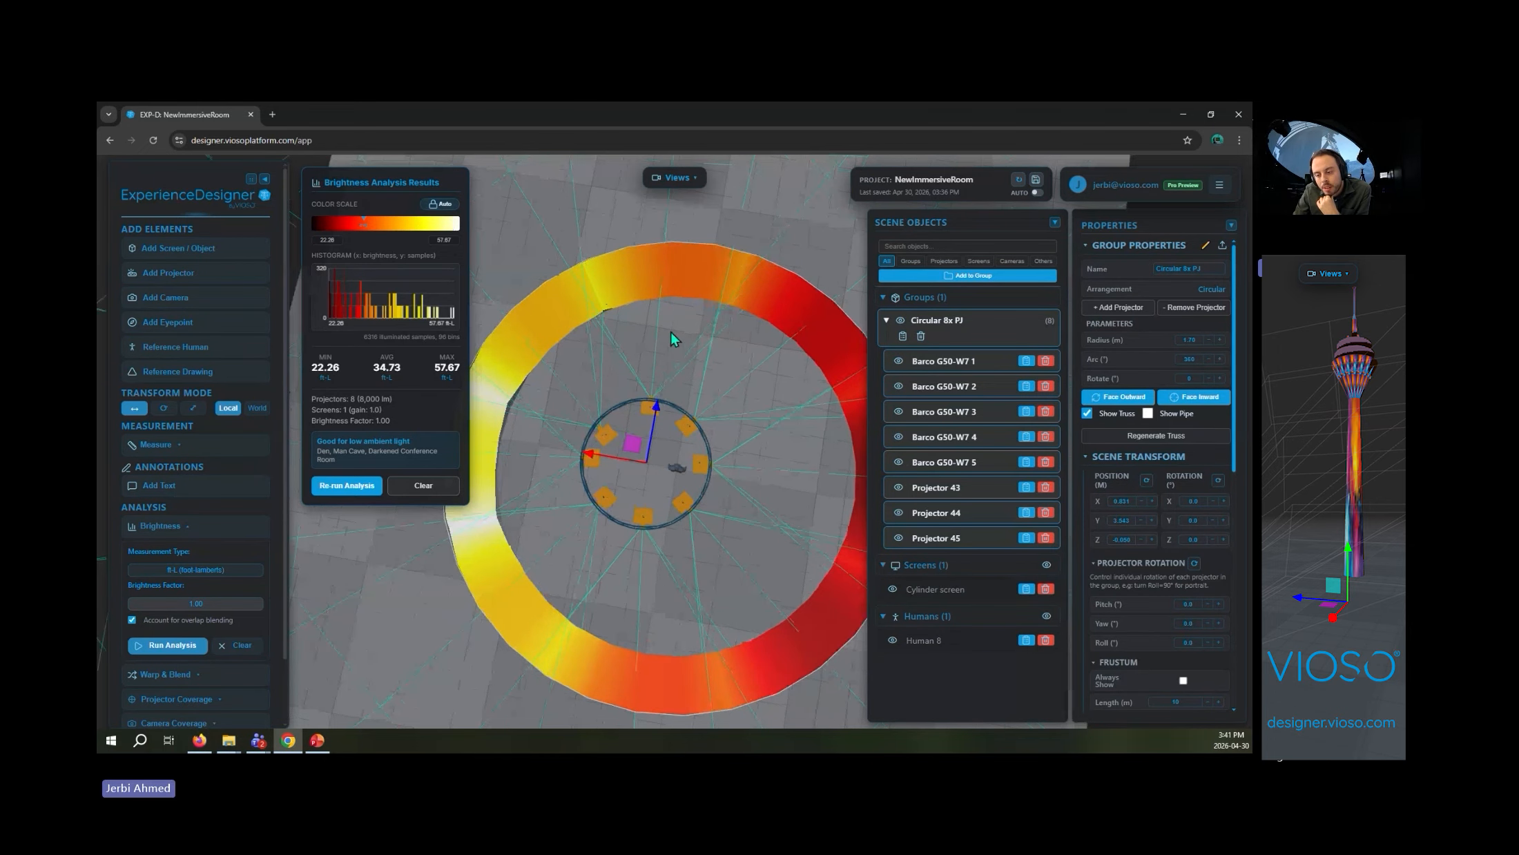
{"action": "left_click_drag", "start_coordinate": [748, 408], "coordinate": [689, 308]}
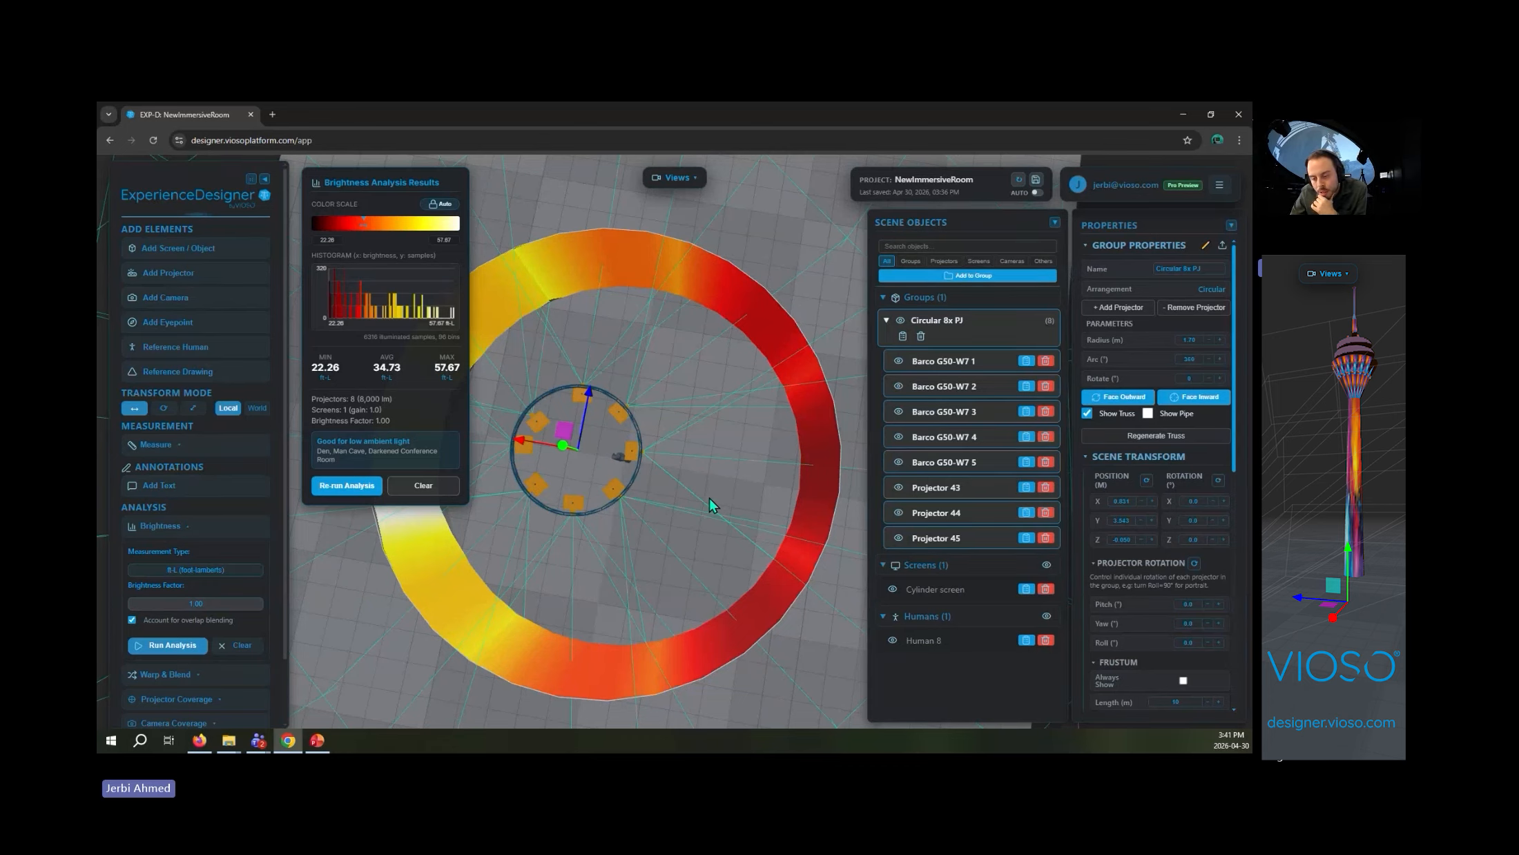
{"action": "right_click_drag", "start_coordinate": [707, 499], "coordinate": [768, 511]}
{"action": "left_click_drag", "start_coordinate": [761, 558], "coordinate": [760, 403]}
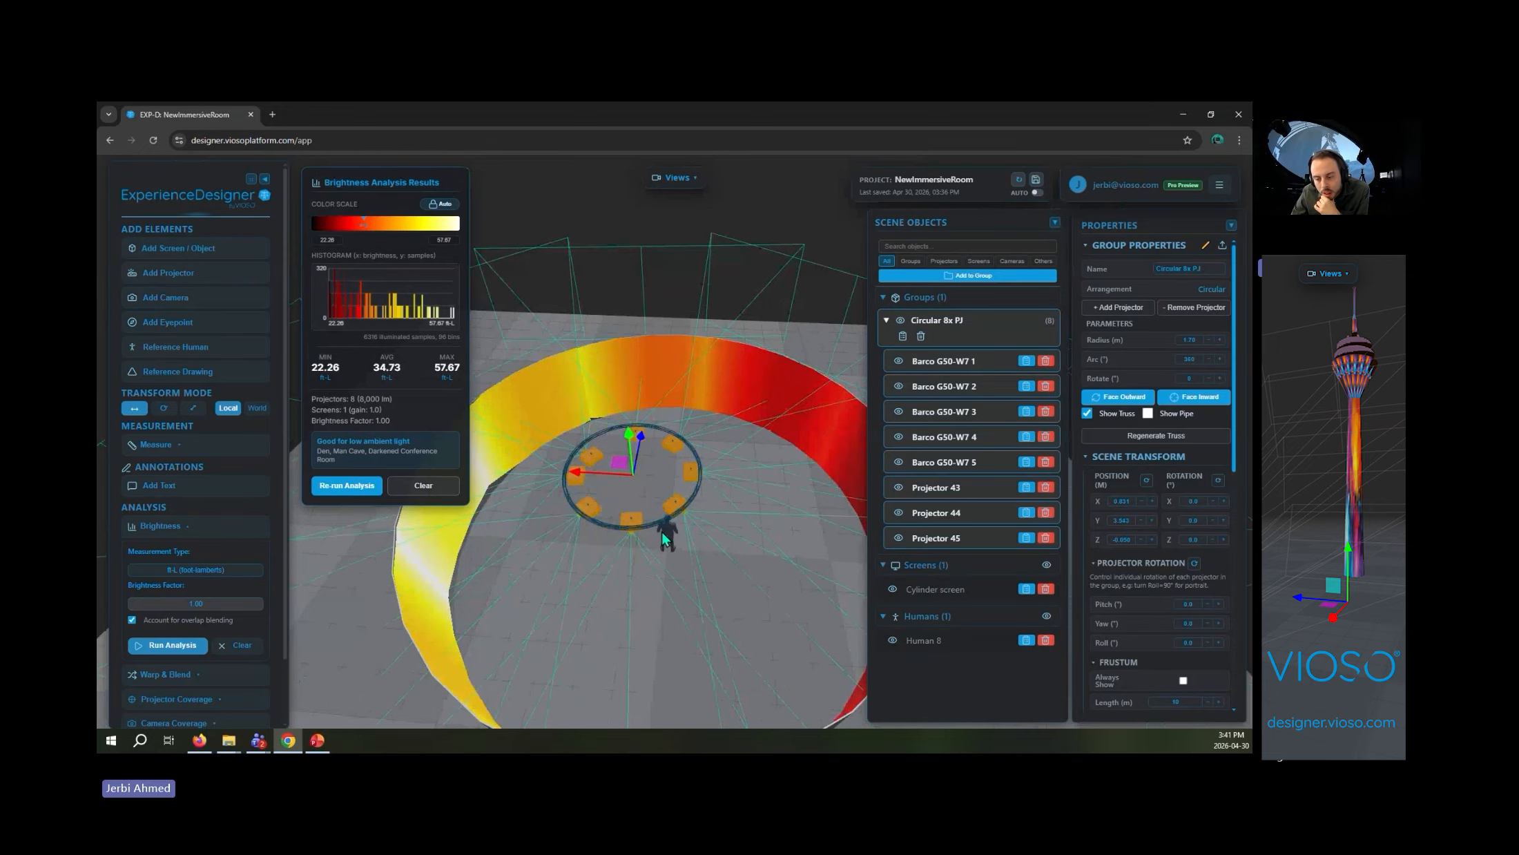
{"action": "mouse_move", "coordinate": [661, 530]}
{"action": "left_mouse_down"}
{"action": "mouse_move", "coordinate": [746, 519]}
{"action": "mouse_move", "coordinate": [663, 510]}
{"action": "left_mouse_up"}
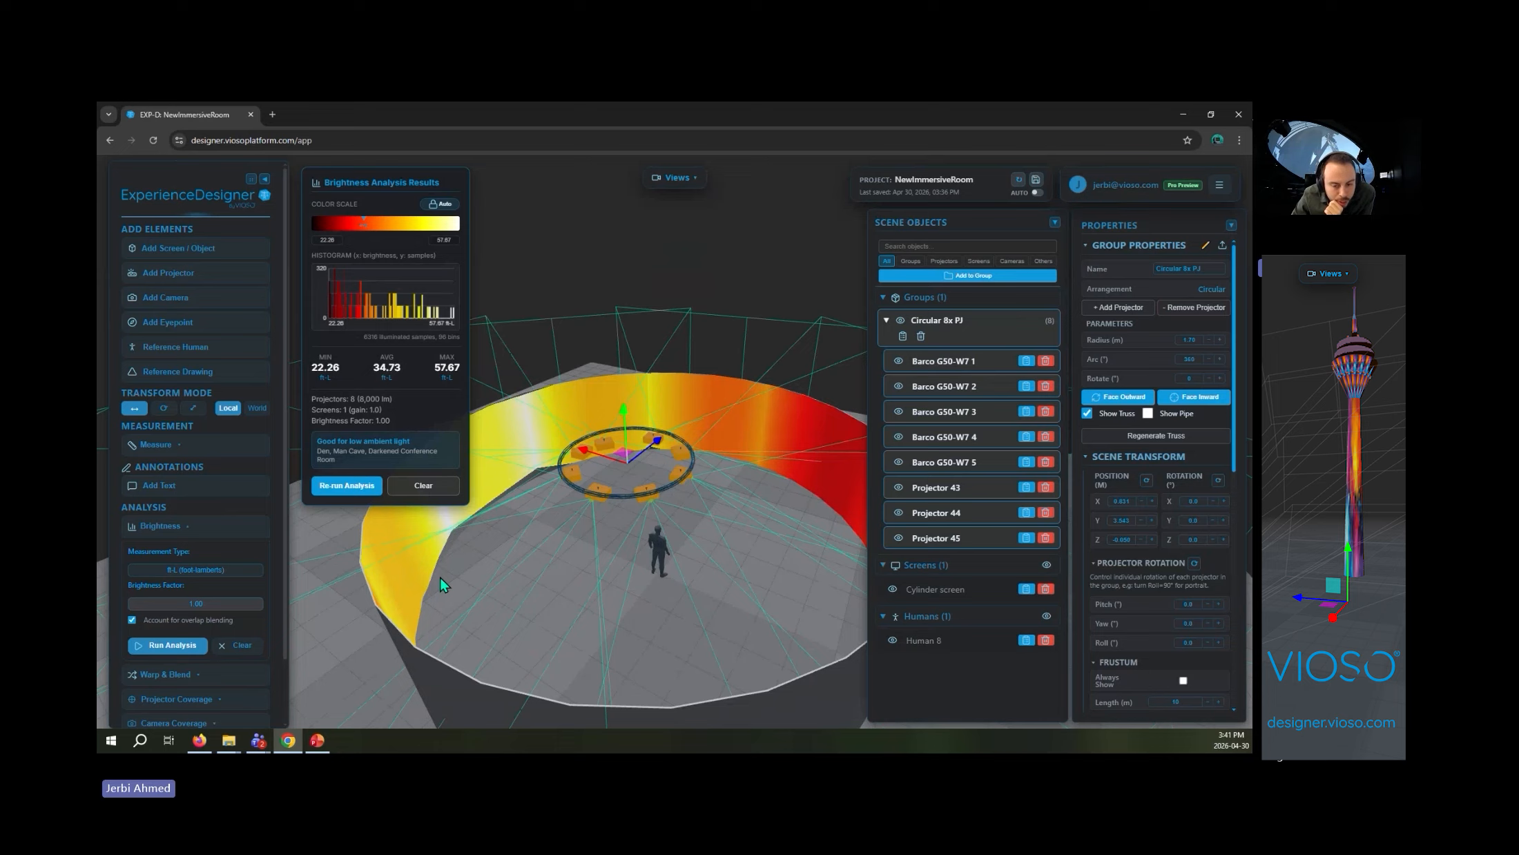
- Clear the brightness results and run the projector coverage analysis on the cylinder screen
{"action": "left_click", "coordinate": [420, 486]}
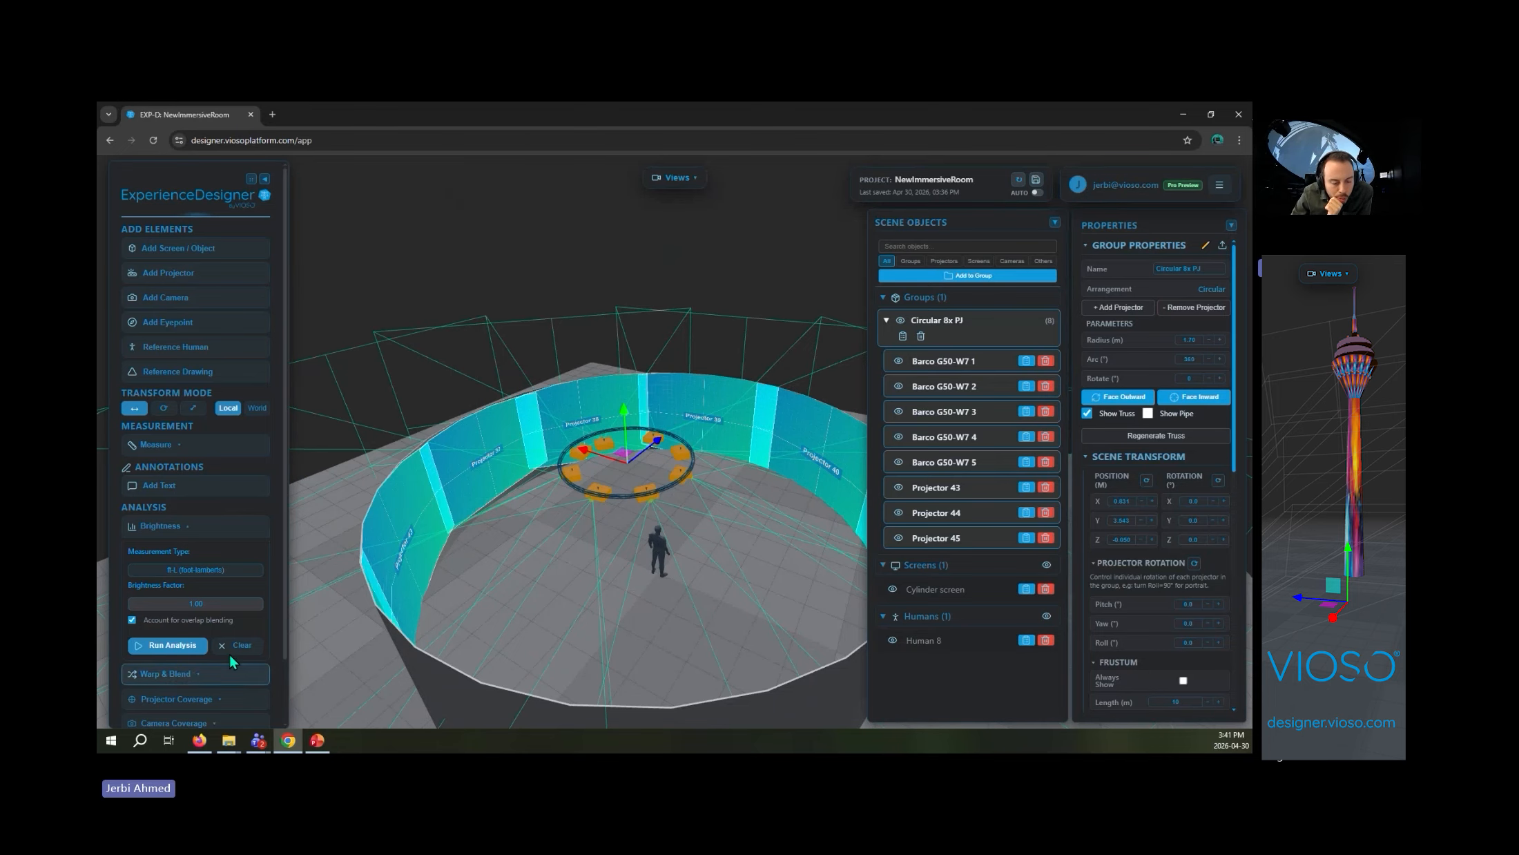
{"action": "left_click", "coordinate": [197, 529]}
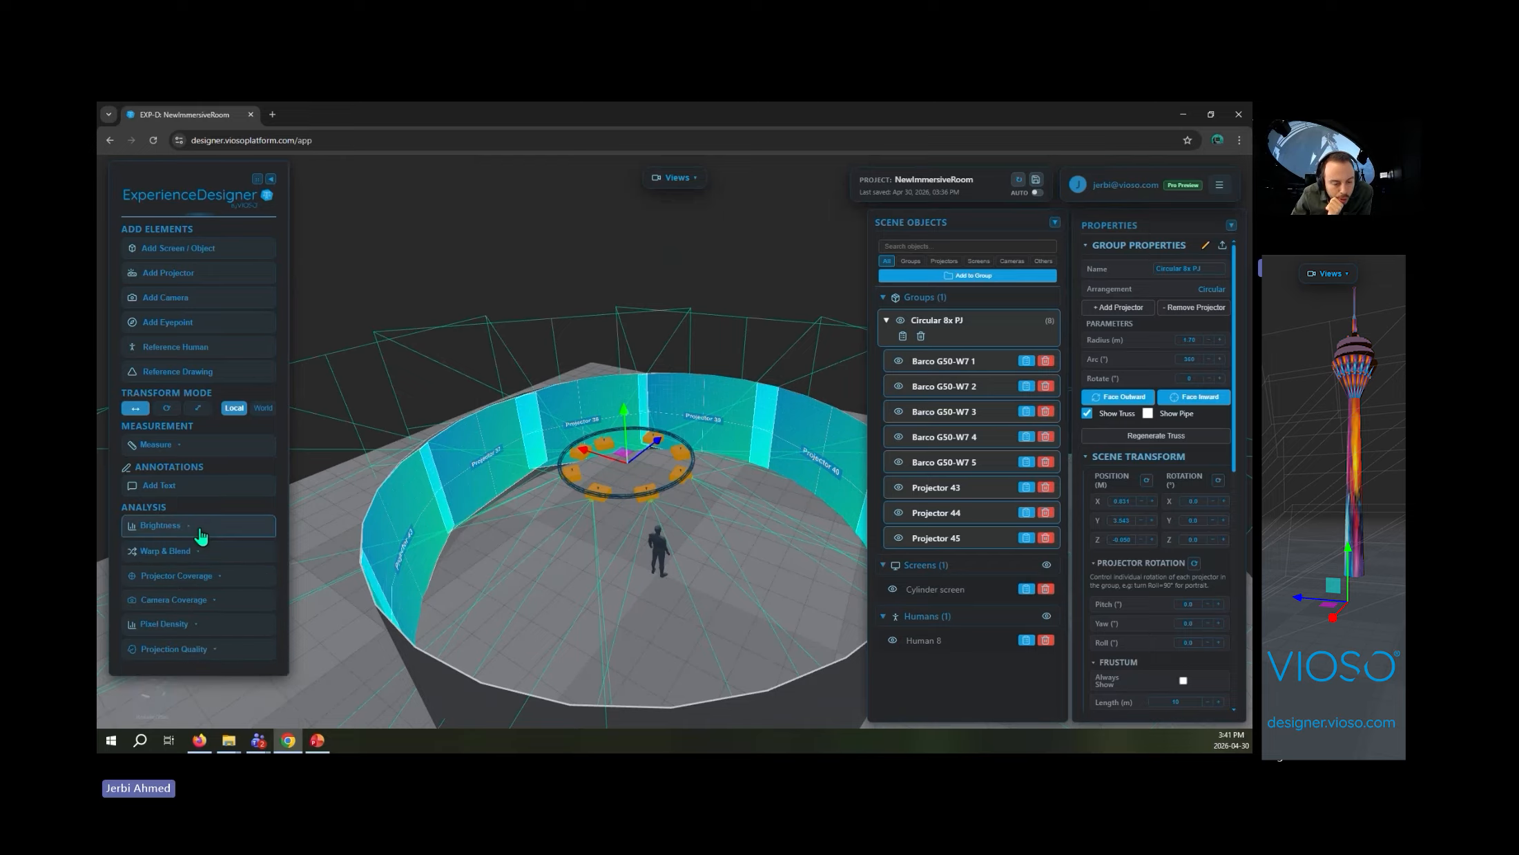
{"action": "left_click", "coordinate": [239, 578]}
{"action": "left_click", "coordinate": [174, 604]}
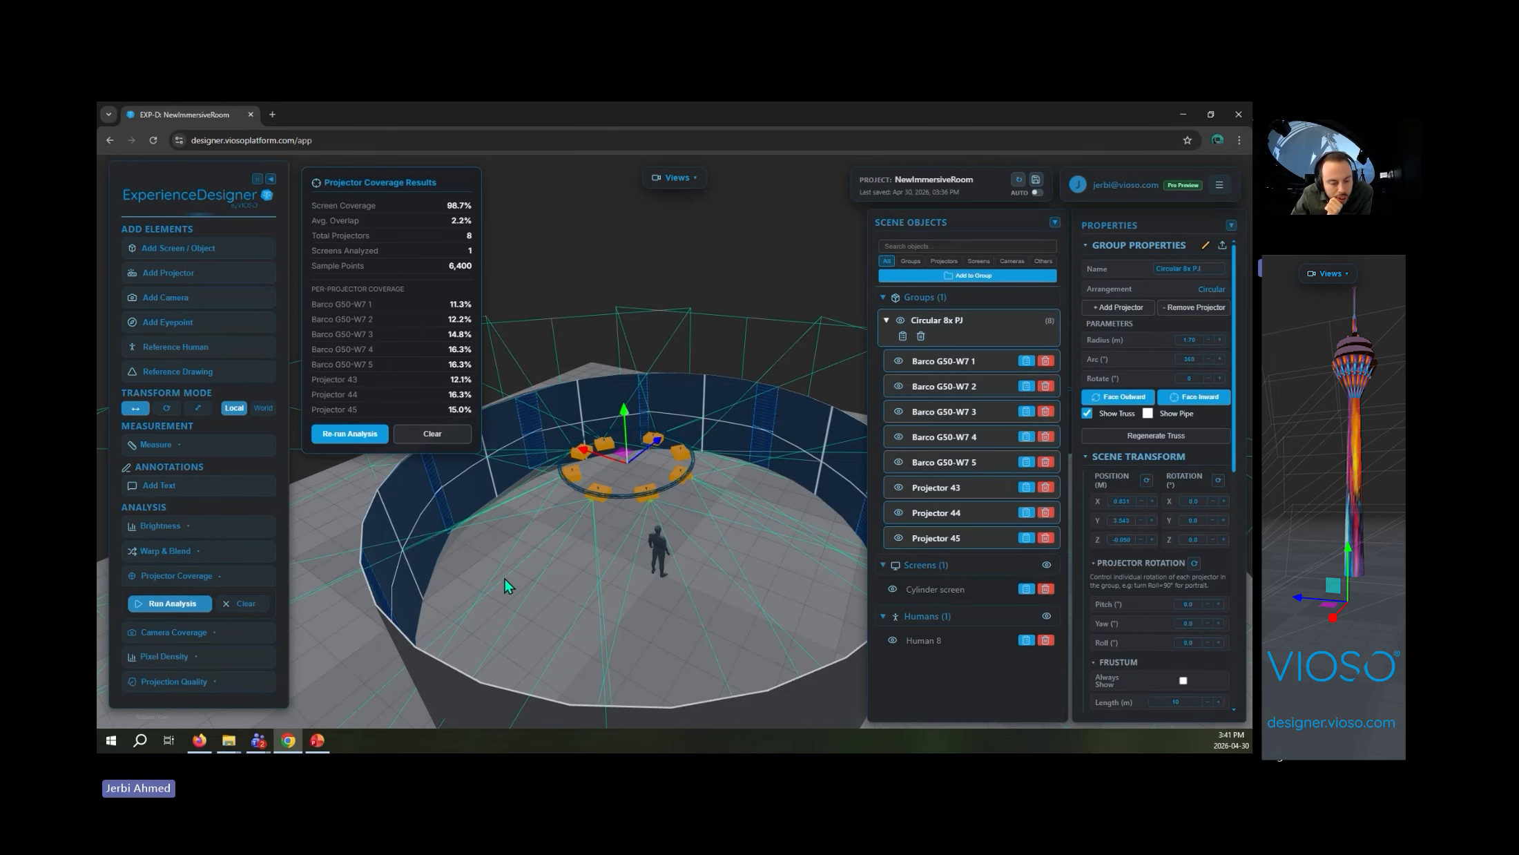
{"action": "left_click", "coordinate": [238, 630]}
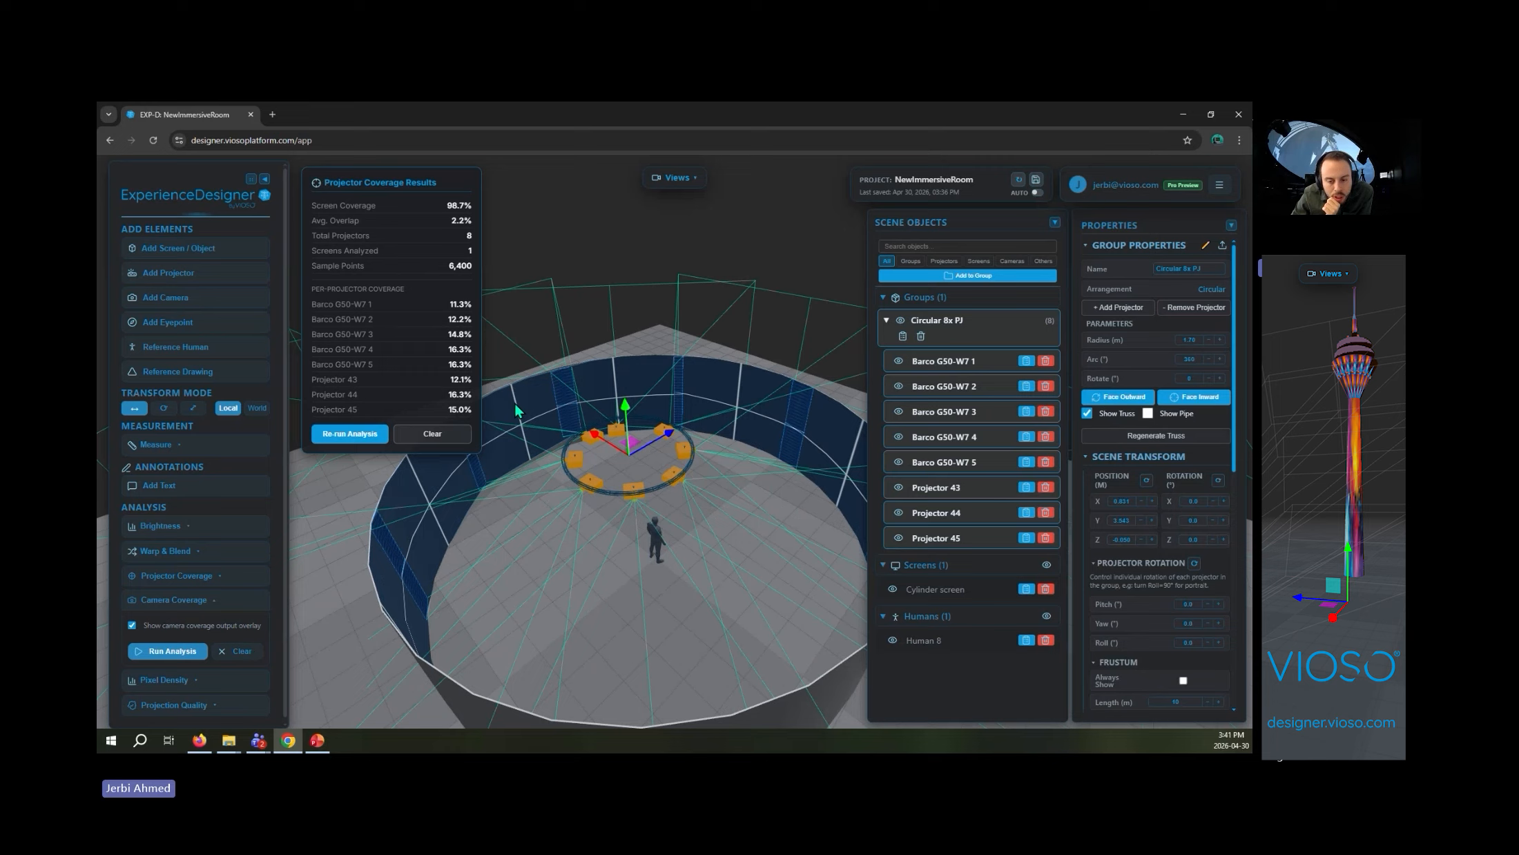
- Clear the projector coverage results and add a VIOSO CK_FDQ-4 HQ fisheye camera from the library
{"action": "left_click", "coordinate": [449, 433]}
{"action": "scroll", "coordinate": [690, 505], "scroll_direction": "up", "scroll_amount": 3}
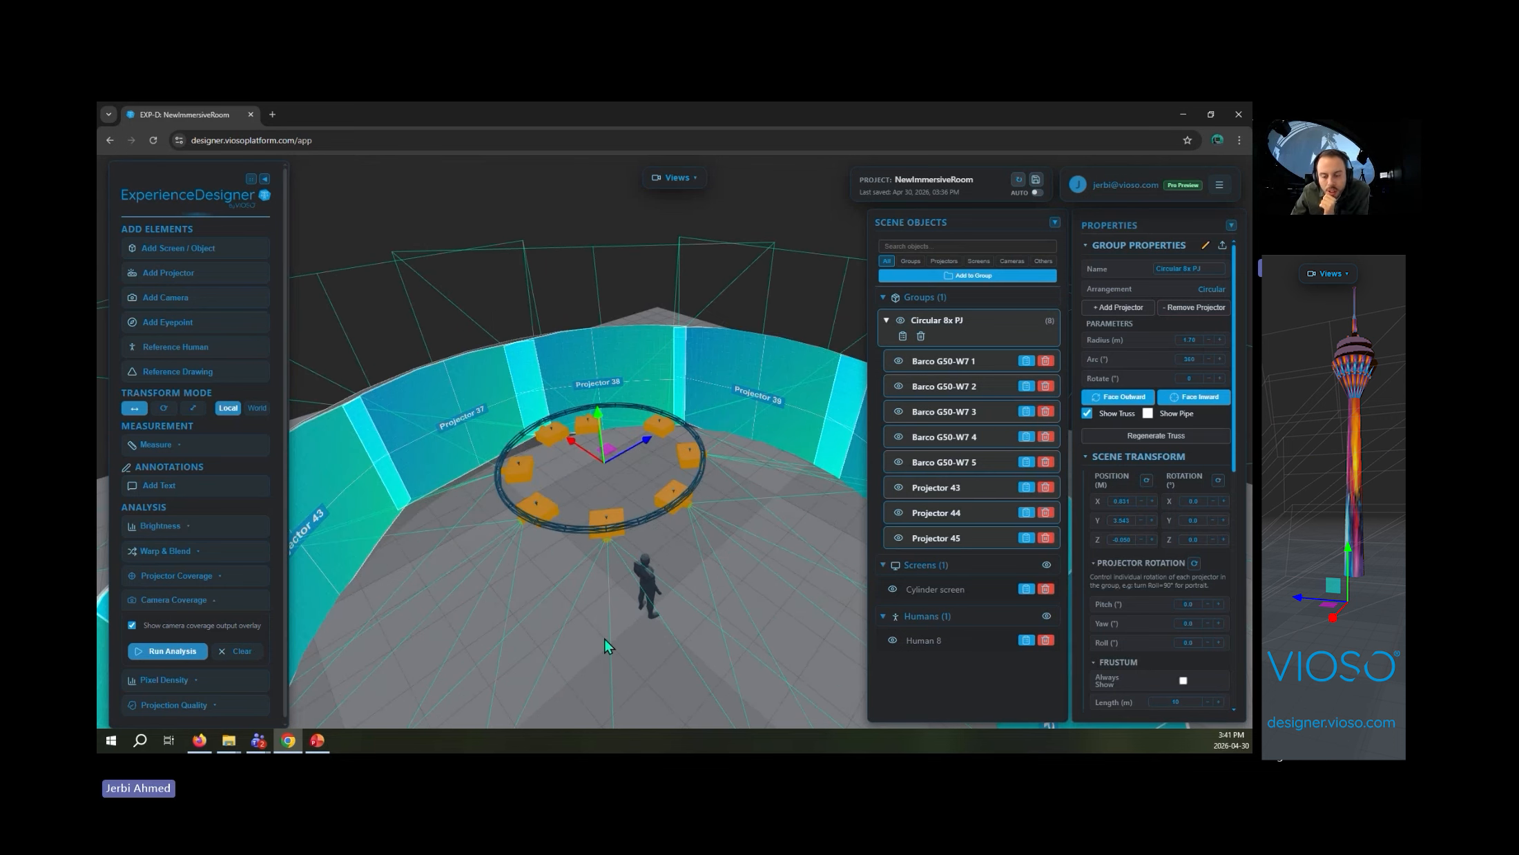
{"action": "left_click", "coordinate": [424, 477]}
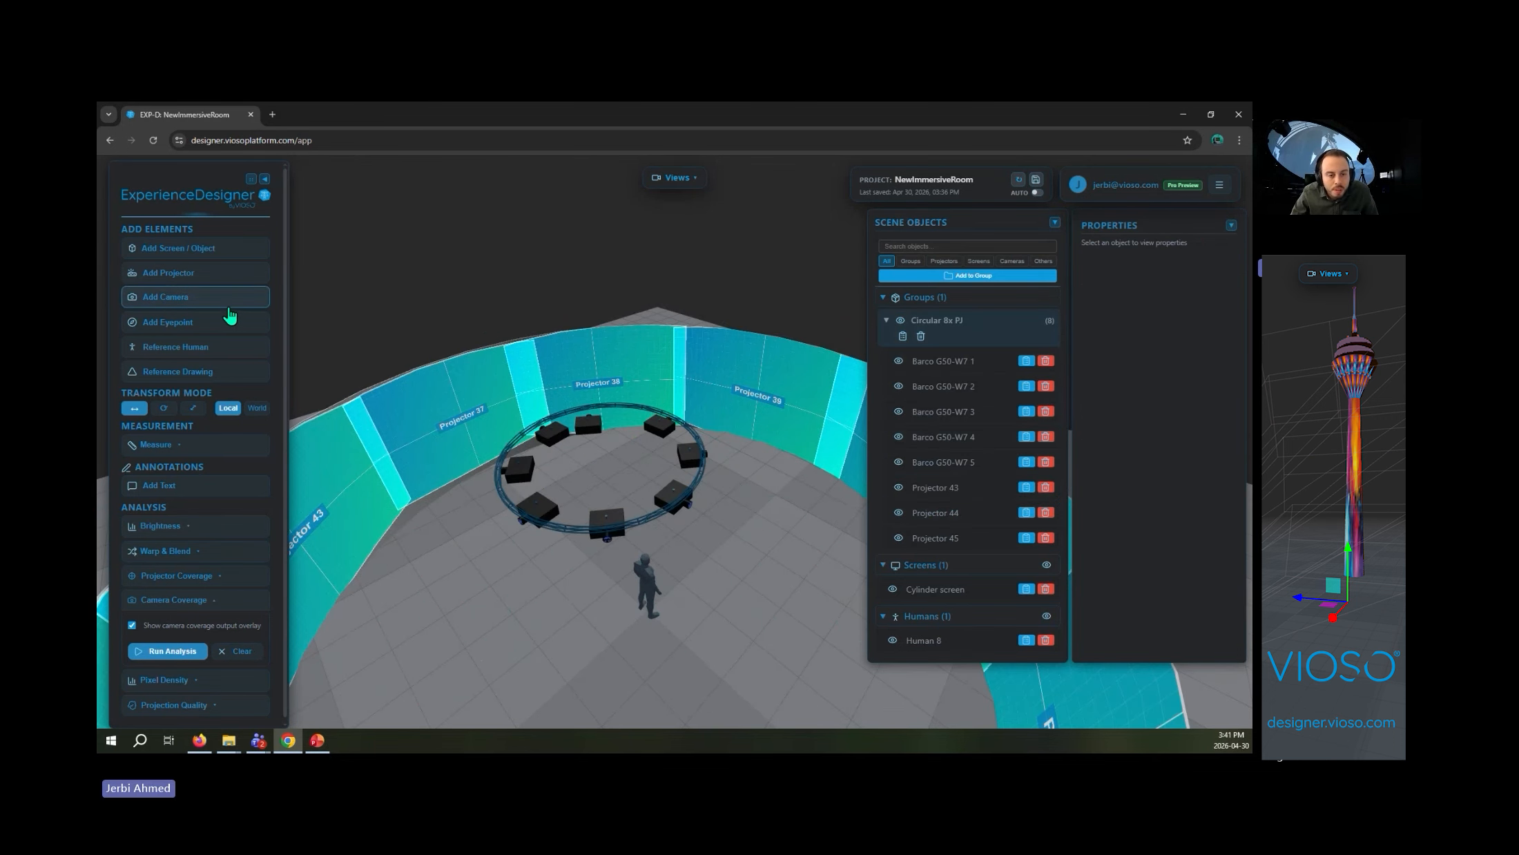
{"action": "left_click", "coordinate": [166, 297]}
{"action": "scroll", "coordinate": [579, 548], "scroll_direction": "down", "scroll_amount": 5}
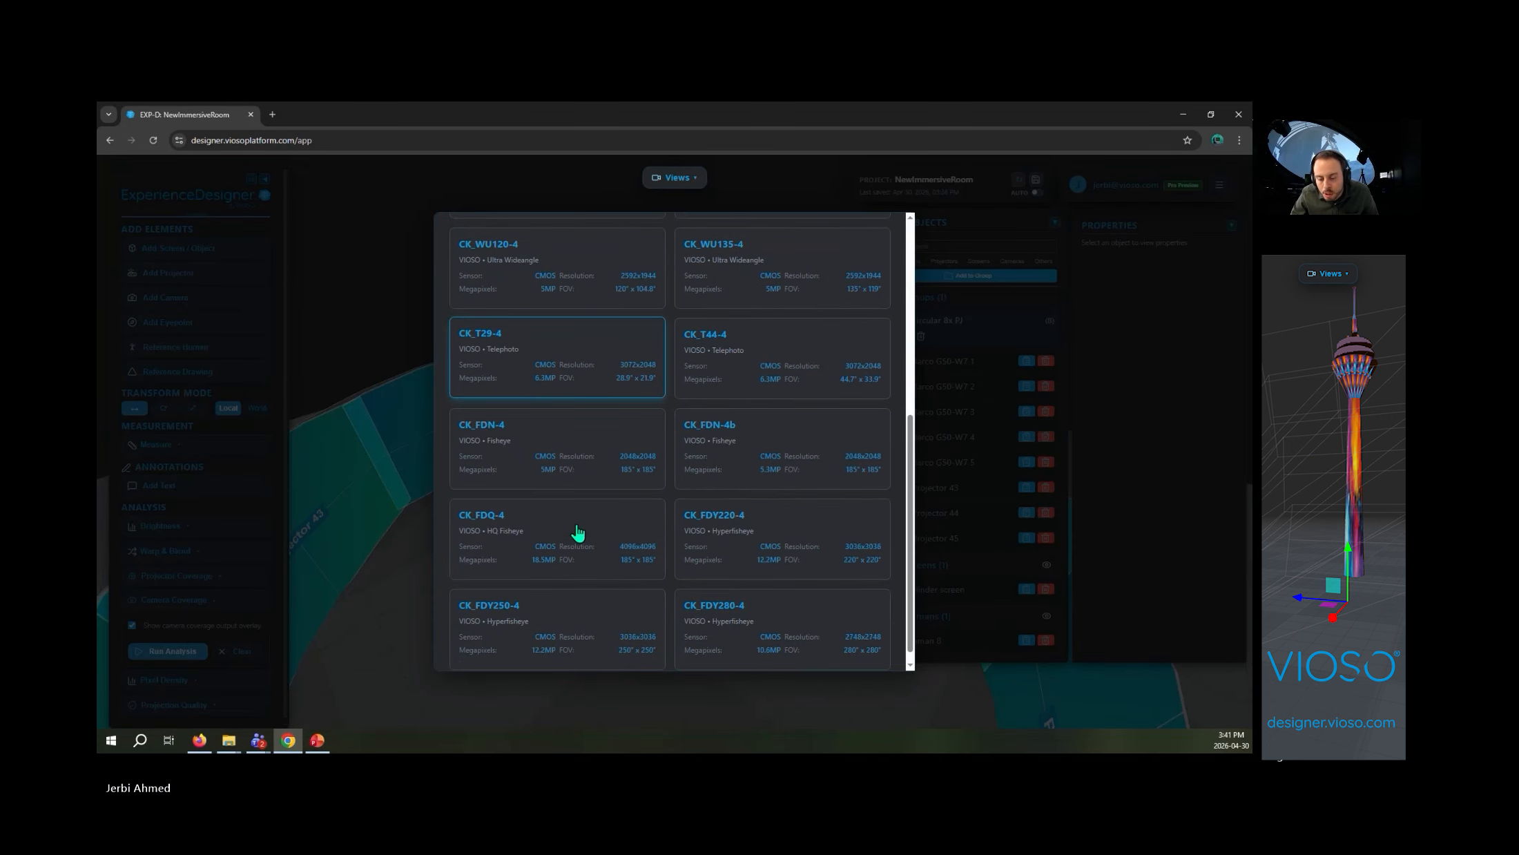
{"action": "left_click", "coordinate": [576, 529]}
{"action": "scroll", "coordinate": [612, 522], "scroll_direction": "up", "scroll_amount": 2}
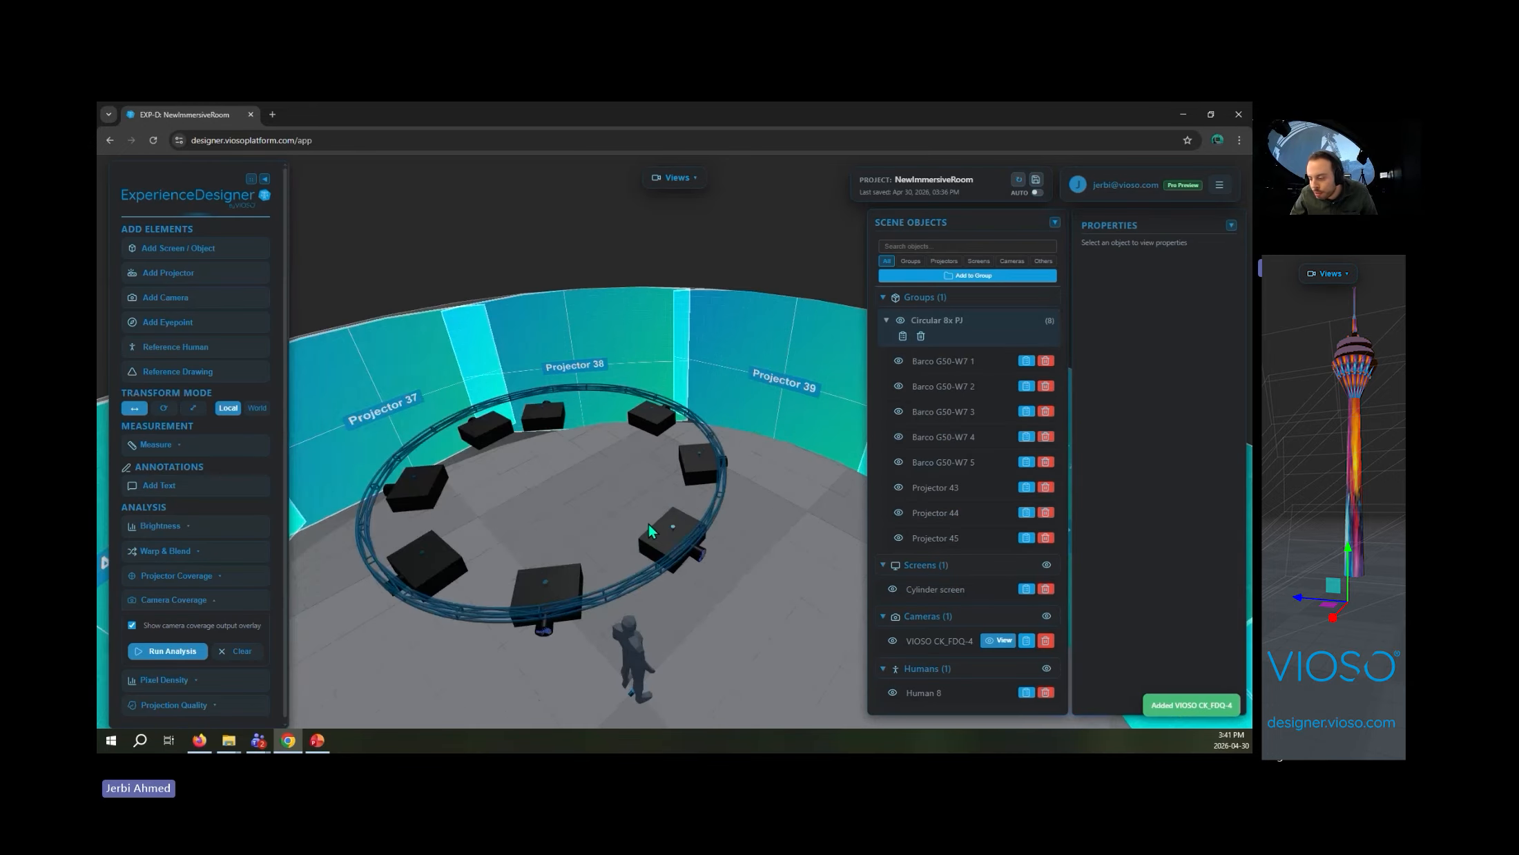
{"action": "scroll", "coordinate": [678, 644], "scroll_direction": "down", "scroll_amount": 3}
{"action": "scroll", "coordinate": [677, 538], "scroll_direction": "up", "scroll_amount": 4}
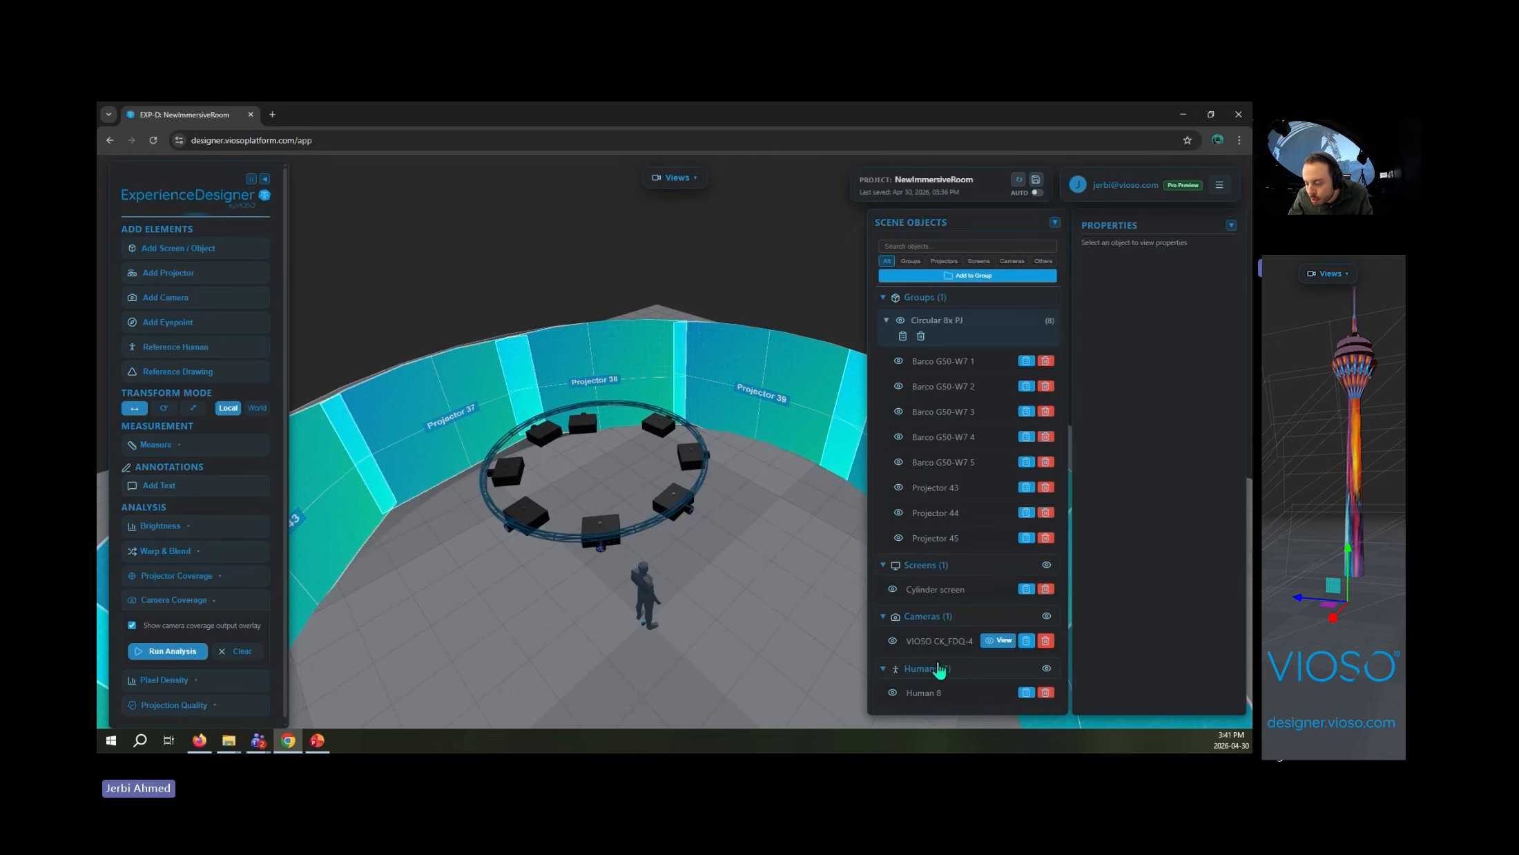
- Raise the VIOSO CK_FDQ-4 camera above the human and shift it sideways into the middle of the projector ring
{"action": "left_click", "coordinate": [946, 639]}
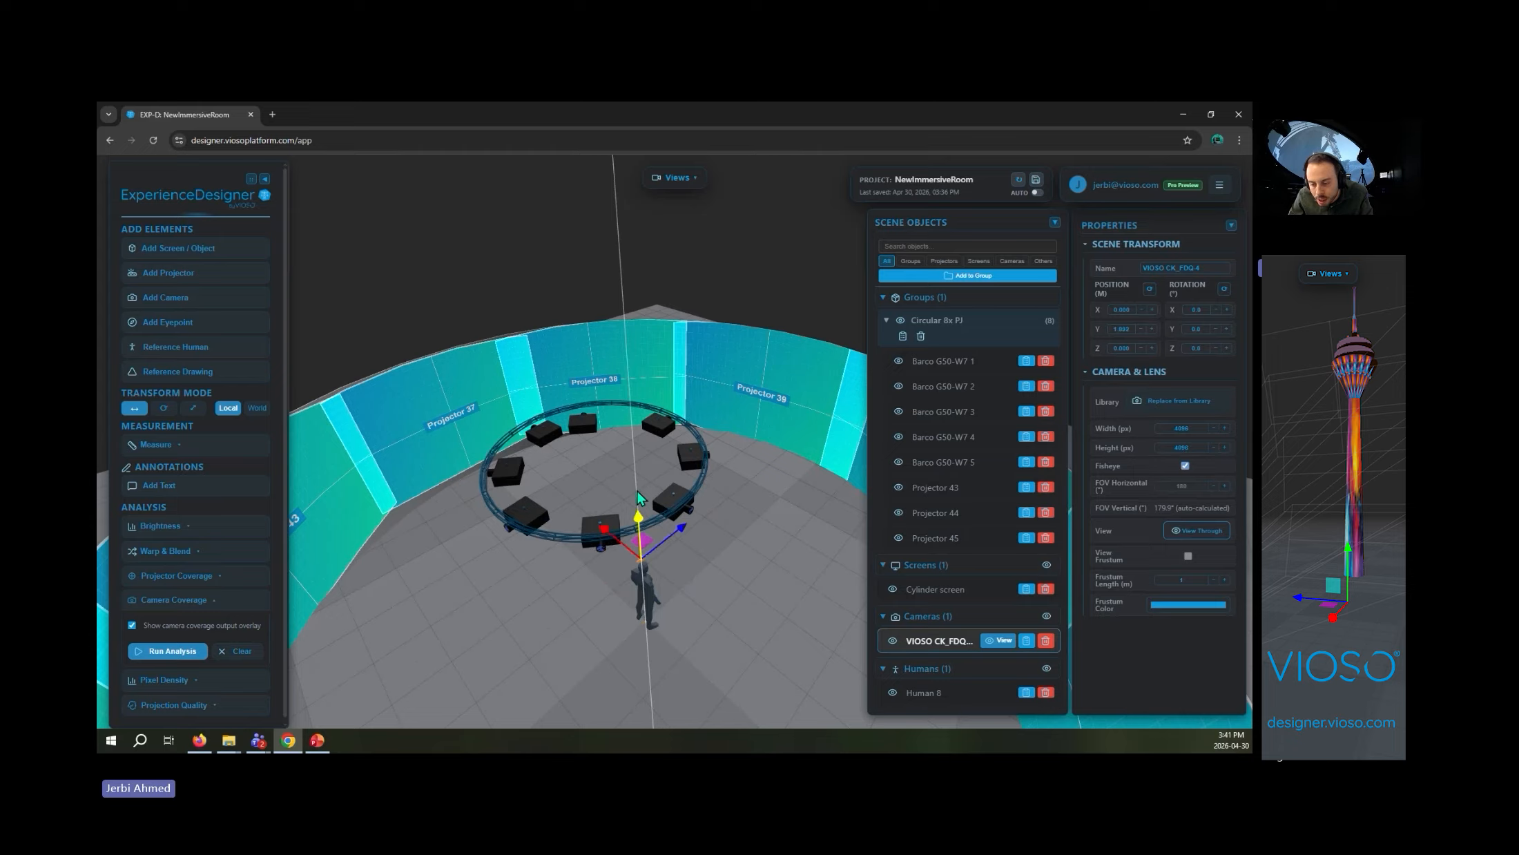
{"action": "left_click_drag", "start_coordinate": [628, 403], "coordinate": [629, 380]}
{"action": "left_click_drag", "start_coordinate": [649, 445], "coordinate": [630, 447]}
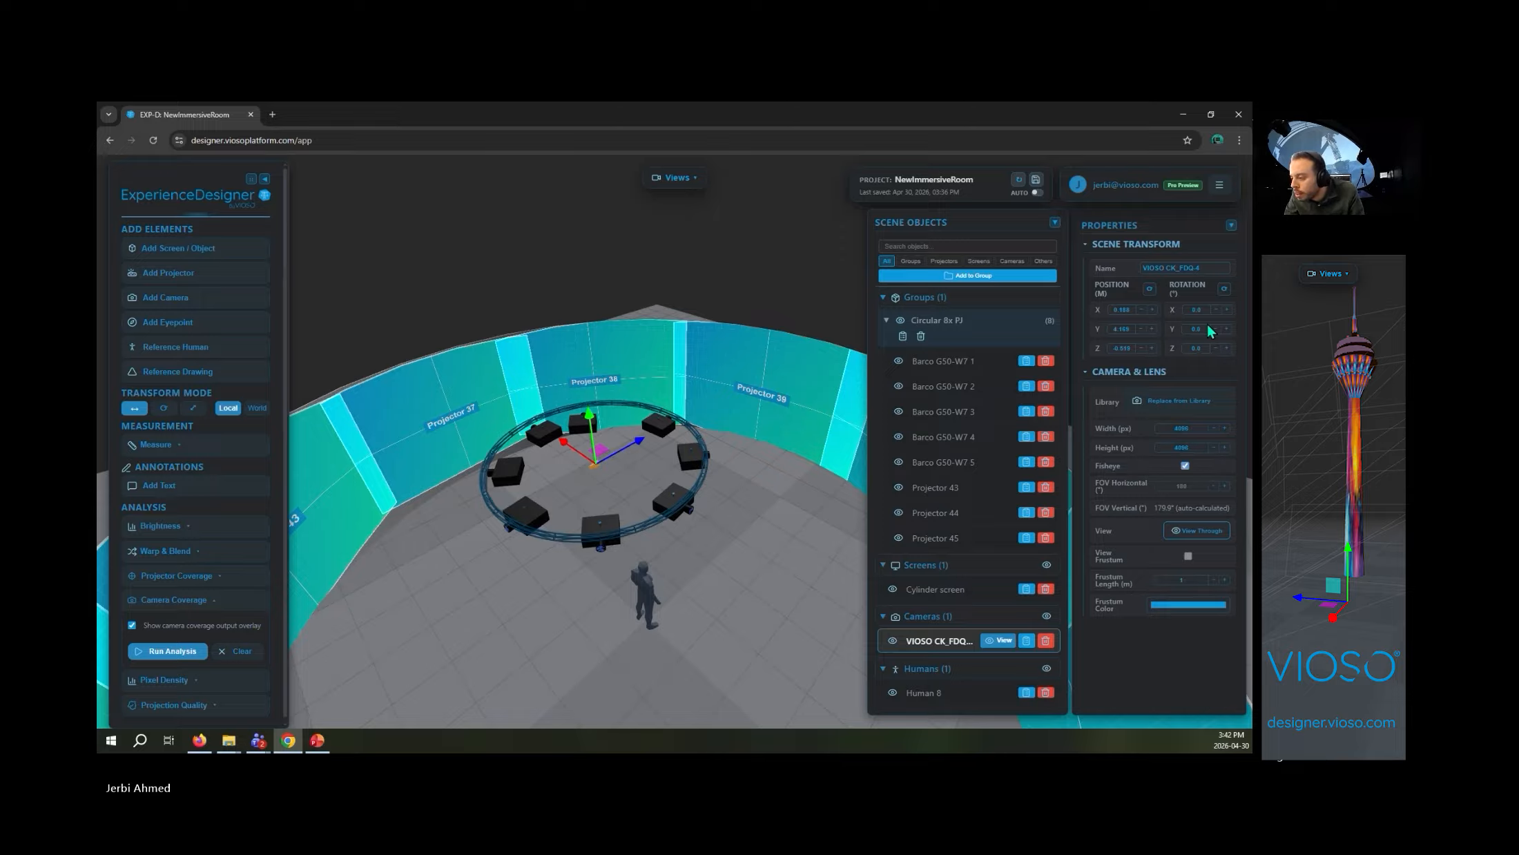
{"action": "type", "text": "-90"}
{"action": "key", "text": "Return"}
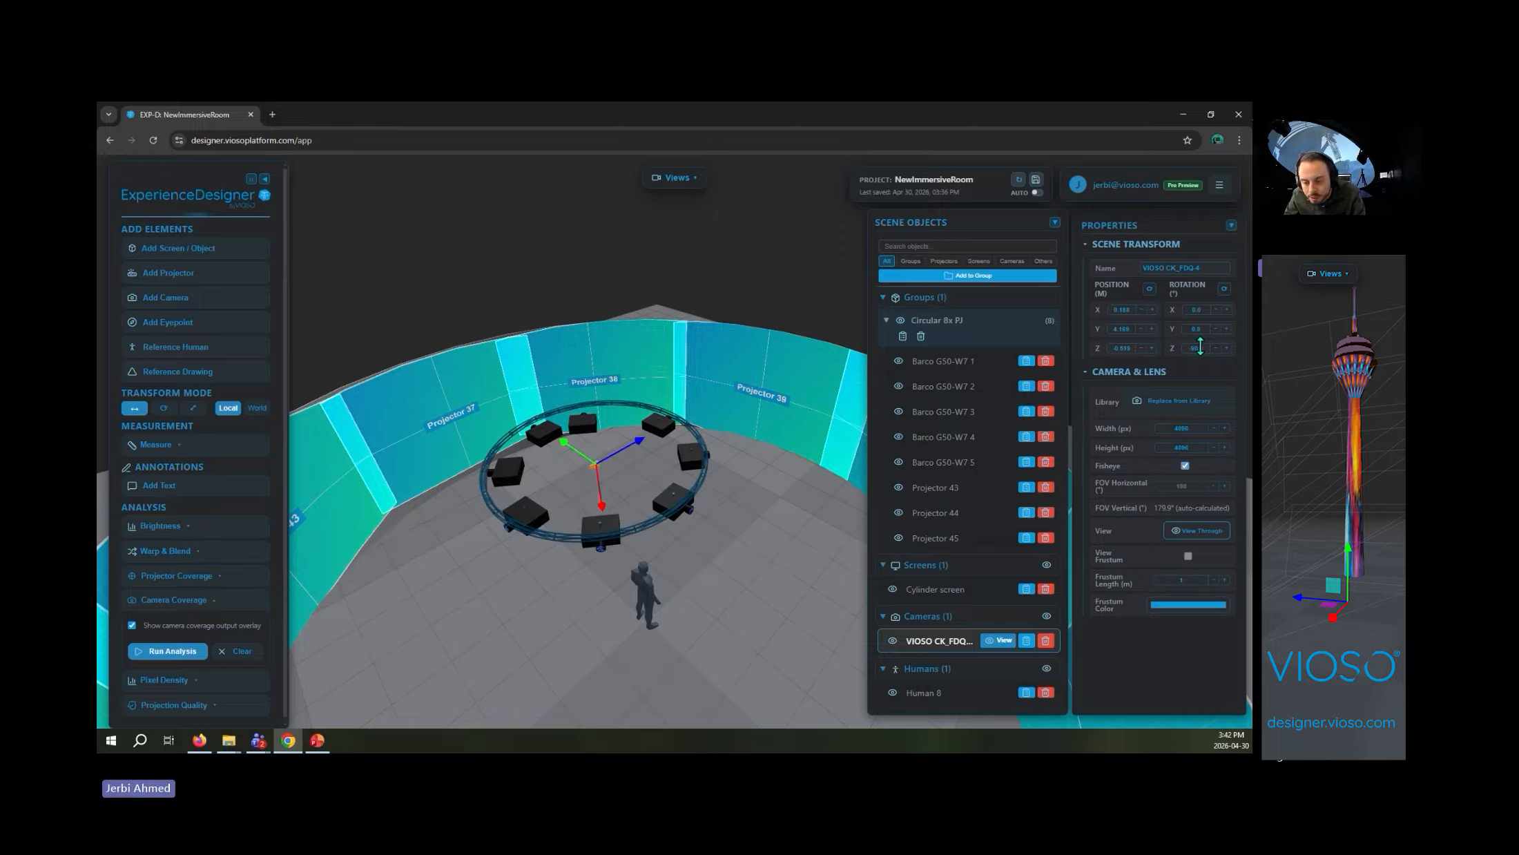
{"action": "scroll", "coordinate": [624, 545], "scroll_direction": "up", "scroll_amount": 5}
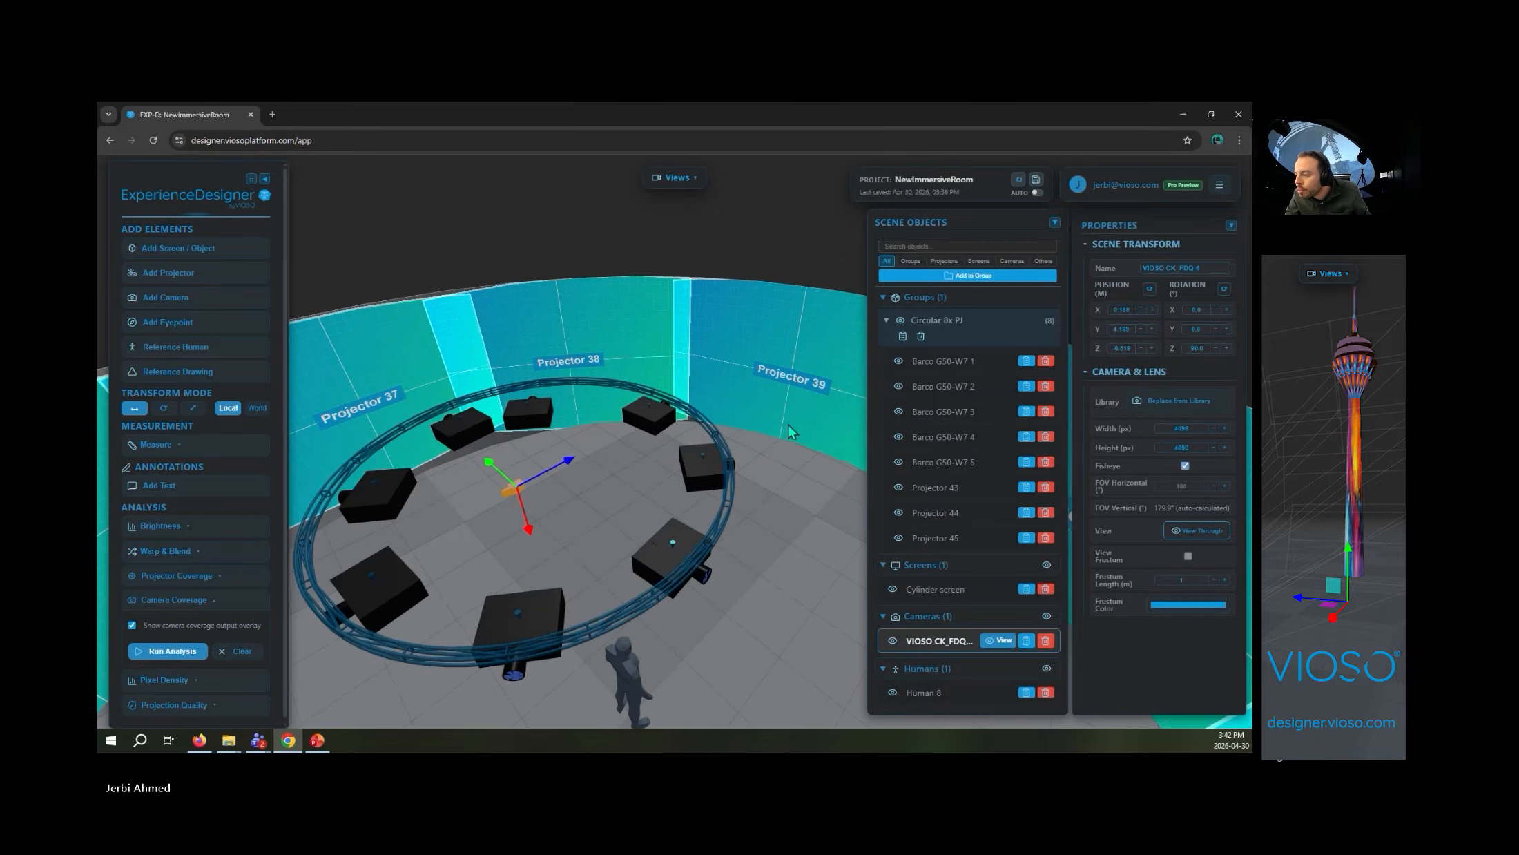
{"action": "left_click_drag", "start_coordinate": [789, 426], "coordinate": [687, 499]}
{"action": "type", "text": "0"}
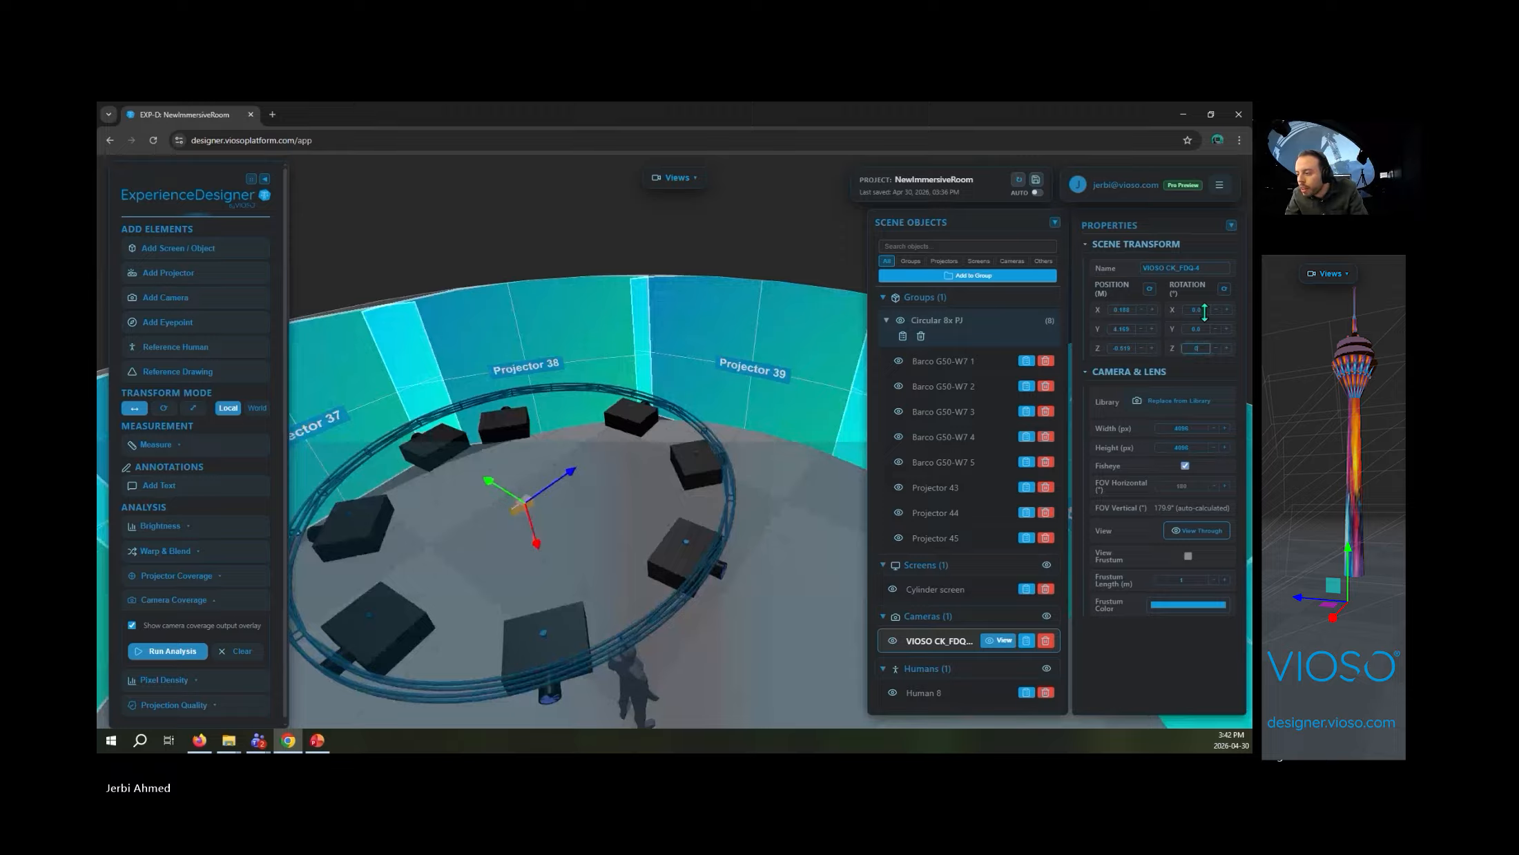
{"action": "key", "text": "Return"}
- Set the VIOSO CK_FDQ-4 camera's X rotation to -90° so it faces down toward the floor
{"action": "left_click", "coordinate": [1205, 312]}
{"action": "type", "text": "-9"}
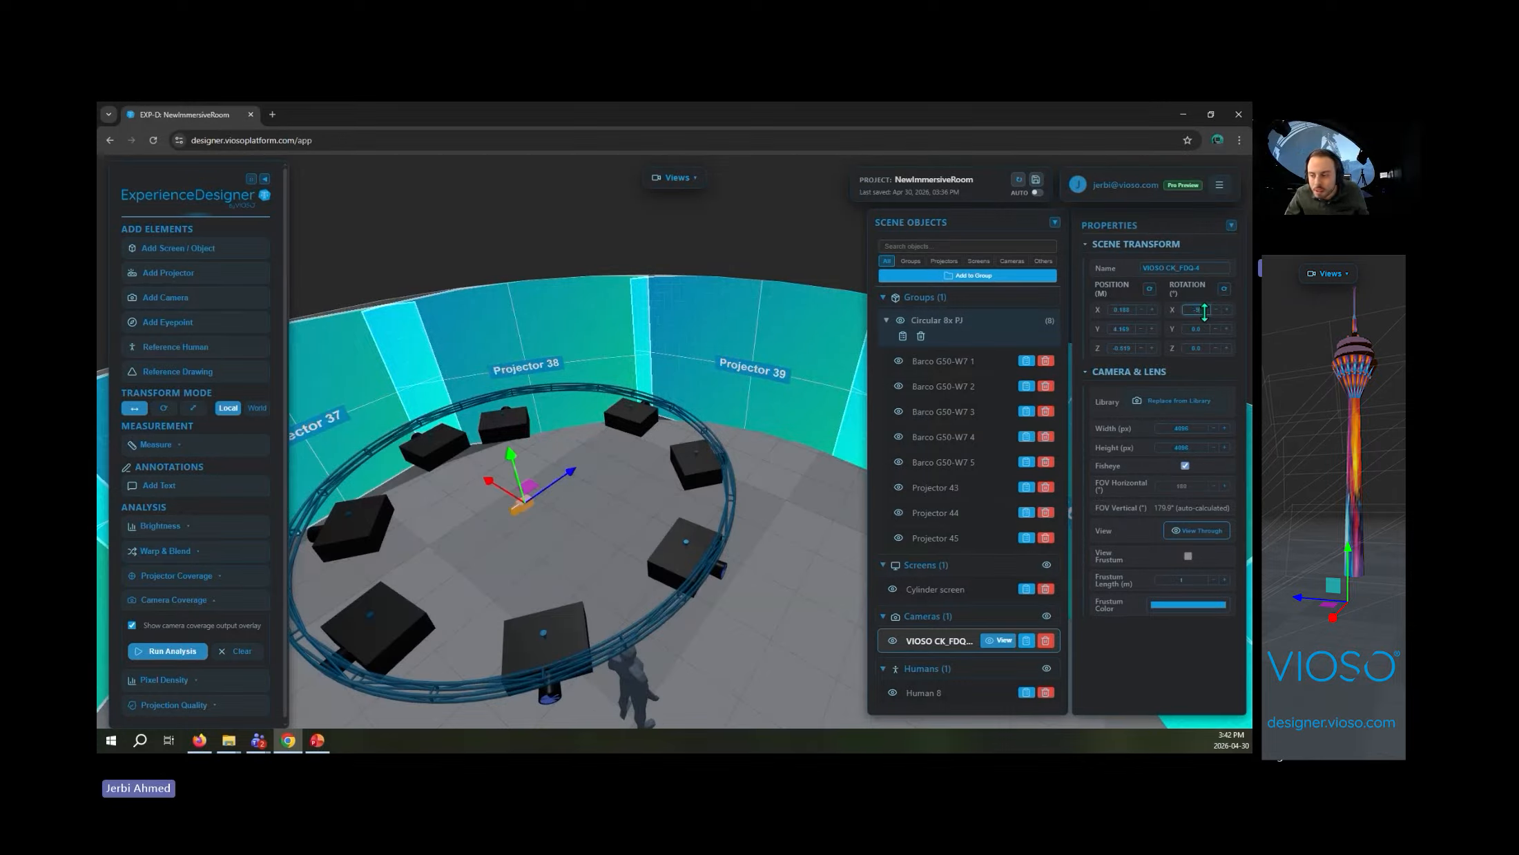
{"action": "type", "text": "0"}
{"action": "key", "text": "Return"}
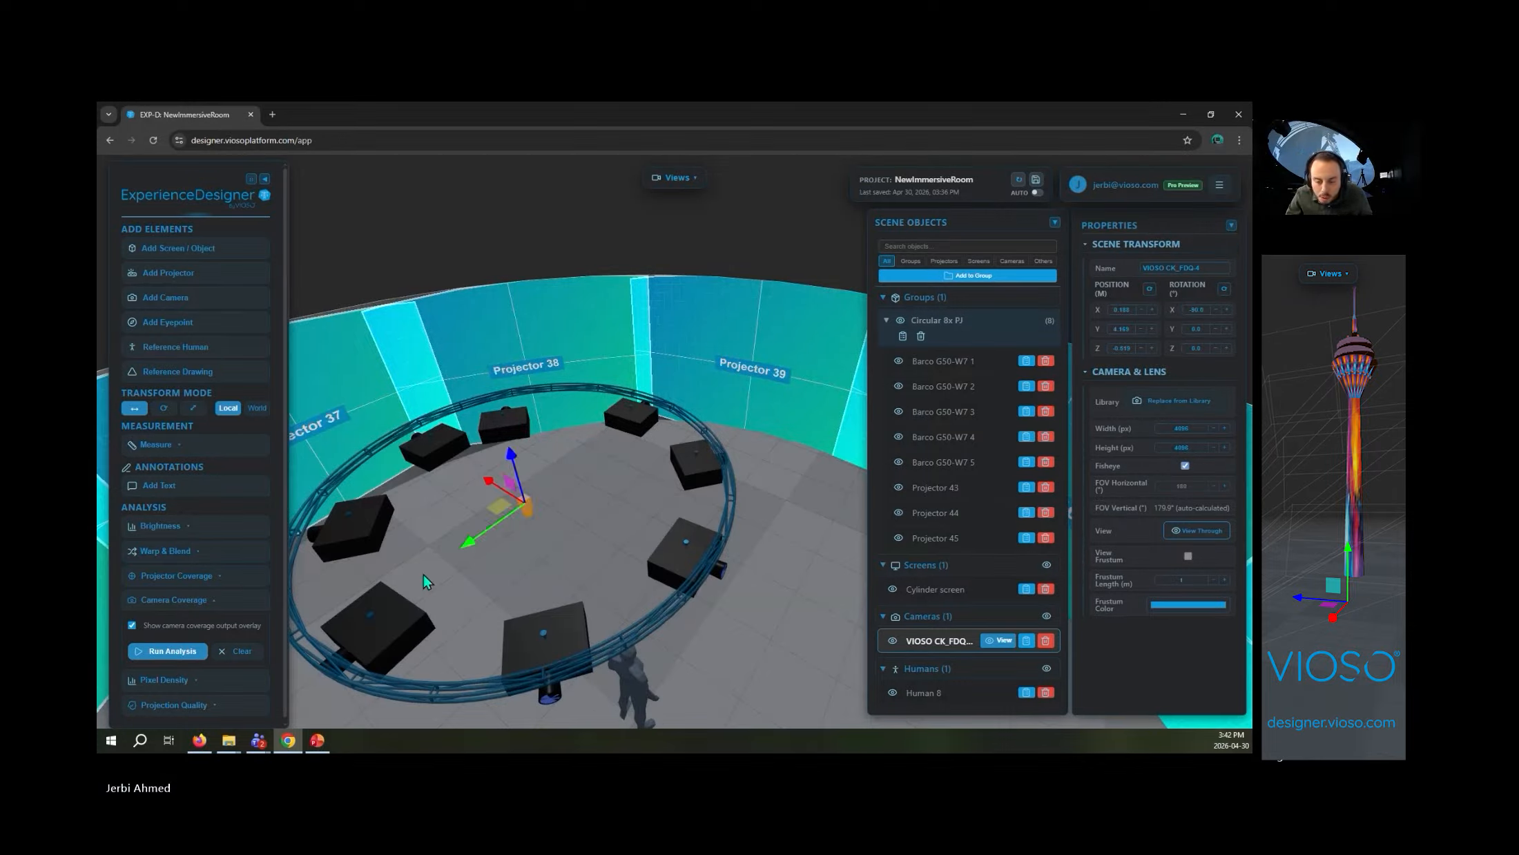
{"action": "scroll", "coordinate": [585, 533], "scroll_direction": "down", "scroll_amount": 5}
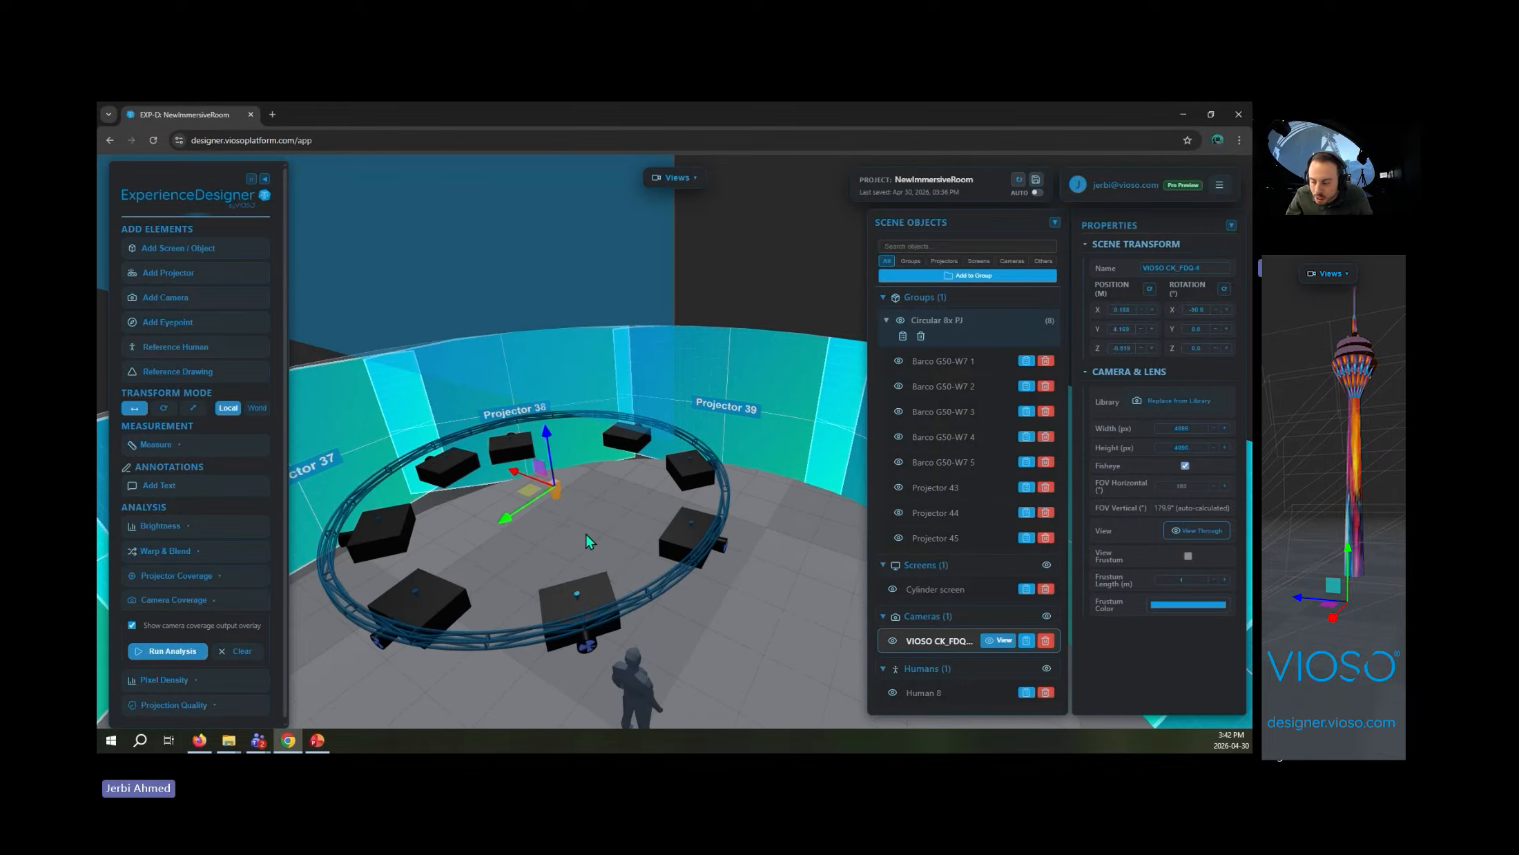
- Open the VIOSO CK_FDQ-4 camera's view and raise the camera above the projector ring
{"action": "left_click", "coordinate": [1001, 640]}
{"action": "left_click_drag", "start_coordinate": [608, 436], "coordinate": [625, 373]}
{"action": "scroll", "coordinate": [665, 535], "scroll_direction": "down", "scroll_amount": 6}
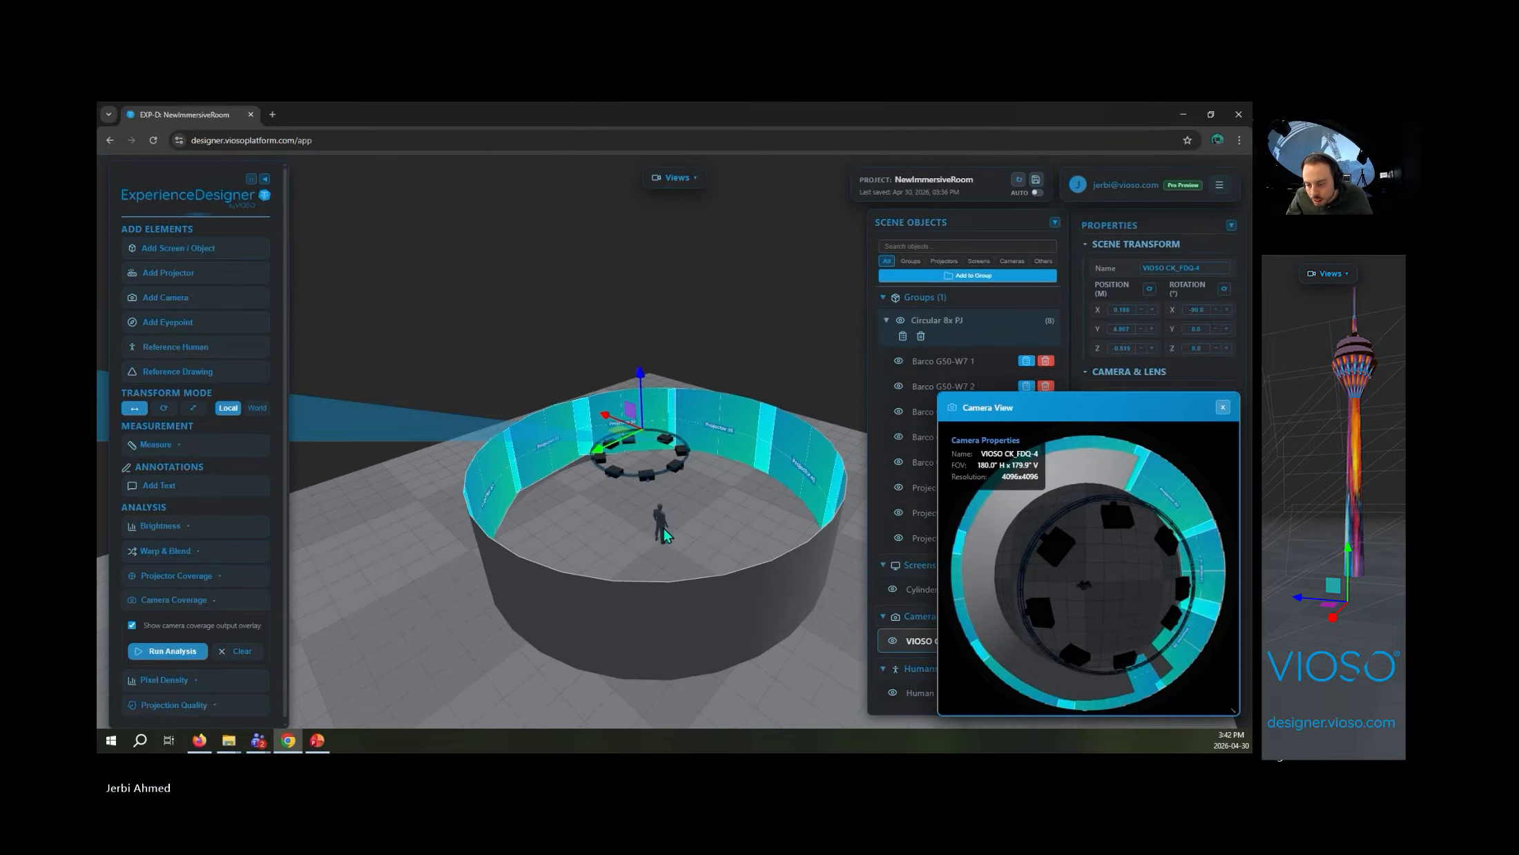
{"action": "scroll", "coordinate": [665, 535], "scroll_direction": "up", "scroll_amount": 6}
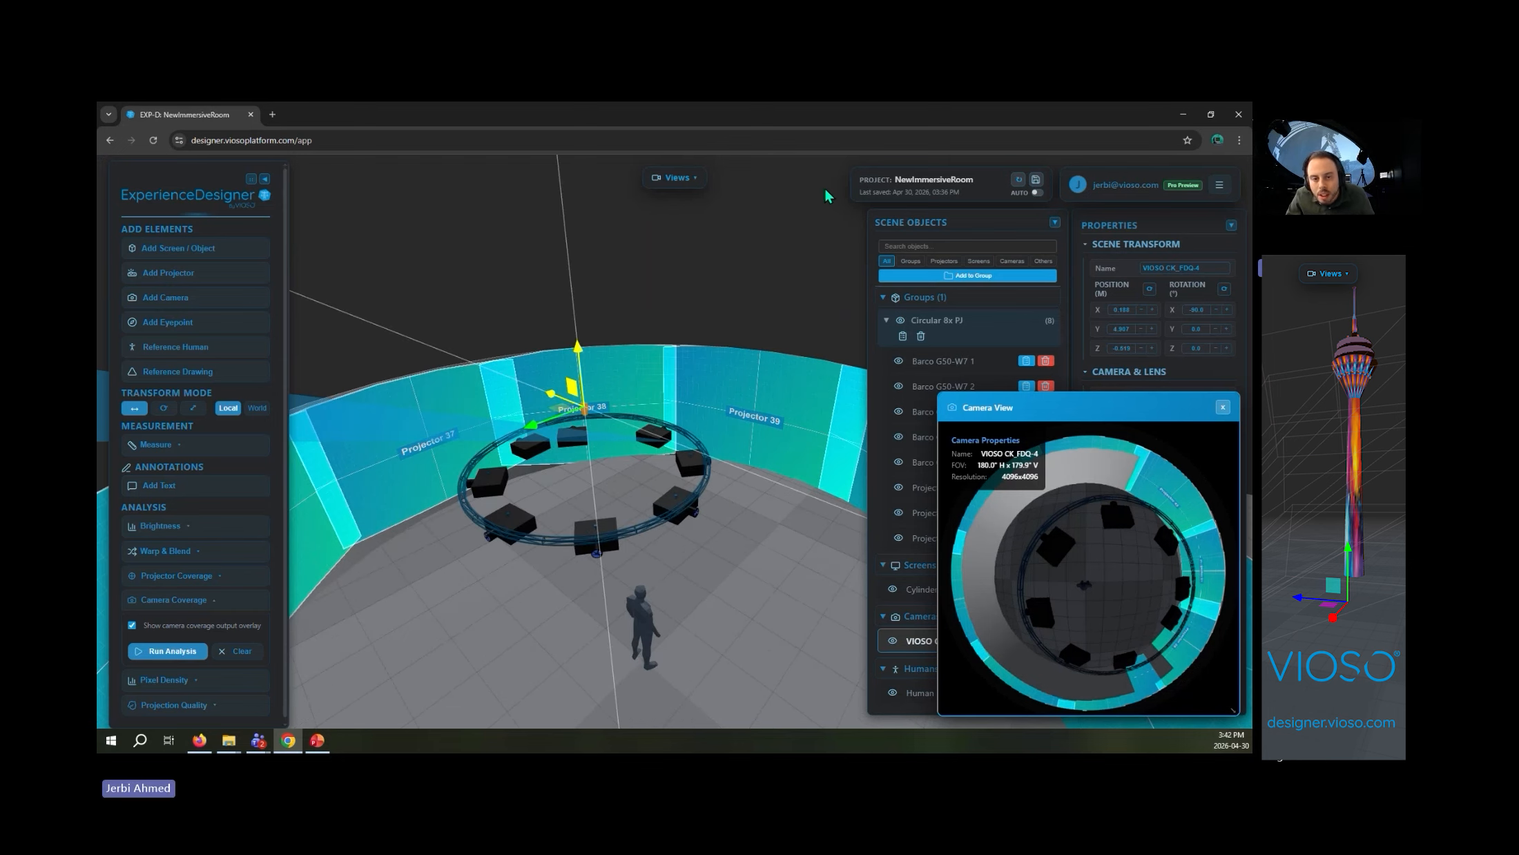
- Save and reload the project, and reopen the VIOSO CK_FDQ-4 camera's view
{"action": "left_click", "coordinate": [1018, 179]}
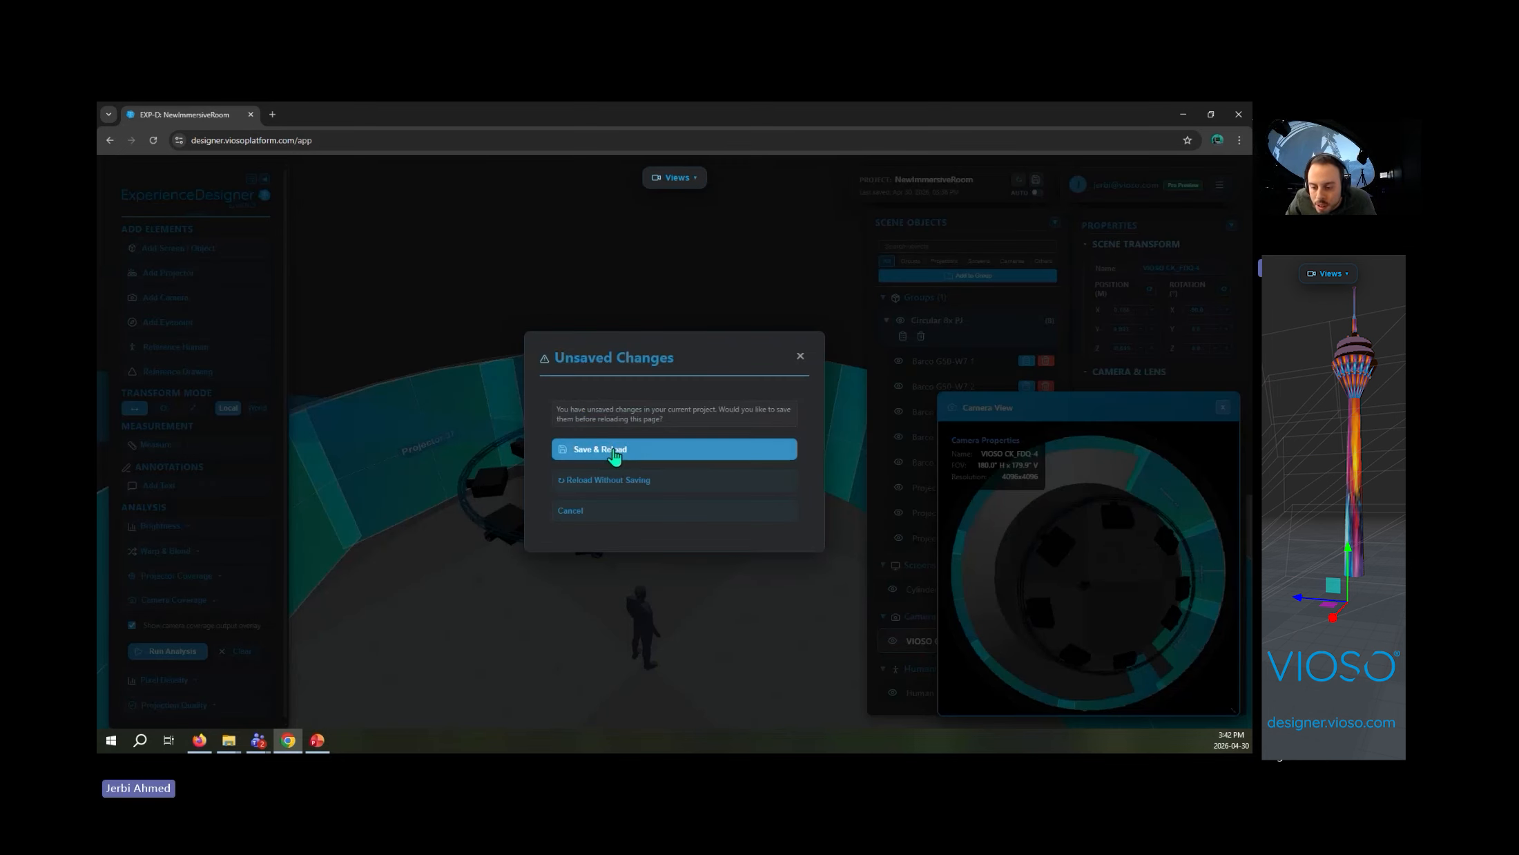
{"action": "left_click", "coordinate": [613, 451]}
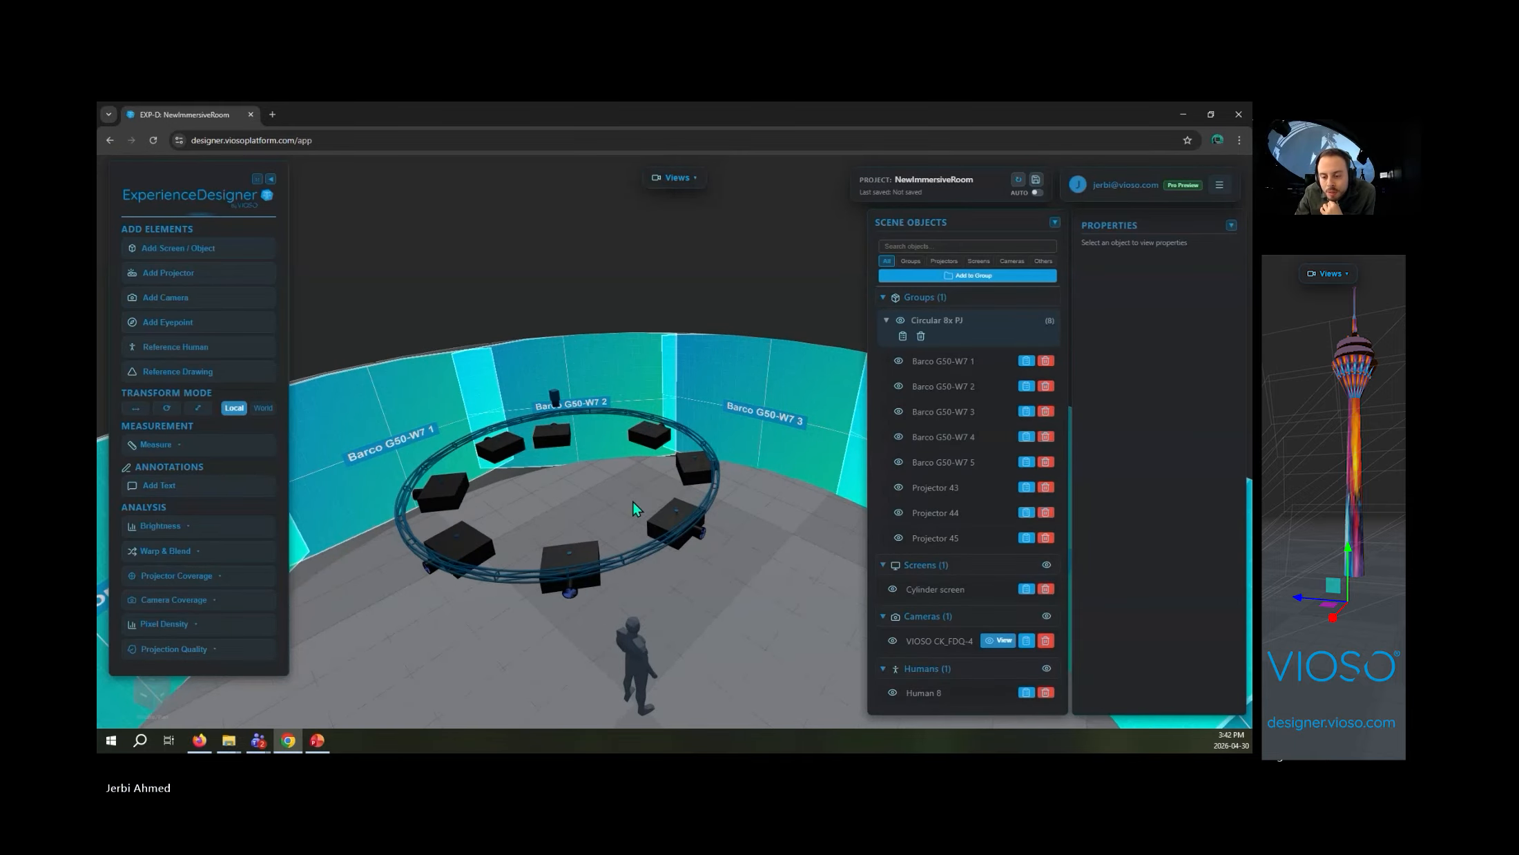
{"action": "left_click", "coordinate": [556, 400]}
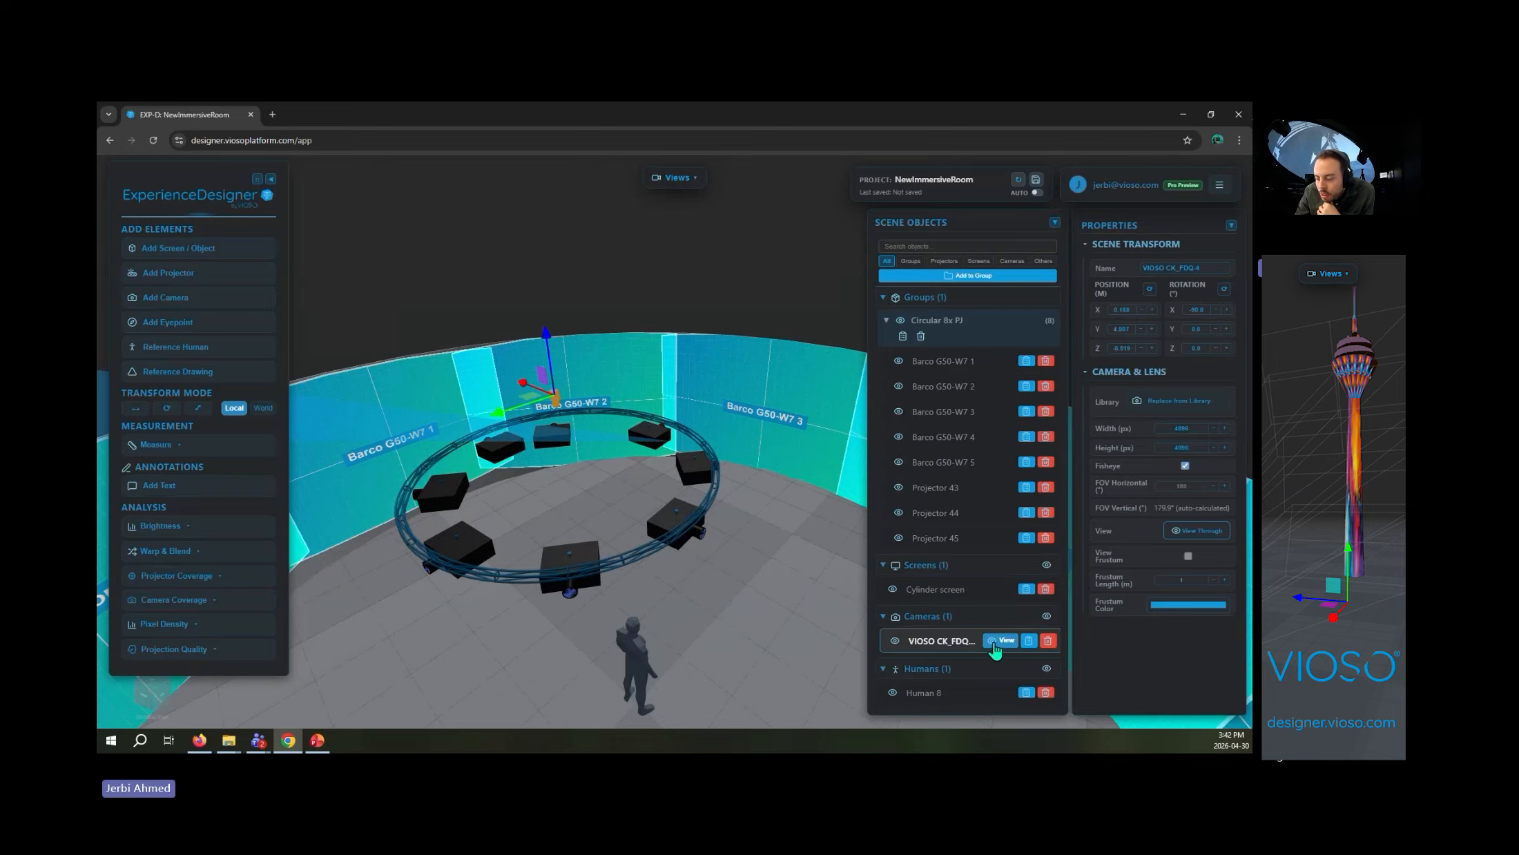
{"action": "left_click", "coordinate": [998, 642]}
- Lower the VIOSO CK_FDQ-4 camera to just below the projector ring, clearing the projectors from its view of the screen
{"action": "scroll", "coordinate": [732, 601], "scroll_direction": "down", "scroll_amount": 4}
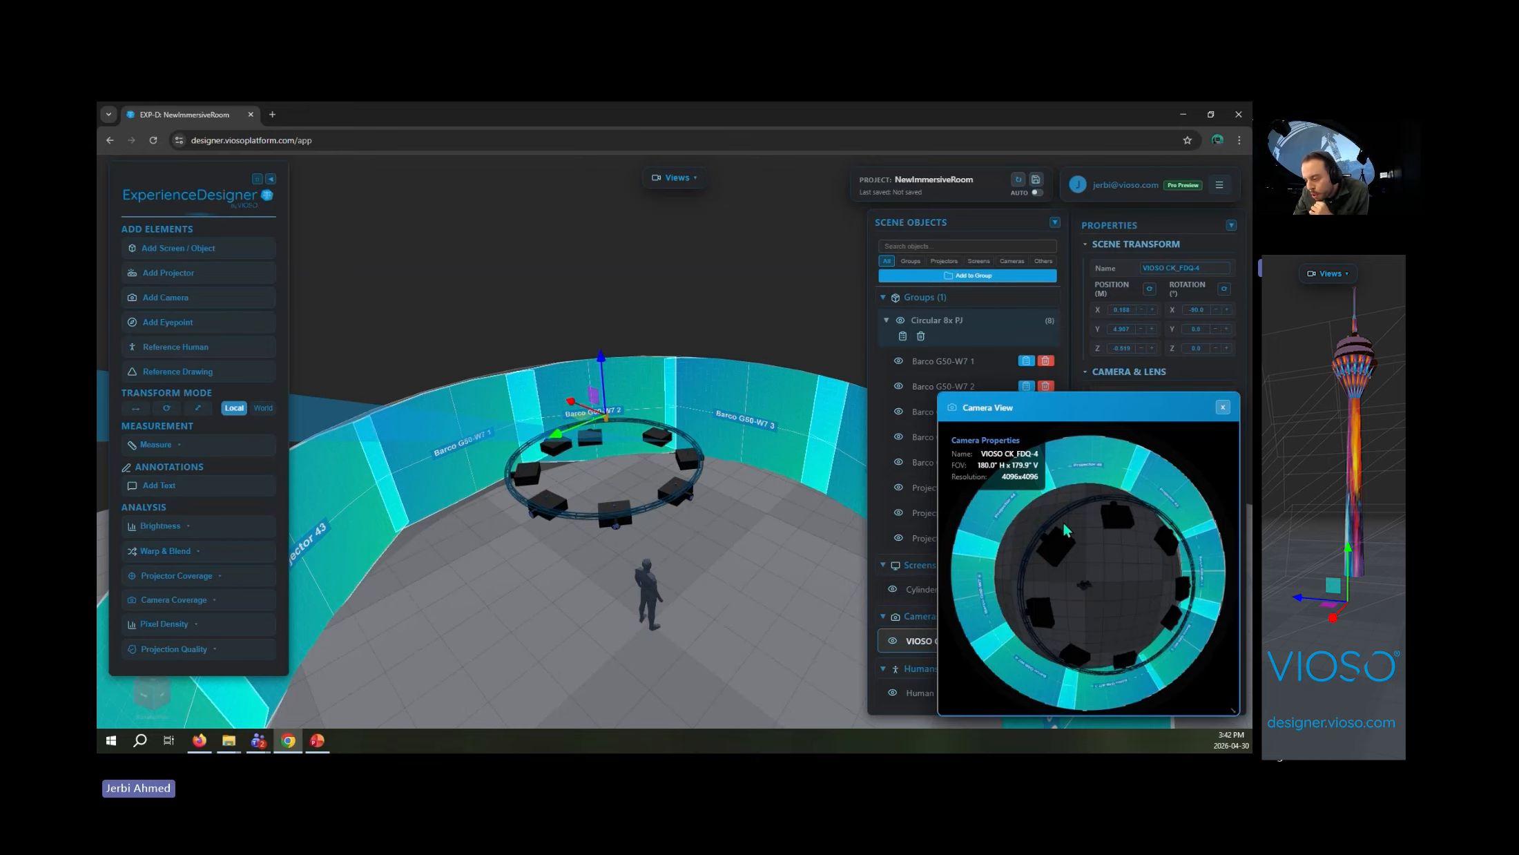
{"action": "left_click_drag", "start_coordinate": [607, 366], "coordinate": [618, 452]}
{"action": "left_click_drag", "start_coordinate": [698, 560], "coordinate": [674, 516]}
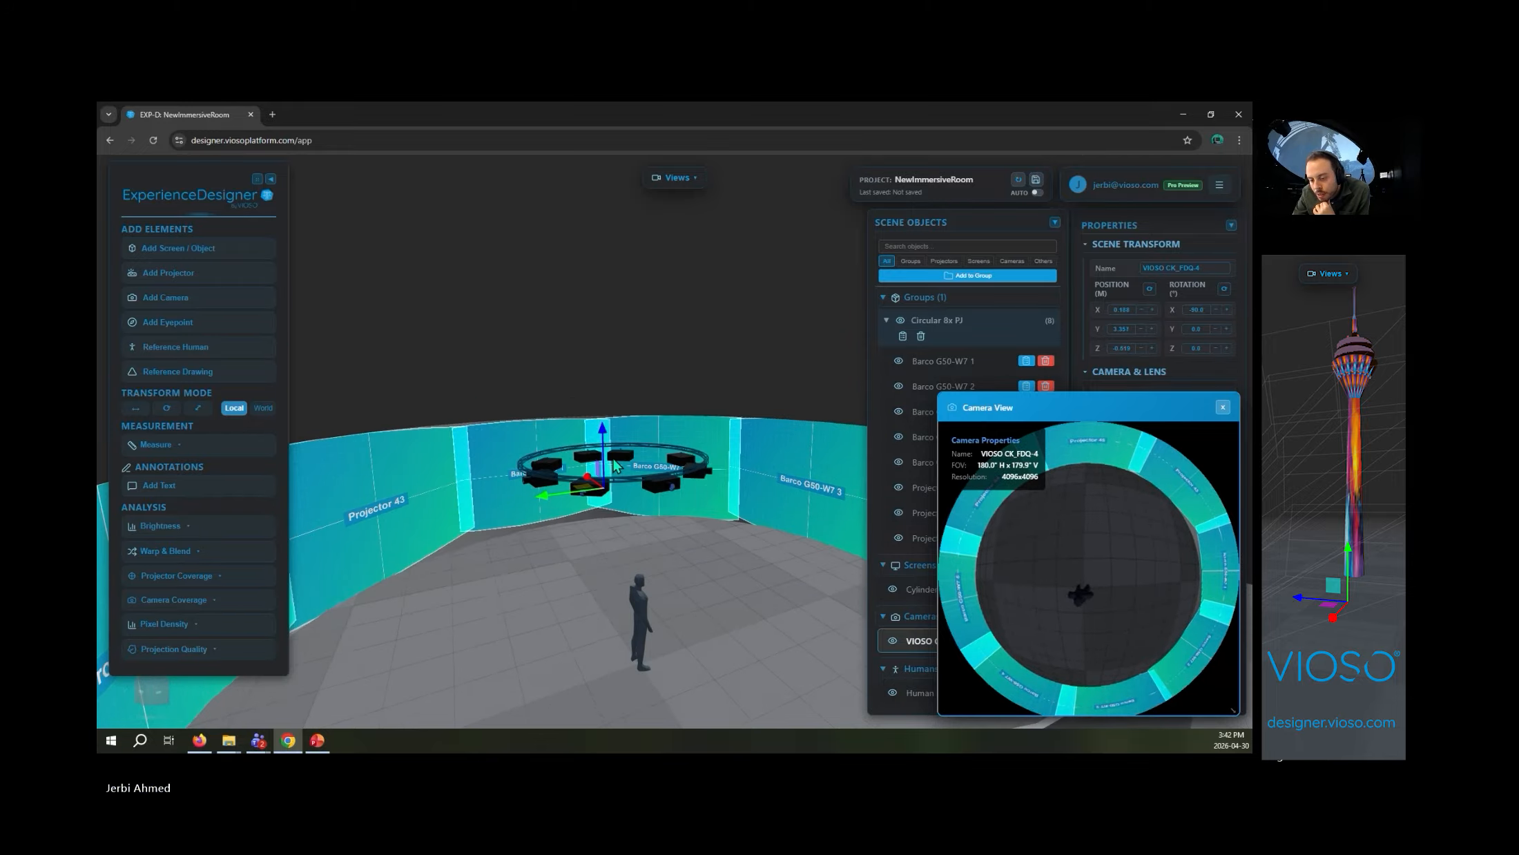
- Raise the VIOSO CK_FDQ-4 camera slightly to recheck its coverage, and close its camera view
{"action": "left_click_drag", "start_coordinate": [603, 439], "coordinate": [603, 424]}
{"action": "scroll", "coordinate": [722, 580], "scroll_direction": "down", "scroll_amount": 8}
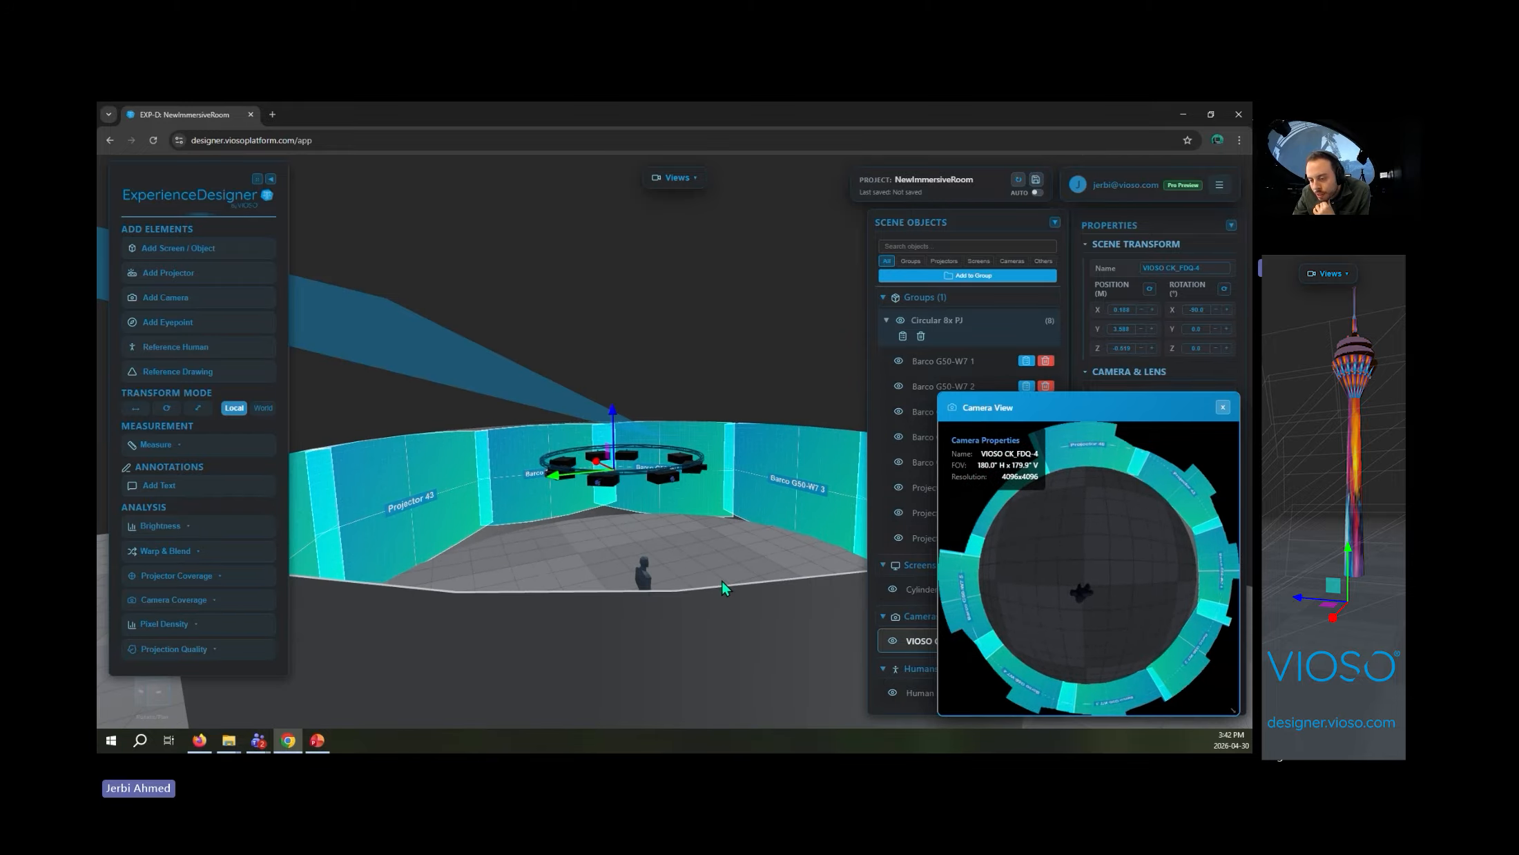
{"action": "left_click", "coordinate": [906, 360]}
{"action": "left_click_drag", "start_coordinate": [768, 392], "coordinate": [759, 570]}
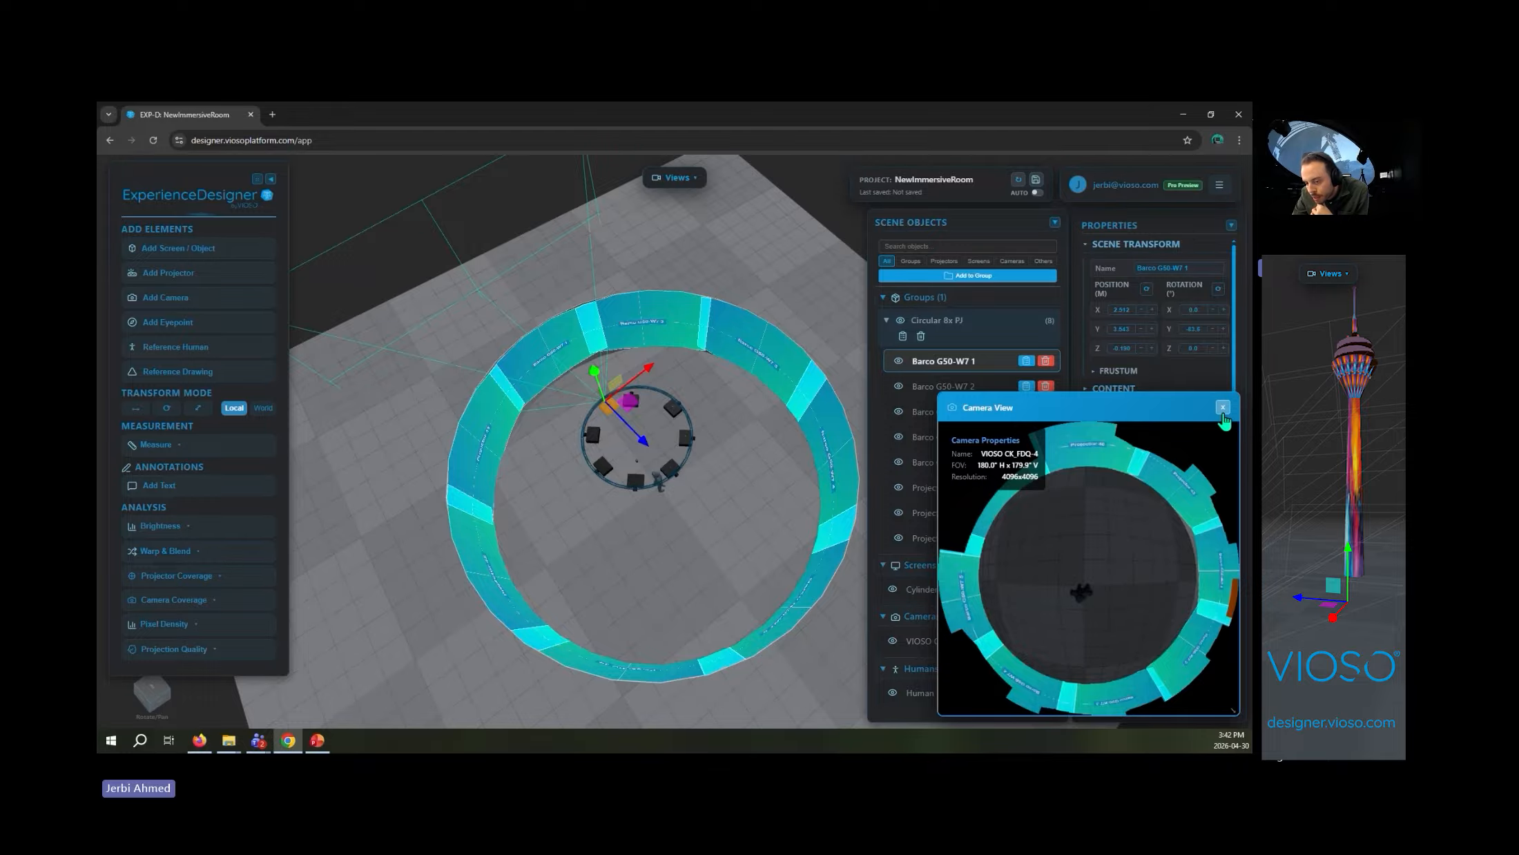
{"action": "left_click", "coordinate": [1223, 407]}
{"action": "scroll", "coordinate": [613, 573], "scroll_direction": "up", "scroll_amount": 5}
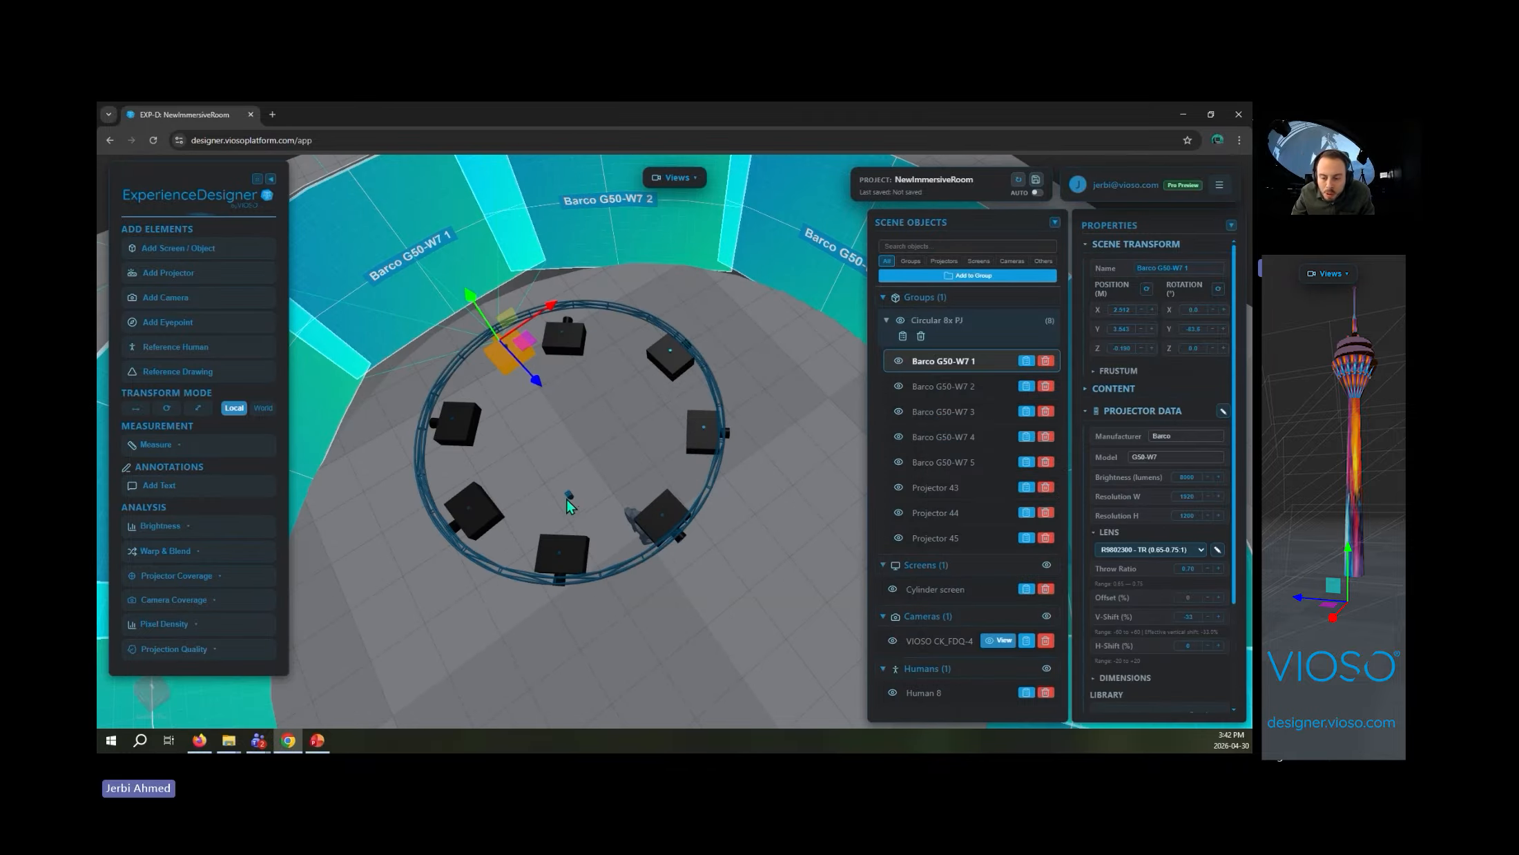
- Delete the fisheye camera inside the projector ring and add a VIOSO CK_W76-4 camera from the library in its place
{"action": "left_click", "coordinate": [572, 500]}
{"action": "key", "text": "Delete"}
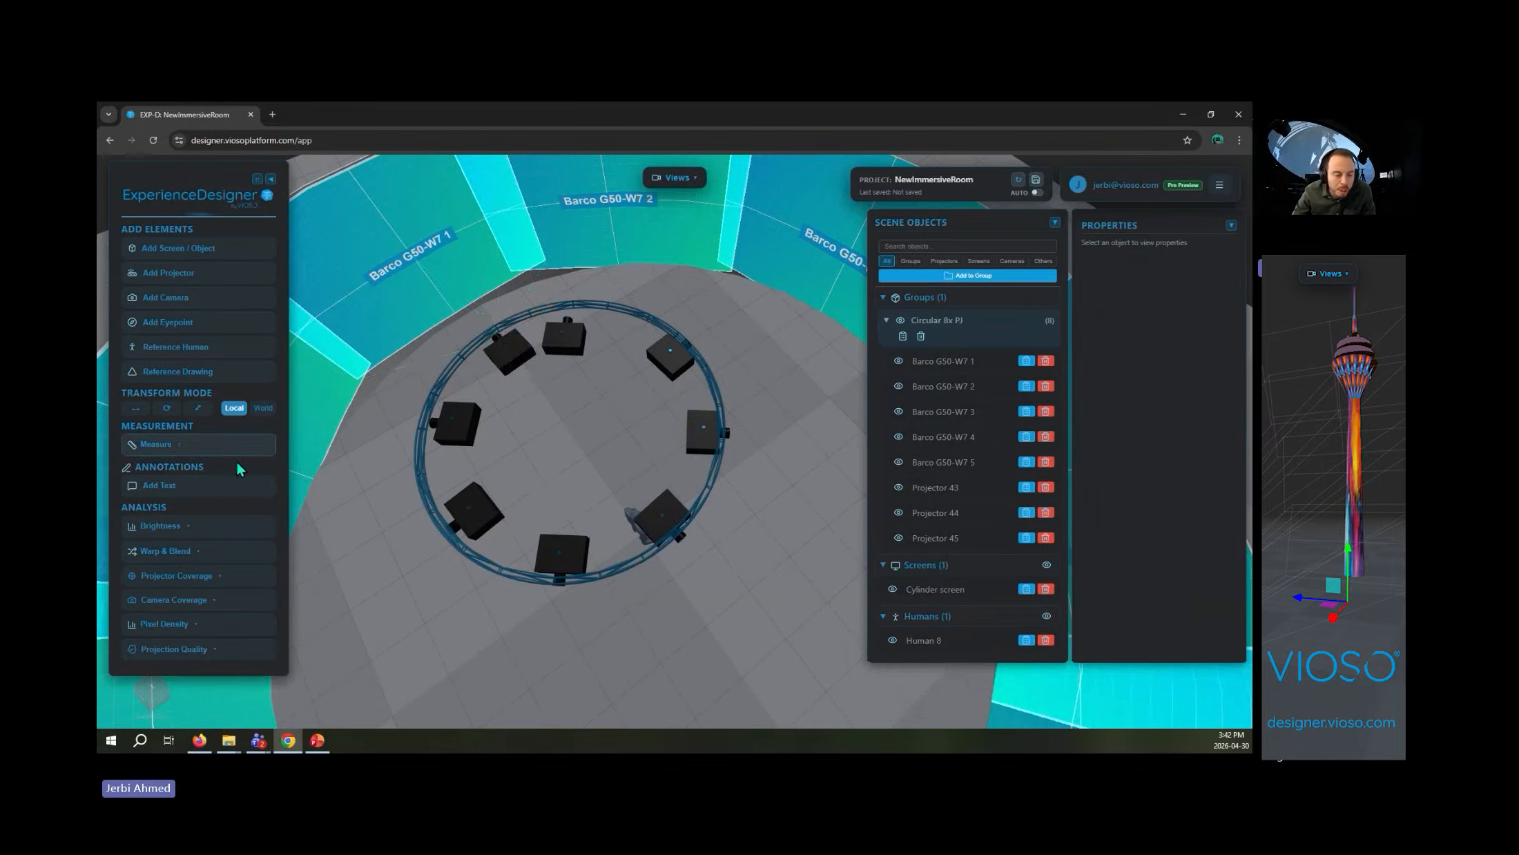
{"action": "left_click", "coordinate": [202, 311]}
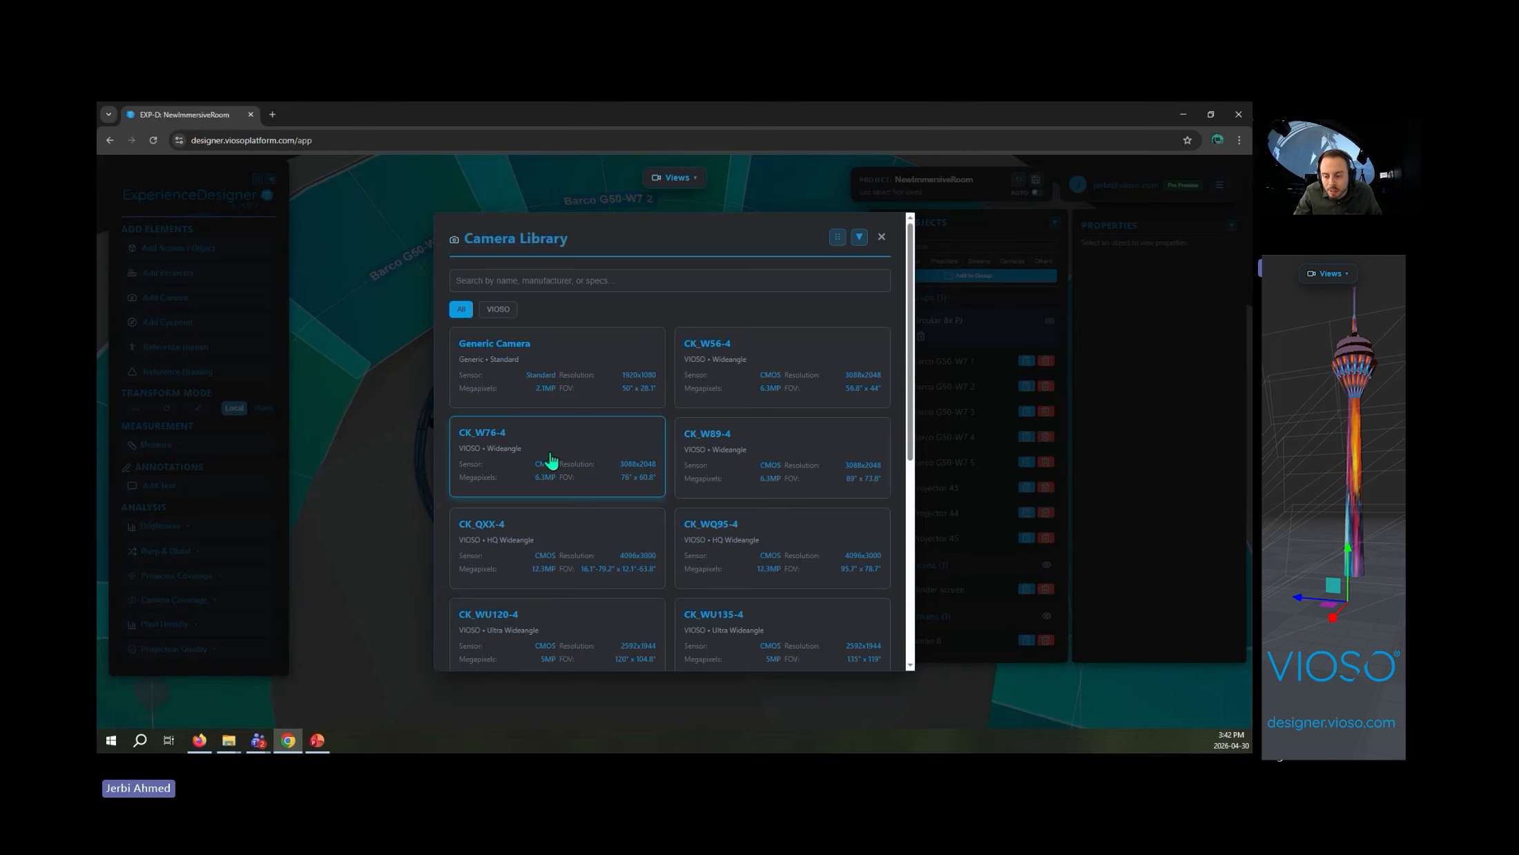
{"action": "left_click", "coordinate": [550, 459]}
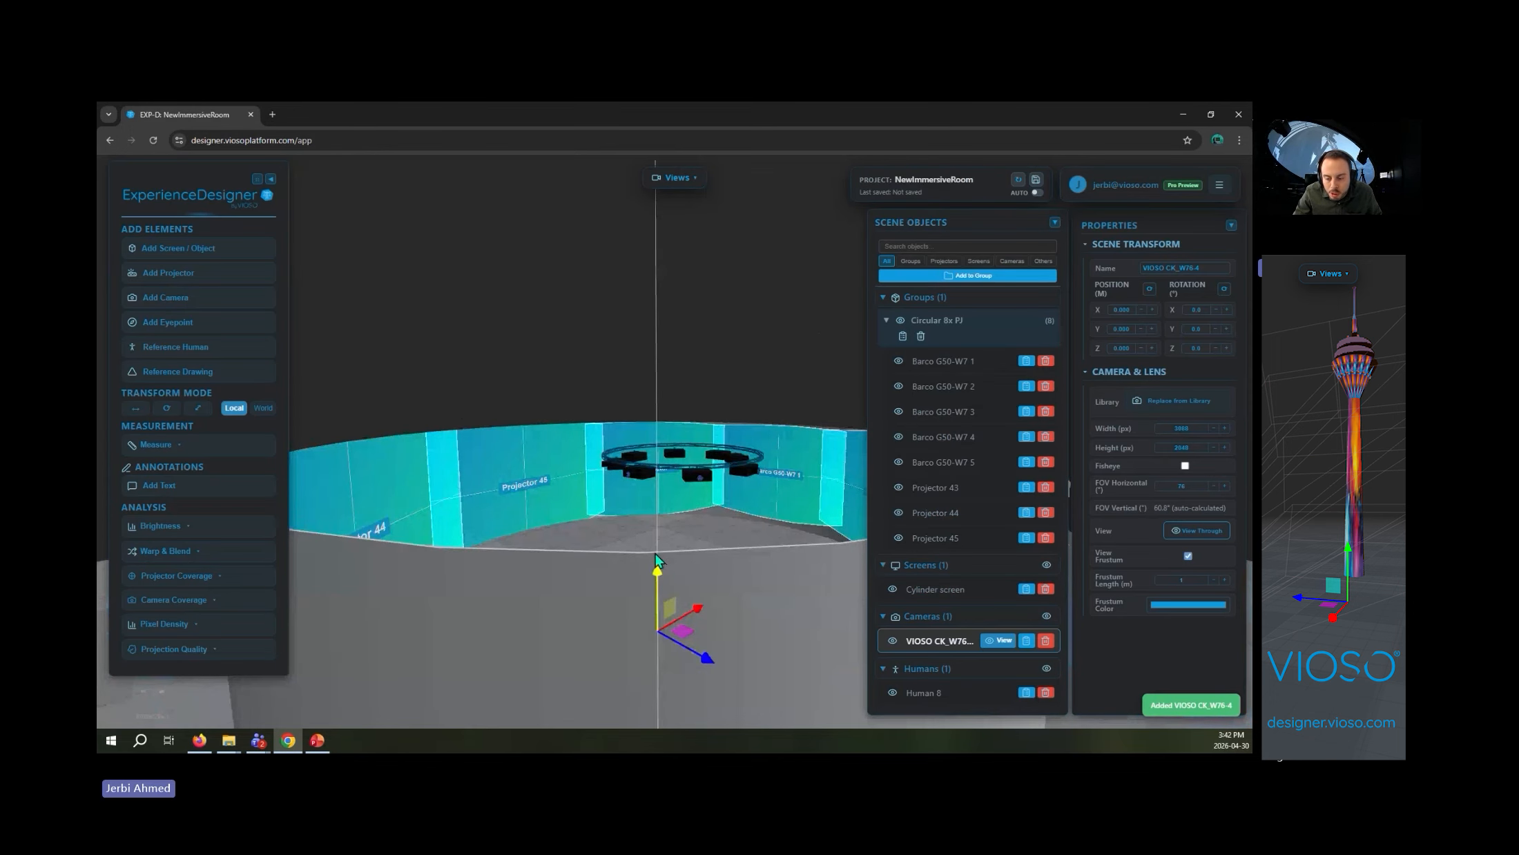
- Raise the VIOSO CK_W76-4 camera to a height of about 2.47 m and check its view of the screen
{"action": "left_click_drag", "start_coordinate": [656, 562], "coordinate": [654, 491]}
{"action": "left_click_drag", "start_coordinate": [654, 624], "coordinate": [609, 674]}
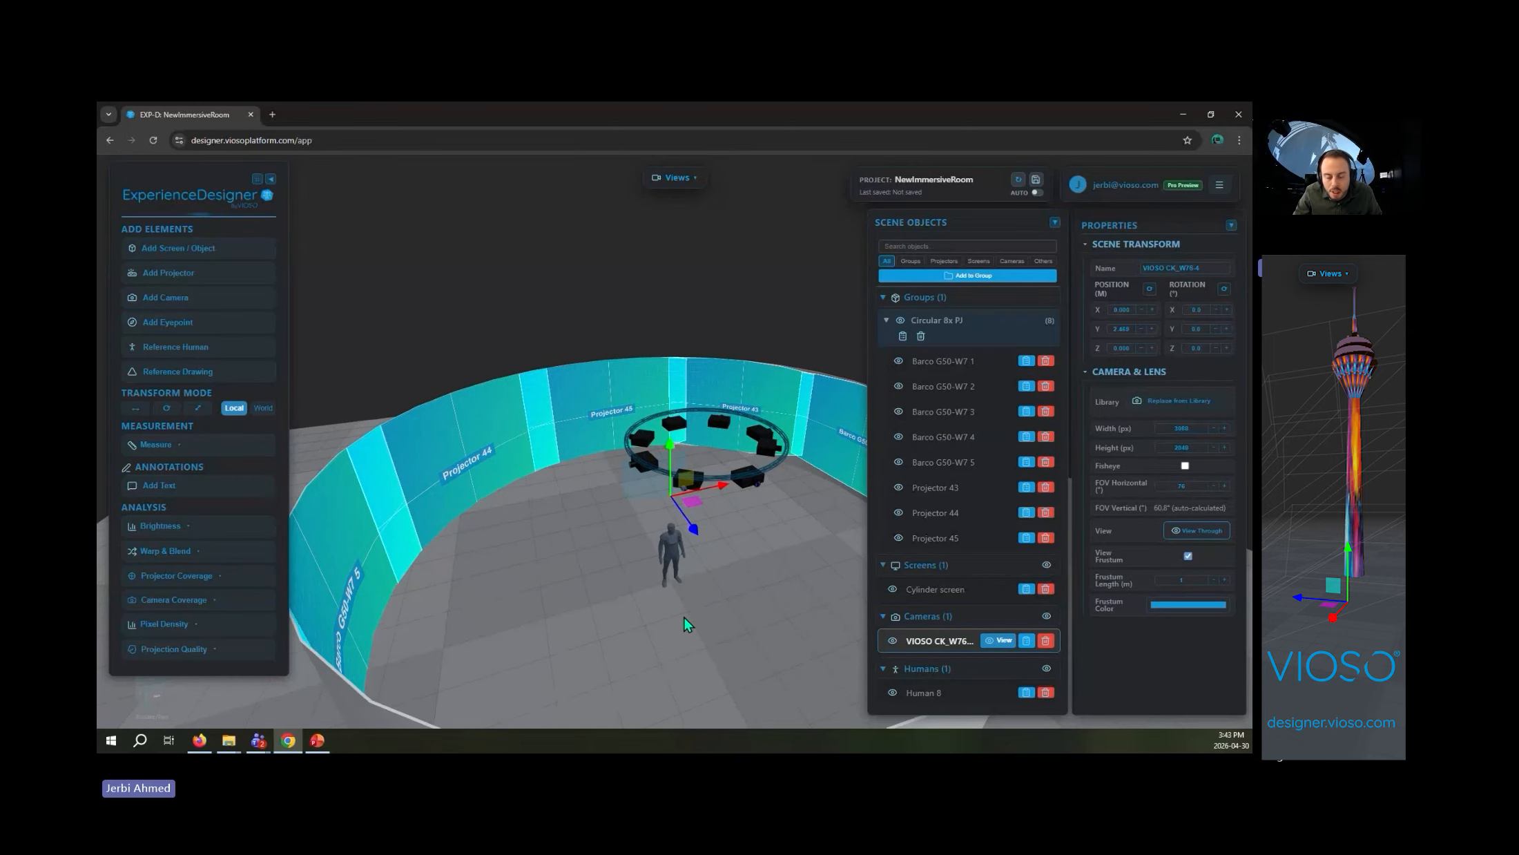
{"action": "left_click_drag", "start_coordinate": [683, 617], "coordinate": [702, 608]}
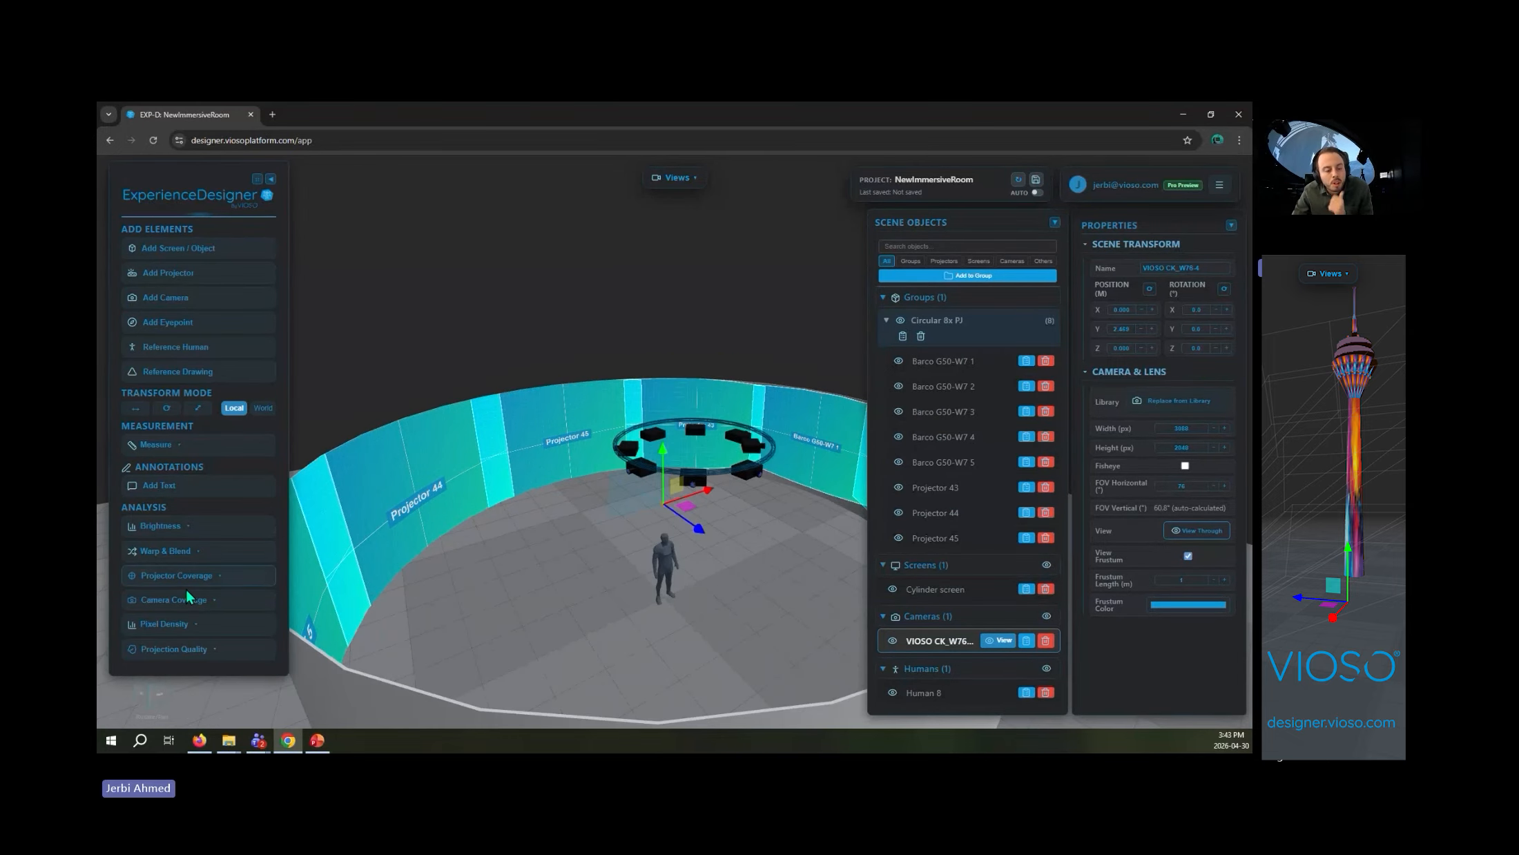
{"action": "left_click", "coordinate": [994, 641]}
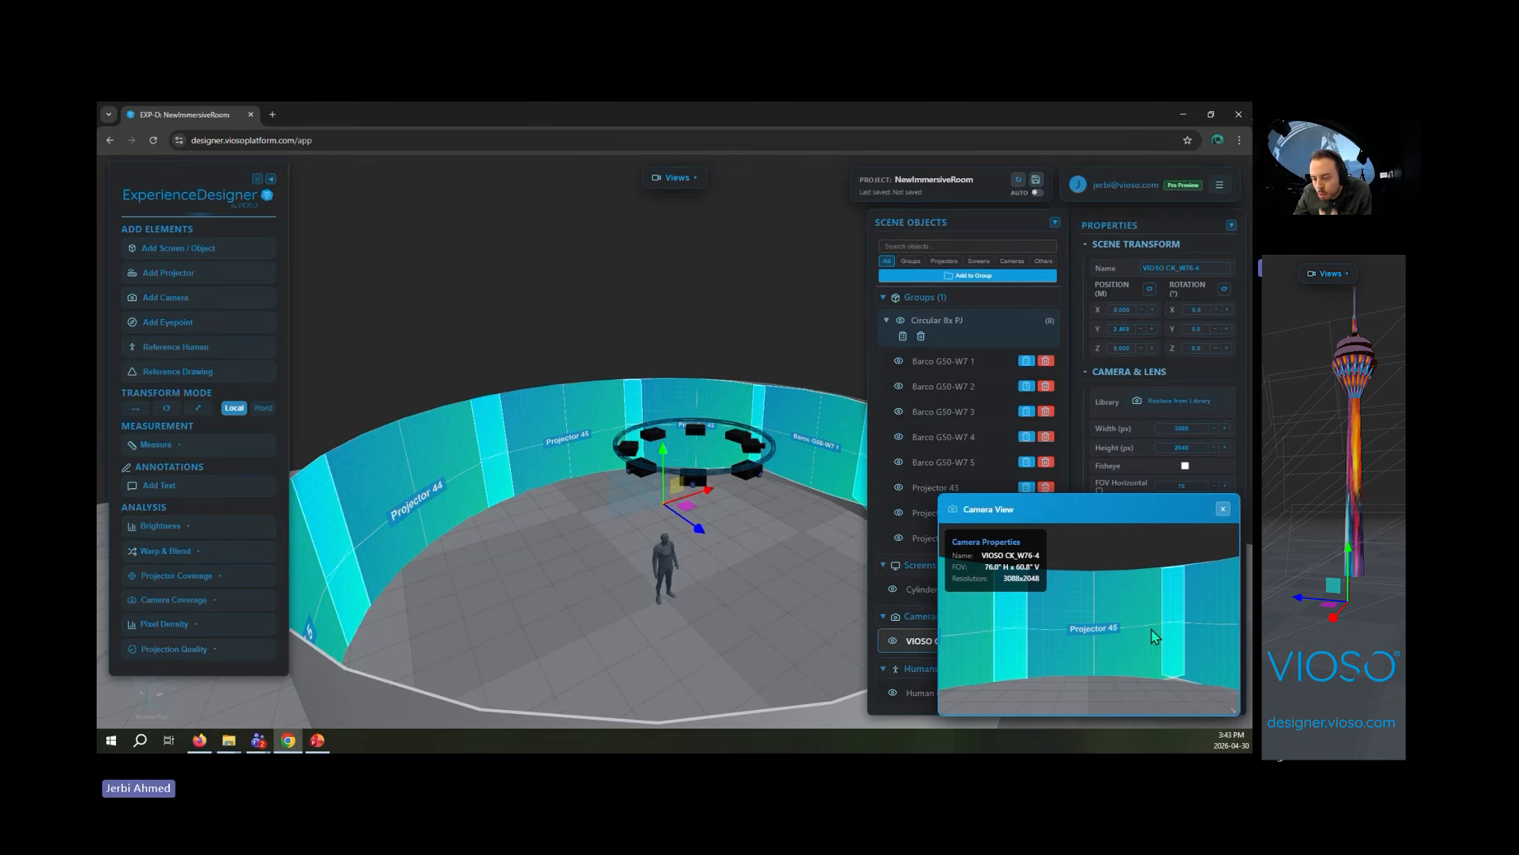
{"action": "left_click", "coordinate": [1223, 509]}
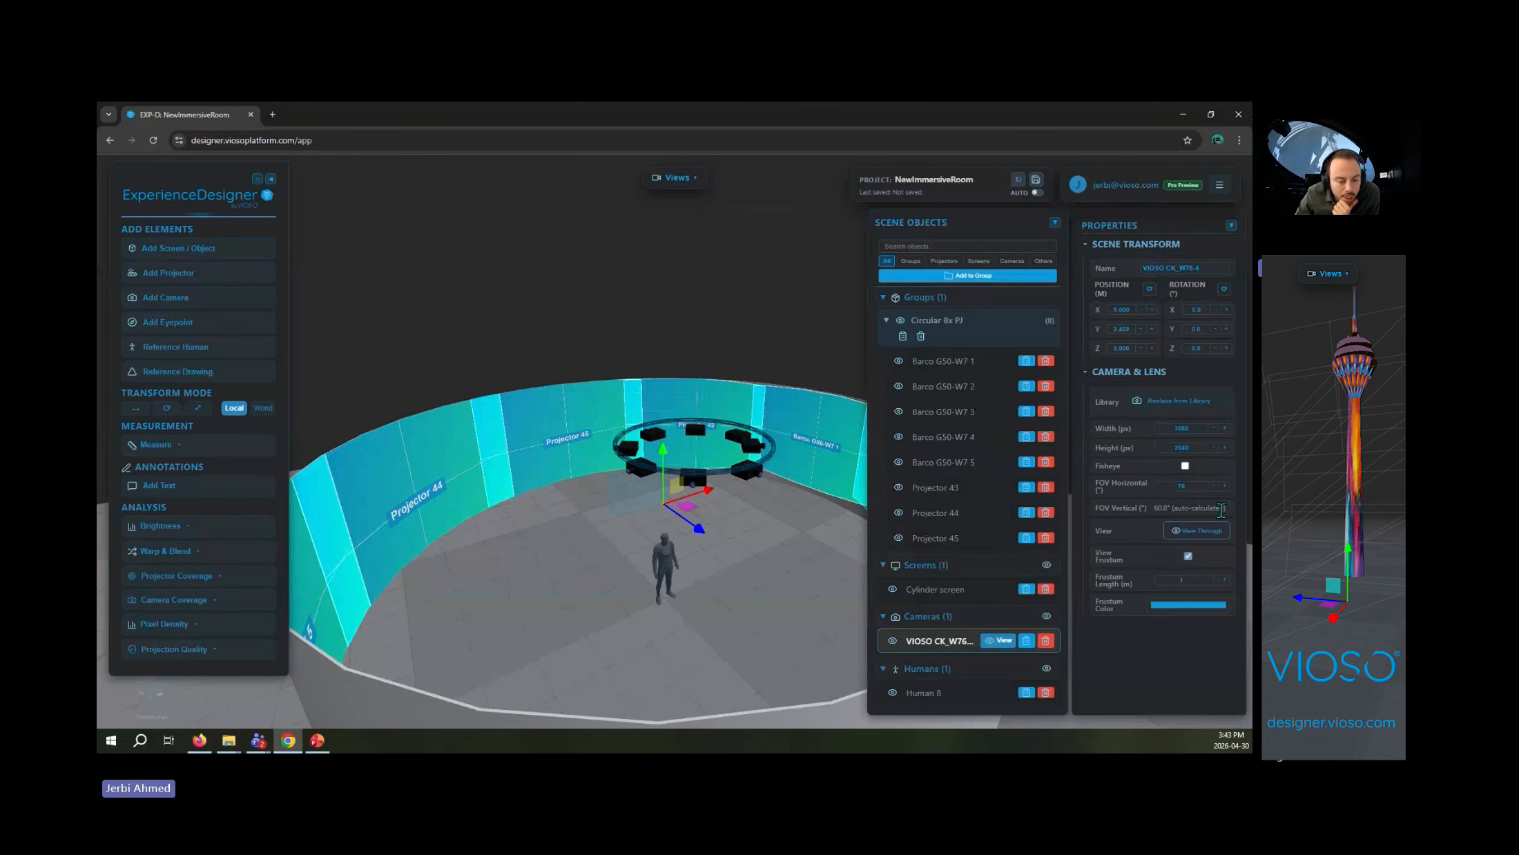
- Run the projector coverage analysis, followed by the camera coverage analysis with the coverage output overlay shown
{"action": "left_click", "coordinate": [176, 575]}
{"action": "left_click", "coordinate": [172, 603]}
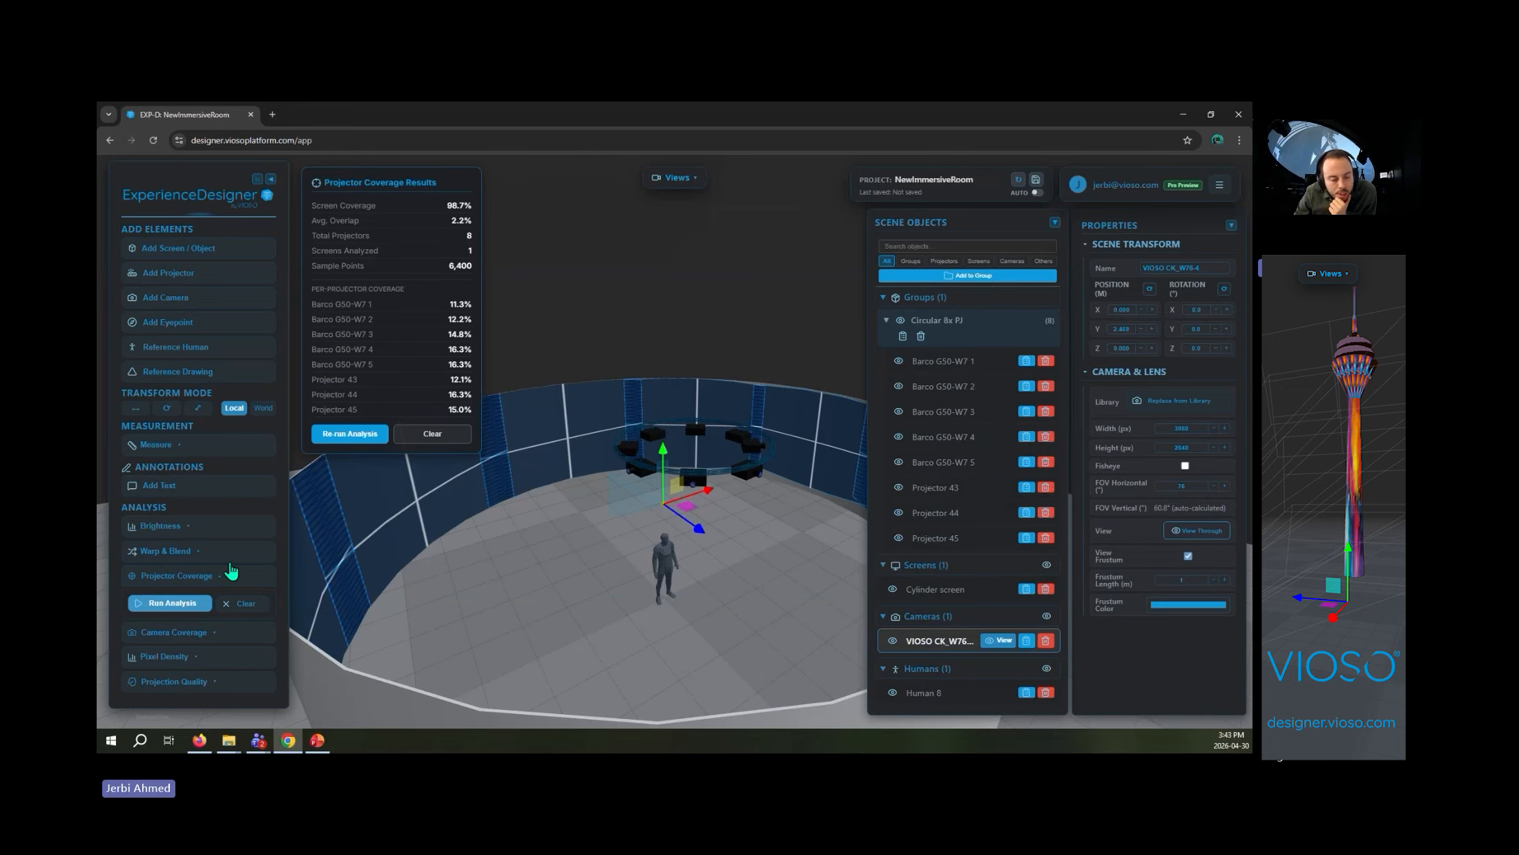
{"action": "left_click", "coordinate": [177, 633]}
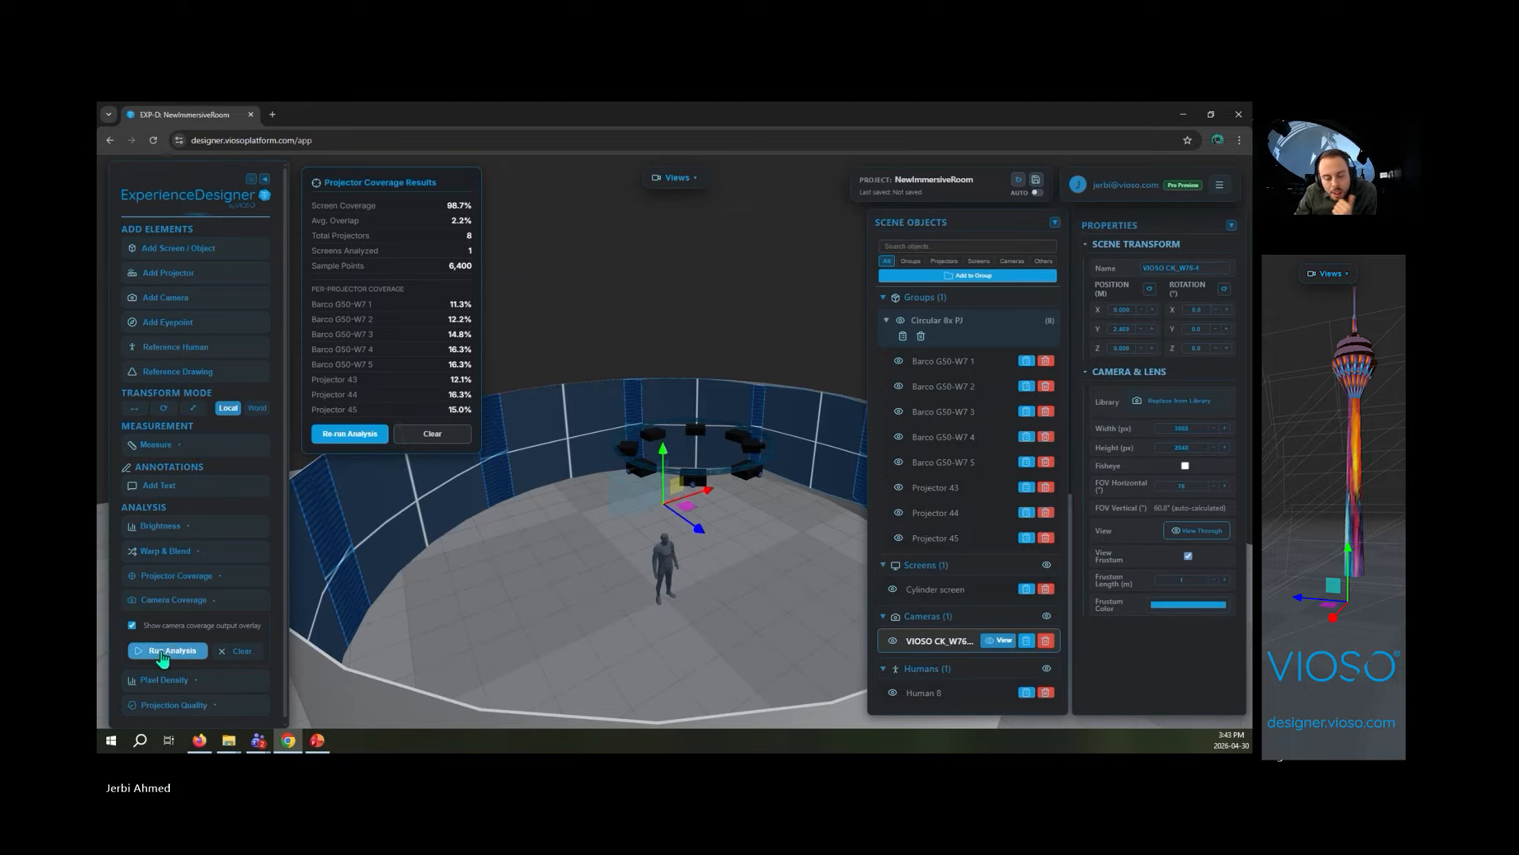
{"action": "left_click", "coordinate": [166, 652]}
- Examine the camera coverage dots on the cylinder screen and compare them with the VIOSO CK_W76-4 camera's view
{"action": "left_click_drag", "start_coordinate": [666, 543], "coordinate": [514, 582]}
{"action": "scroll", "coordinate": [561, 553], "scroll_direction": "up", "scroll_amount": 5}
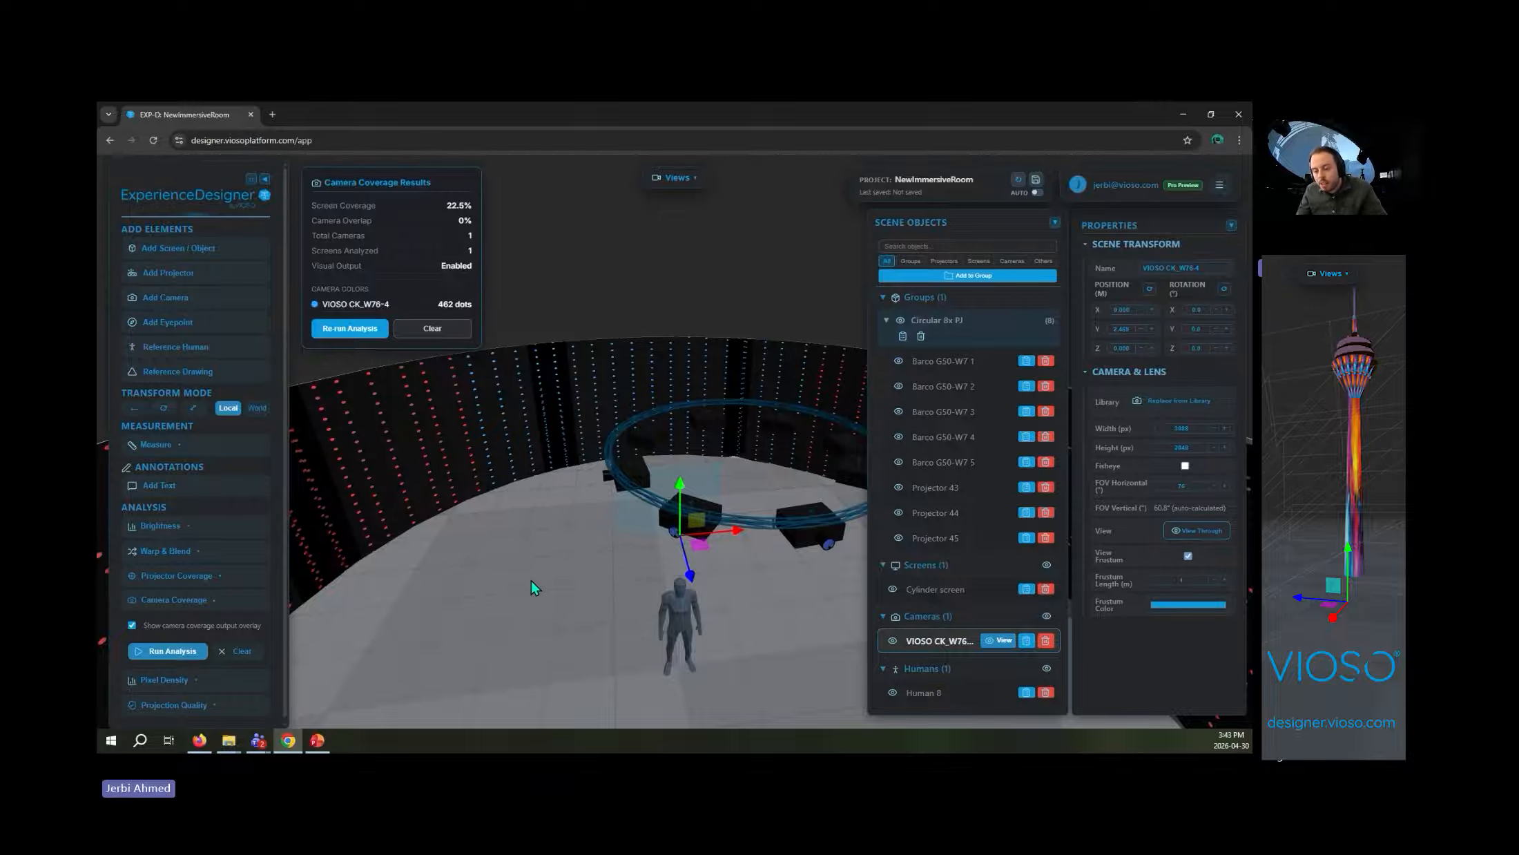
{"action": "left_click_drag", "start_coordinate": [549, 592], "coordinate": [612, 549]}
{"action": "scroll", "coordinate": [612, 546], "scroll_direction": "down", "scroll_amount": 4}
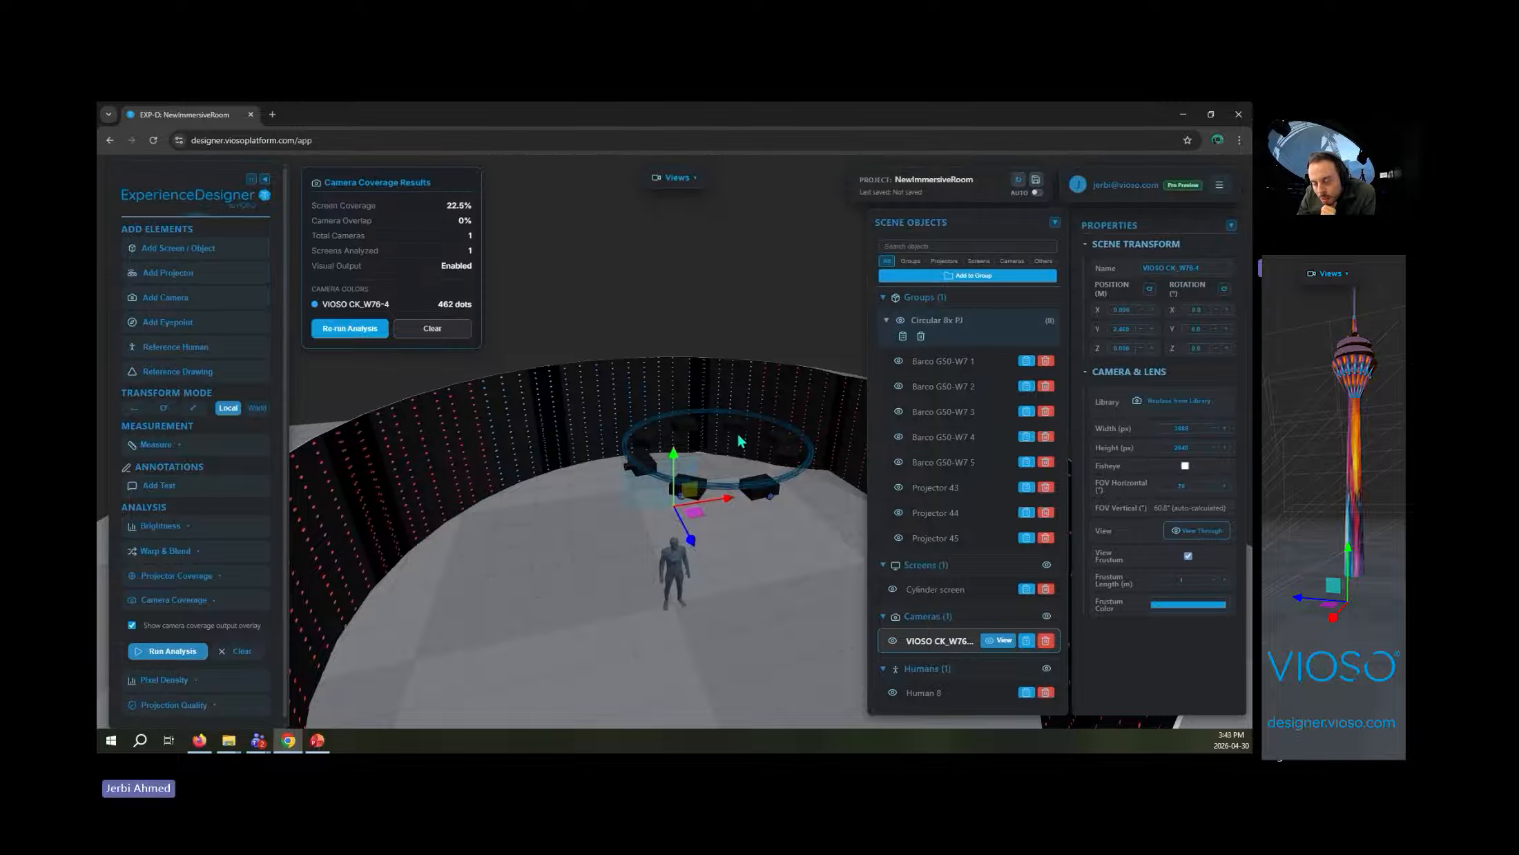
{"action": "scroll", "coordinate": [552, 632], "scroll_direction": "up", "scroll_amount": 5}
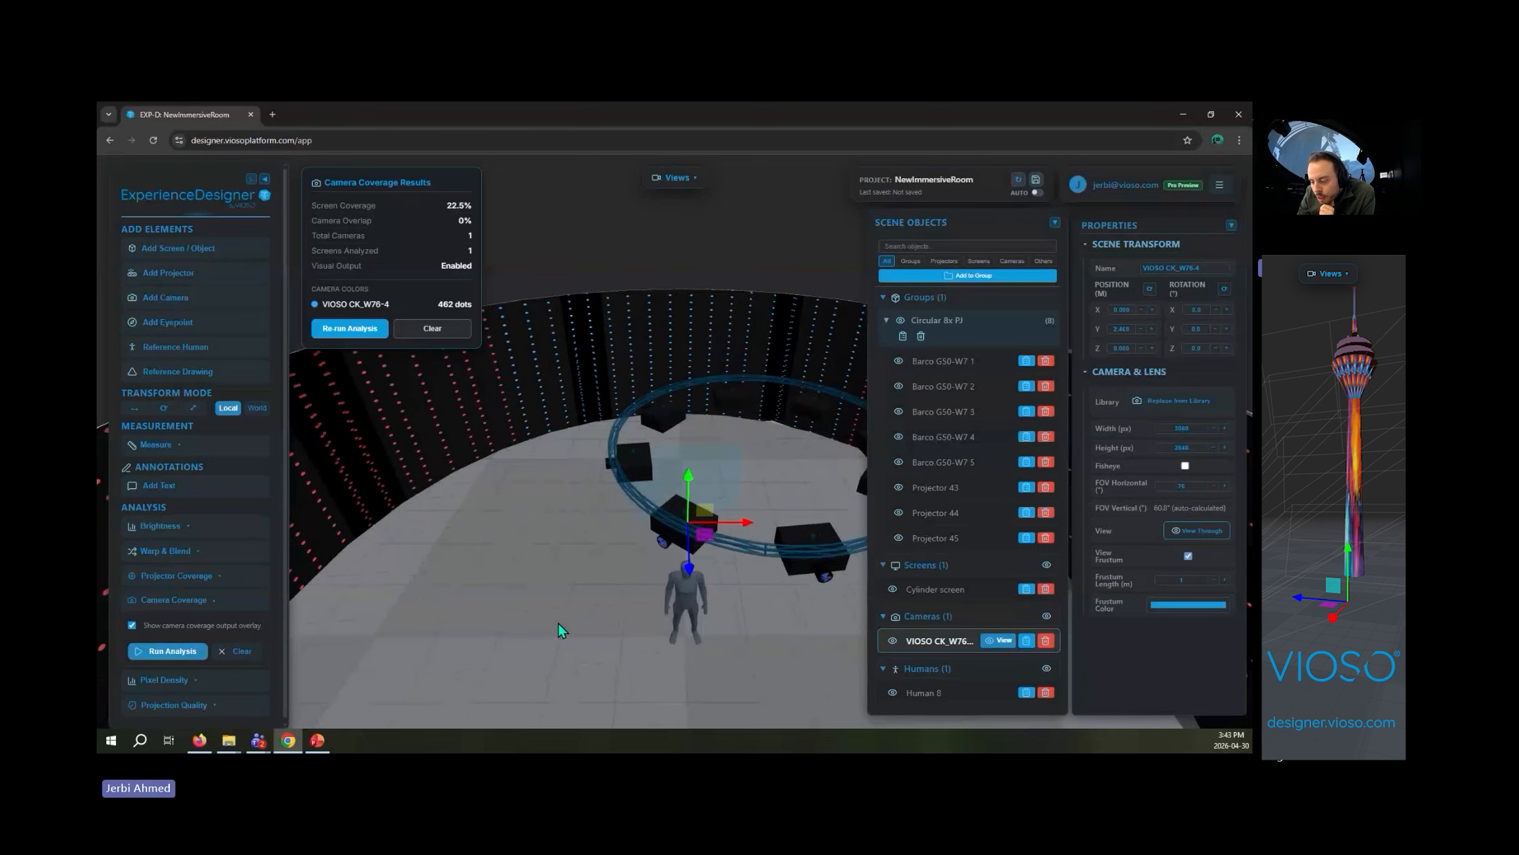
{"action": "left_click", "coordinate": [1010, 646]}
{"action": "left_click", "coordinate": [1225, 510]}
- Clone the VIOSO CK_W76-4 camera in the same position, then shift the copy sideways and rotate it toward the neighbouring screen section
{"action": "left_click", "coordinate": [1027, 642]}
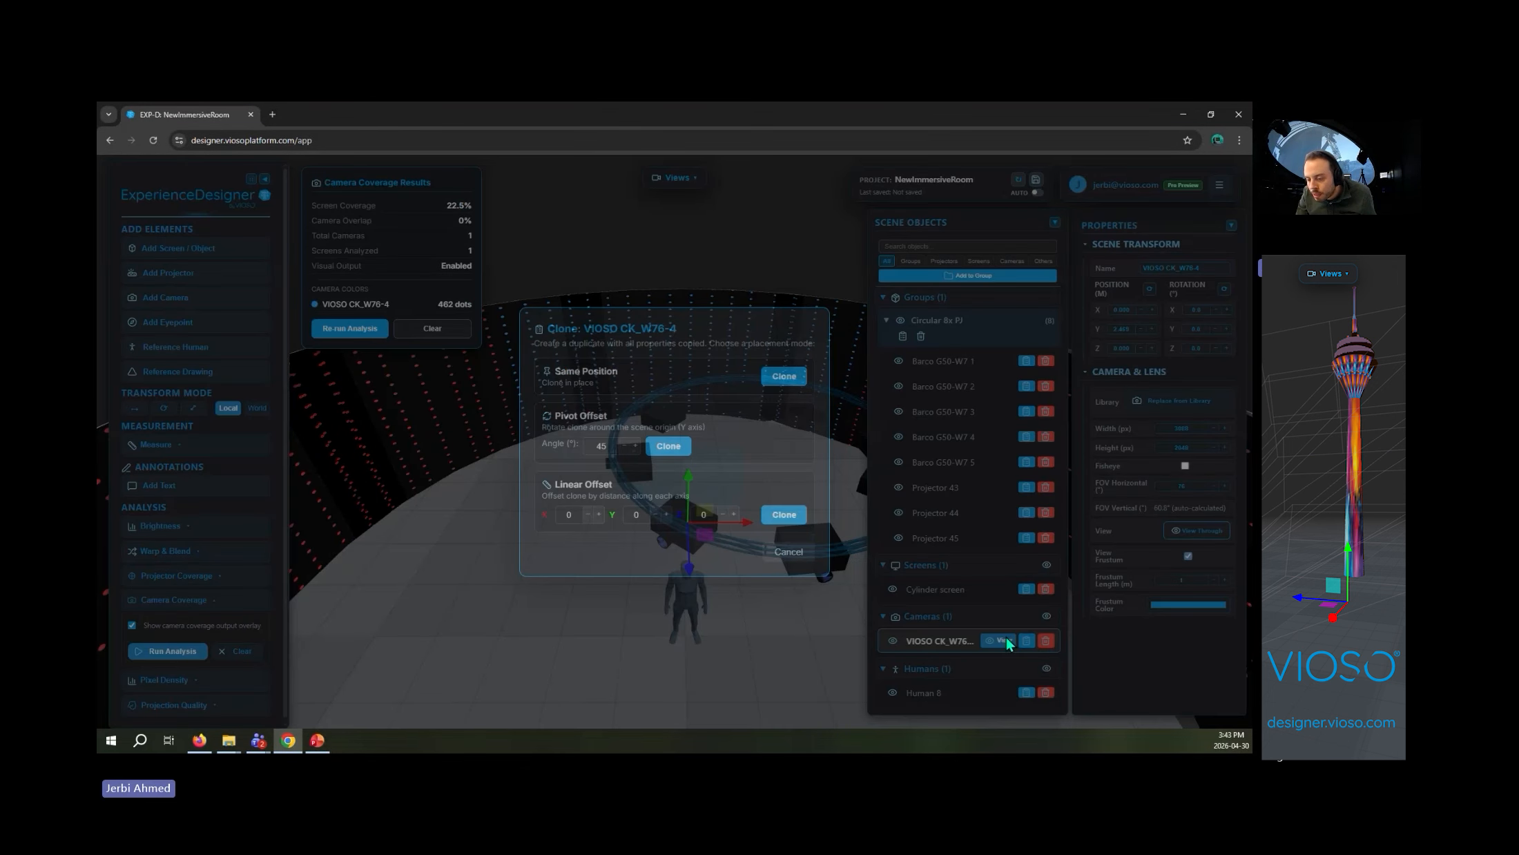
{"action": "left_click", "coordinate": [784, 376]}
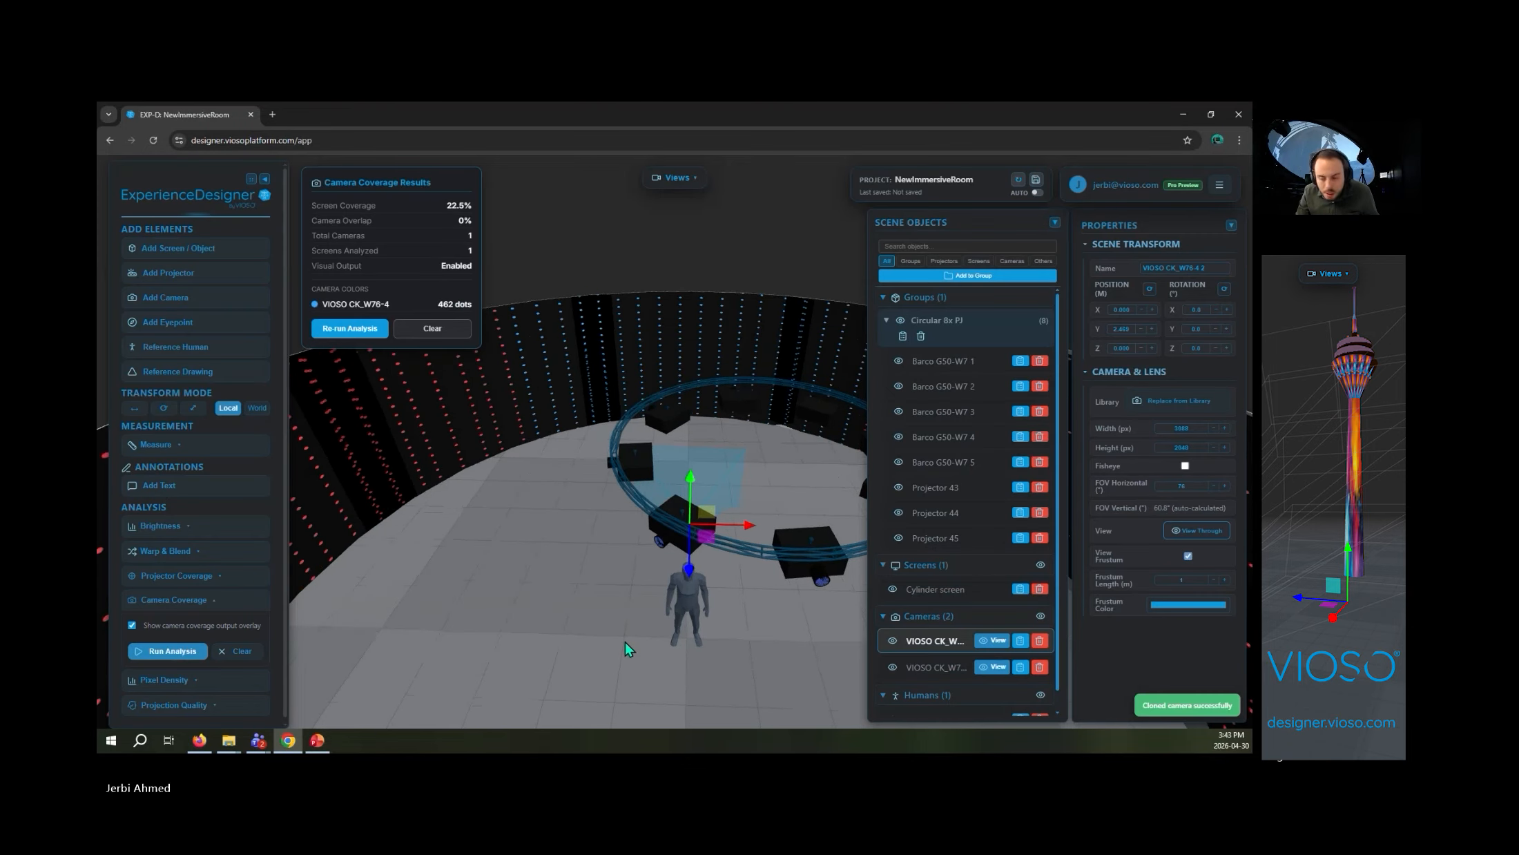
{"action": "left_click_drag", "start_coordinate": [737, 522], "coordinate": [674, 522]}
{"action": "key", "text": "e"}
{"action": "left_click_drag", "start_coordinate": [605, 579], "coordinate": [611, 664]}
{"action": "key", "text": "w"}
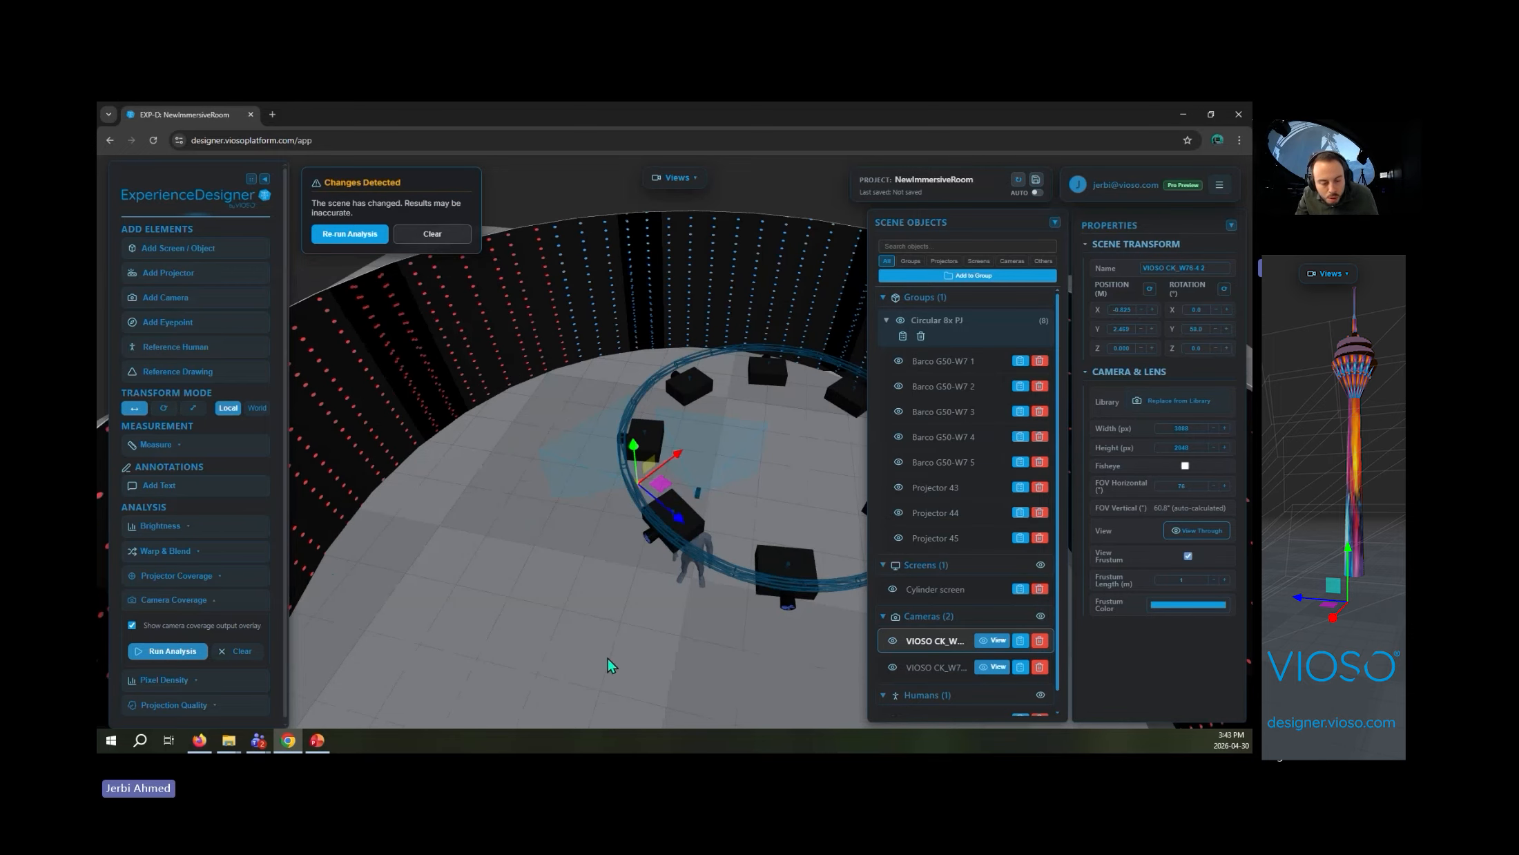
- Rerun the camera coverage analysis for both cameras, examine where their coverage overlaps on the screen, and clear the results
{"action": "left_click", "coordinate": [152, 650]}
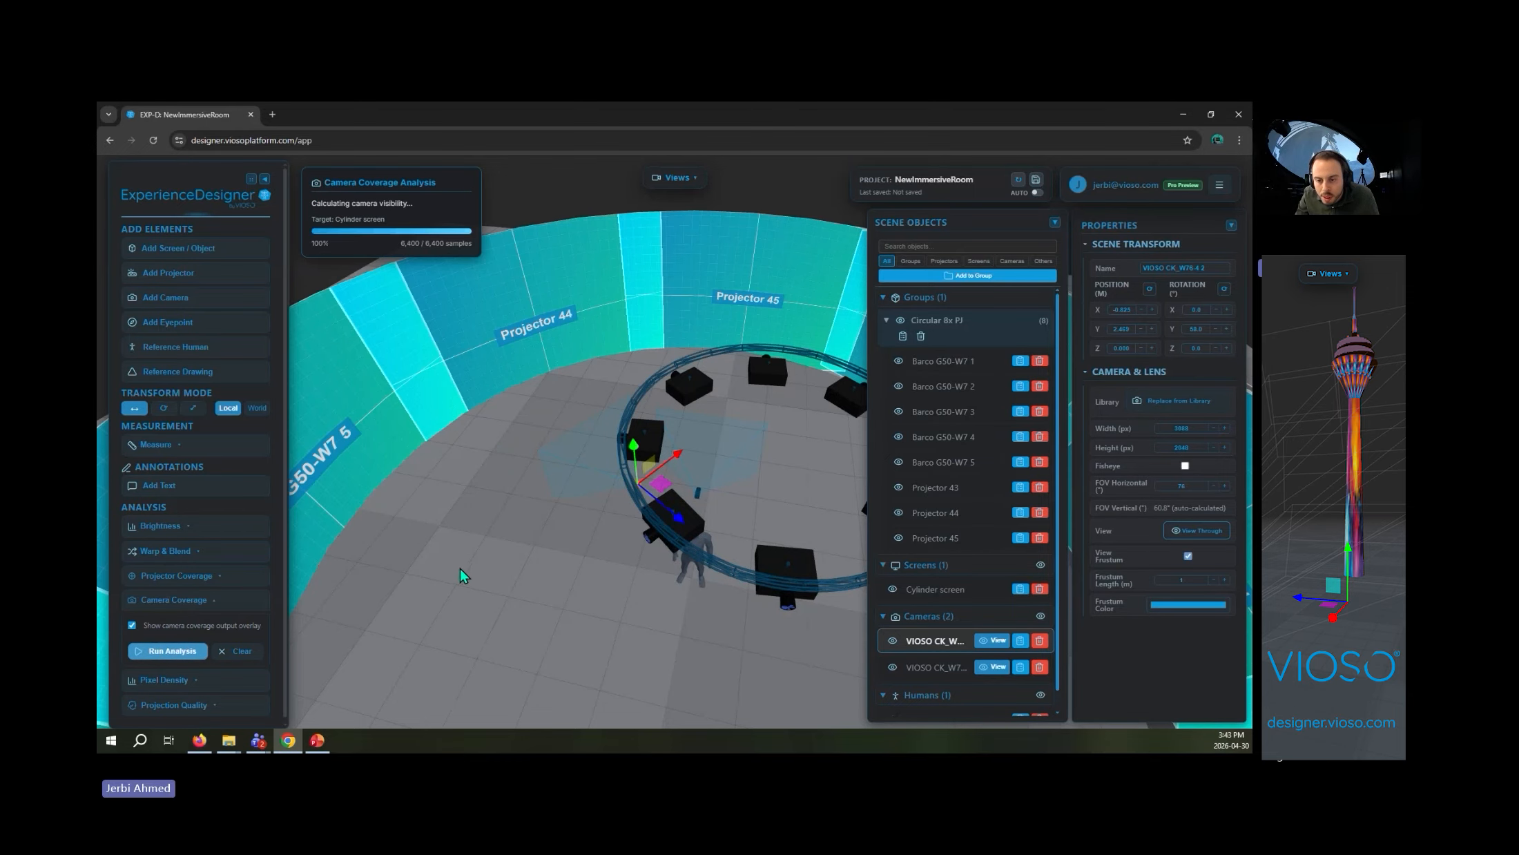
{"action": "left_click_drag", "start_coordinate": [495, 605], "coordinate": [581, 625]}
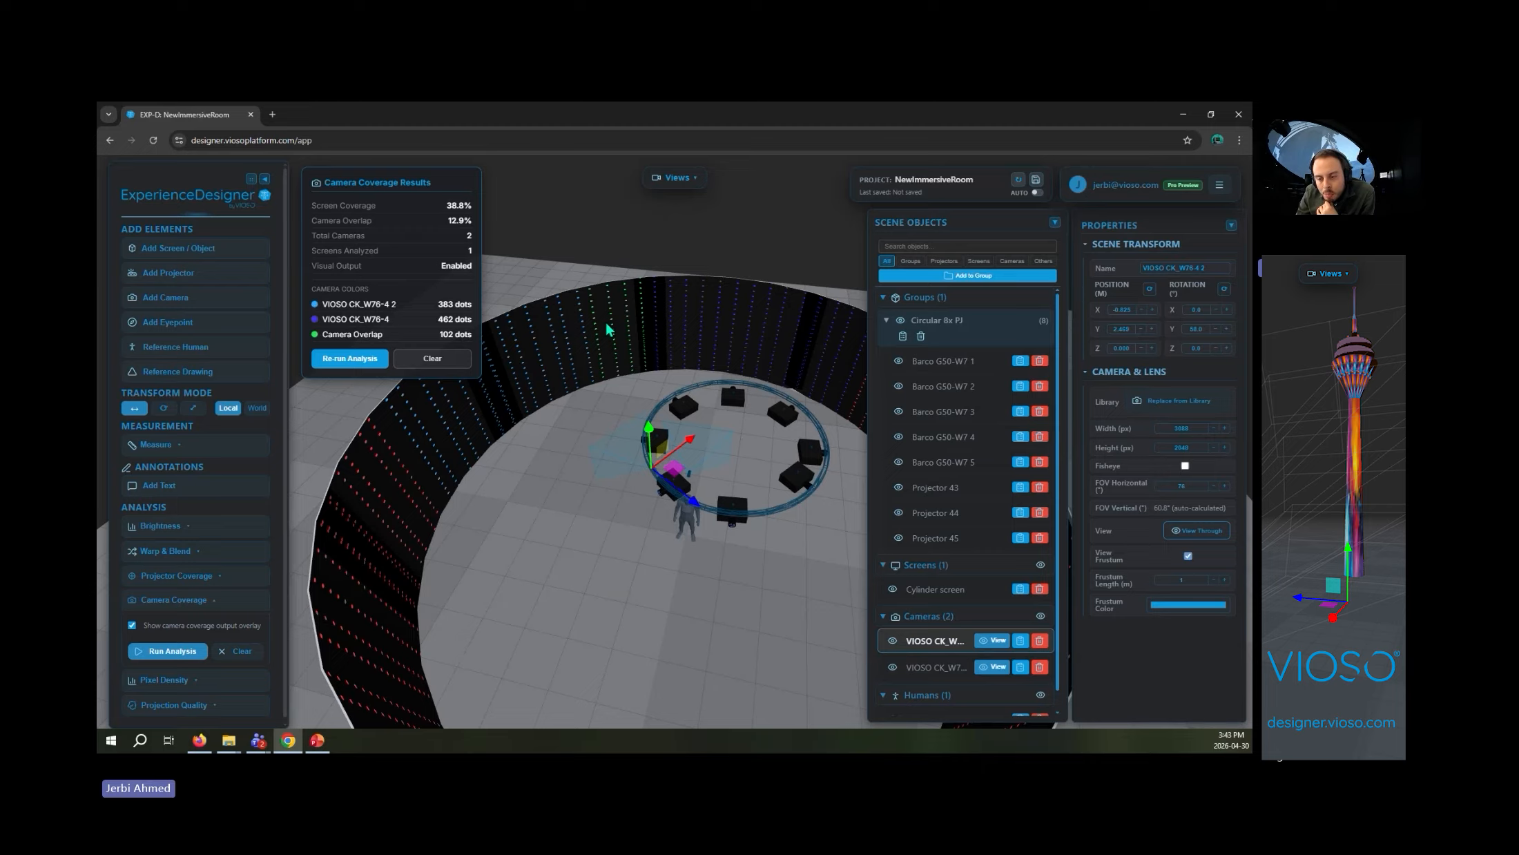
{"action": "left_click_drag", "start_coordinate": [590, 388], "coordinate": [526, 526]}
{"action": "scroll", "coordinate": [640, 518], "scroll_direction": "down", "scroll_amount": 5}
{"action": "left_click_drag", "start_coordinate": [640, 518], "coordinate": [454, 482]}
{"action": "scroll", "coordinate": [643, 541], "scroll_direction": "up", "scroll_amount": 6}
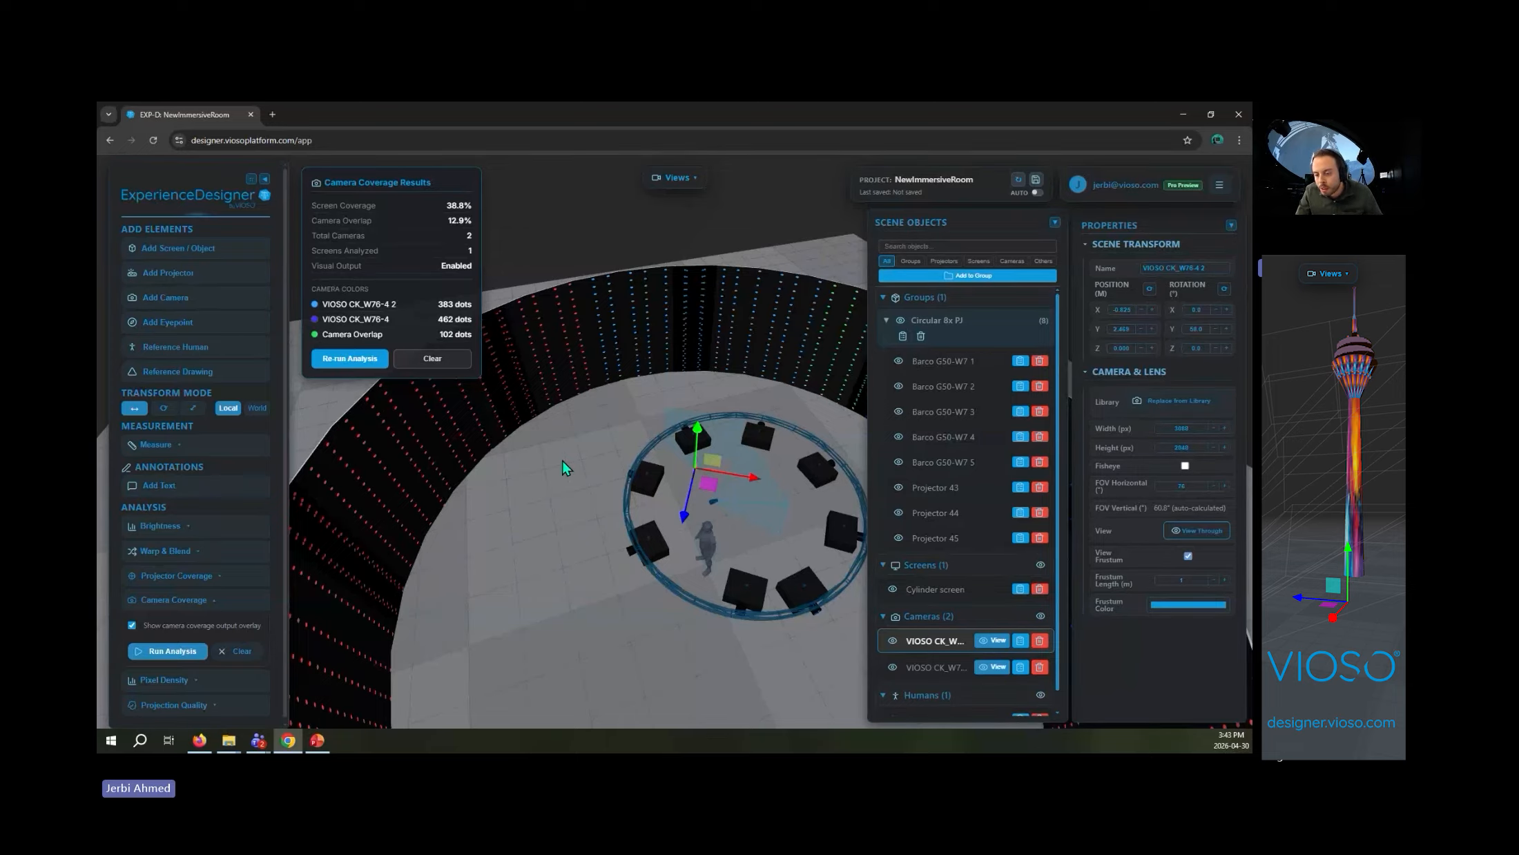
{"action": "left_click", "coordinate": [467, 364]}
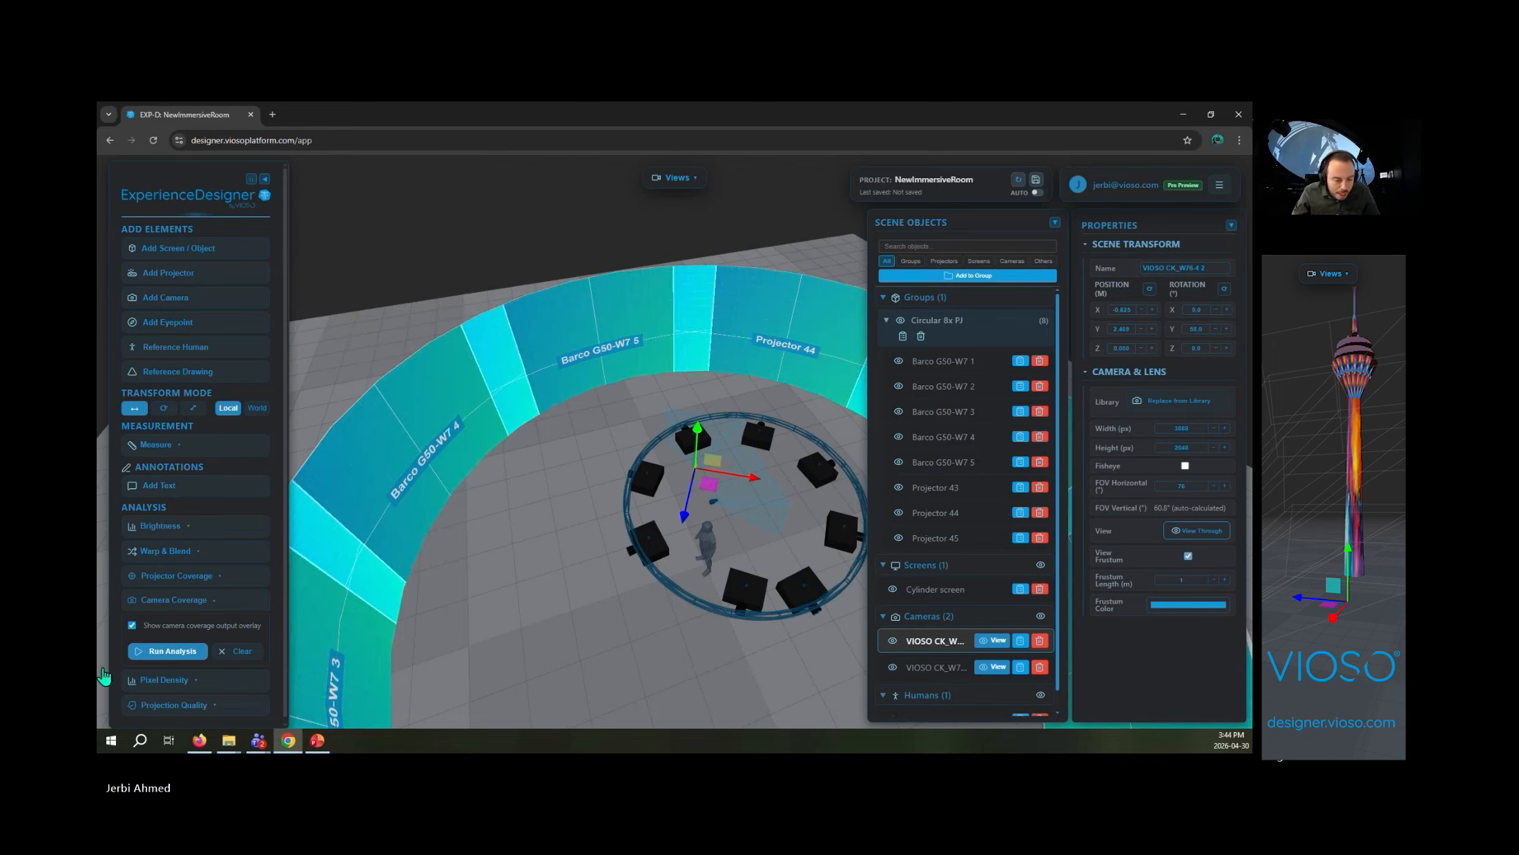
{"action": "left_click", "coordinate": [183, 599]}
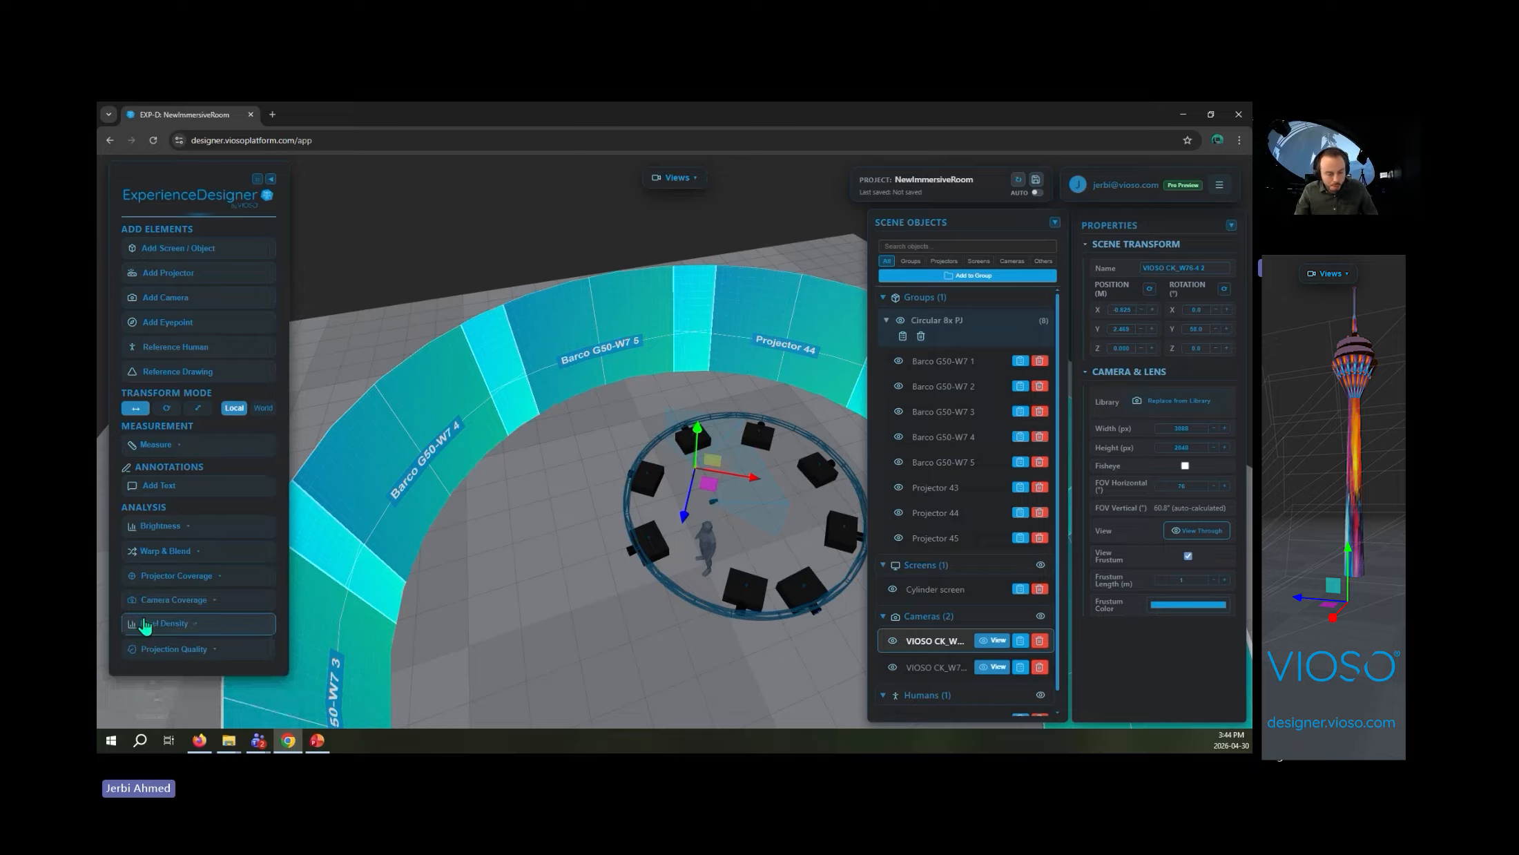
- Run the projection quality analysis with the Combined (Incidence + DoF) metric, examine the heat map on the screen, and clear it
{"action": "left_click", "coordinate": [228, 625]}
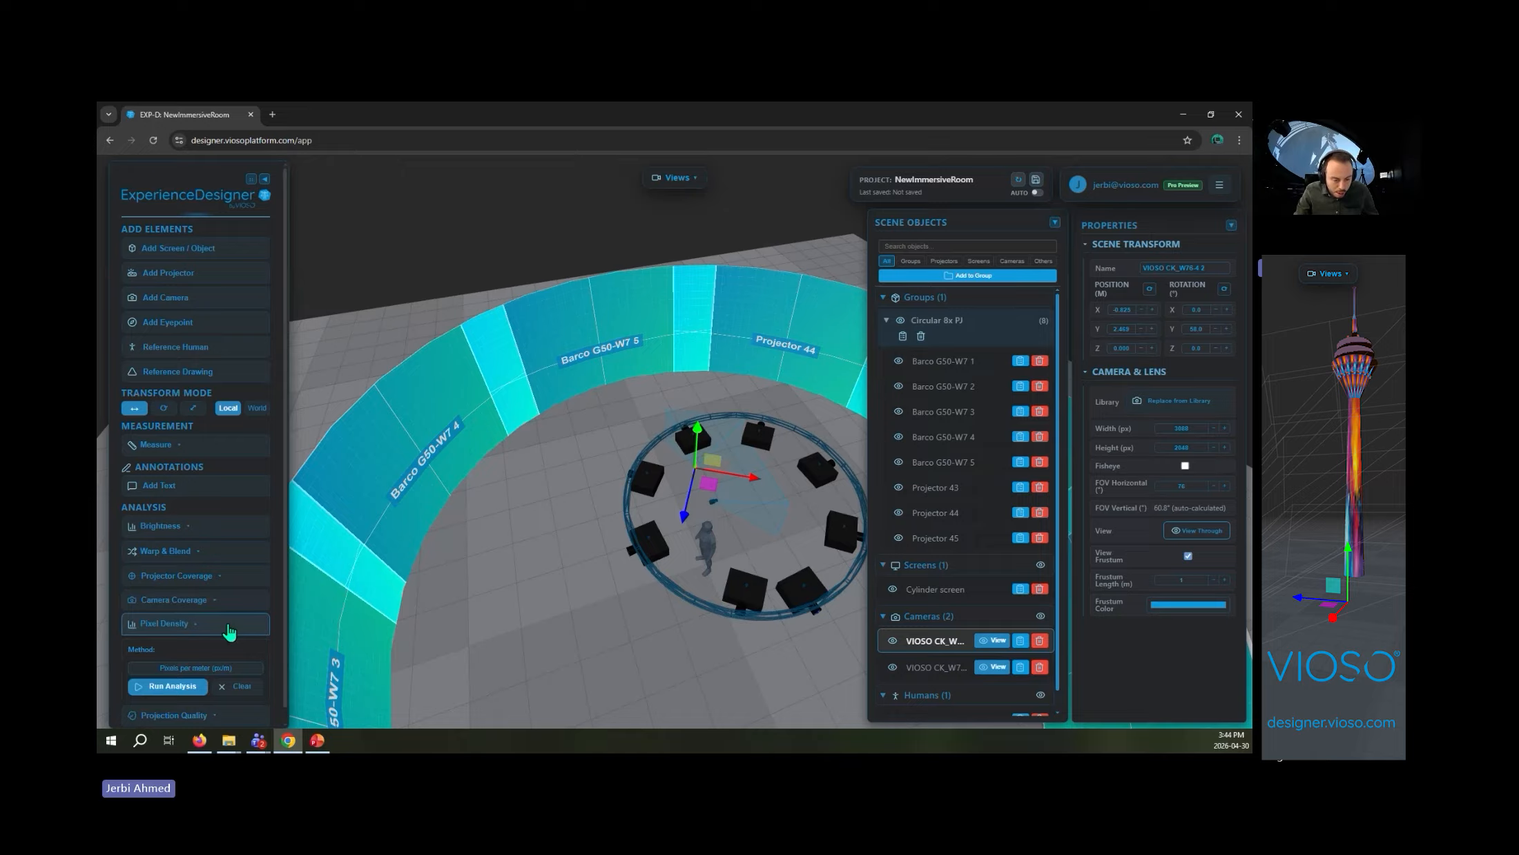
{"action": "scroll", "coordinate": [229, 630], "scroll_direction": "down", "scroll_amount": 1}
{"action": "left_click", "coordinate": [225, 702]}
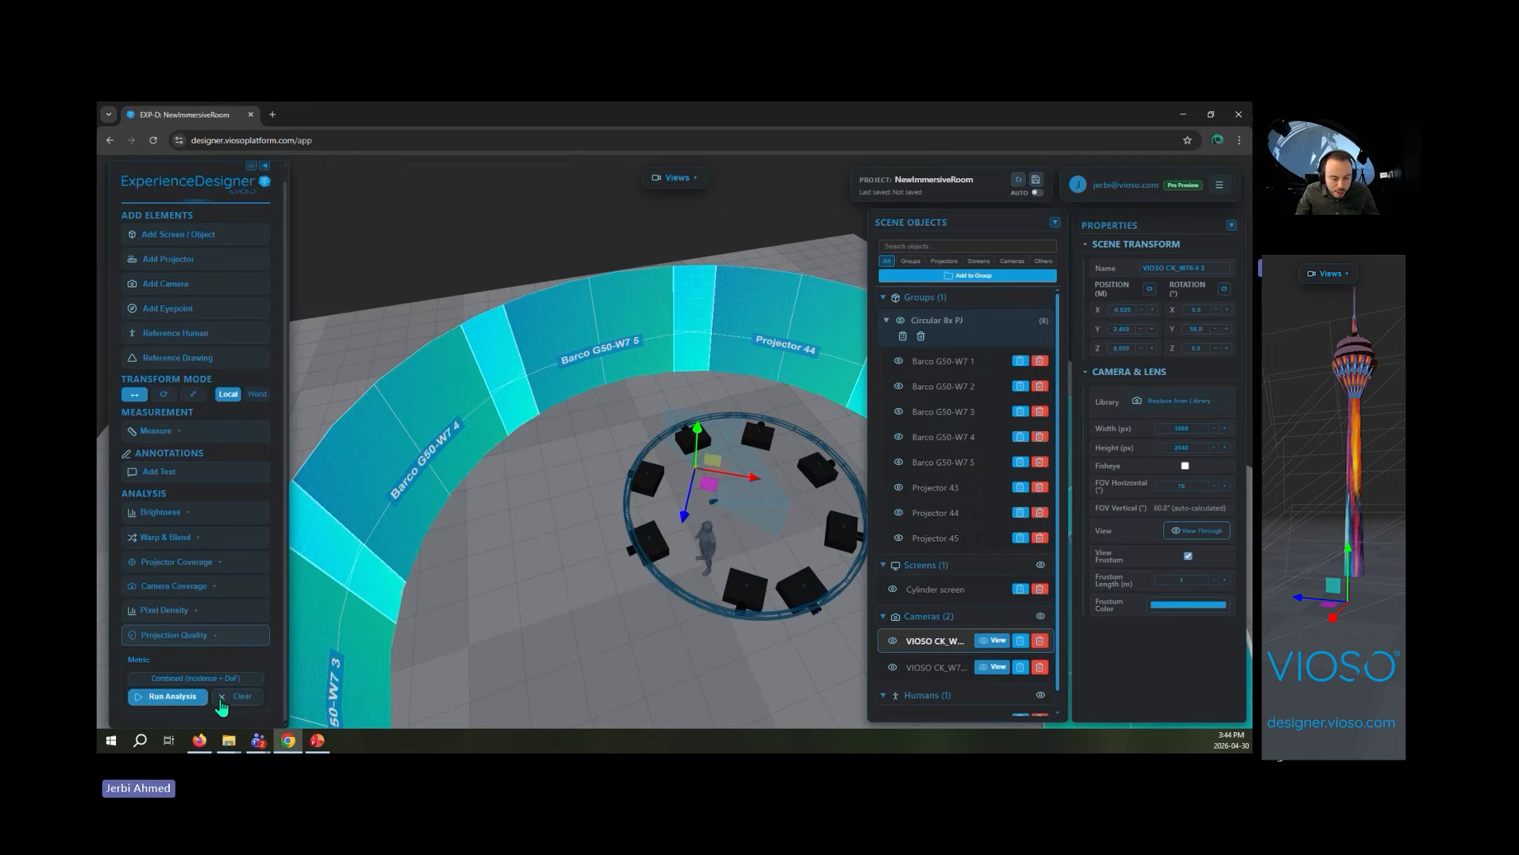
{"action": "left_click", "coordinate": [191, 698]}
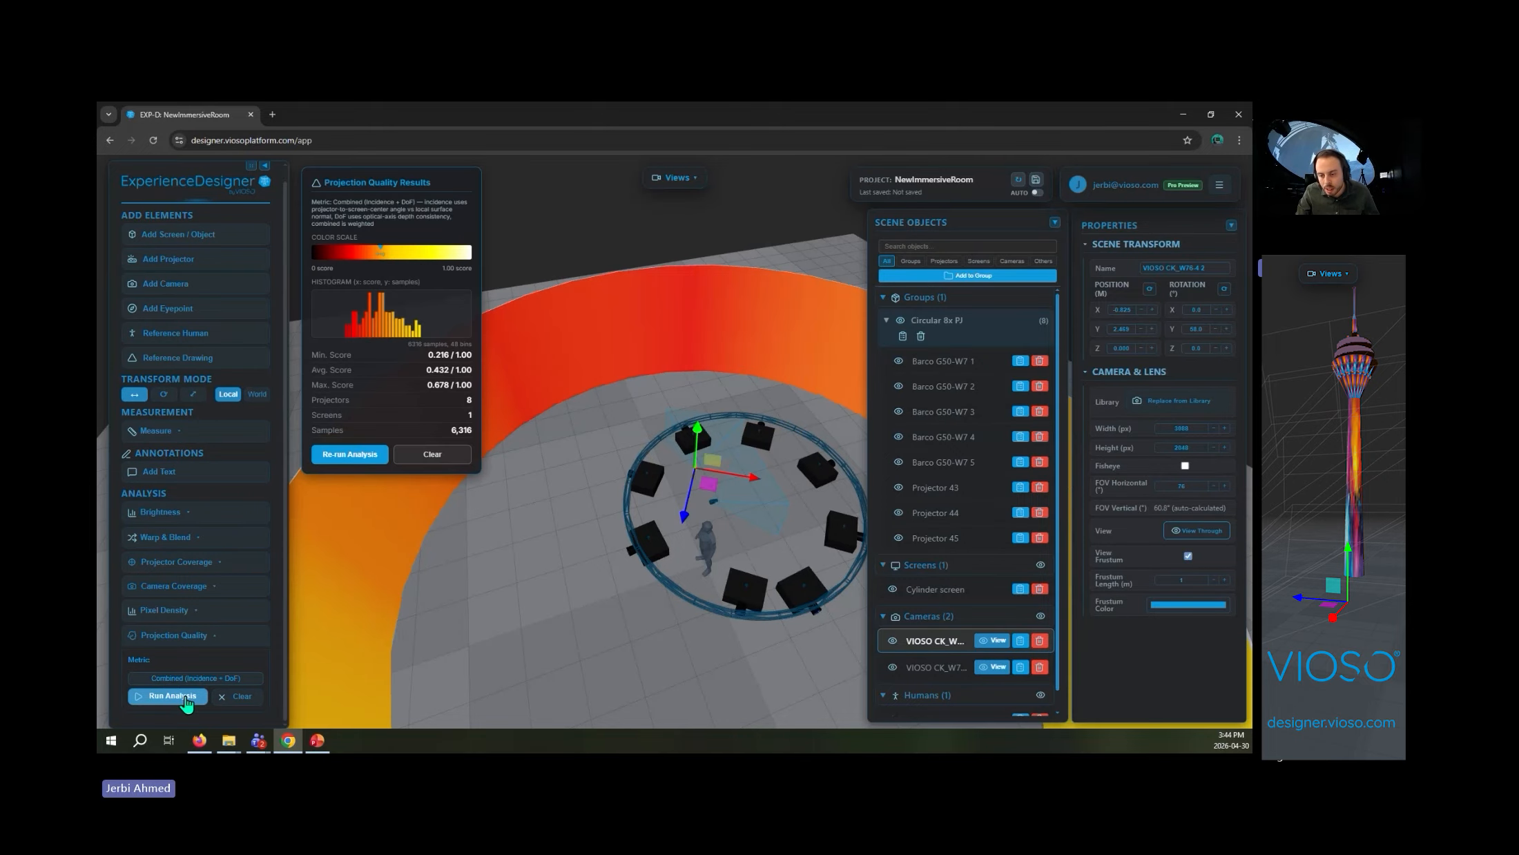
{"action": "scroll", "coordinate": [518, 602], "scroll_direction": "down", "scroll_amount": 3}
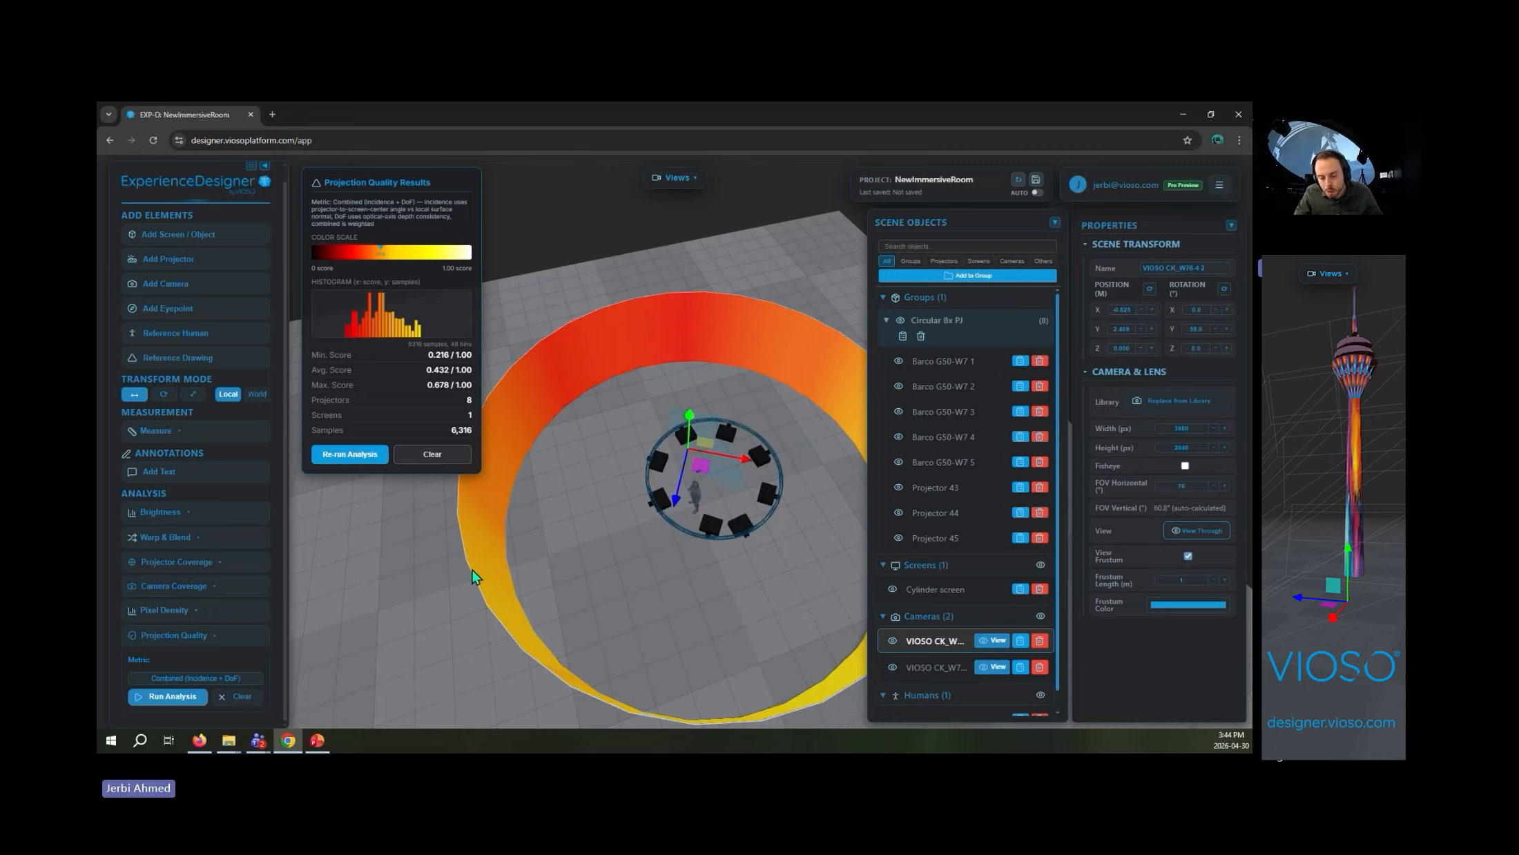
{"action": "left_click", "coordinate": [248, 704]}
- Measure the free distance from a projector's lens on the truss ring to the cylinder screen, using BBox snapping
{"action": "left_click_drag", "start_coordinate": [394, 631], "coordinate": [506, 621]}
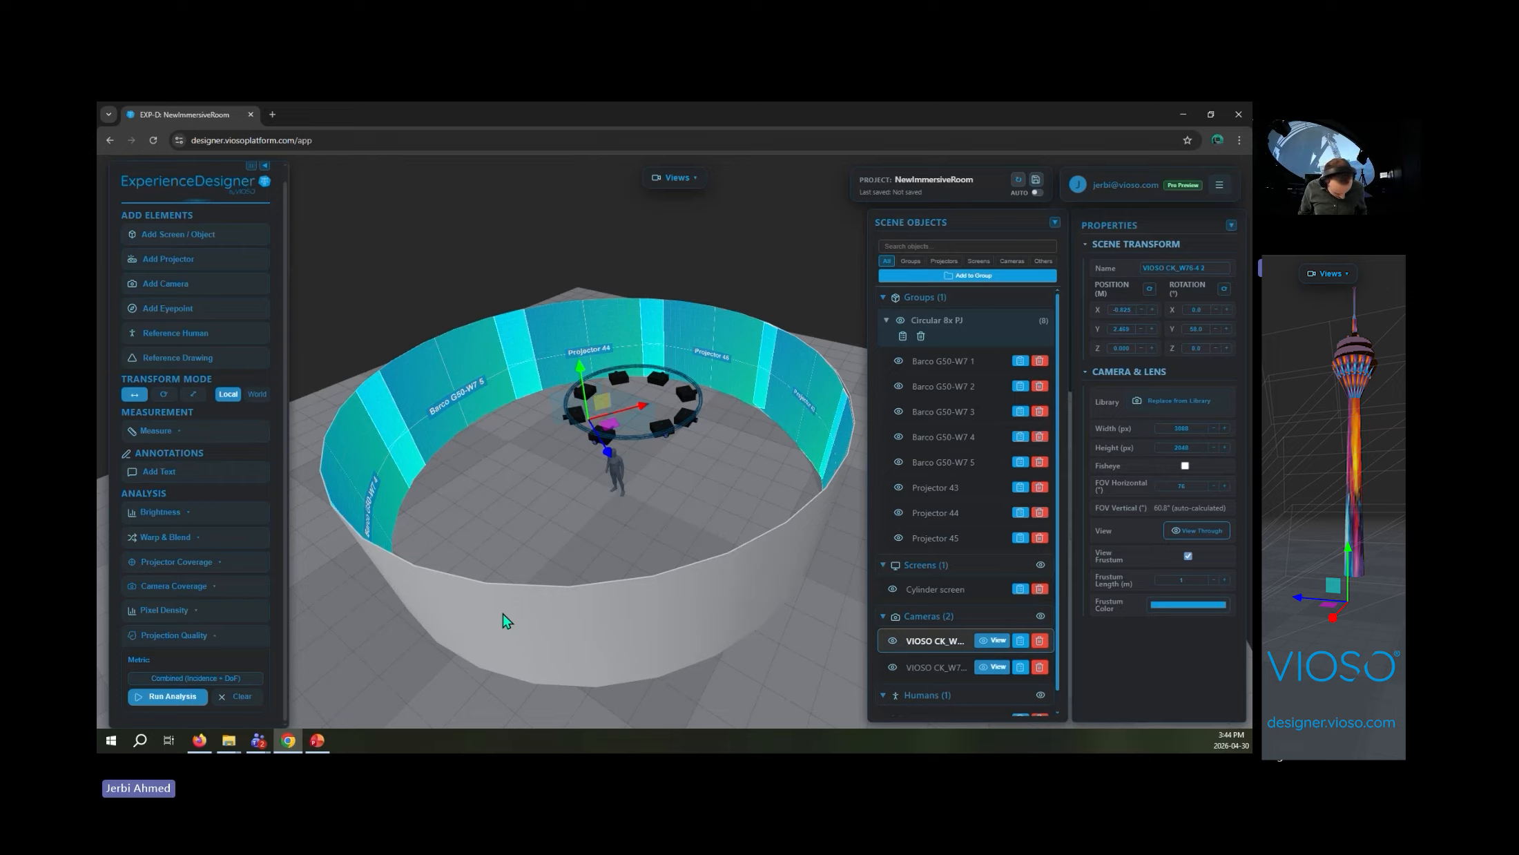
{"action": "scroll", "coordinate": [490, 490], "scroll_direction": "up", "scroll_amount": 5}
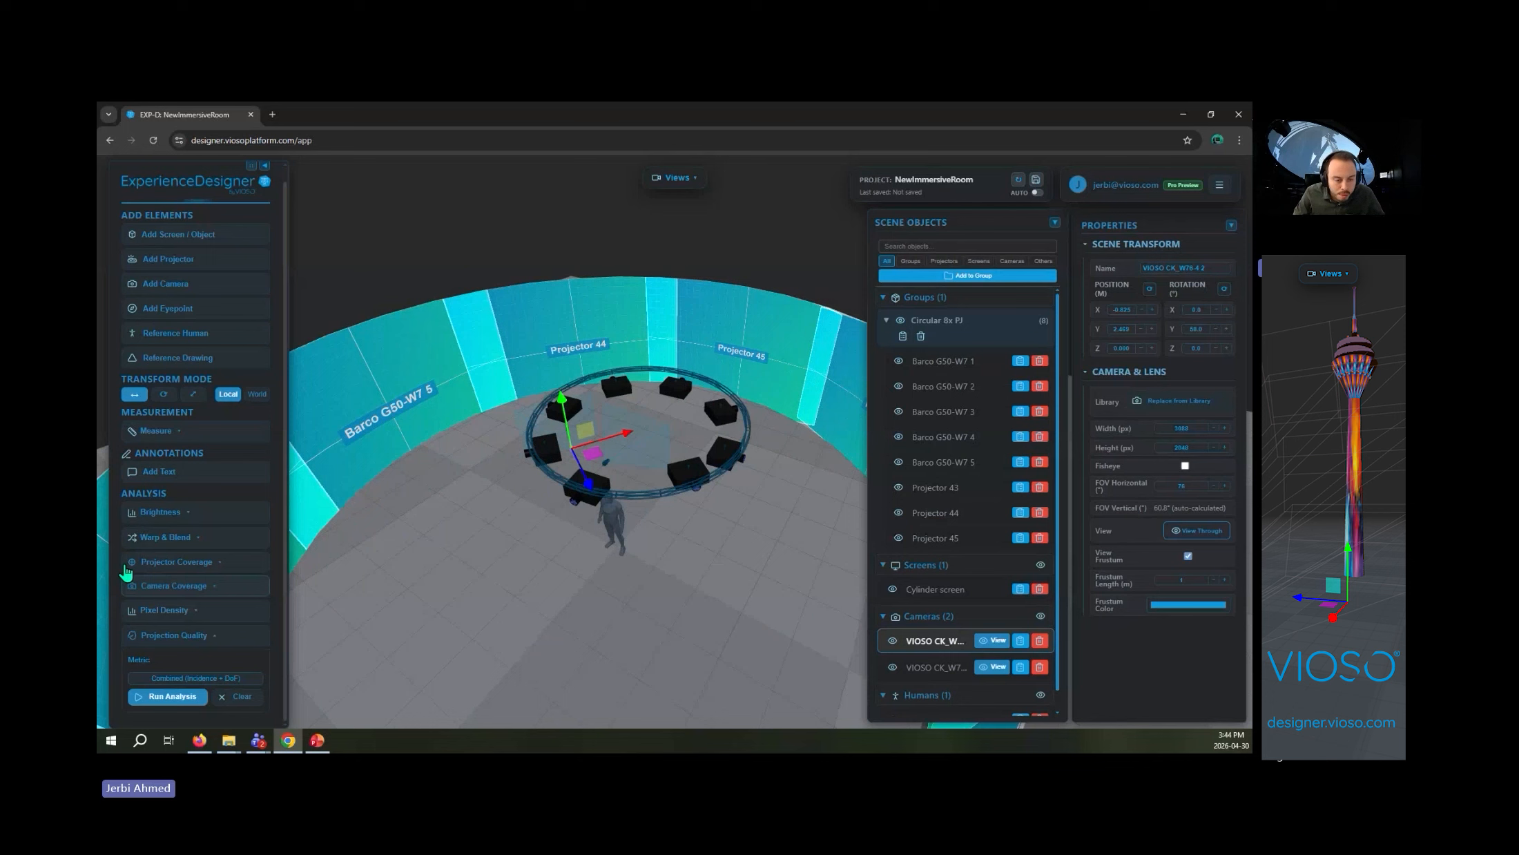
{"action": "left_click", "coordinate": [207, 434]}
{"action": "scroll", "coordinate": [538, 574], "scroll_direction": "up", "scroll_amount": 5}
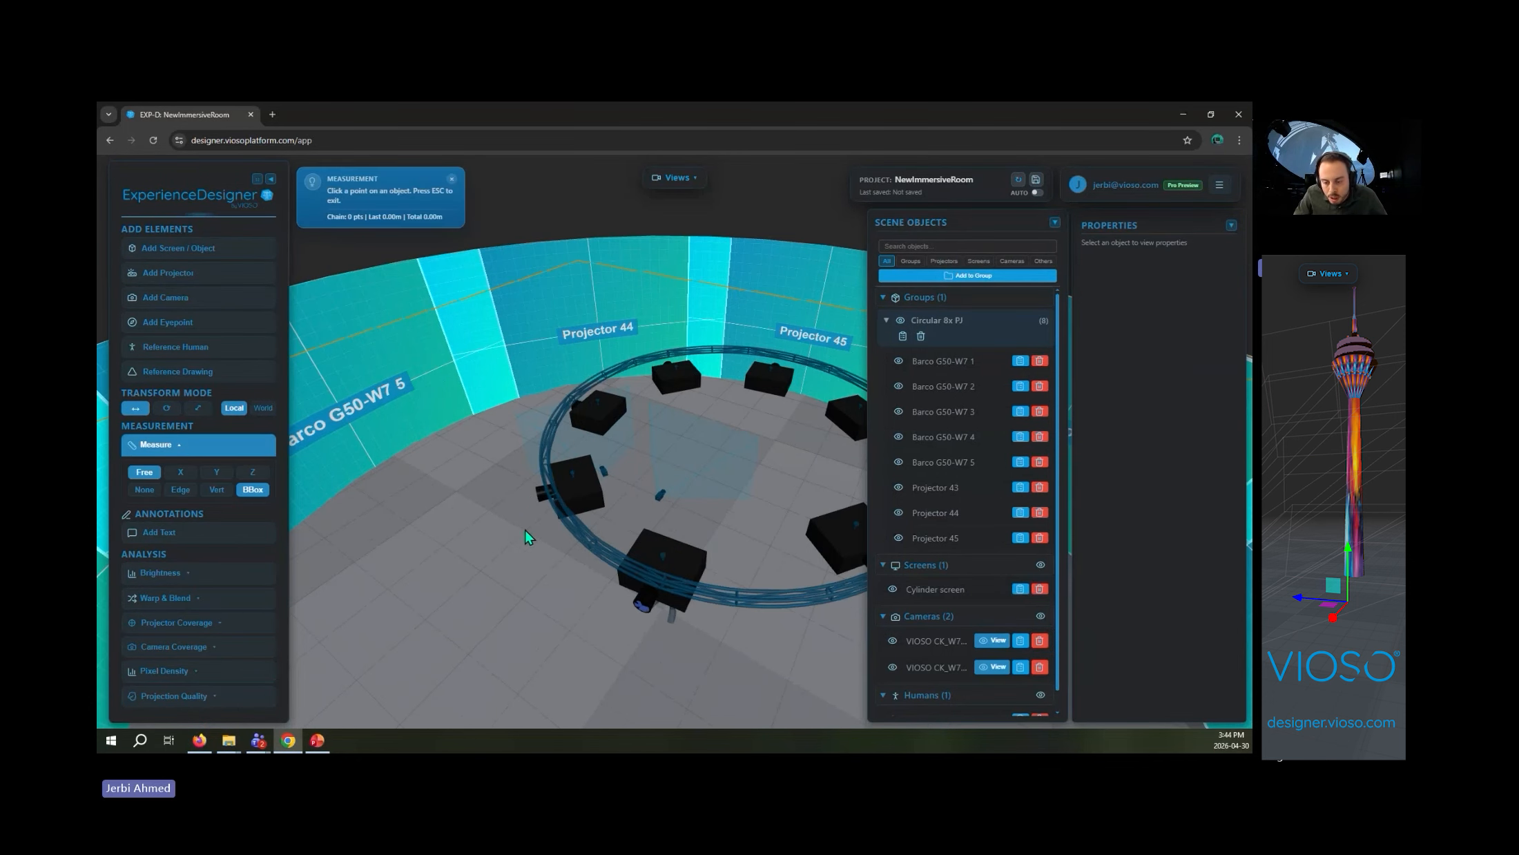
{"action": "left_click", "coordinate": [544, 493]}
{"action": "scroll", "coordinate": [491, 530], "scroll_direction": "down", "scroll_amount": 6}
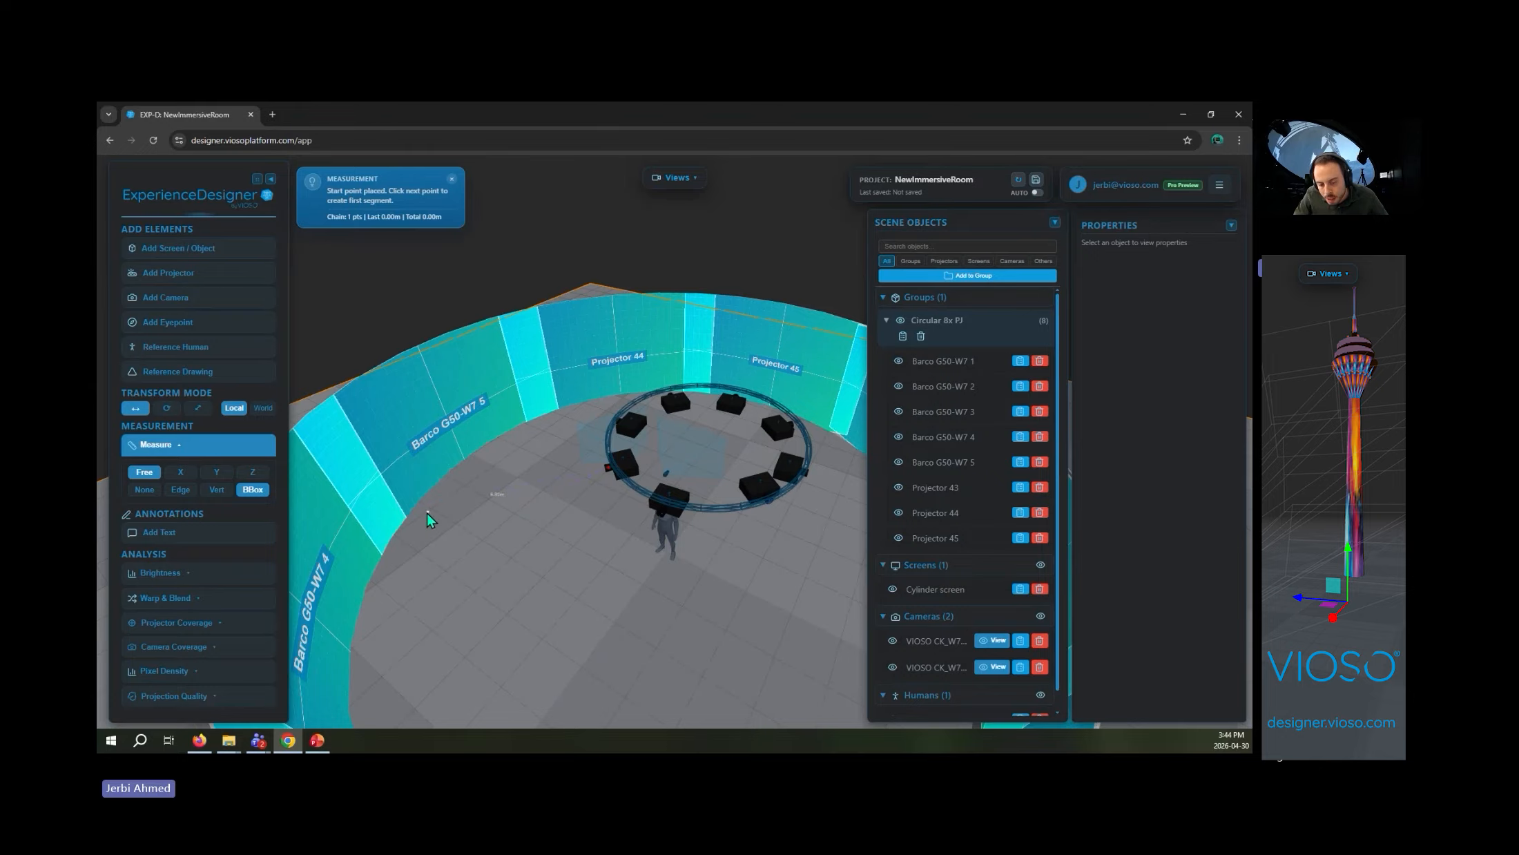
{"action": "left_click", "coordinate": [359, 536]}
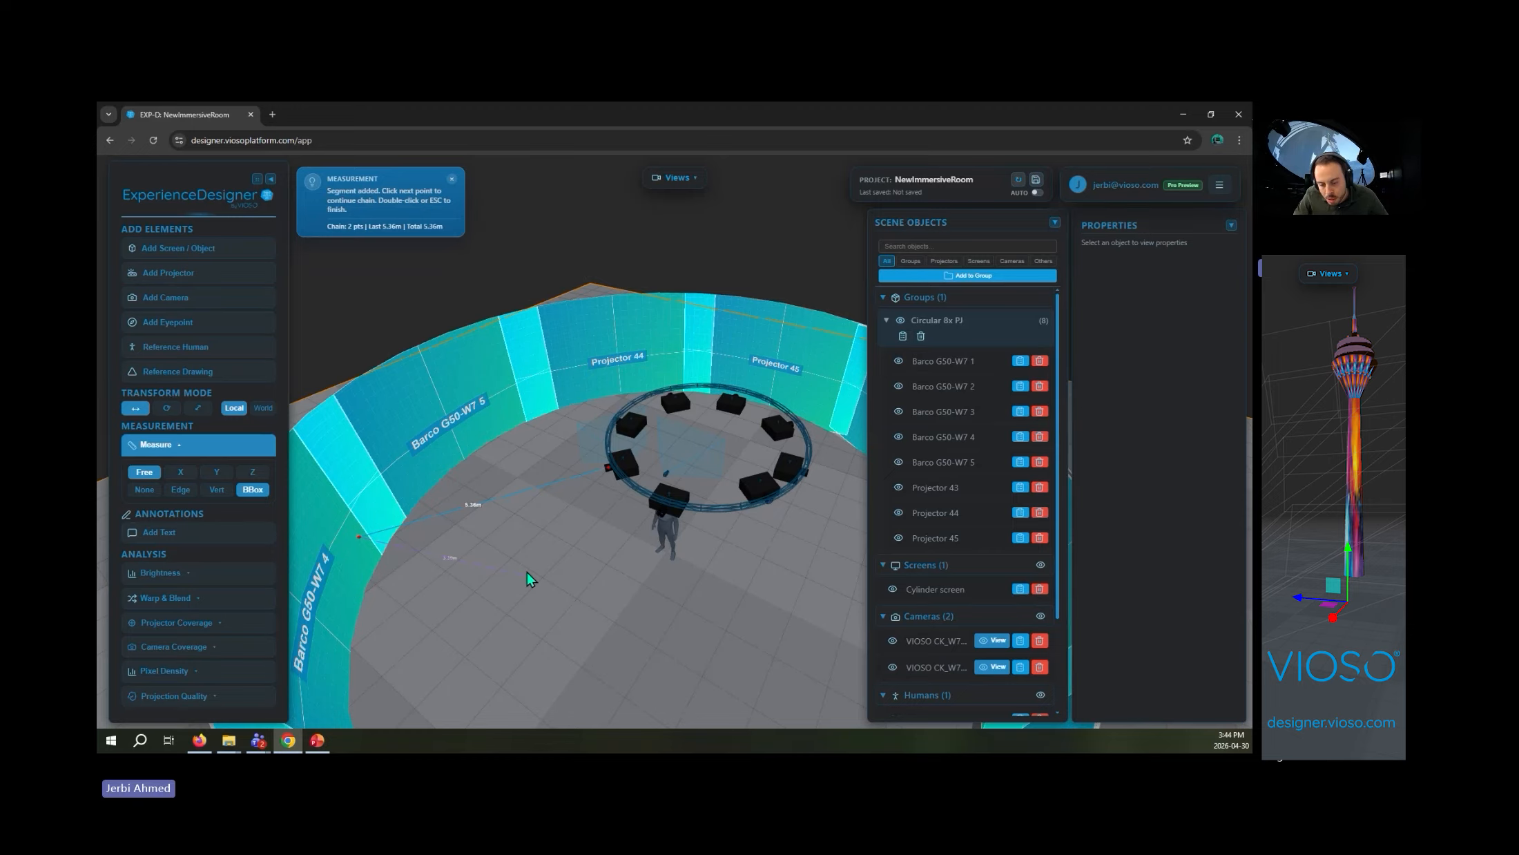
- Continue the measurement chain from the screen back to the ring and from projector to projector around it, and finish the chain
{"action": "left_click", "coordinate": [618, 419]}
{"action": "left_click", "coordinate": [670, 396]}
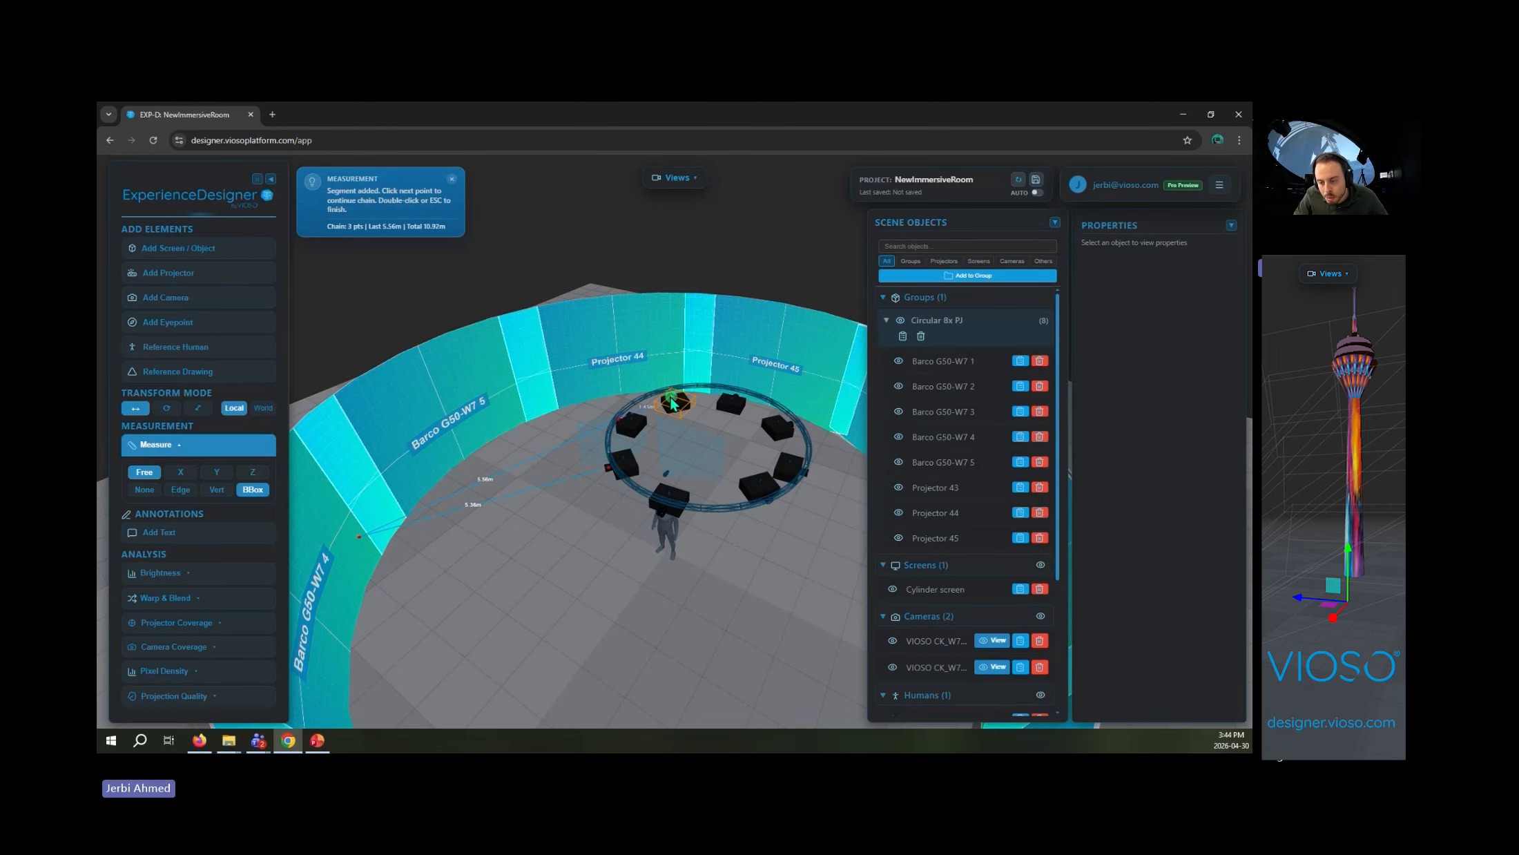
{"action": "scroll", "coordinate": [694, 495], "scroll_direction": "up", "scroll_amount": 3}
{"action": "left_click_drag", "start_coordinate": [694, 495], "coordinate": [671, 556]}
{"action": "left_click", "coordinate": [708, 439]}
{"action": "left_click", "coordinate": [732, 497]}
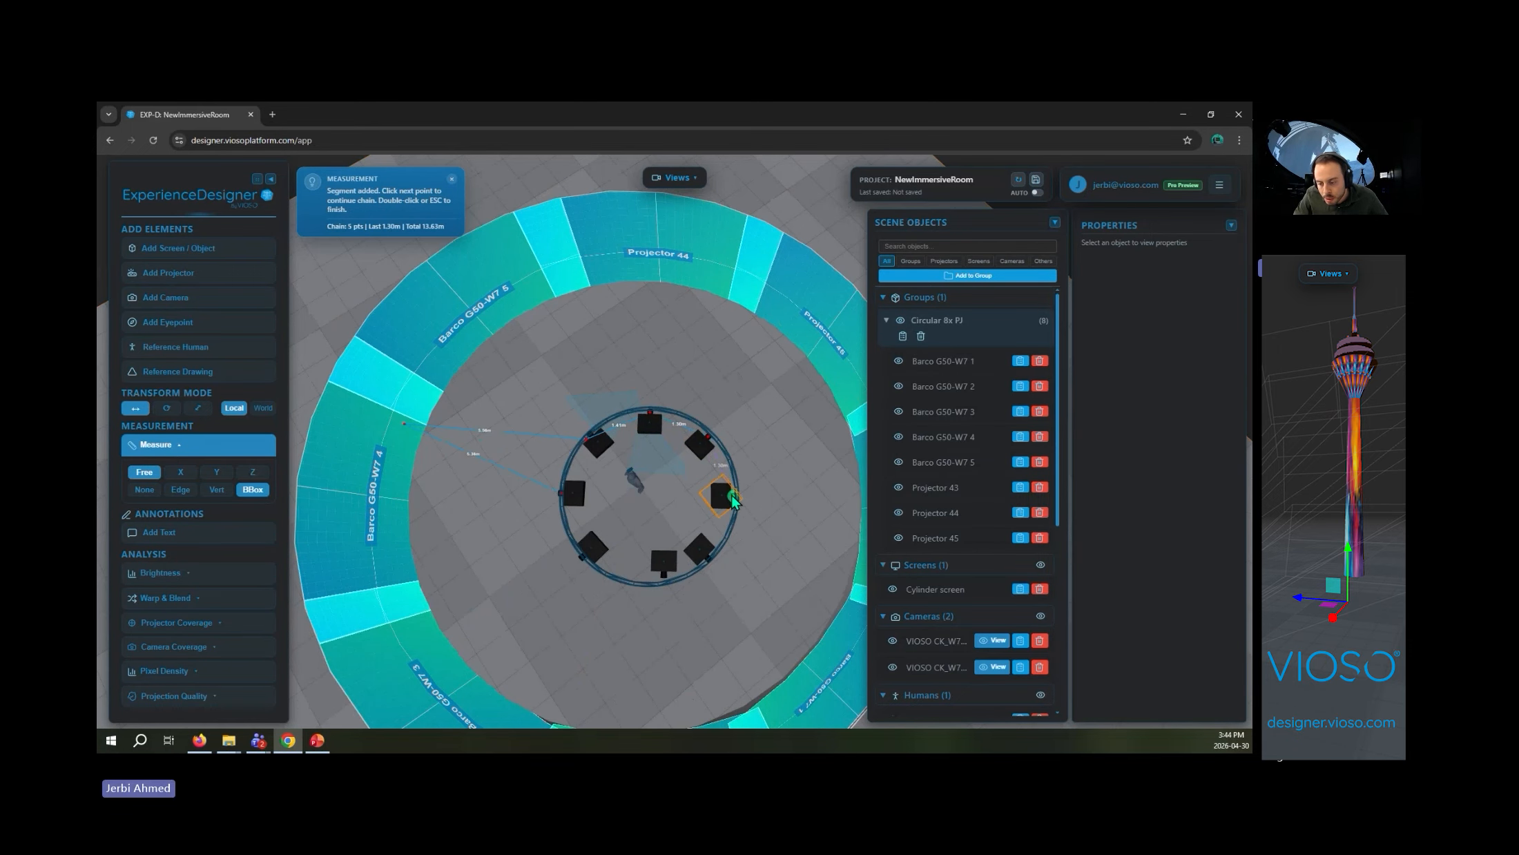
{"action": "double_click", "coordinate": [711, 566]}
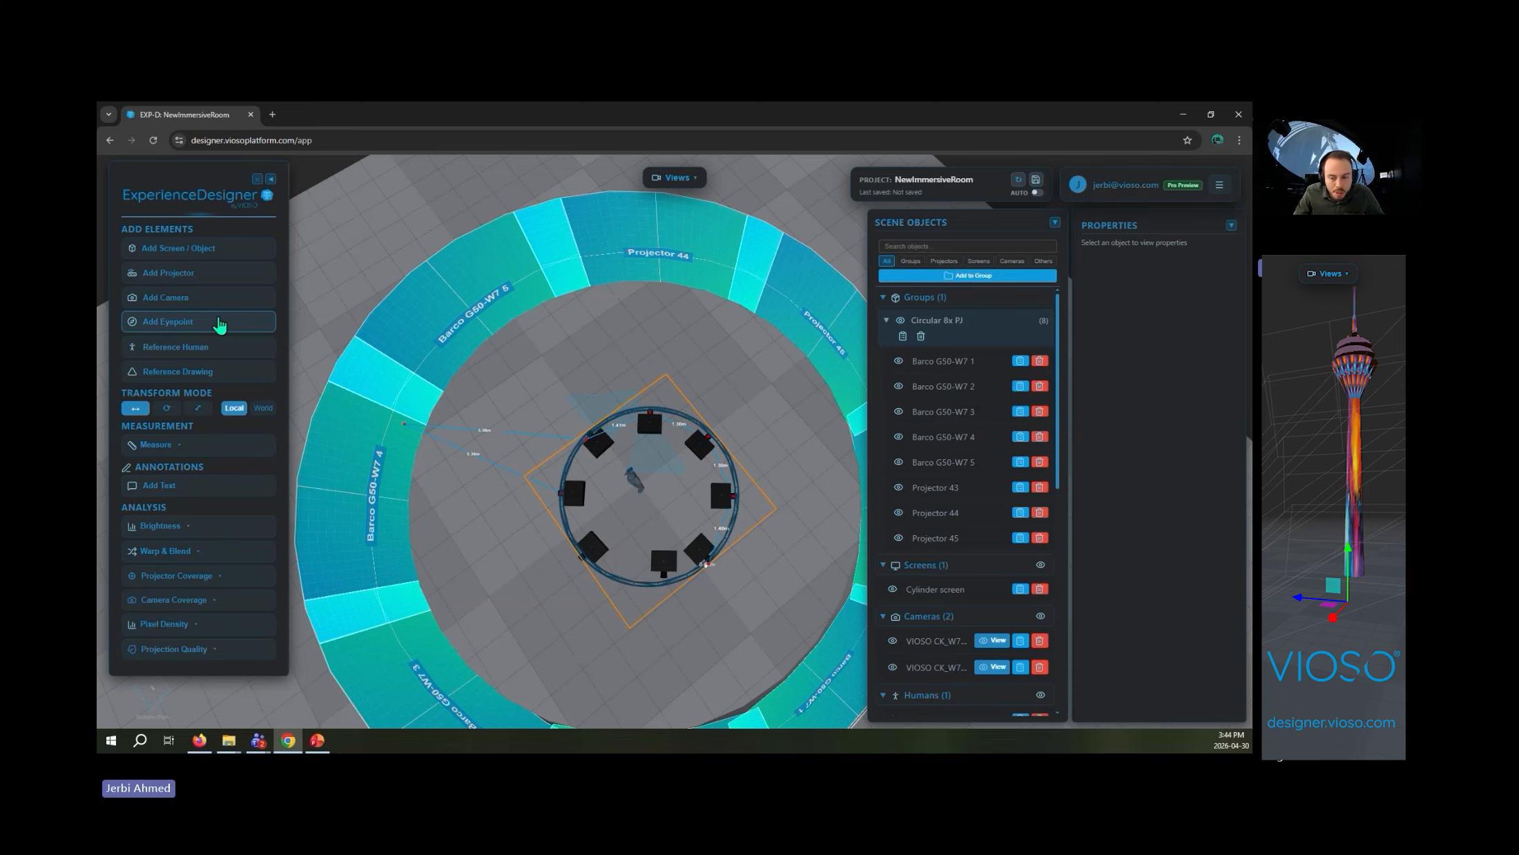
- Add an eyepoint inside the cylindrical screen and open its view preview
{"action": "left_click", "coordinate": [220, 322]}
{"action": "left_click_drag", "start_coordinate": [540, 649], "coordinate": [532, 606]}
{"action": "scroll", "coordinate": [988, 555], "scroll_direction": "down", "scroll_amount": 5}
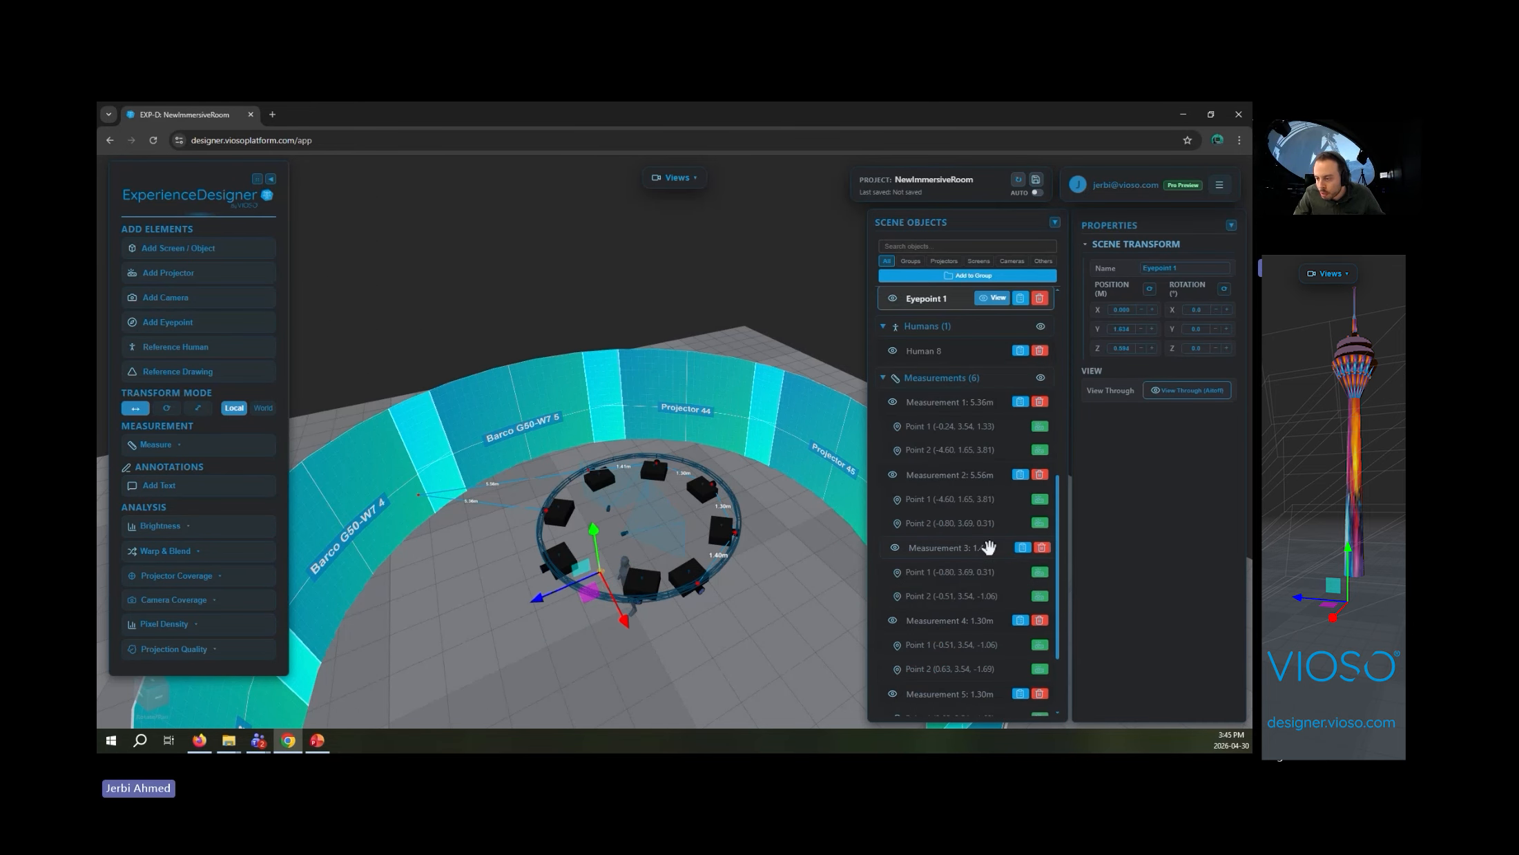
{"action": "scroll", "coordinate": [987, 554], "scroll_direction": "up", "scroll_amount": 3}
{"action": "left_click", "coordinate": [995, 418]}
{"action": "scroll", "coordinate": [693, 623], "scroll_direction": "up", "scroll_amount": 5}
- Move the eyepoint in front of the reference human, to about 0.63 m on the Z axis
{"action": "left_click_drag", "start_coordinate": [713, 648], "coordinate": [596, 510]}
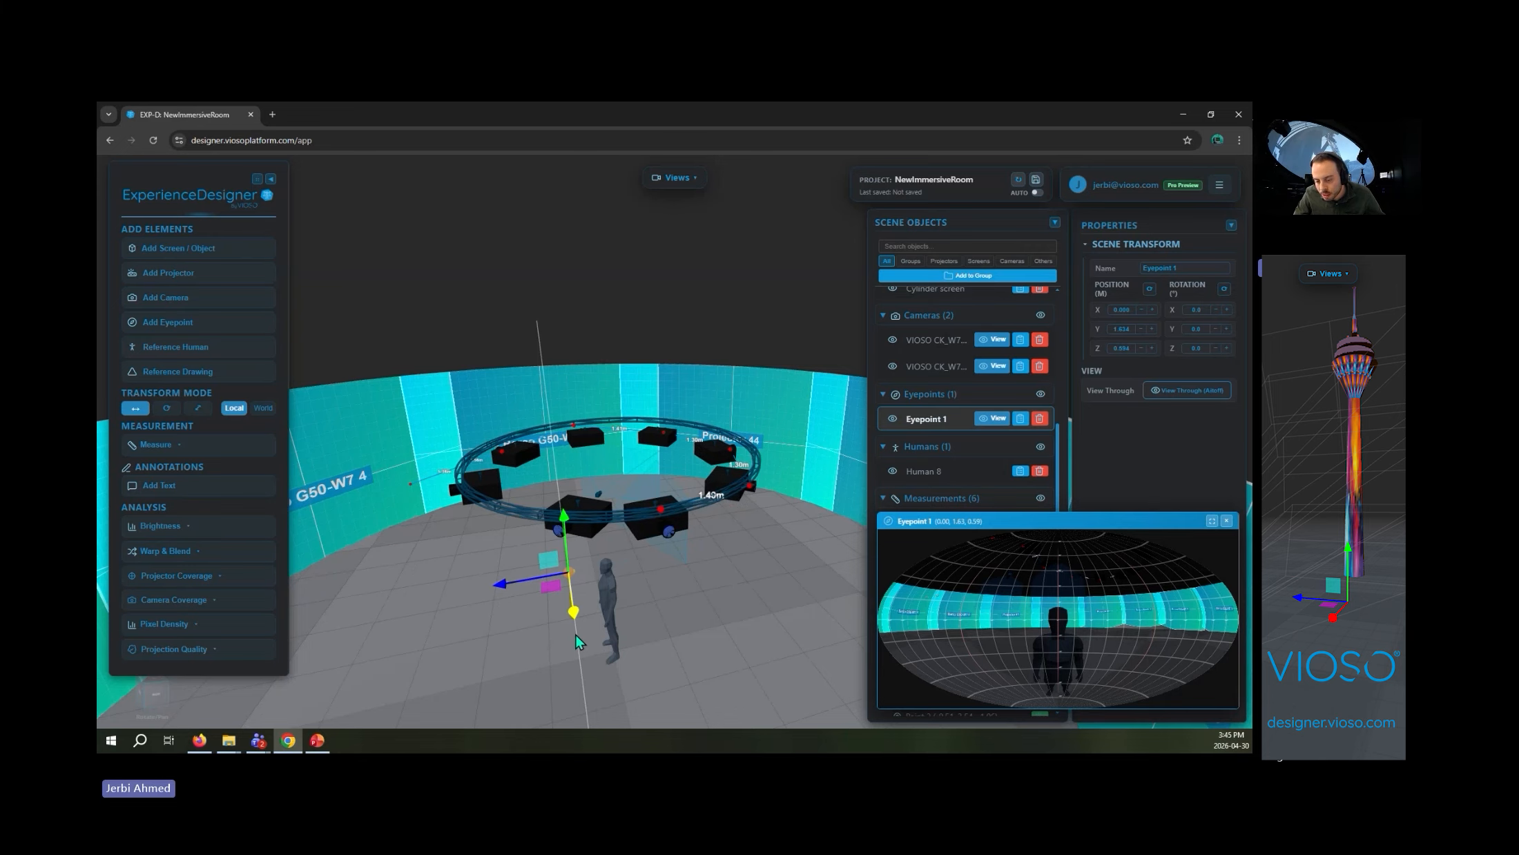
{"action": "left_click_drag", "start_coordinate": [606, 614], "coordinate": [612, 576]}
{"action": "right_click_drag", "start_coordinate": [611, 576], "coordinate": [641, 528]}
{"action": "left_click_drag", "start_coordinate": [535, 567], "coordinate": [532, 567]}
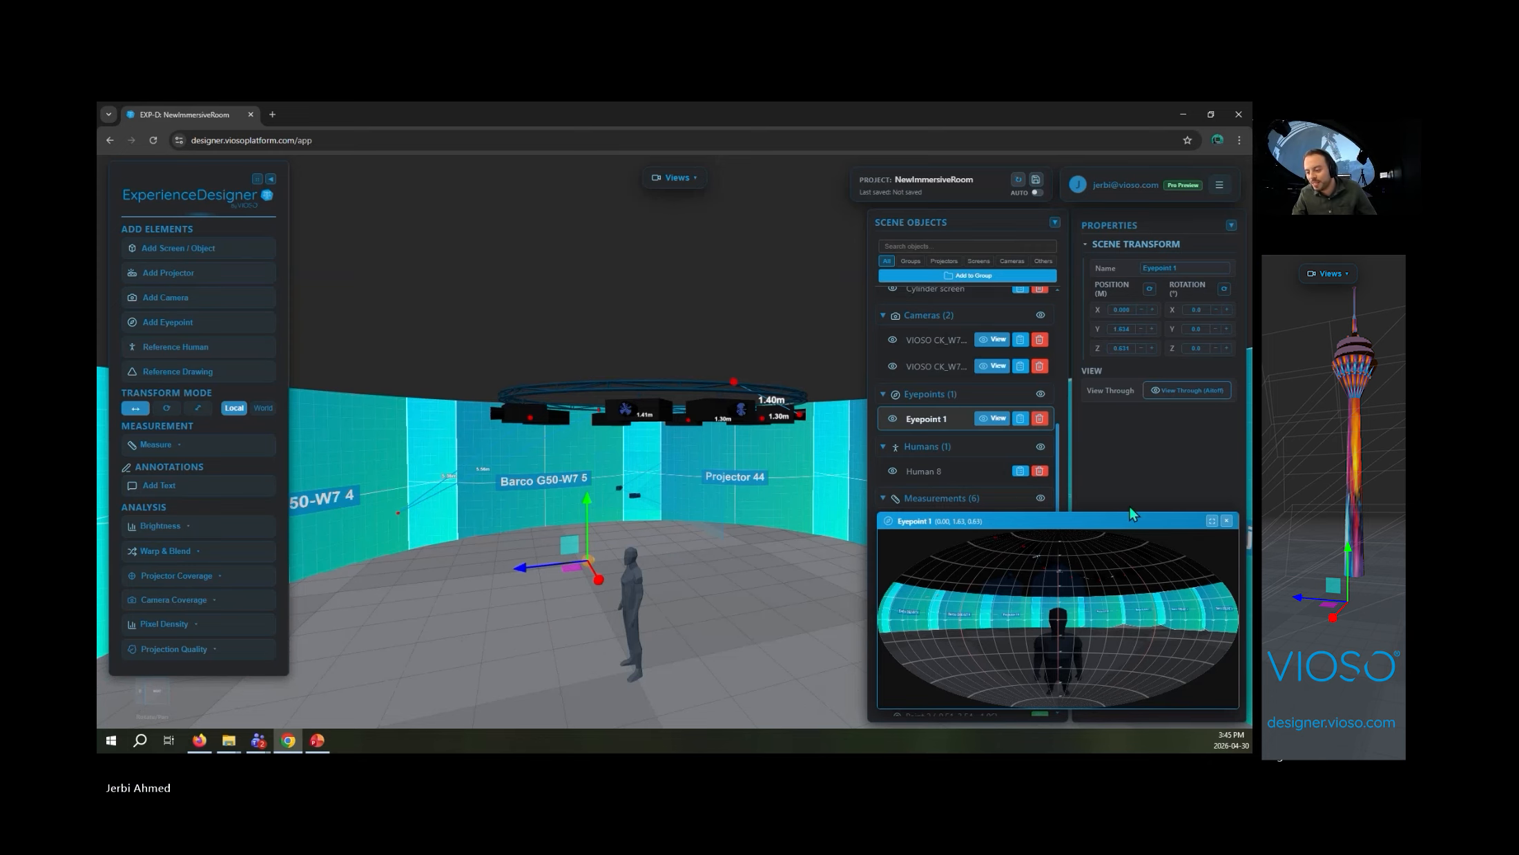
- Enlarge the eyepoint's view to full size, close it, and delete the eyepoint
{"action": "left_click", "coordinate": [1212, 520]}
{"action": "left_click", "coordinate": [1240, 164]}
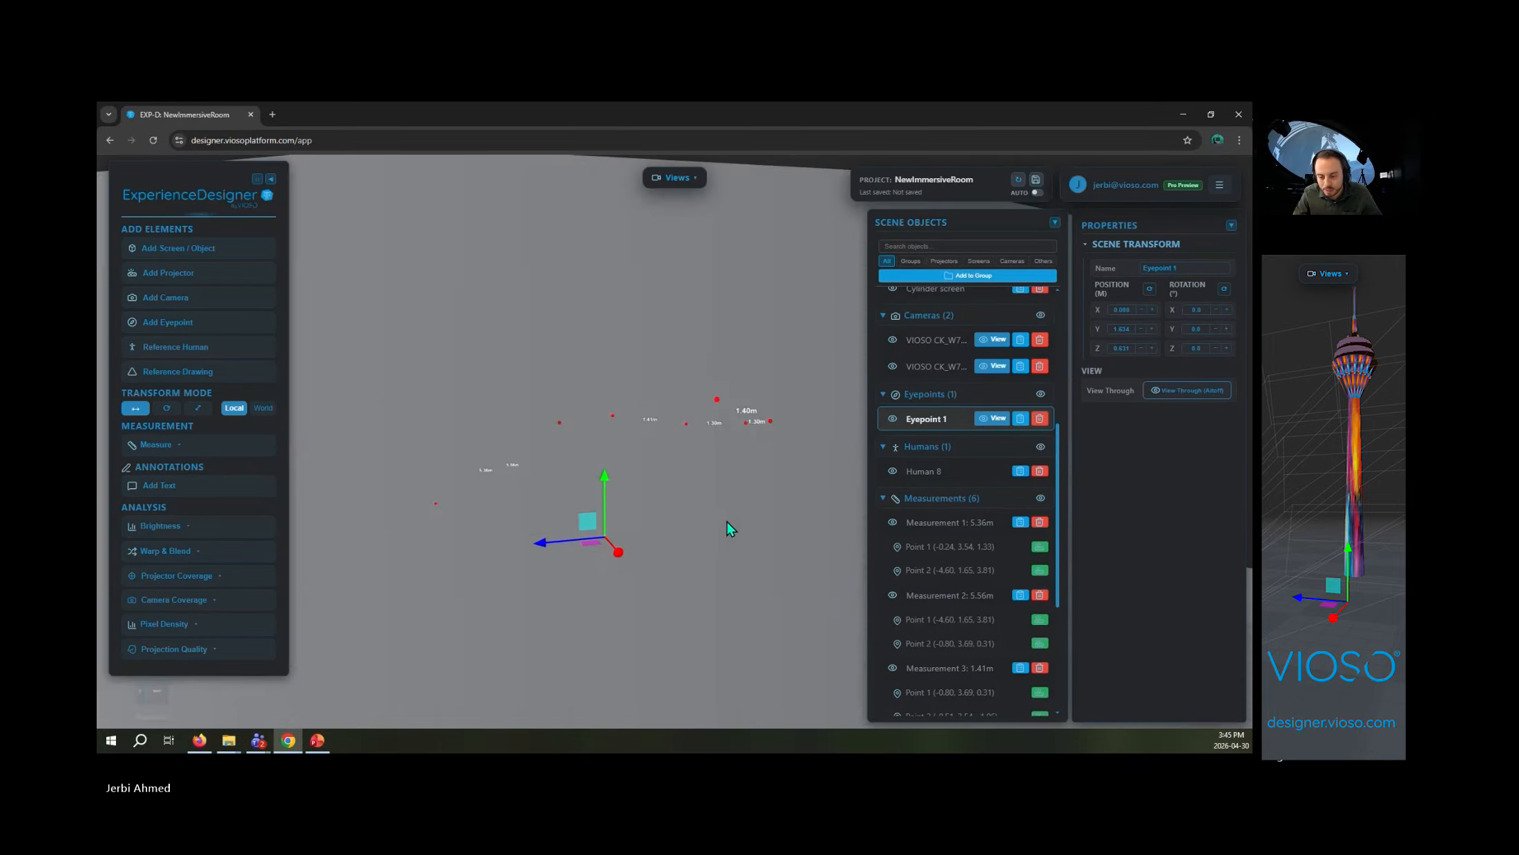
{"action": "key", "text": "Delete"}
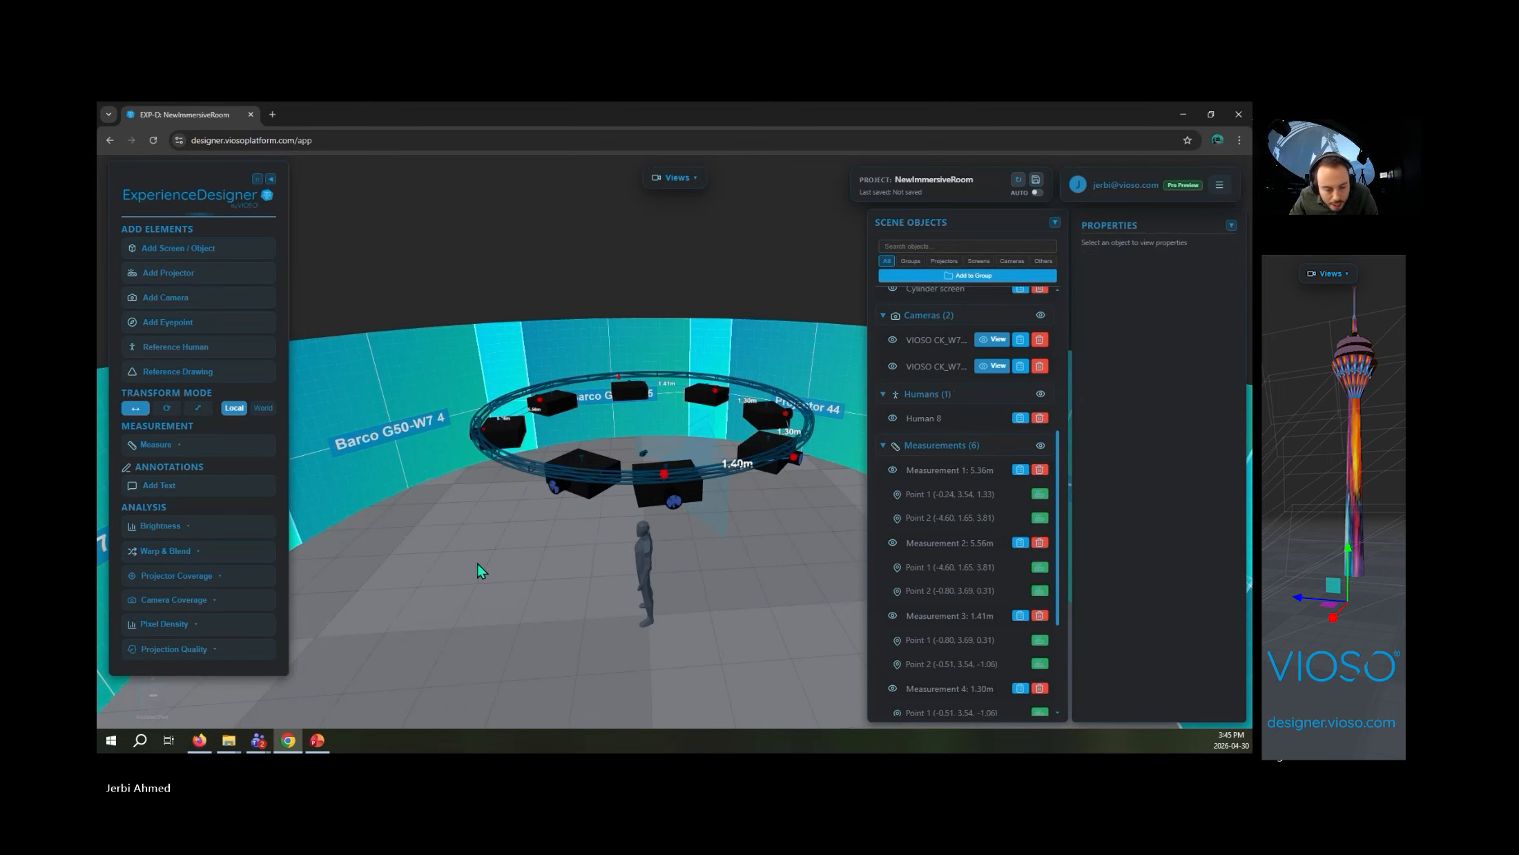
- Run the pixel density analysis with the Pixels per meter (px/m) method, and again with Pixel size (mm)
{"action": "left_click", "coordinate": [234, 625]}
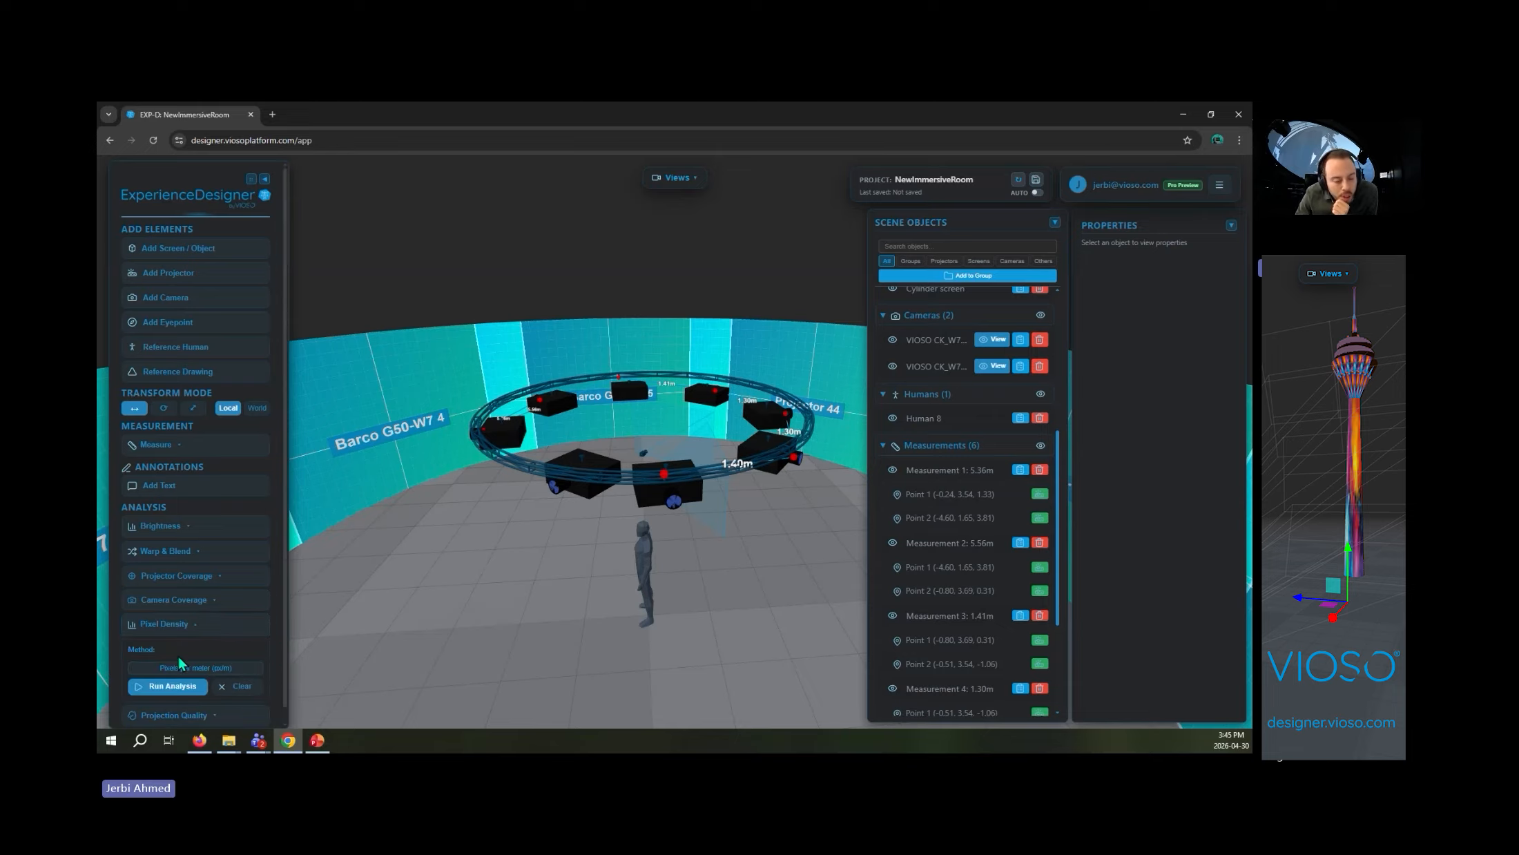
{"action": "left_click", "coordinate": [197, 683]}
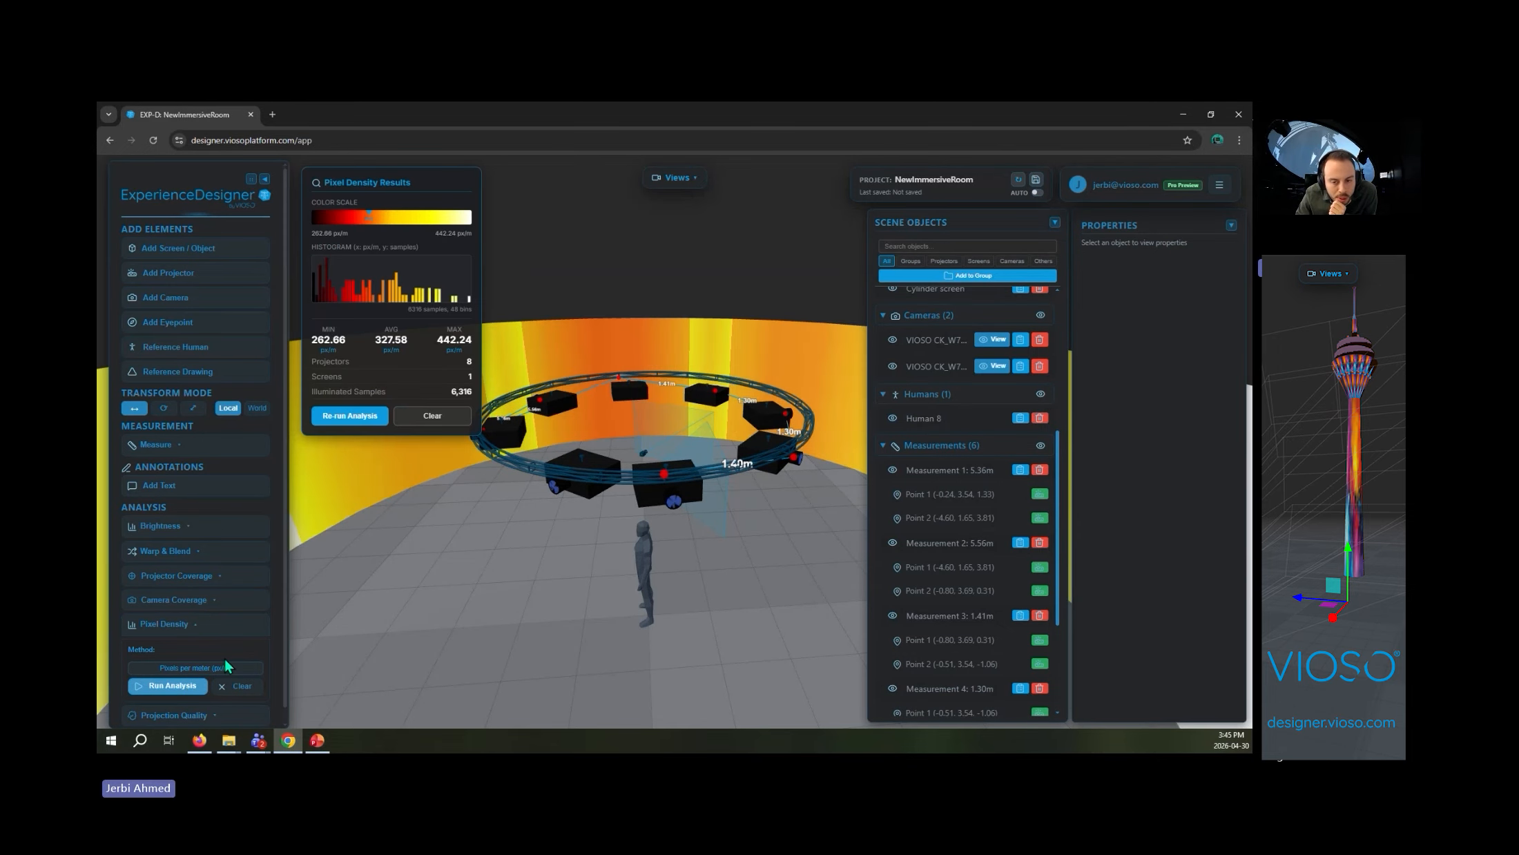
{"action": "left_click", "coordinate": [244, 669]}
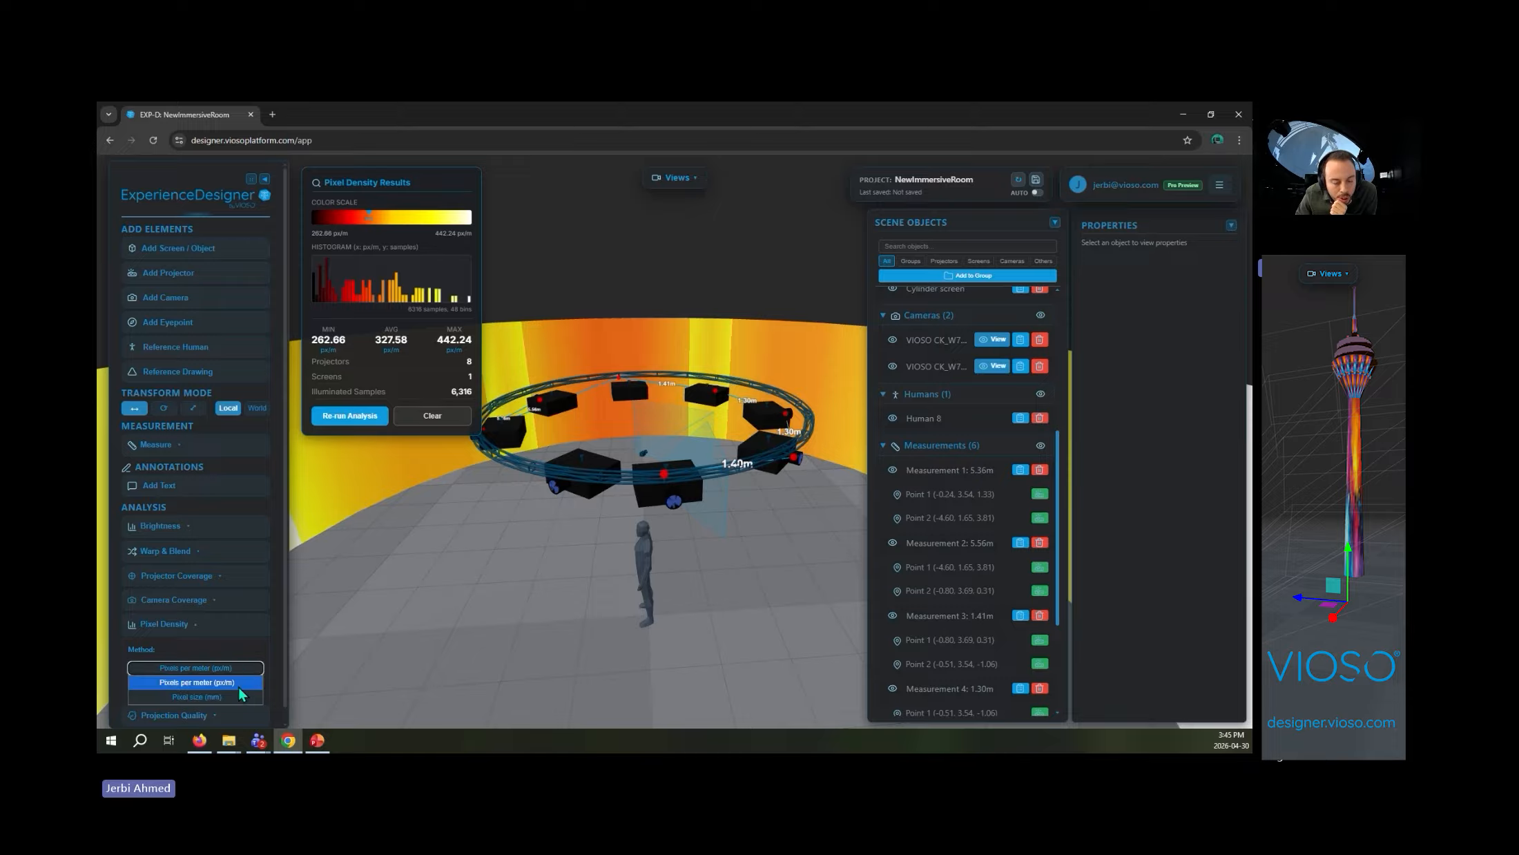
{"action": "left_click", "coordinate": [233, 698]}
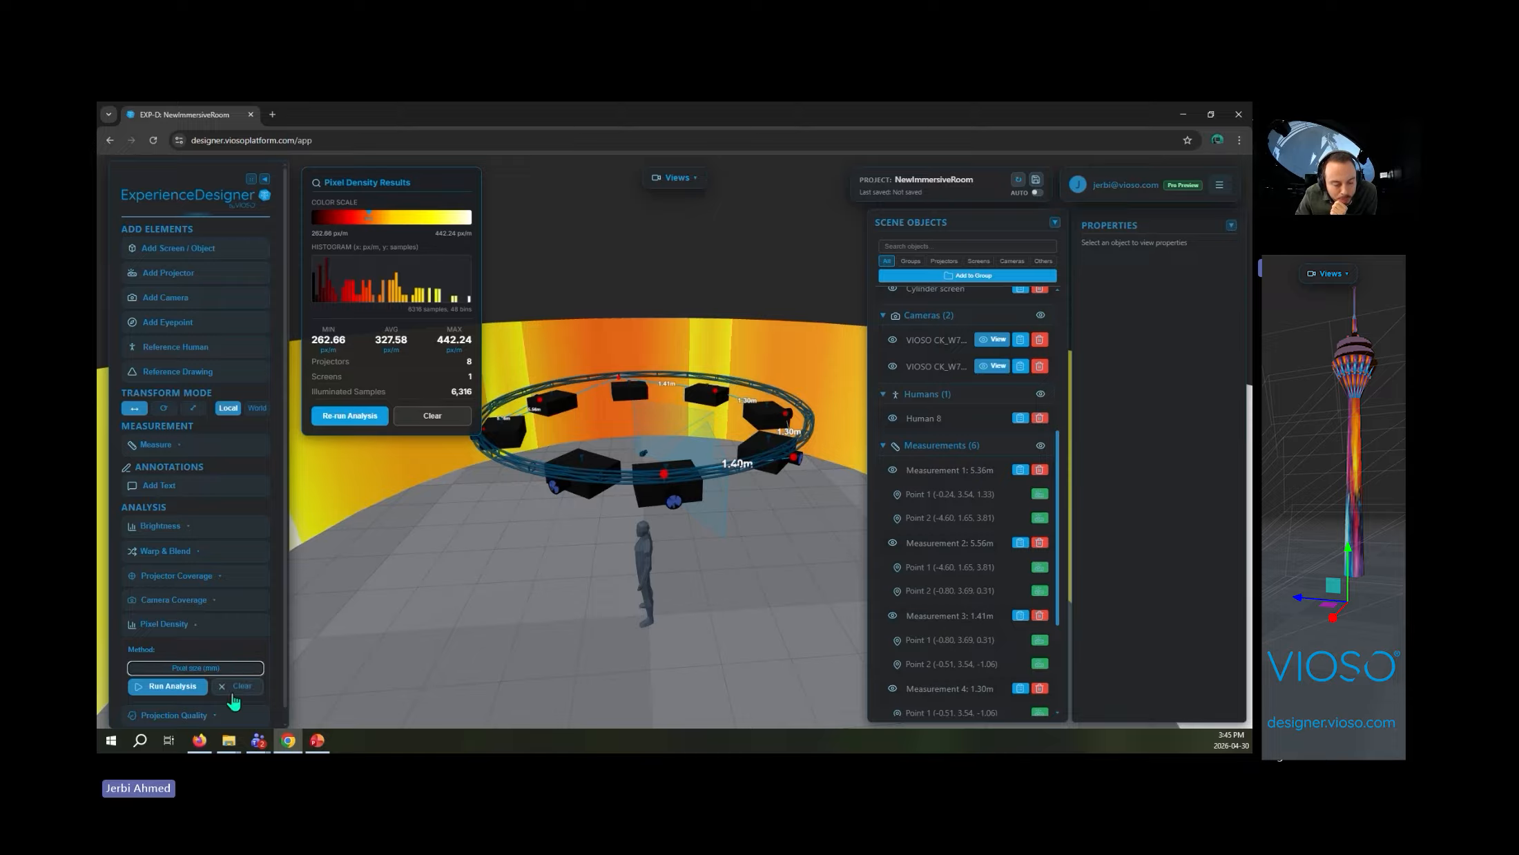
{"action": "left_click", "coordinate": [238, 670]}
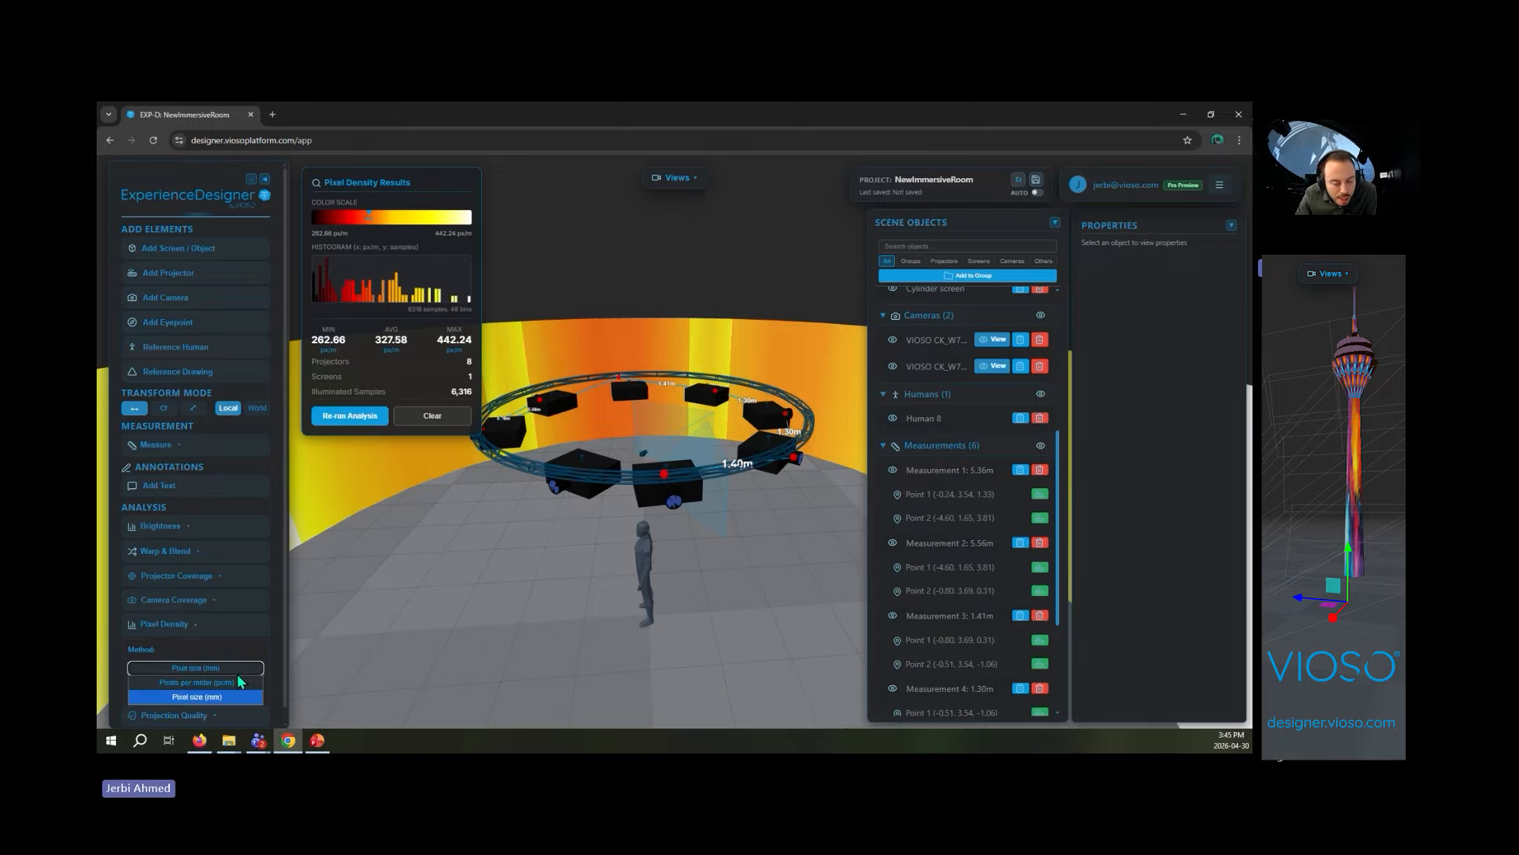
{"action": "left_click", "coordinate": [197, 696]}
{"action": "left_click", "coordinate": [173, 686]}
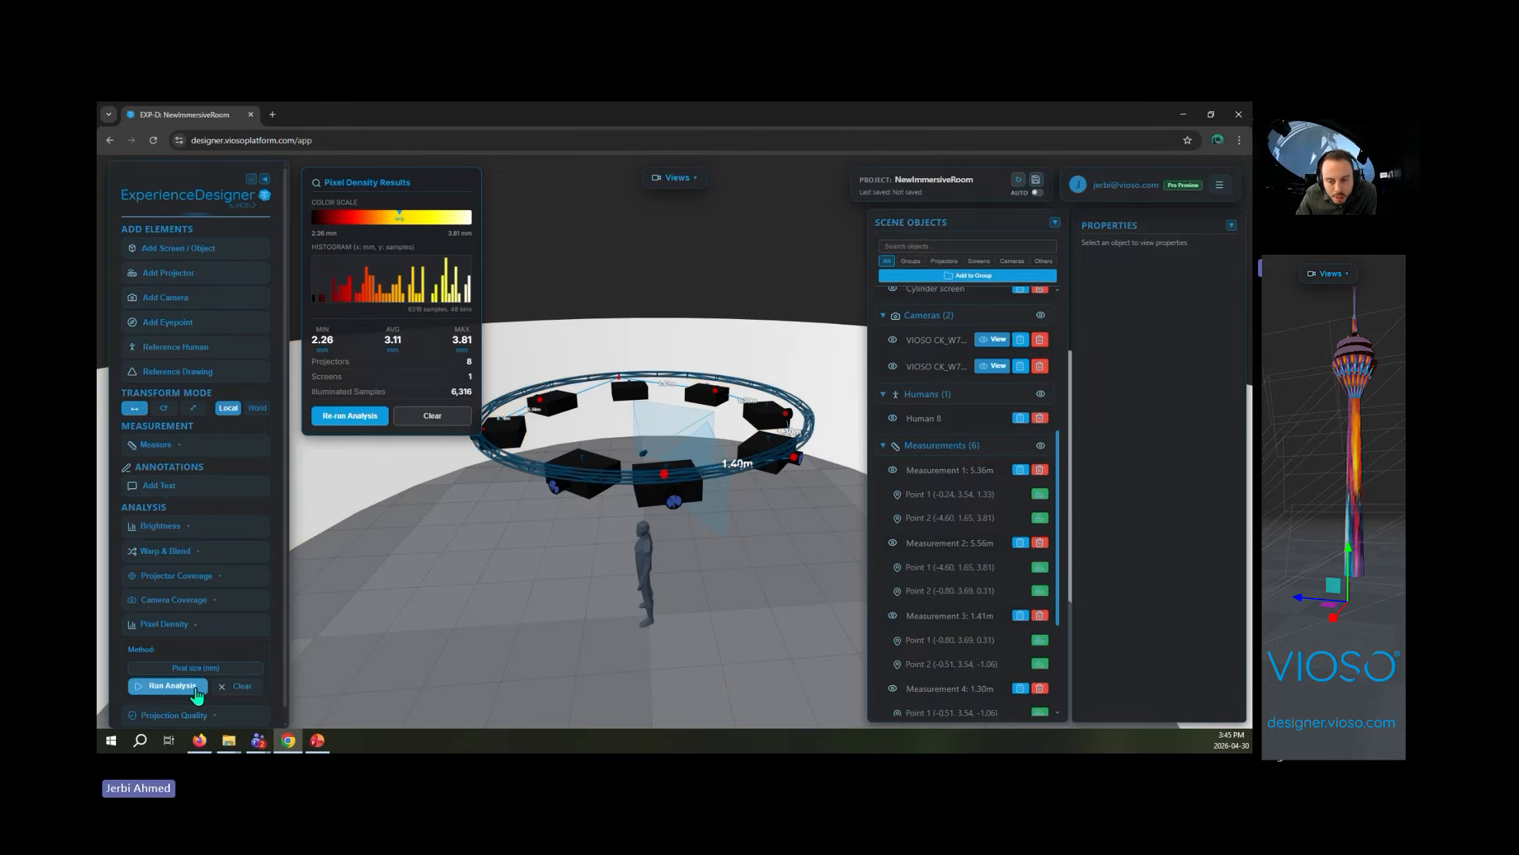
- Rerun the pixel density analysis with Pixels per meter (px/m), examine the heat map on the screen, and clear it
{"action": "left_click", "coordinate": [211, 668]}
{"action": "left_click", "coordinate": [182, 681]}
{"action": "left_click", "coordinate": [166, 686]}
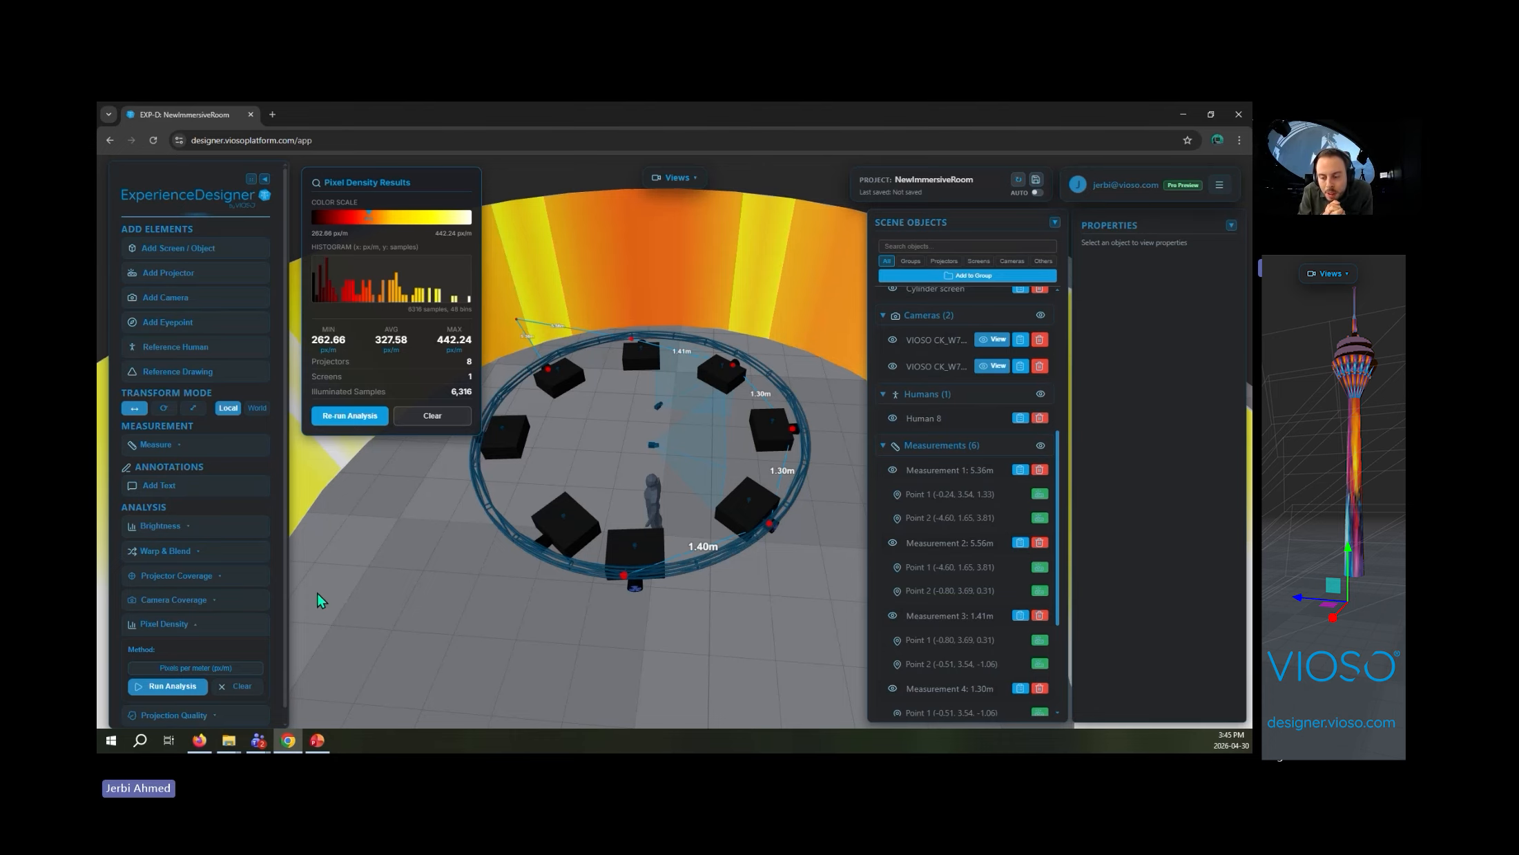
{"action": "left_click", "coordinate": [432, 415]}
{"action": "left_click_drag", "start_coordinate": [431, 566], "coordinate": [698, 539]}
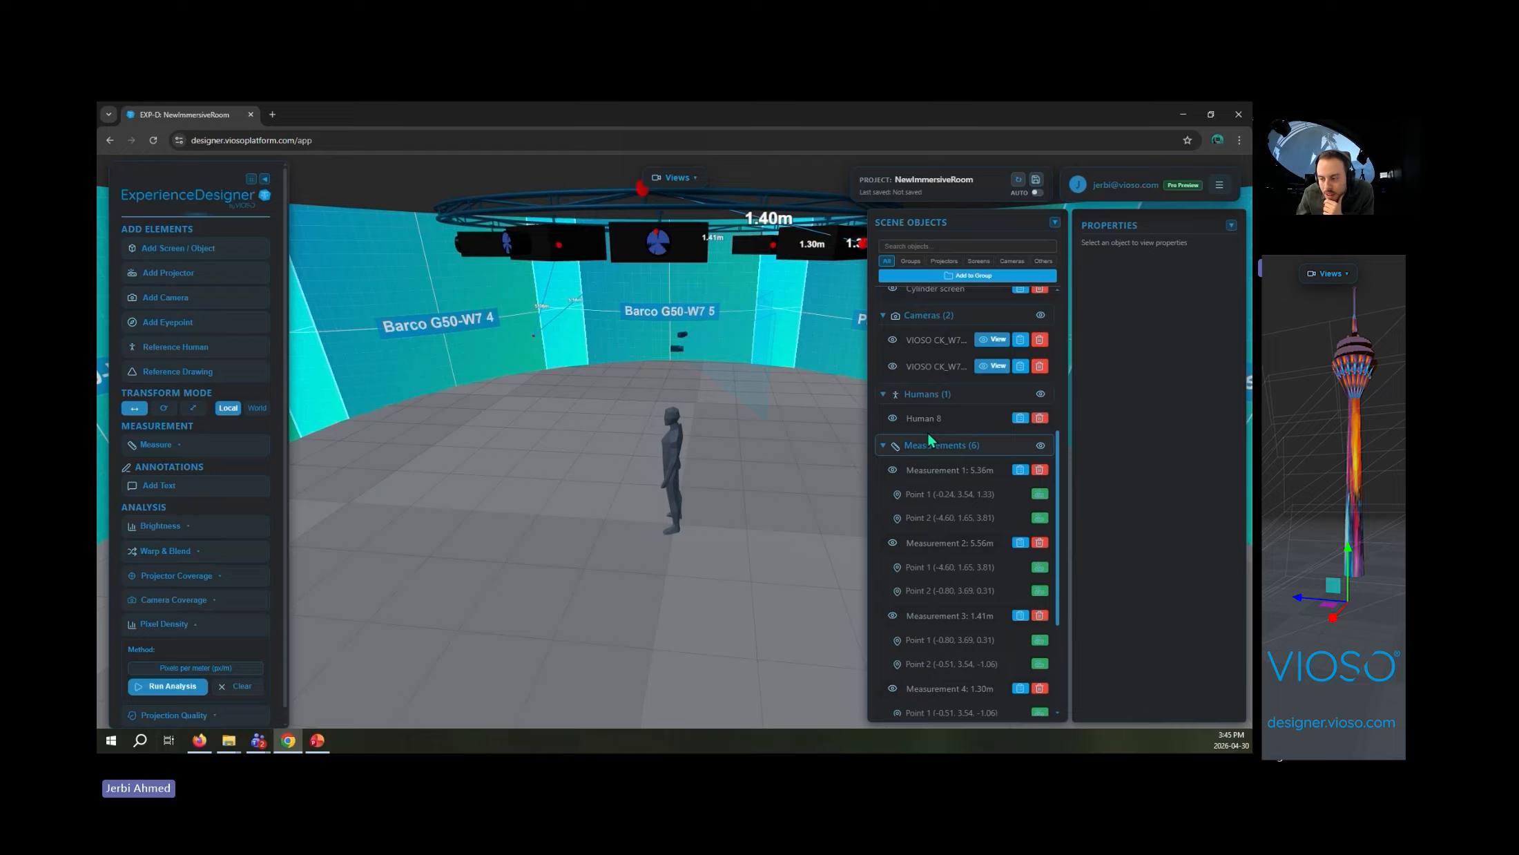
{"action": "scroll", "coordinate": [929, 434], "scroll_direction": "up", "scroll_amount": 5}
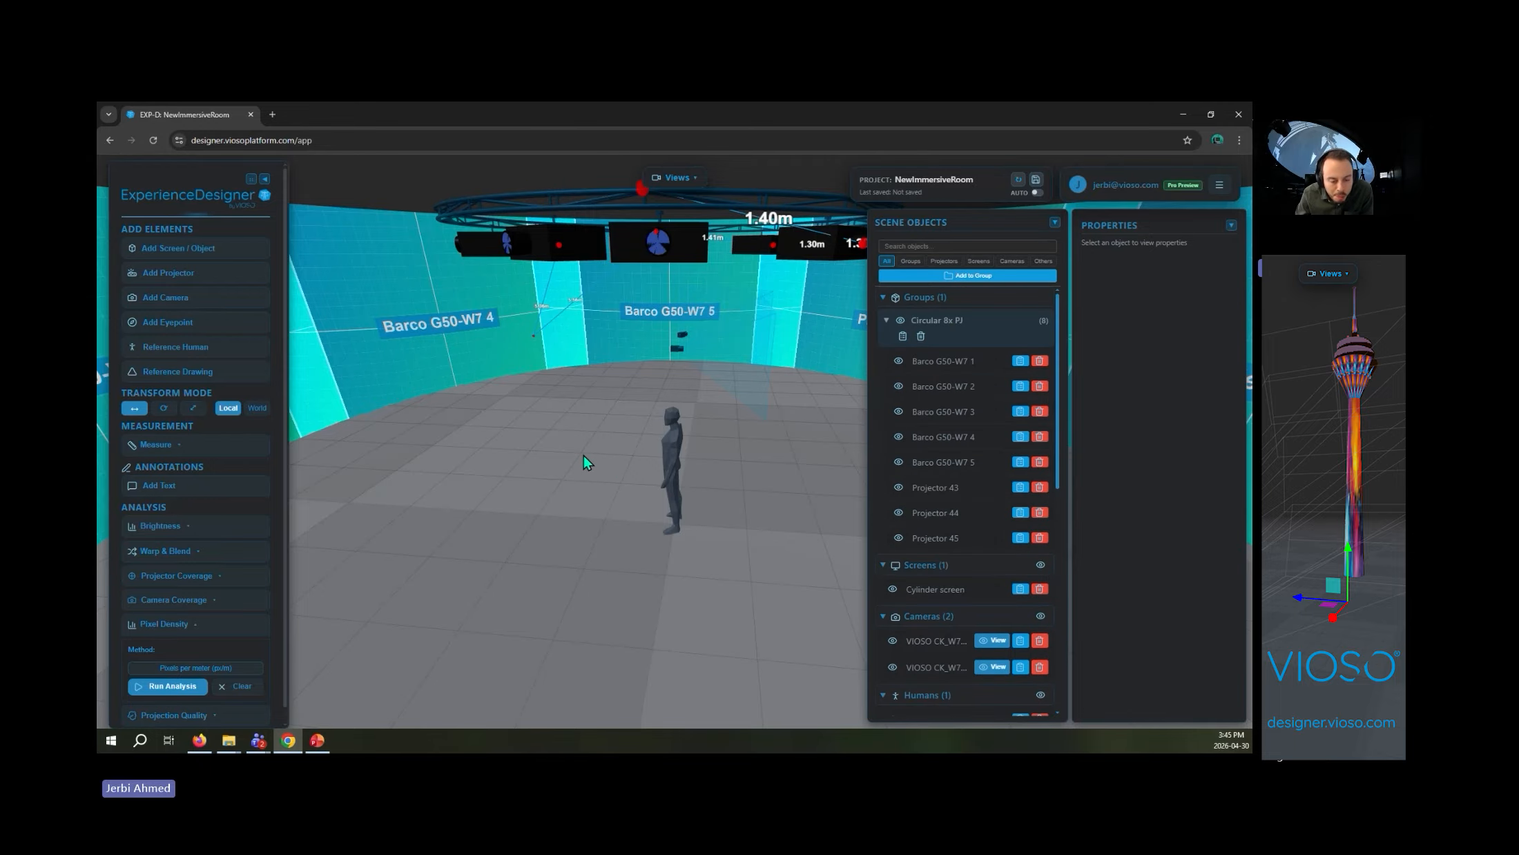
{"action": "scroll", "coordinate": [584, 455], "scroll_direction": "down", "scroll_amount": 2}
{"action": "left_click", "coordinate": [196, 628]}
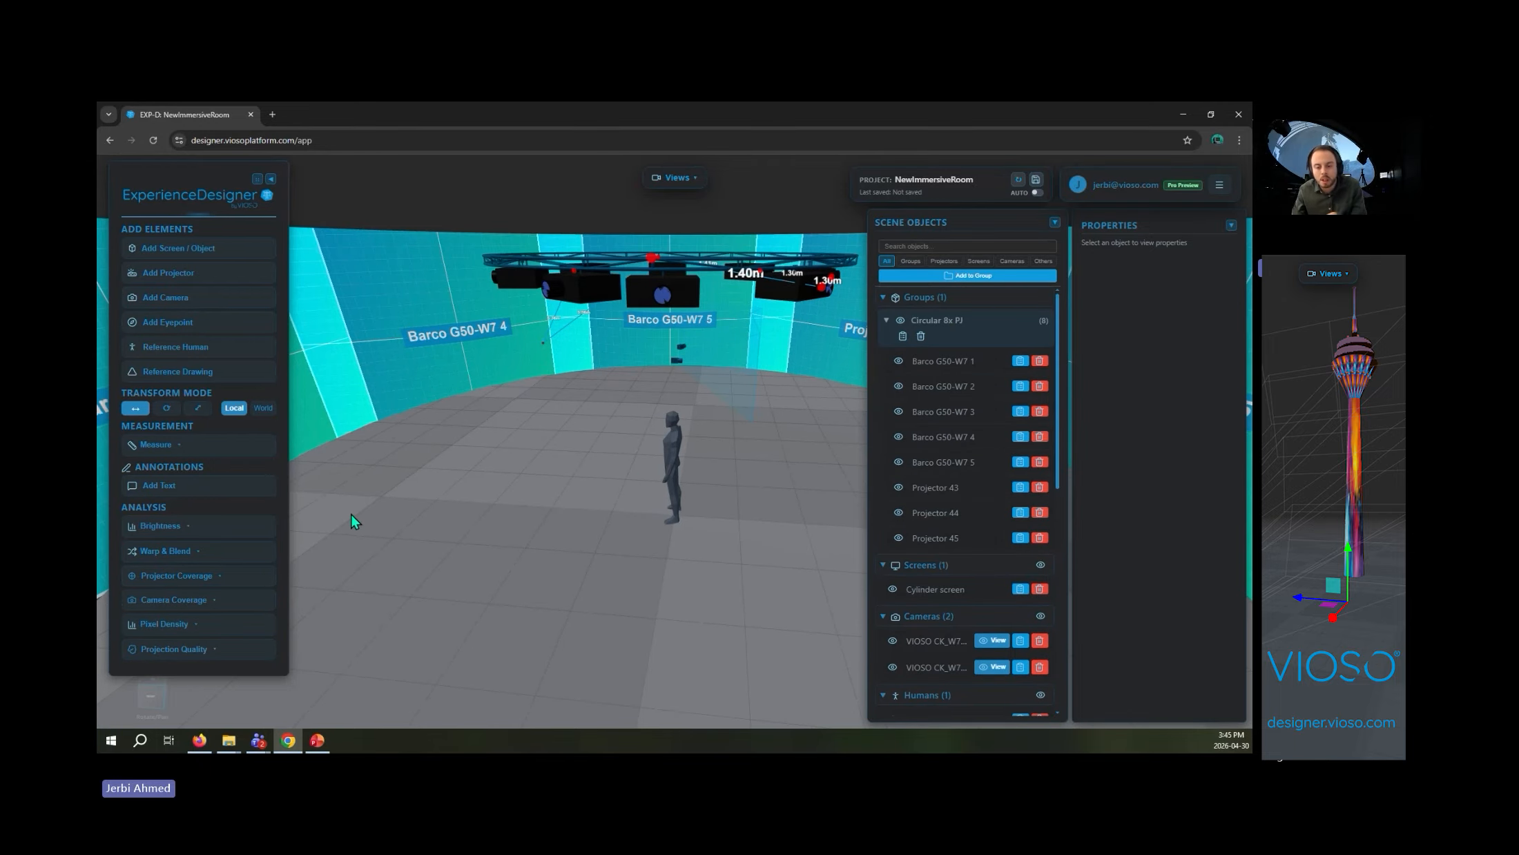
{"action": "scroll", "coordinate": [398, 452], "scroll_direction": "down", "scroll_amount": 3}
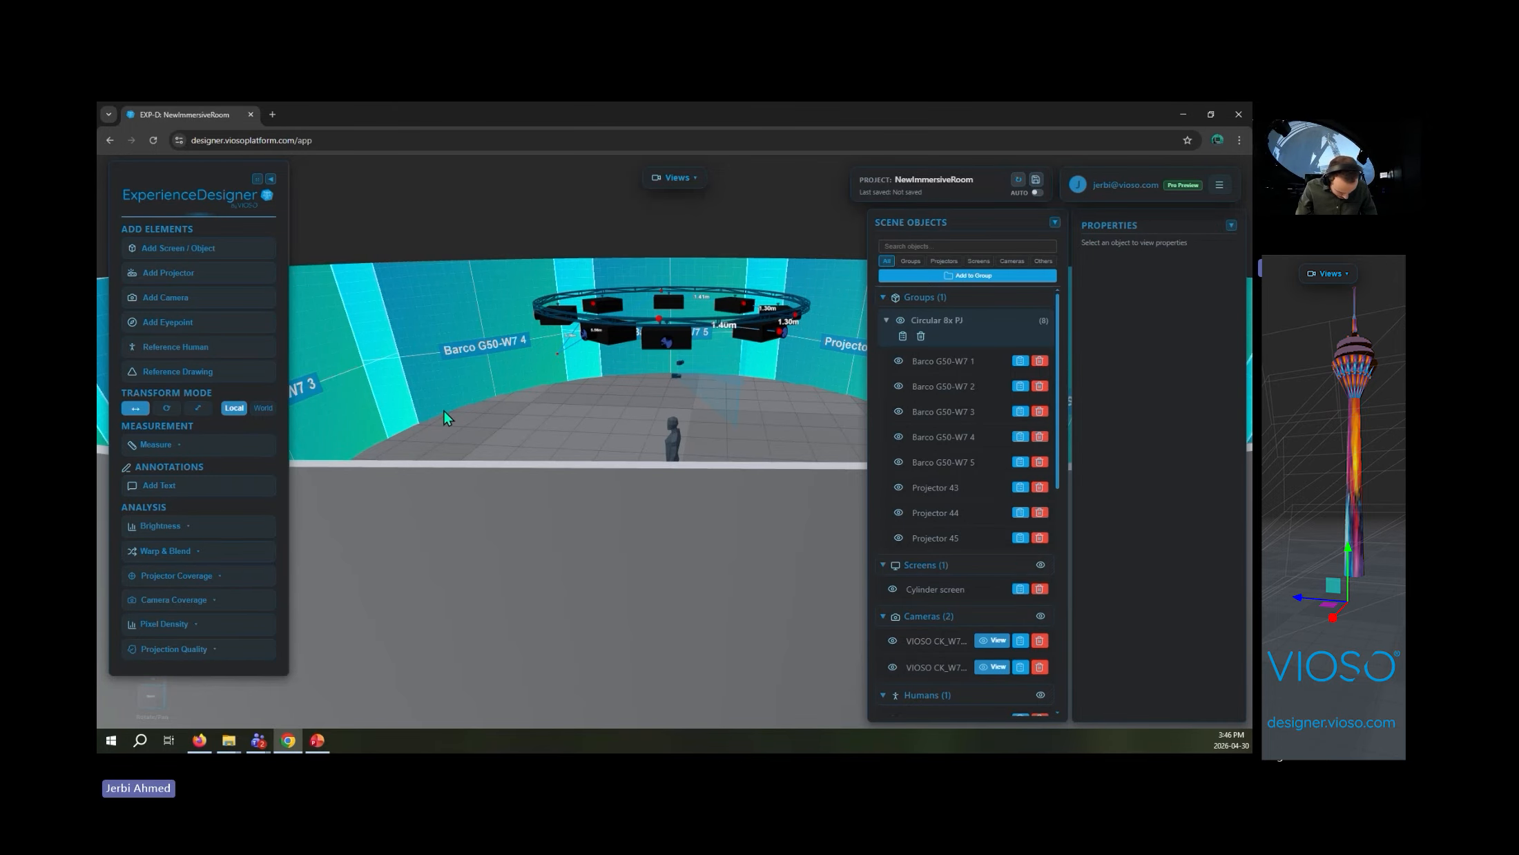
{"action": "scroll", "coordinate": [447, 428], "scroll_direction": "up", "scroll_amount": 3}
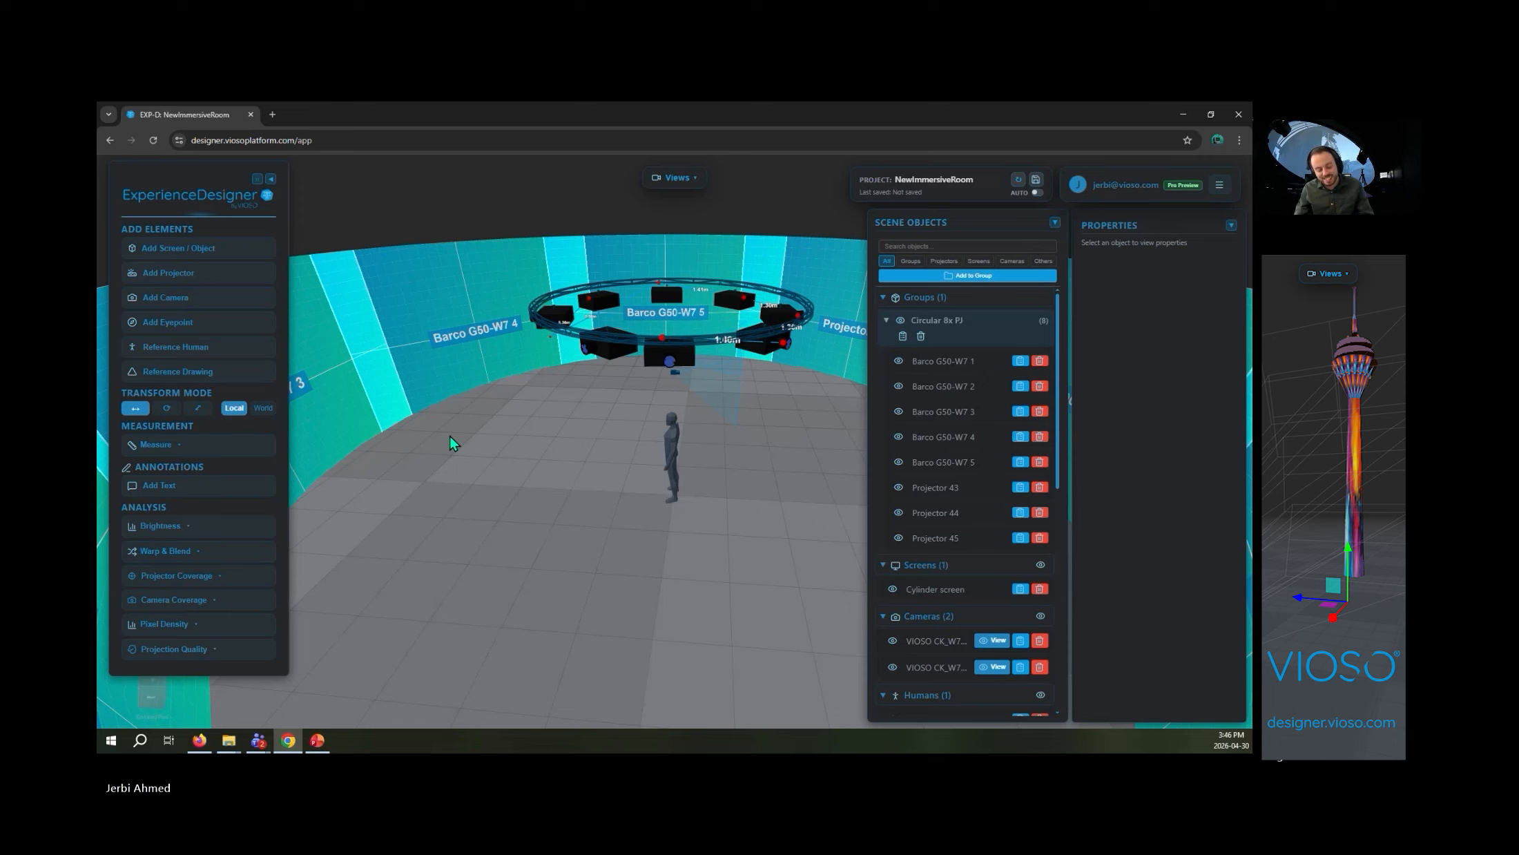
{"action": "scroll", "coordinate": [772, 539], "scroll_direction": "down", "scroll_amount": 2}
{"action": "scroll", "coordinate": [766, 532], "scroll_direction": "down", "scroll_amount": 5}
{"action": "left_click_drag", "start_coordinate": [766, 531], "coordinate": [703, 611]}
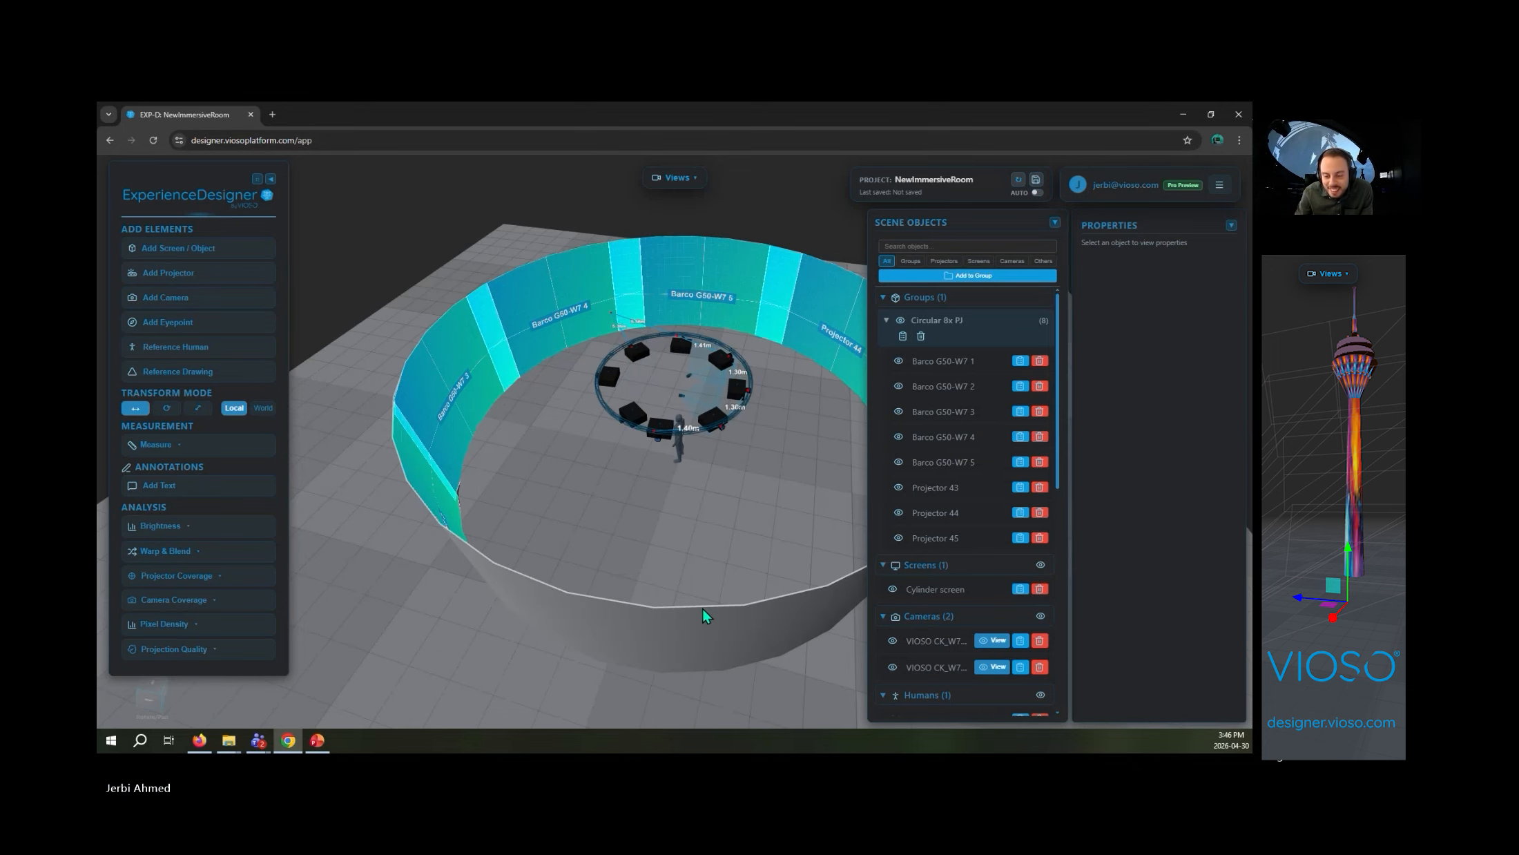
{"action": "scroll", "coordinate": [712, 594], "scroll_direction": "up", "scroll_amount": 8}
{"action": "left_click_drag", "start_coordinate": [731, 534], "coordinate": [541, 721]}
{"action": "scroll", "coordinate": [716, 632], "scroll_direction": "up", "scroll_amount": 1}
{"action": "left_click_drag", "start_coordinate": [715, 634], "coordinate": [690, 512]}
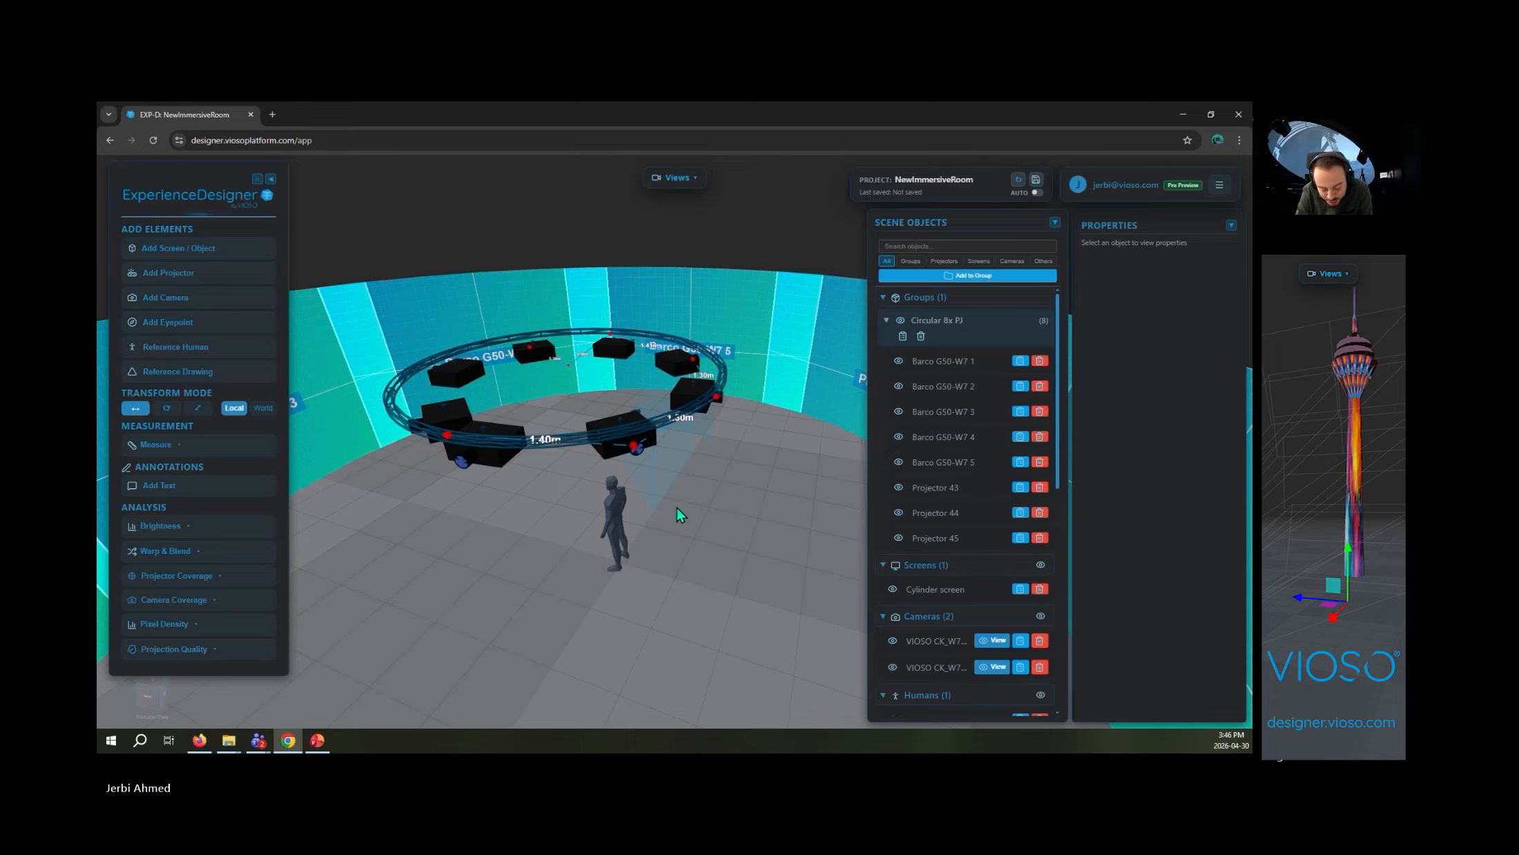
{"action": "scroll", "coordinate": [647, 580], "scroll_direction": "down", "scroll_amount": 4}
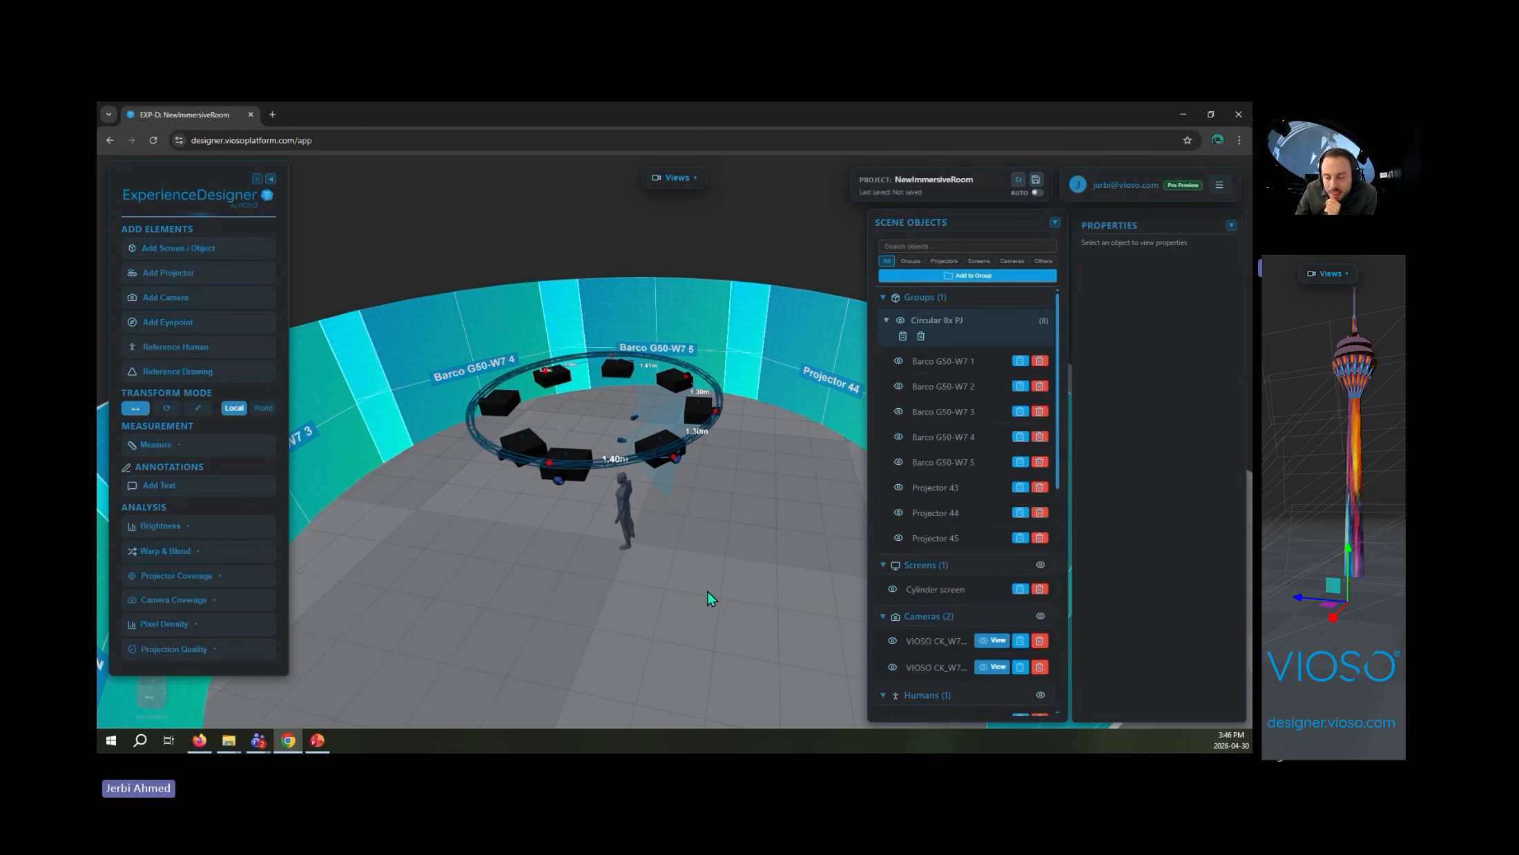
{"action": "scroll", "coordinate": [707, 591], "scroll_direction": "down", "scroll_amount": 3}
{"action": "scroll", "coordinate": [705, 514], "scroll_direction": "up", "scroll_amount": 3}
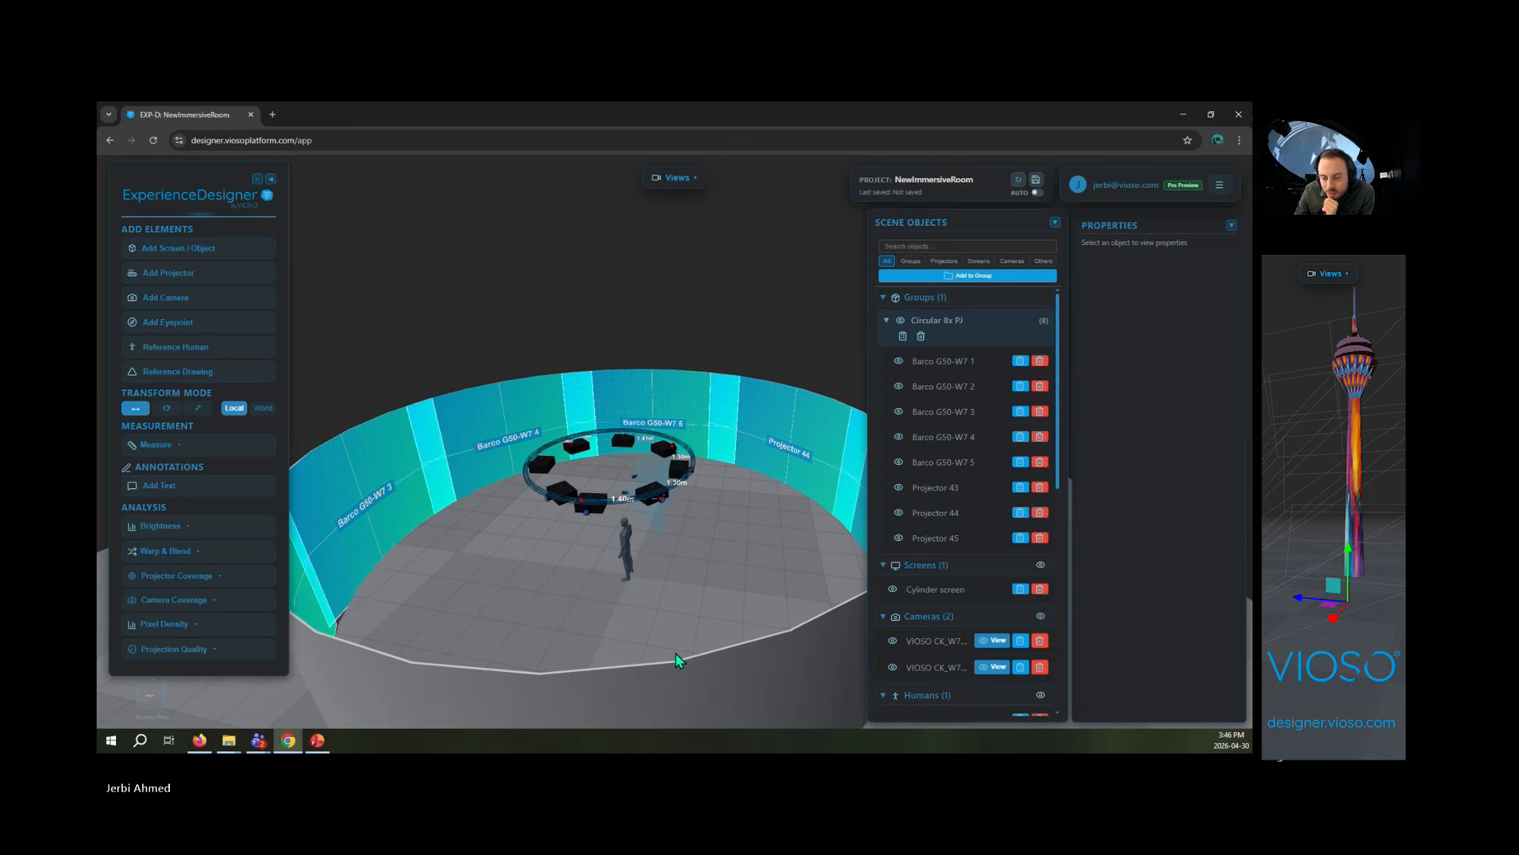
{"action": "scroll", "coordinate": [687, 622], "scroll_direction": "up", "scroll_amount": 5}
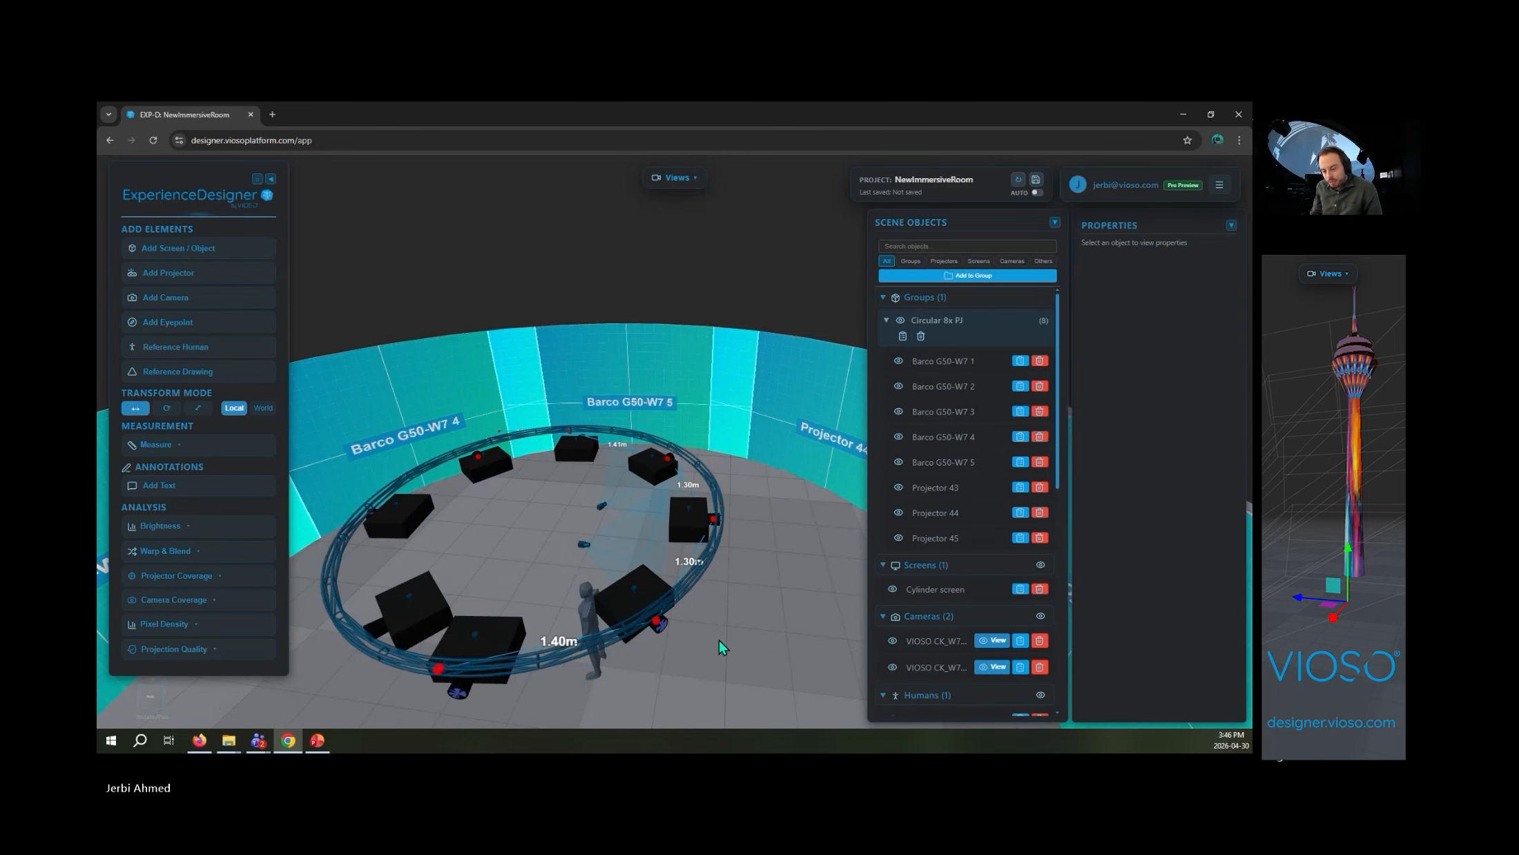
{"action": "scroll", "coordinate": [791, 644], "scroll_direction": "down", "scroll_amount": 5}
- Export the project as Scene Geometry (OBJ) and open the exported file in CAD Assistant
{"action": "left_click", "coordinate": [1220, 185]}
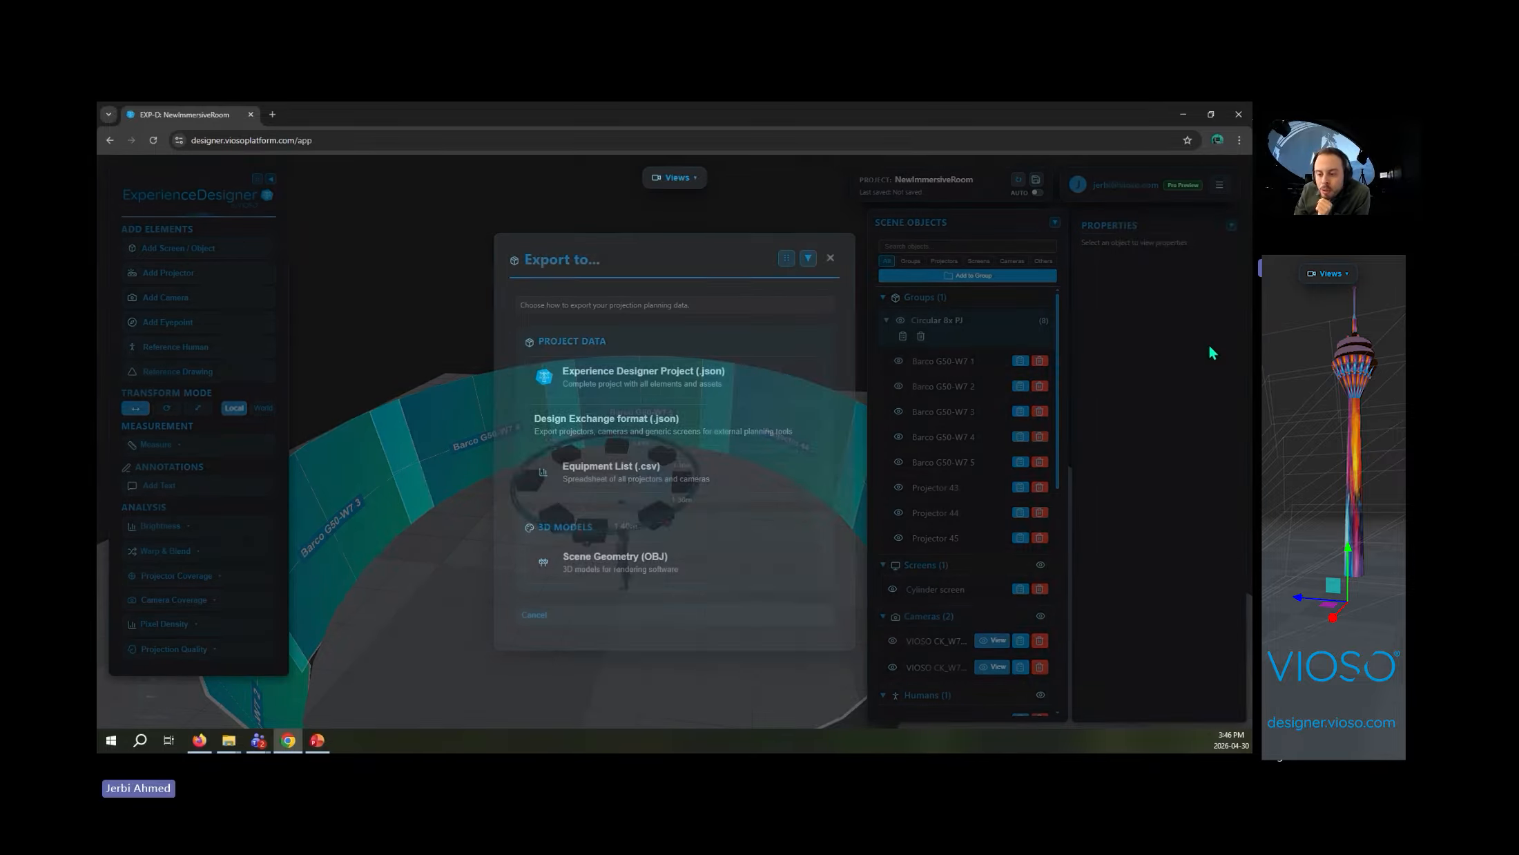
{"action": "left_click", "coordinate": [1210, 345]}
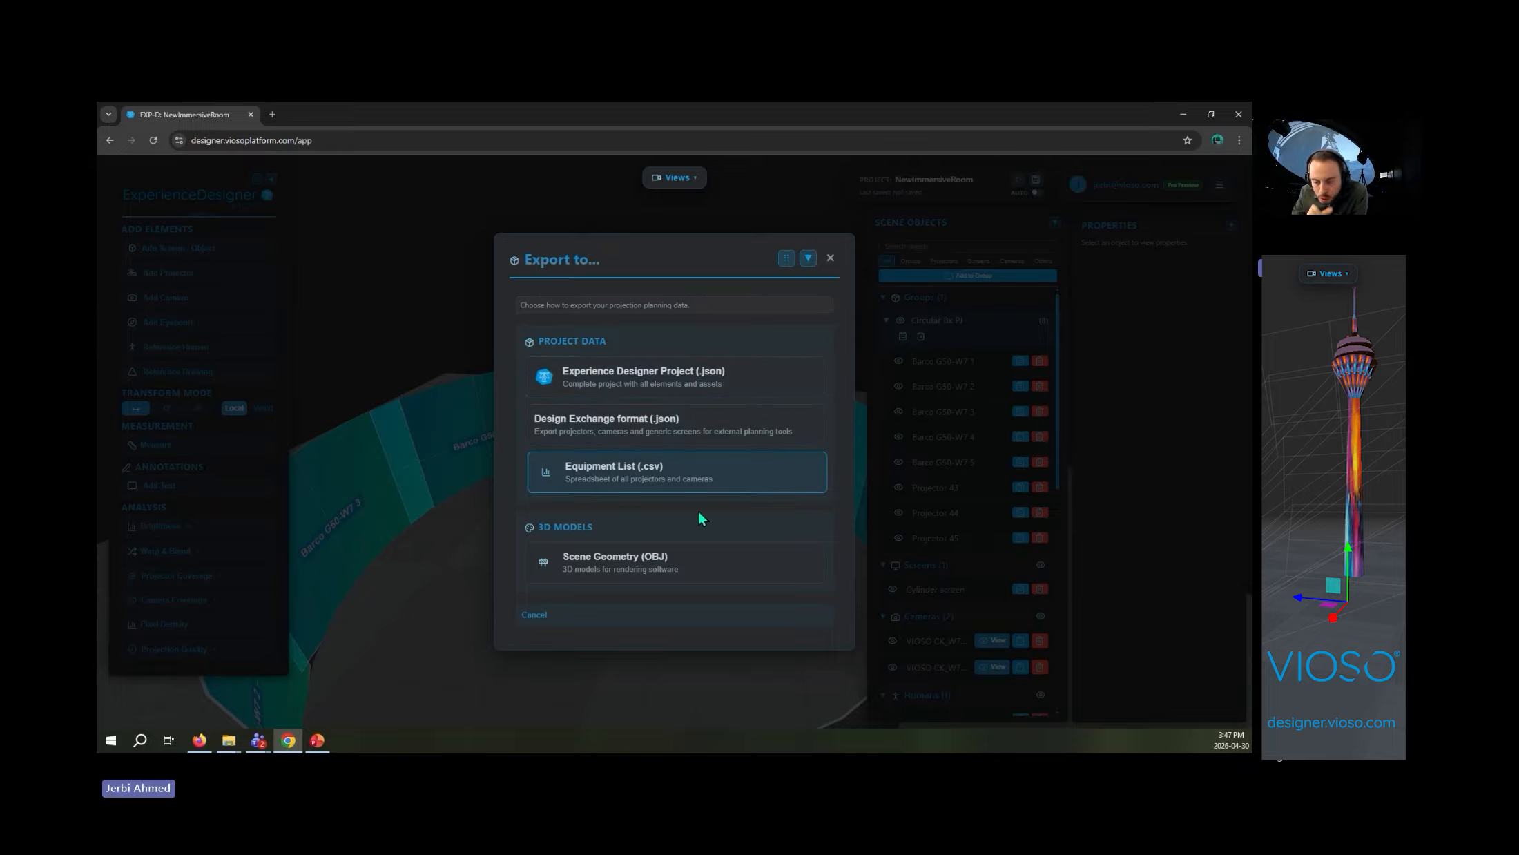
{"action": "left_click", "coordinate": [710, 569]}
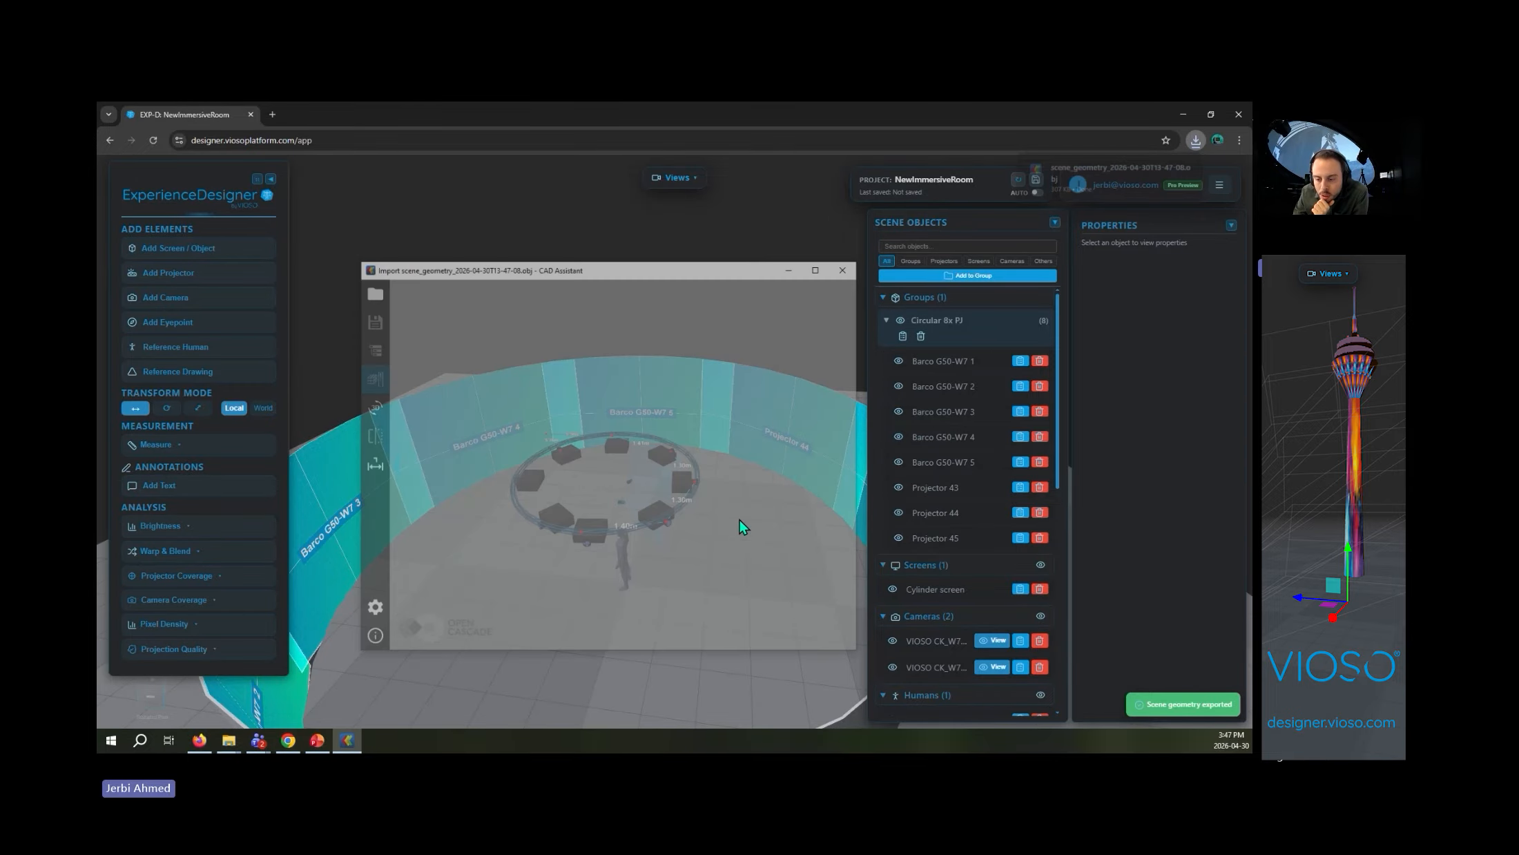
- Examine the exported model's projectors, human figure and cylindrical screen from the side
{"action": "scroll", "coordinate": [737, 521], "scroll_direction": "up", "scroll_amount": 3}
{"action": "left_click_drag", "start_coordinate": [711, 508], "coordinate": [610, 472]}
{"action": "scroll", "coordinate": [664, 480], "scroll_direction": "down", "scroll_amount": 4}
{"action": "scroll", "coordinate": [703, 471], "scroll_direction": "up", "scroll_amount": 6}
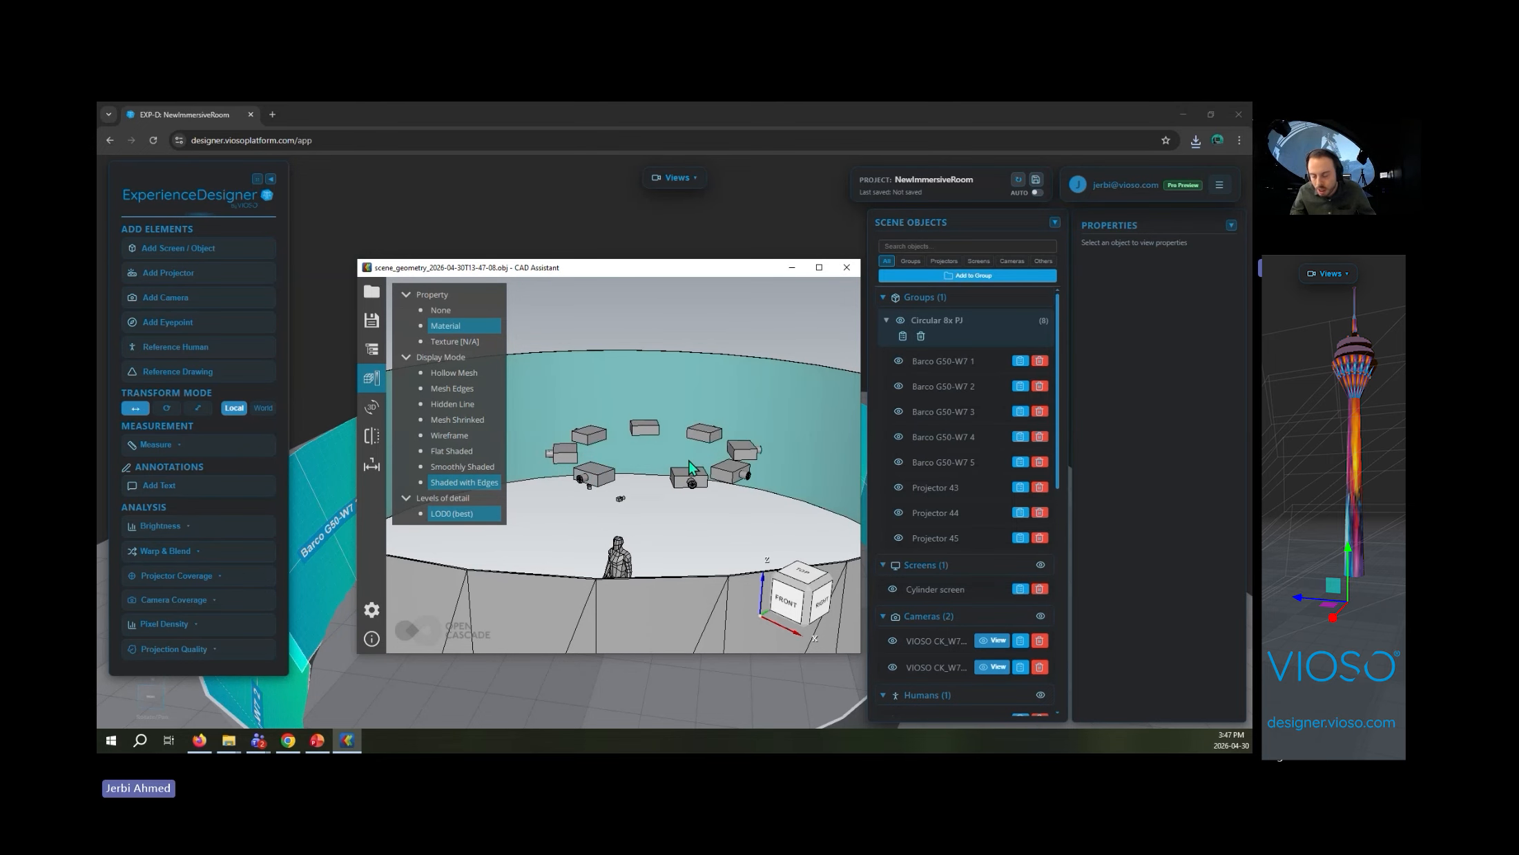
{"action": "scroll", "coordinate": [750, 403], "scroll_direction": "down", "scroll_amount": 5}
- Examine the projector circle inside the cylindrical screen of the exported model from above, and close CAD Assistant
{"action": "left_click_drag", "start_coordinate": [732, 447], "coordinate": [675, 561]}
{"action": "scroll", "coordinate": [744, 485], "scroll_direction": "up", "scroll_amount": 5}
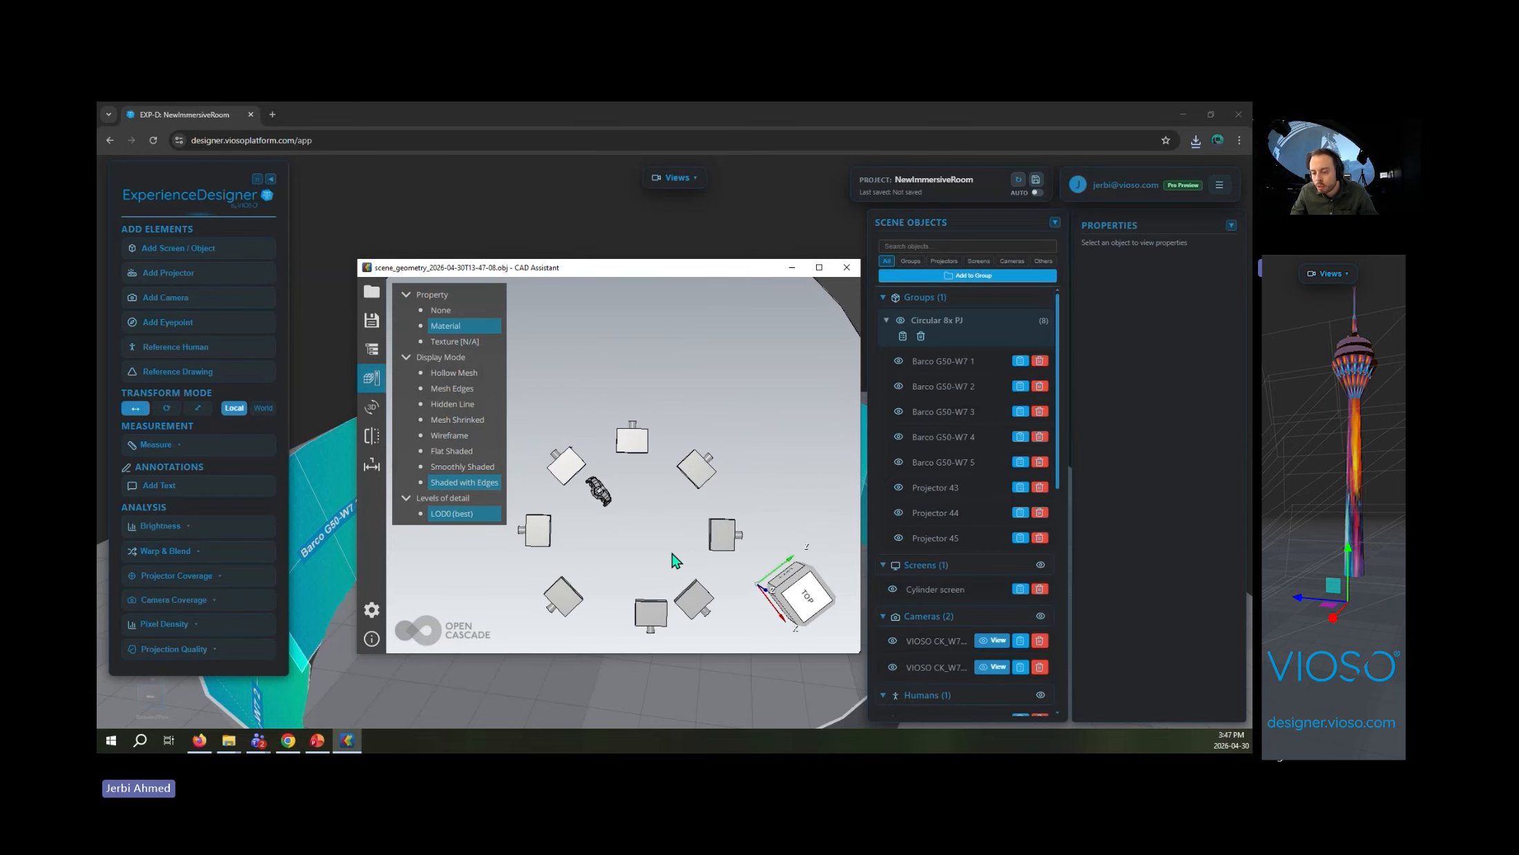
{"action": "scroll", "coordinate": [673, 545], "scroll_direction": "down", "scroll_amount": 3}
{"action": "scroll", "coordinate": [678, 545], "scroll_direction": "down", "scroll_amount": 5}
{"action": "scroll", "coordinate": [689, 528], "scroll_direction": "up", "scroll_amount": 3}
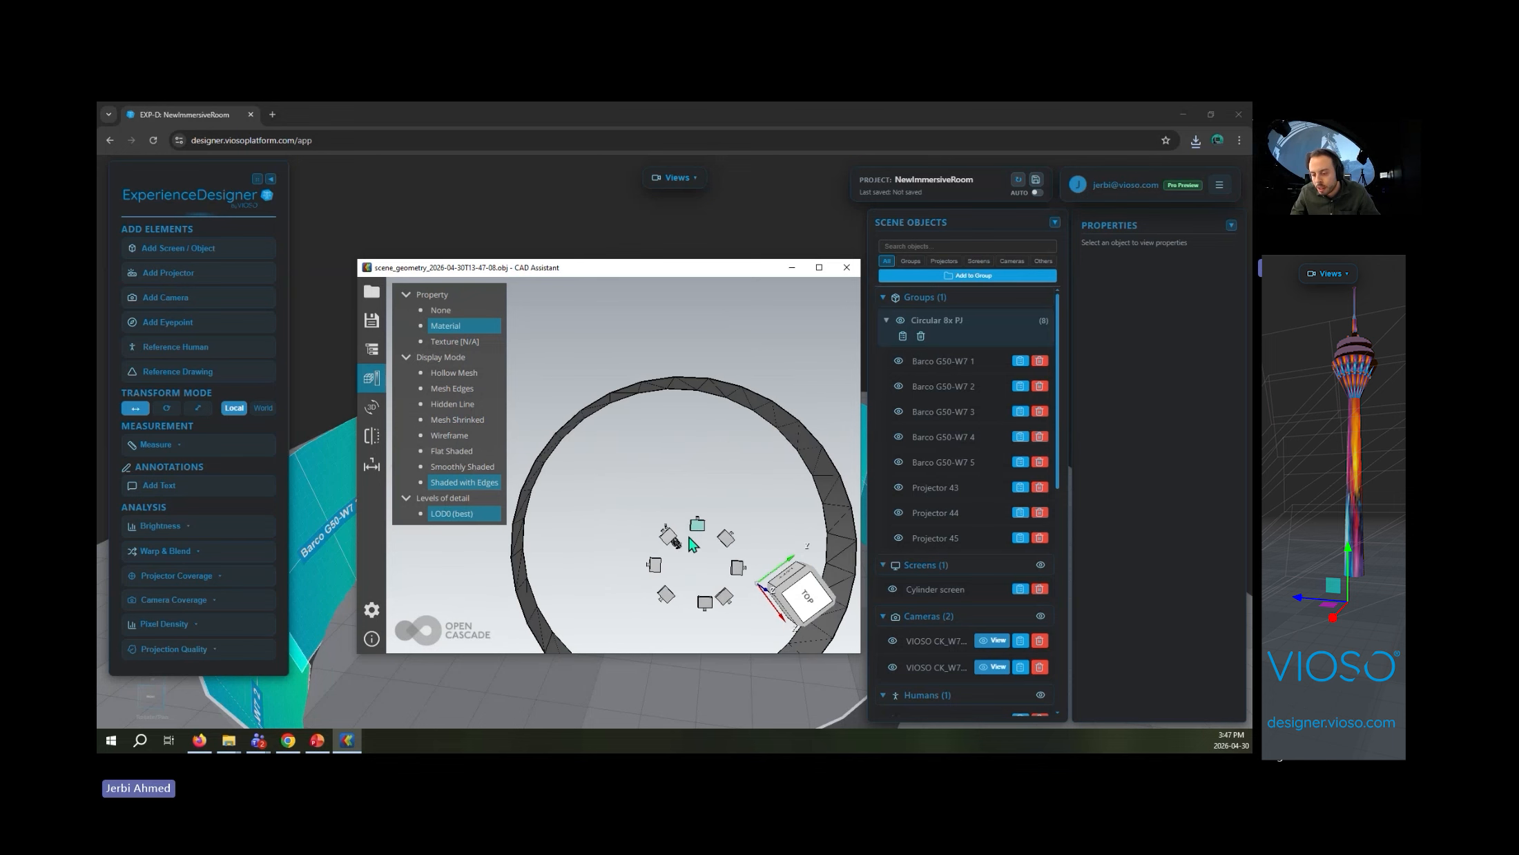
{"action": "scroll", "coordinate": [690, 525], "scroll_direction": "down", "scroll_amount": 4}
{"action": "scroll", "coordinate": [670, 526], "scroll_direction": "up", "scroll_amount": 6}
{"action": "middle_click_drag", "start_coordinate": [670, 526], "coordinate": [598, 466]}
{"action": "scroll", "coordinate": [605, 470], "scroll_direction": "down", "scroll_amount": 3}
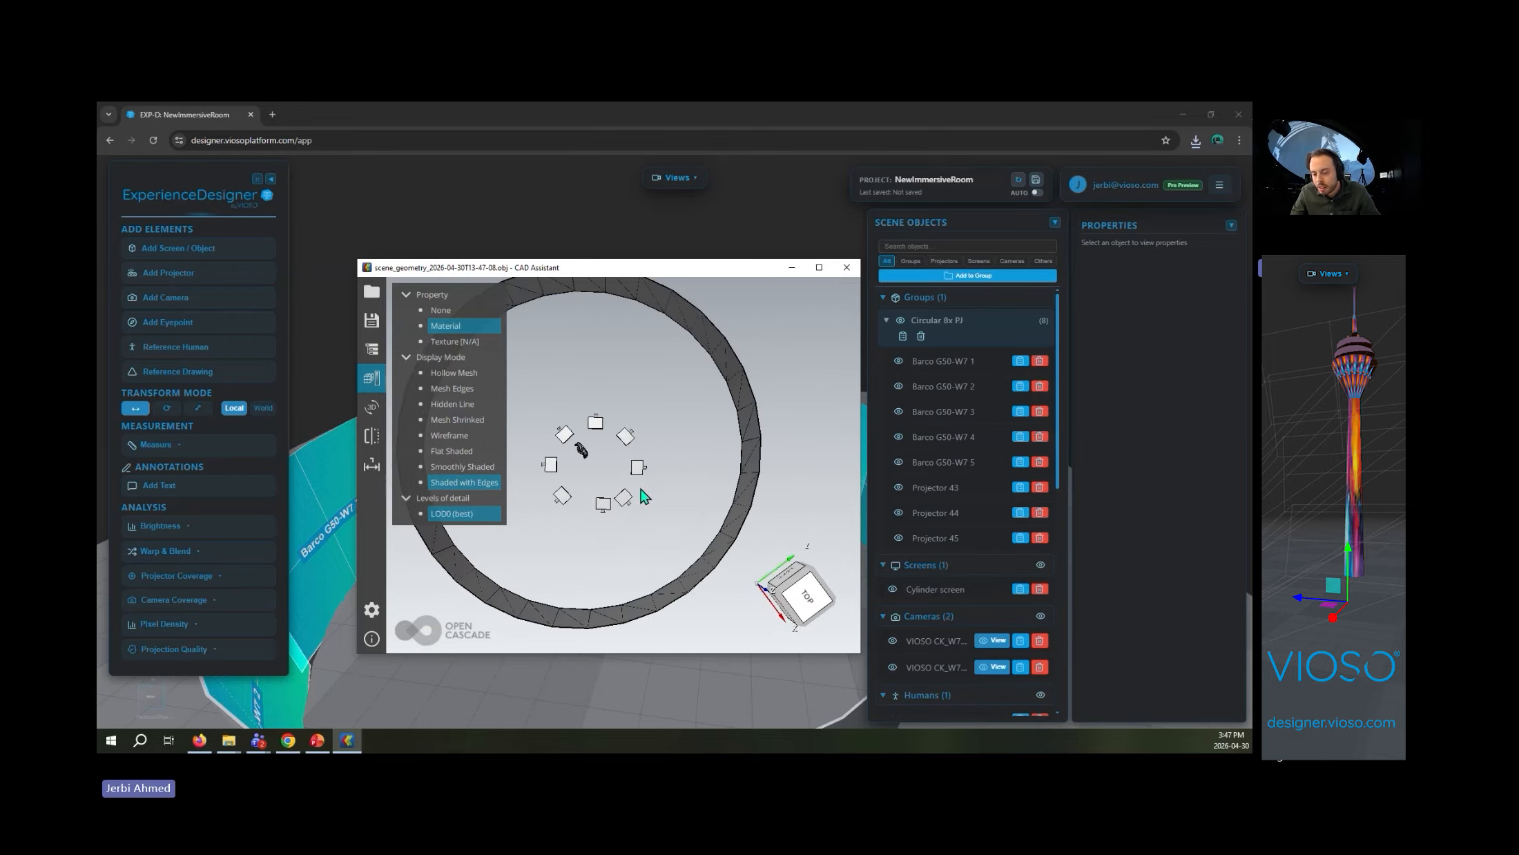
{"action": "left_click_drag", "start_coordinate": [643, 496], "coordinate": [668, 413]}
{"action": "left_click", "coordinate": [850, 272]}
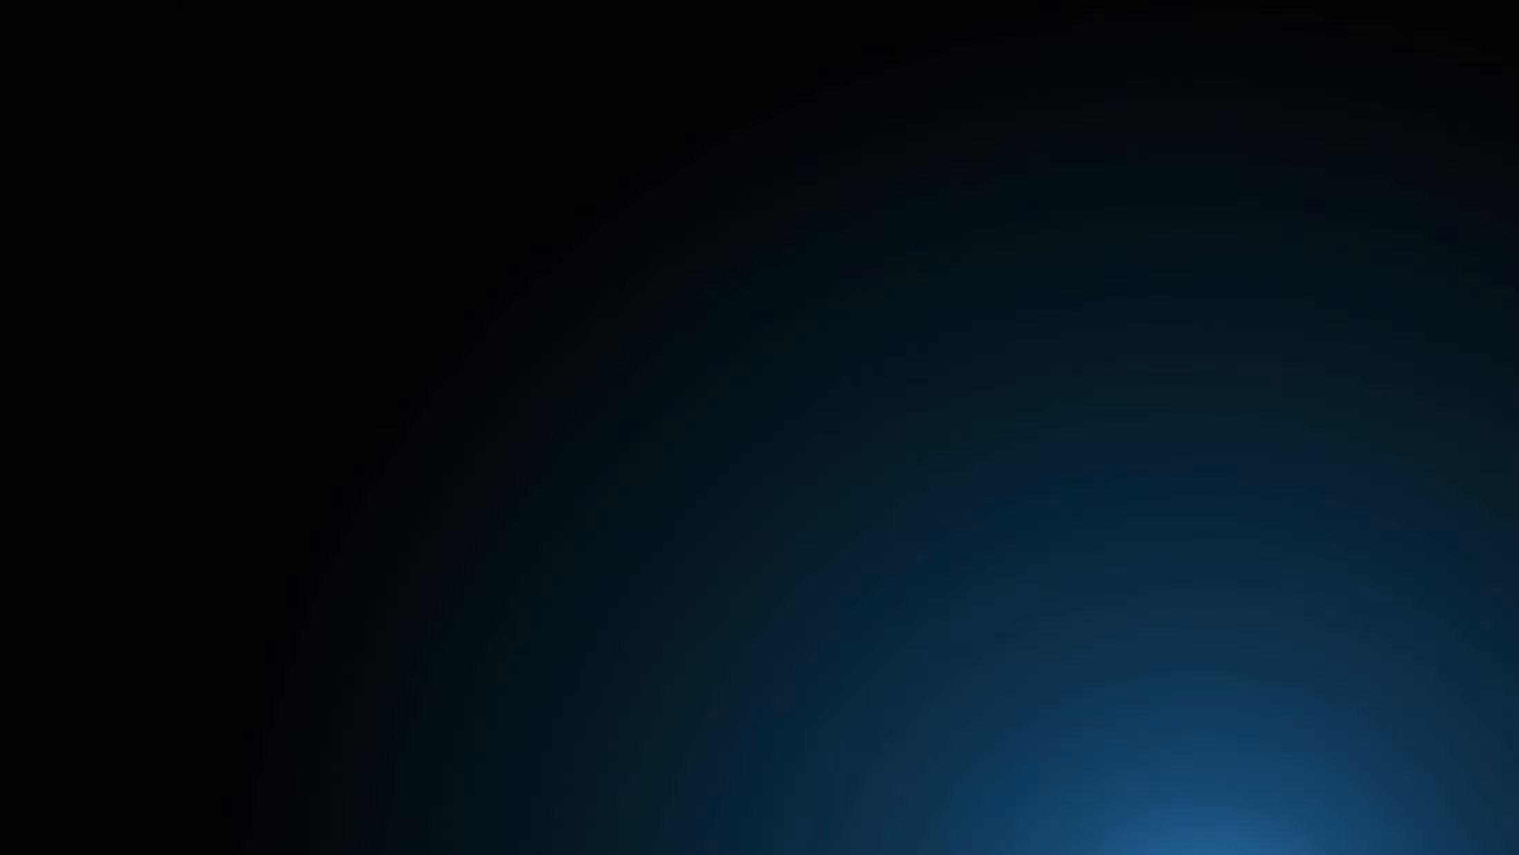